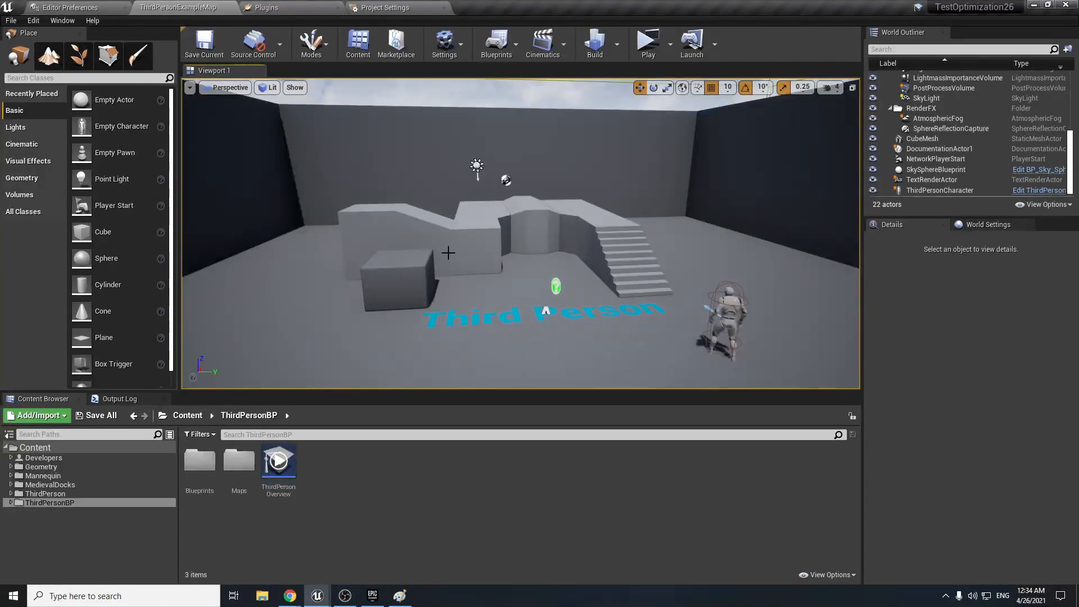
Look over the third-person example level, examining its actors, the character and the arena geometry.
{"action": "right_click_drag", "start_coordinate": [449, 253], "coordinate": [492, 261]}
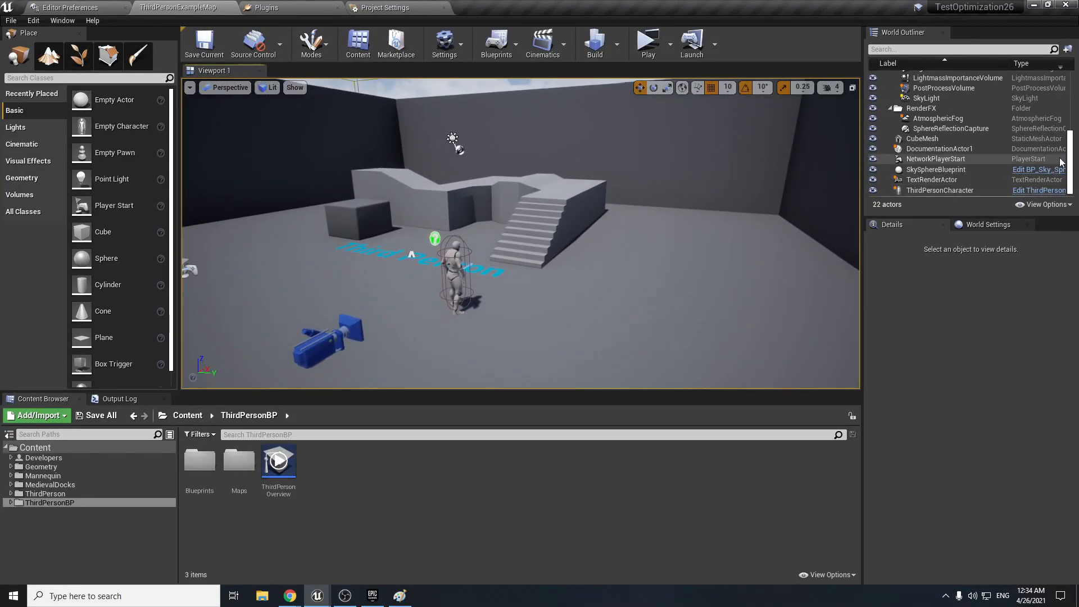
{"action": "scroll", "coordinate": [1052, 85], "scroll_direction": "up", "scroll_amount": 5}
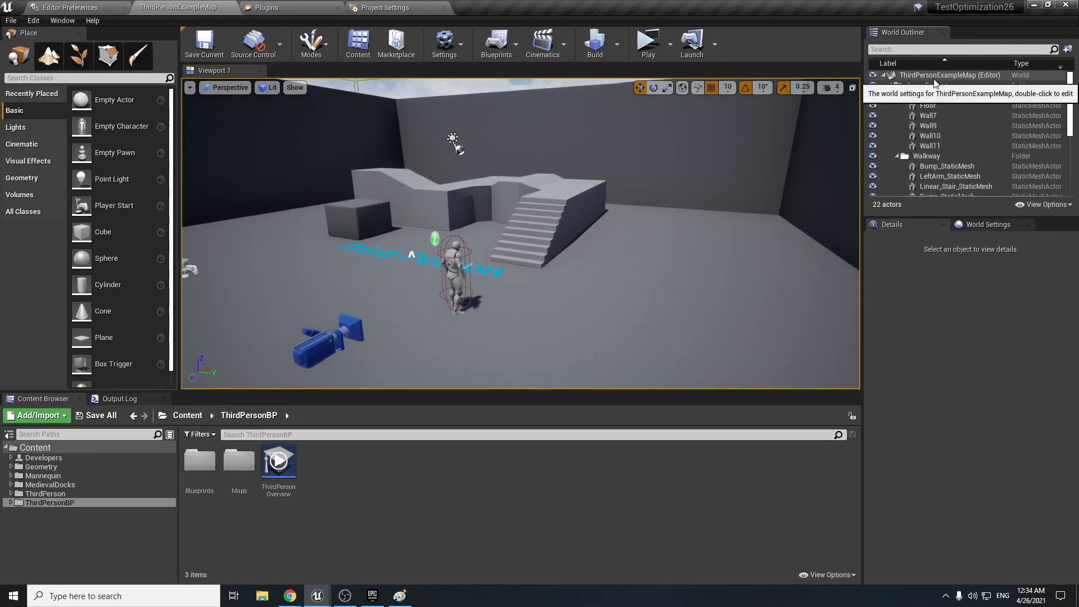
{"action": "left_click", "coordinate": [456, 274]}
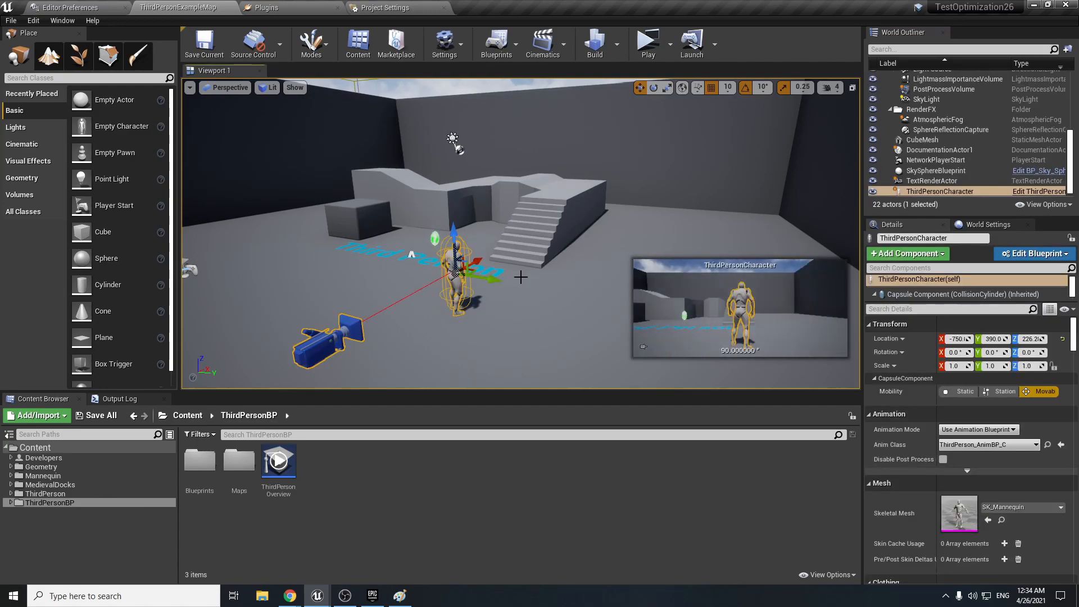
{"action": "right_click_drag", "start_coordinate": [522, 277], "coordinate": [632, 271]}
{"action": "key", "text": "Escape"}
{"action": "key", "text": "d"}
{"action": "key", "text": "a"}
{"action": "key", "text": "s"}
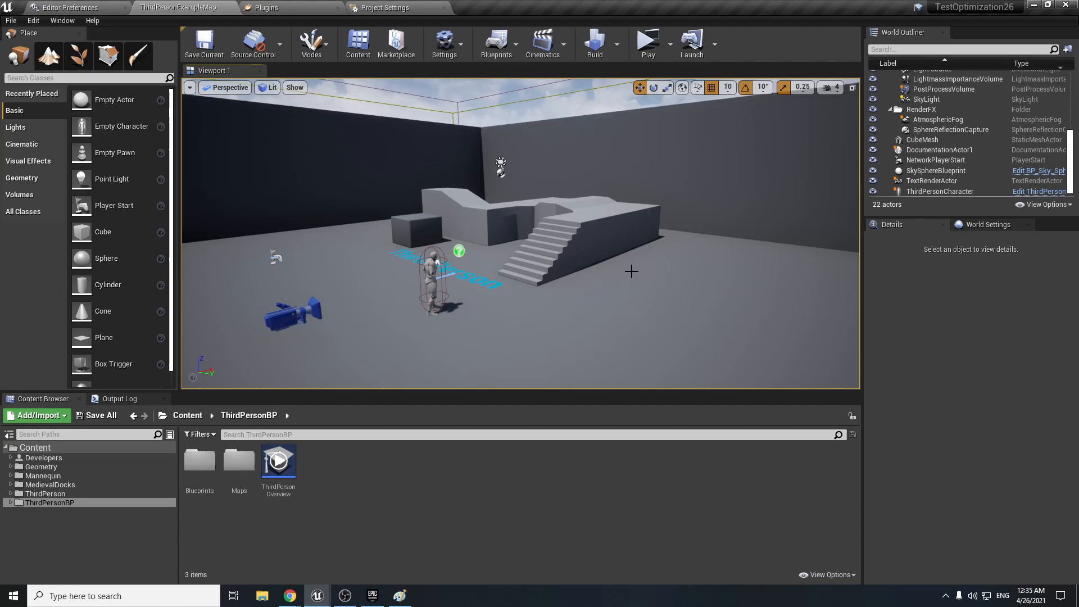
Play the level in the preview window and show the frame-rate counter with the console command "stat fps".
{"action": "left_click", "coordinate": [648, 45]}
{"action": "left_click", "coordinate": [629, 167]}
{"action": "key", "text": "w"}
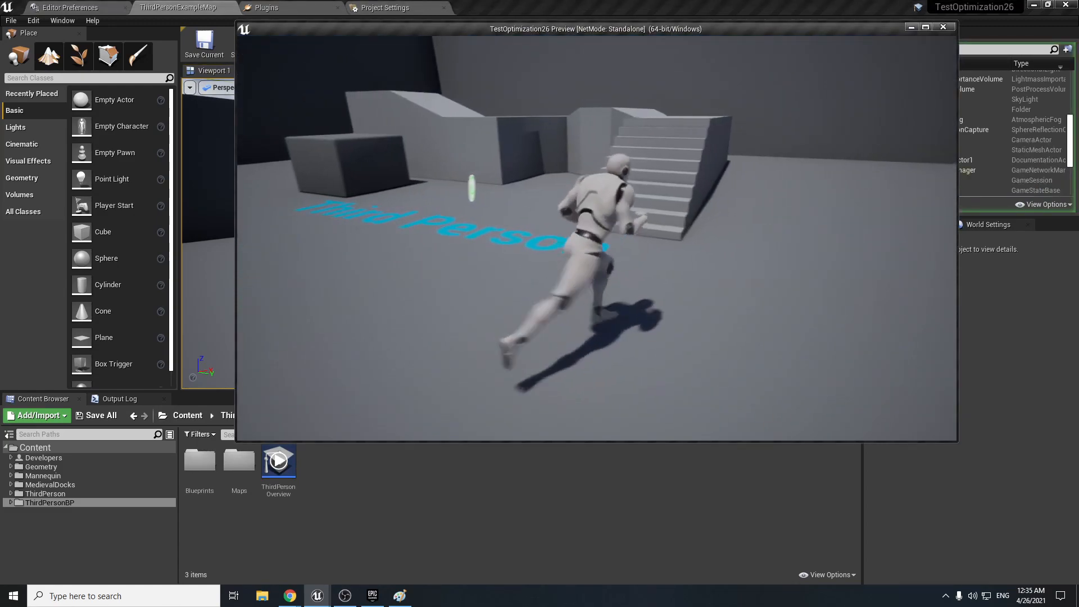
{"action": "key", "text": "grave"}
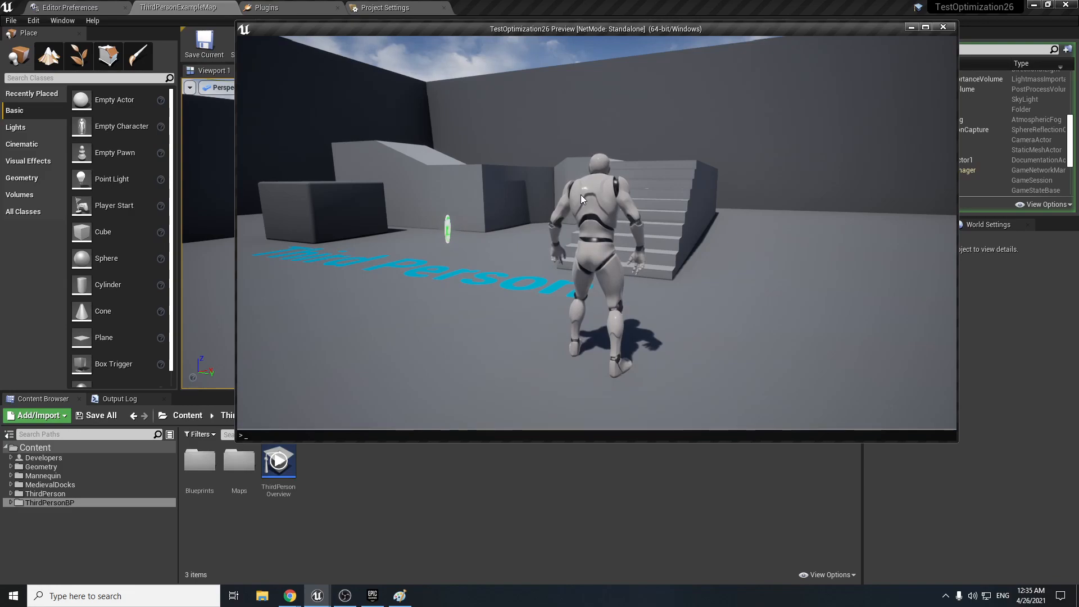
{"action": "type", "text": "stat fps"}
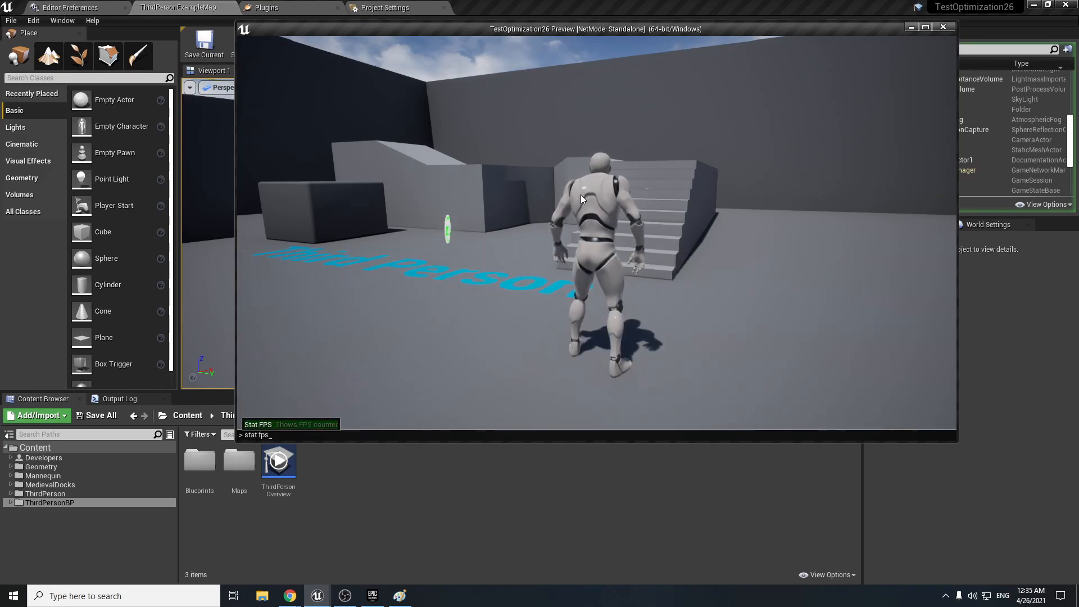
{"action": "key", "text": "Return"}
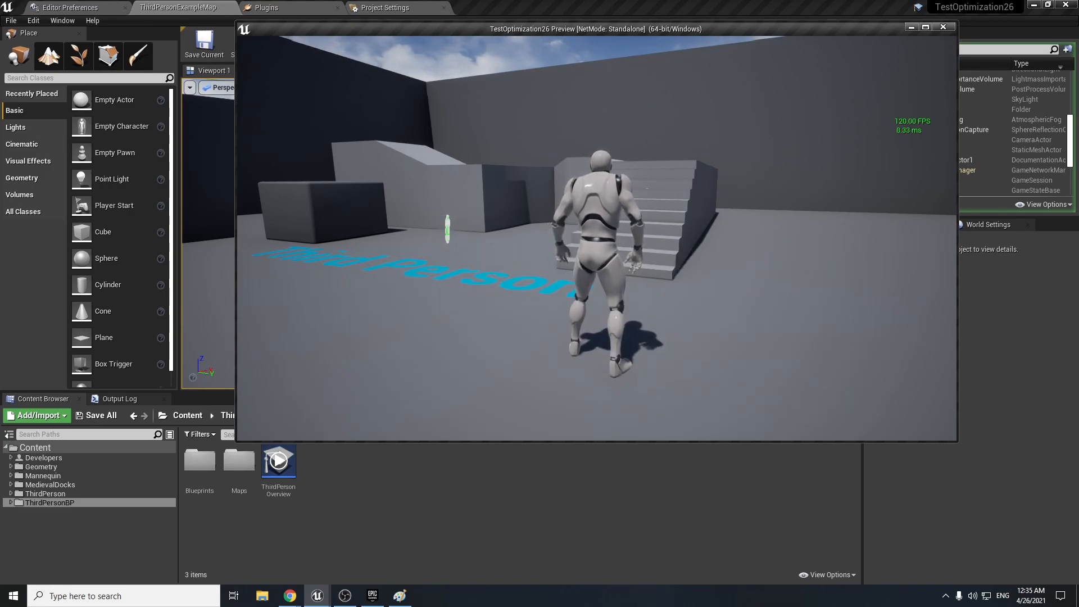
Run the character up the stairs and along the walkway while checking the frame rate and frame time.
{"action": "key", "text": "w"}
{"action": "key", "text": "super"}
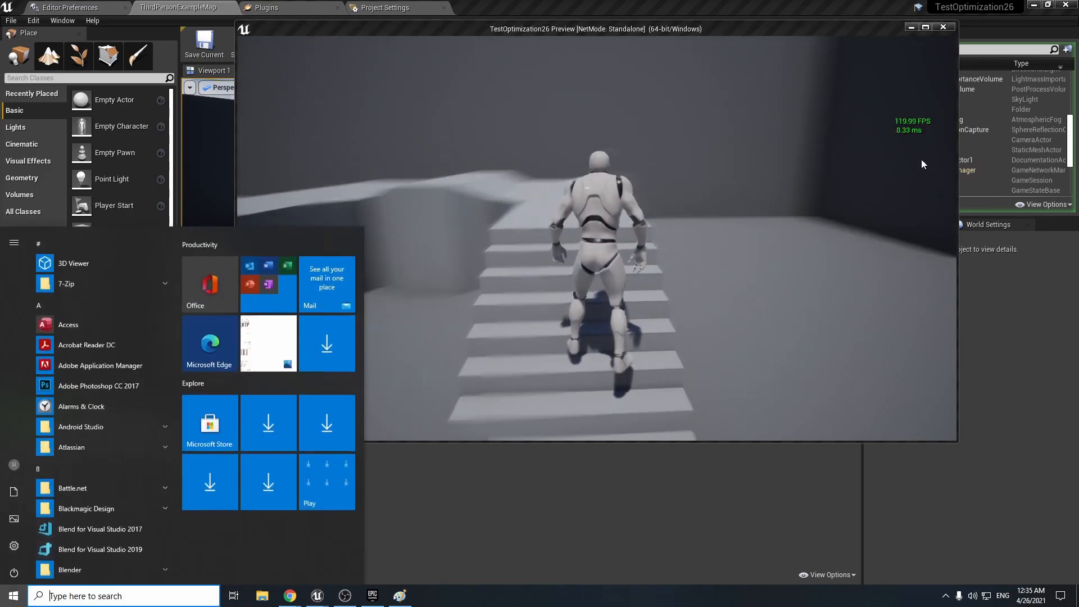
{"action": "left_click", "coordinate": [906, 135]}
{"action": "key", "text": "w"}
{"action": "key", "text": "w"}
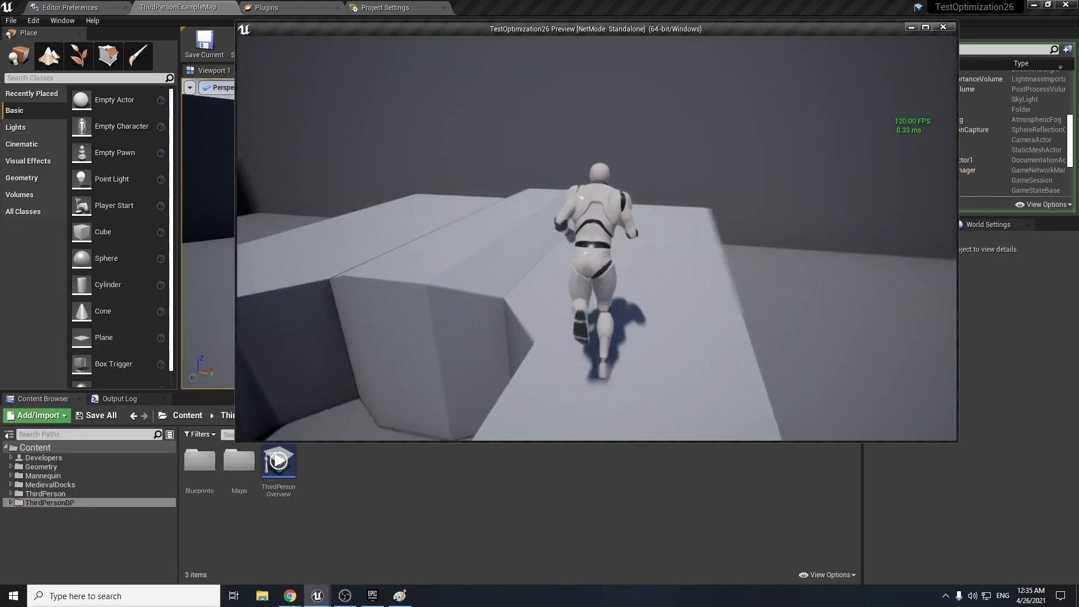
{"action": "key", "text": "w"}
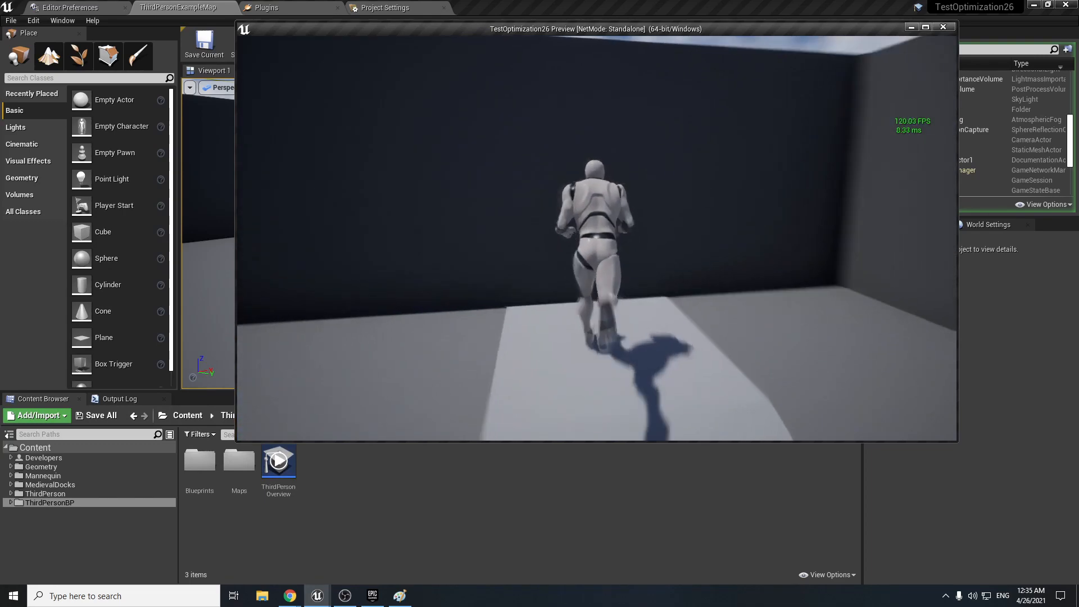
{"action": "key", "text": "a"}
{"action": "key", "text": "w"}
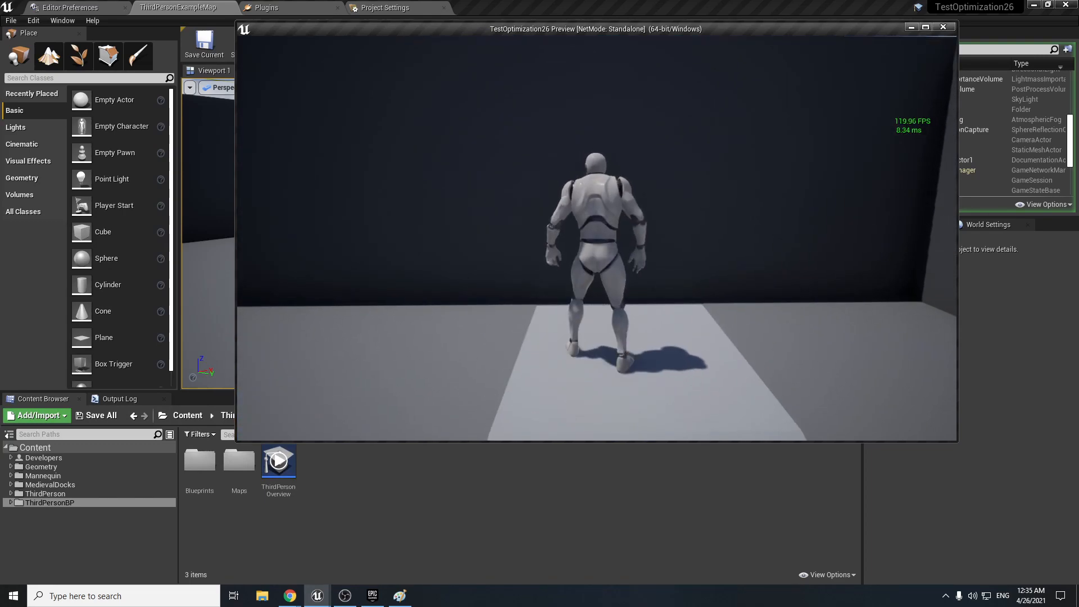
{"action": "key", "text": "w"}
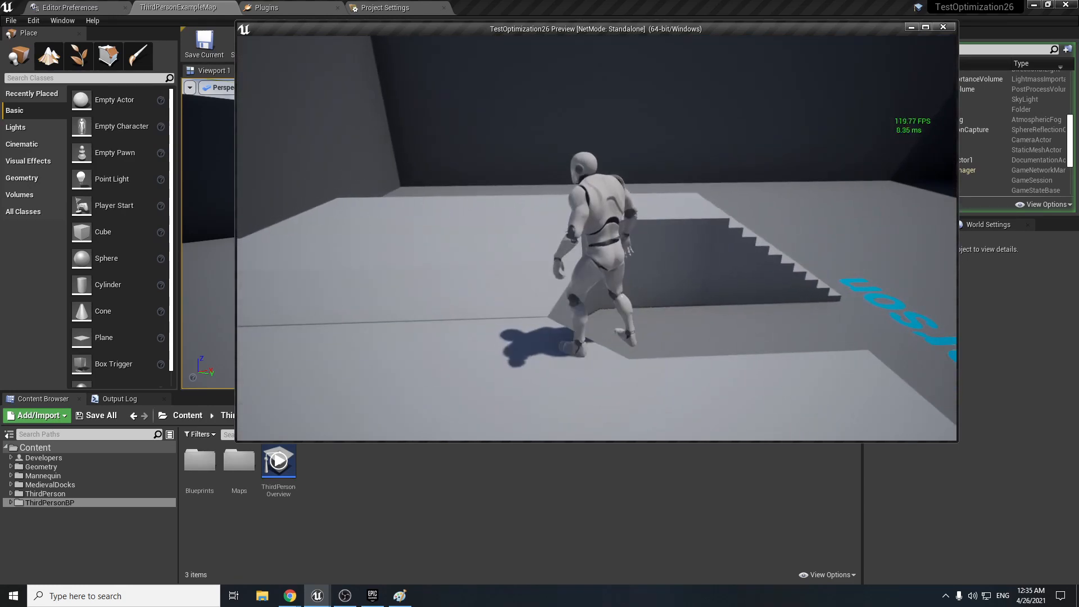
Hide all on-screen statistics in the running preview with the console command "stat none".
{"action": "key", "text": "grave"}
{"action": "type", "text": "stat none"}
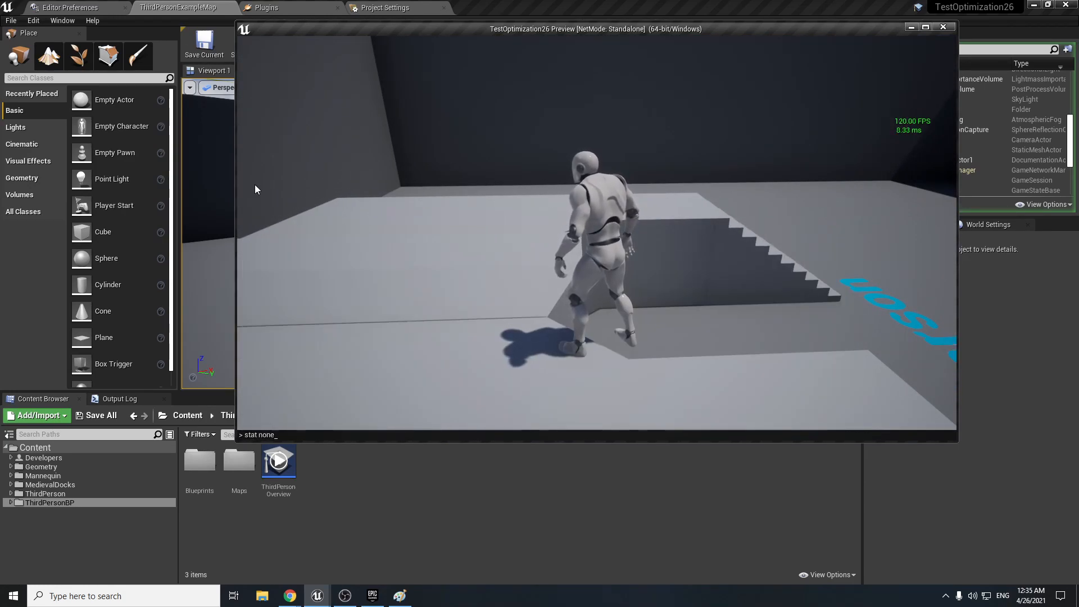
{"action": "key", "text": "Return"}
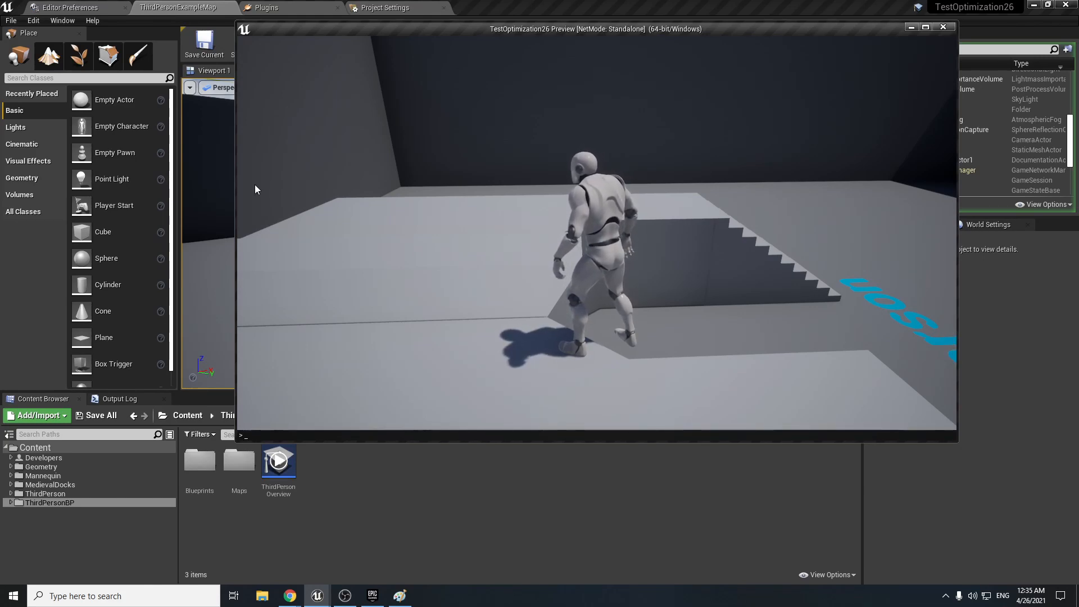
Display the scene rendering statistics in the running preview with the console command "stat scenerendering".
{"action": "type", "text": "s"}
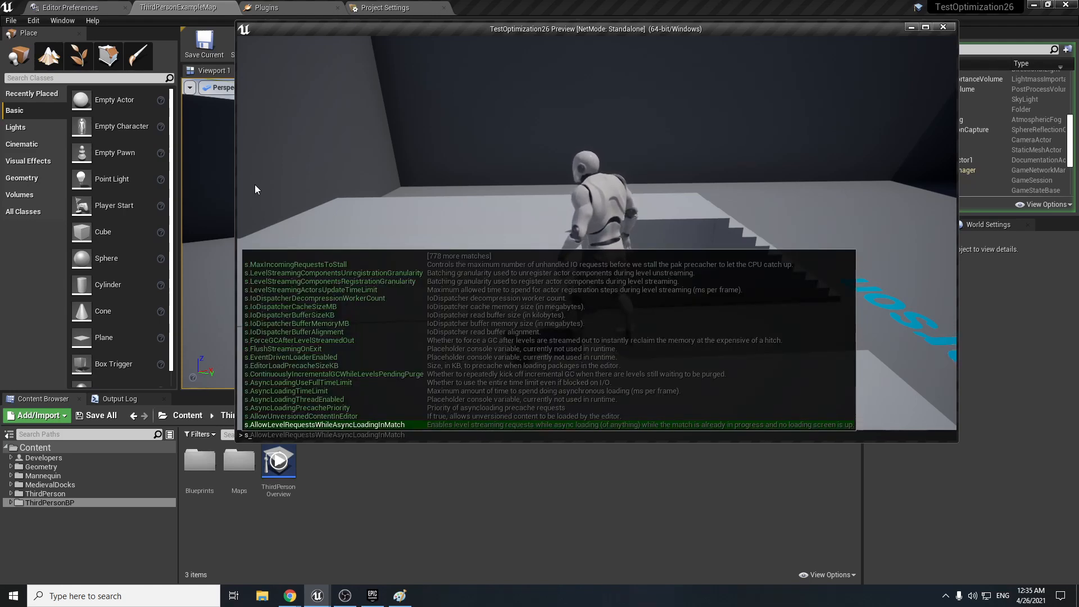
{"action": "type", "text": "tat sce"}
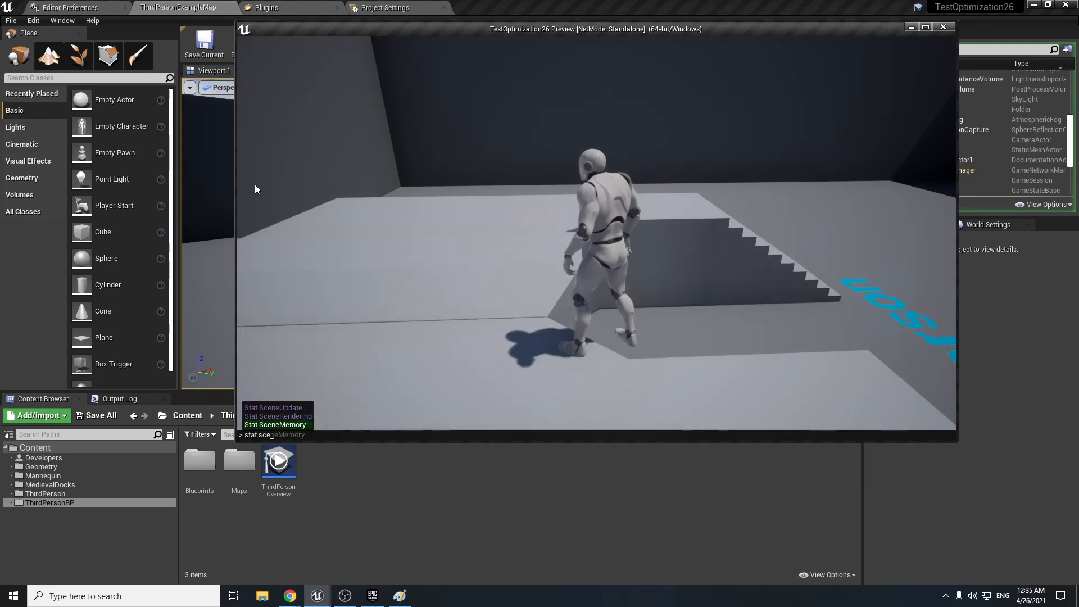
{"action": "type", "text": "neren"}
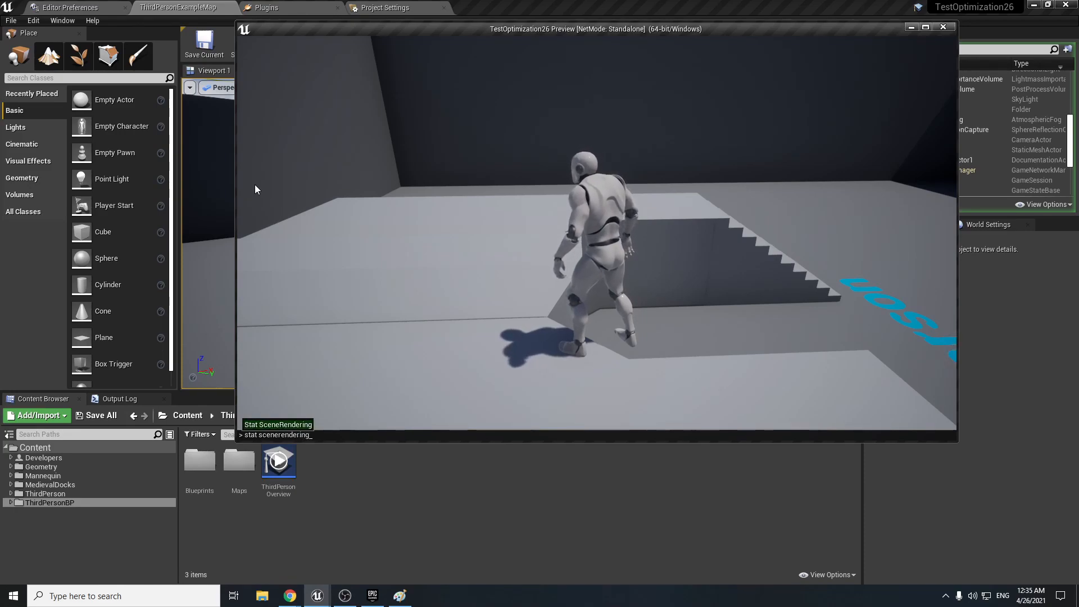
{"action": "type", "text": "dering"}
{"action": "key", "text": "Return"}
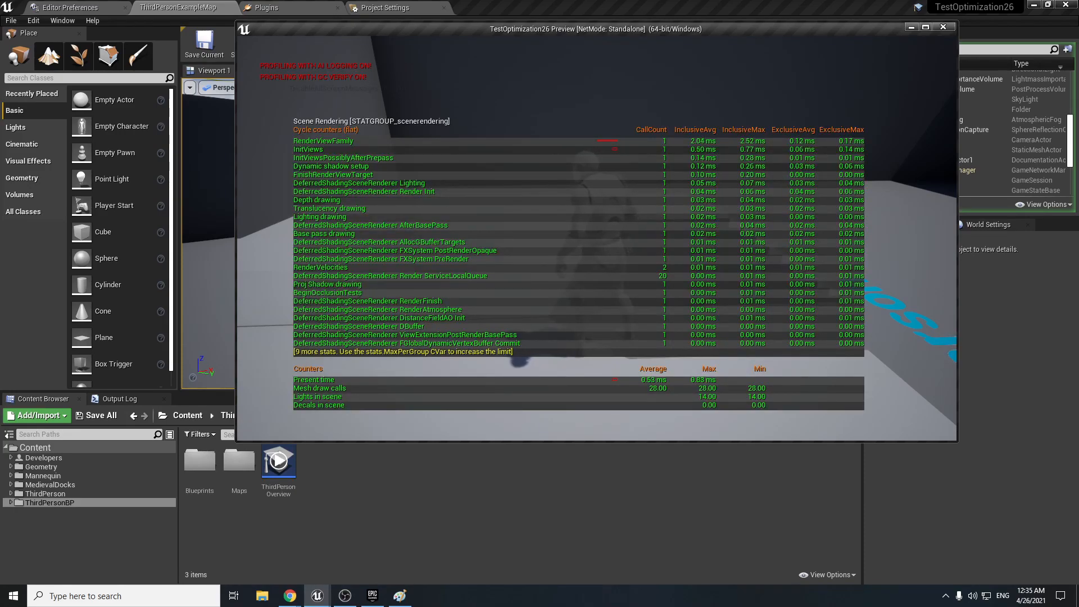
Move the character through the level and turn the camera to compare the mesh draw calls from different views.
{"action": "key", "text": "w"}
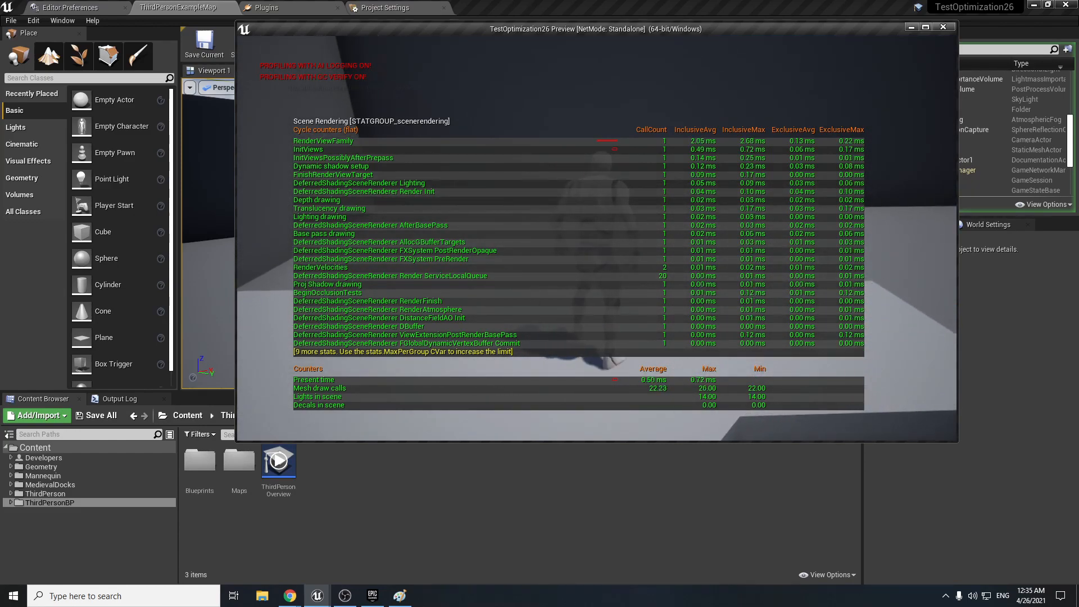
{"action": "key", "text": "d"}
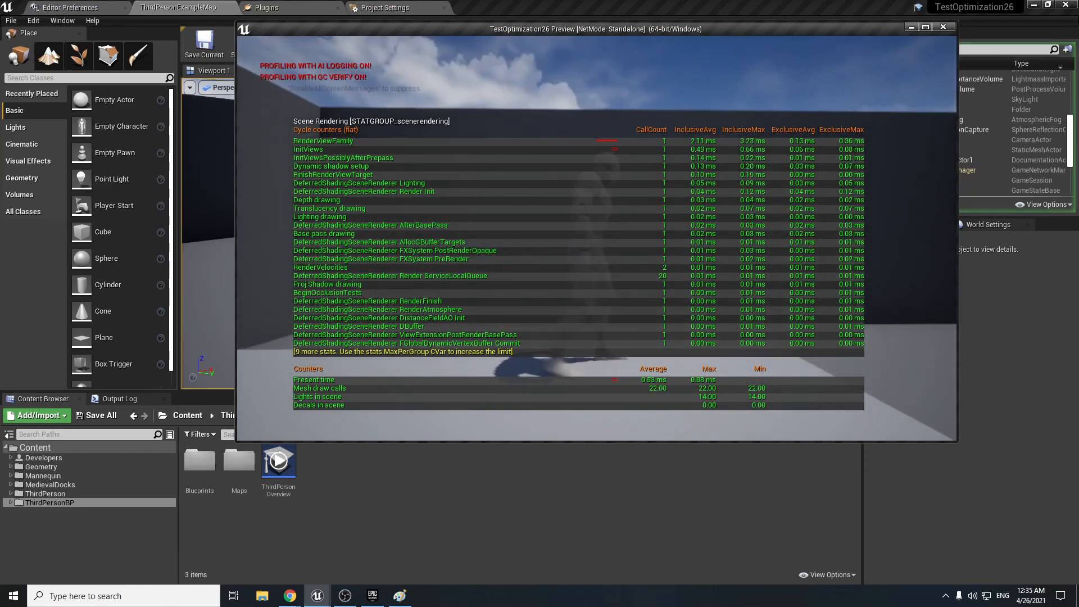
{"action": "key", "text": "w"}
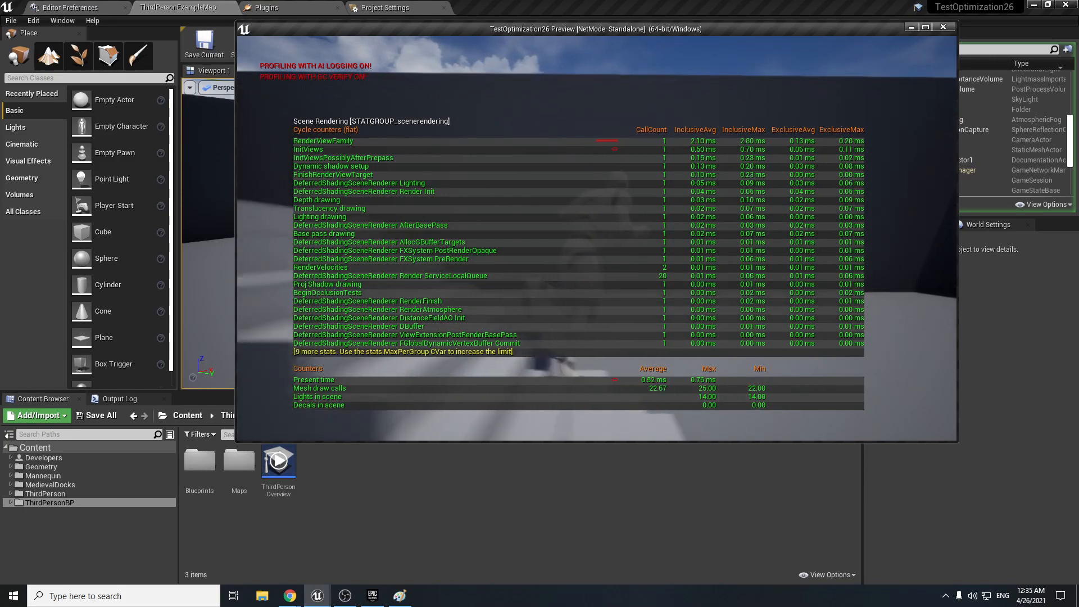
{"action": "key", "text": "w"}
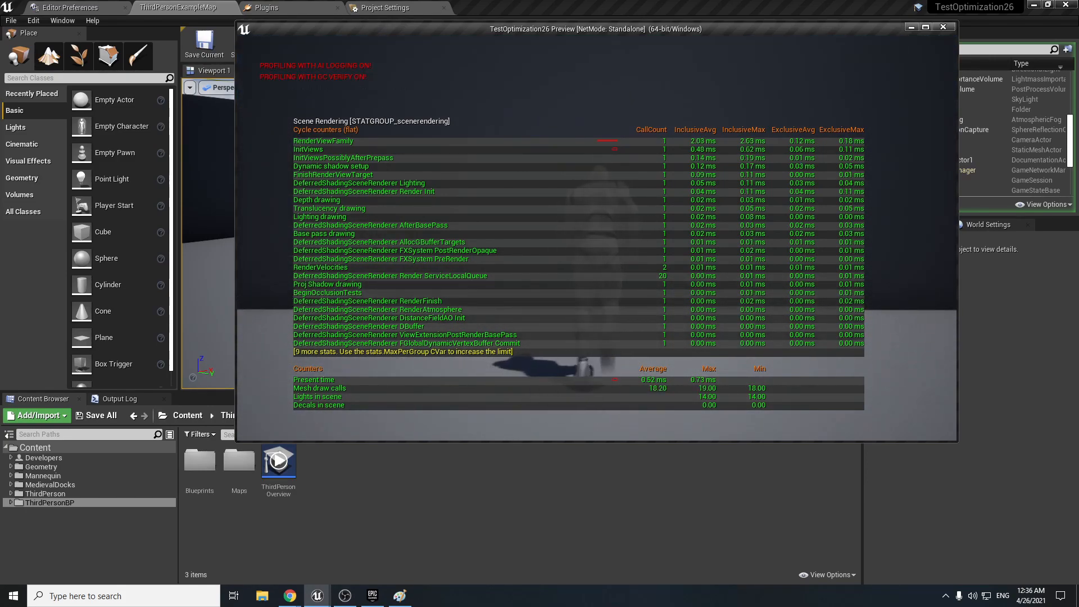
{"action": "key", "text": "s"}
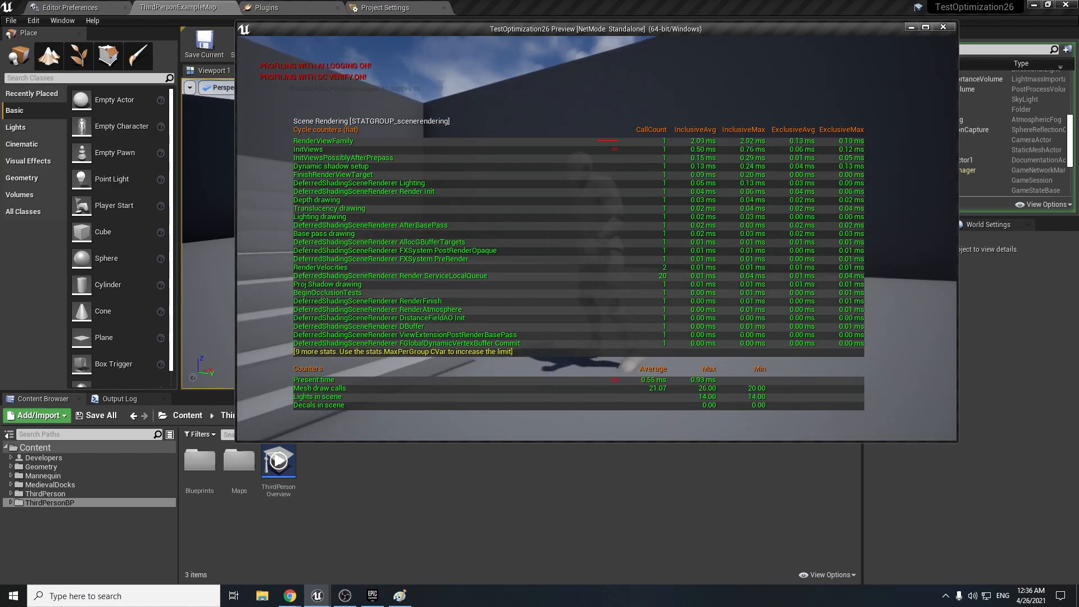
Release the cursor from the game and shift the preview window sideways to examine its draw-call counters.
{"action": "key", "text": "super"}
{"action": "left_click_drag", "start_coordinate": [513, 33], "coordinate": [549, 30]}
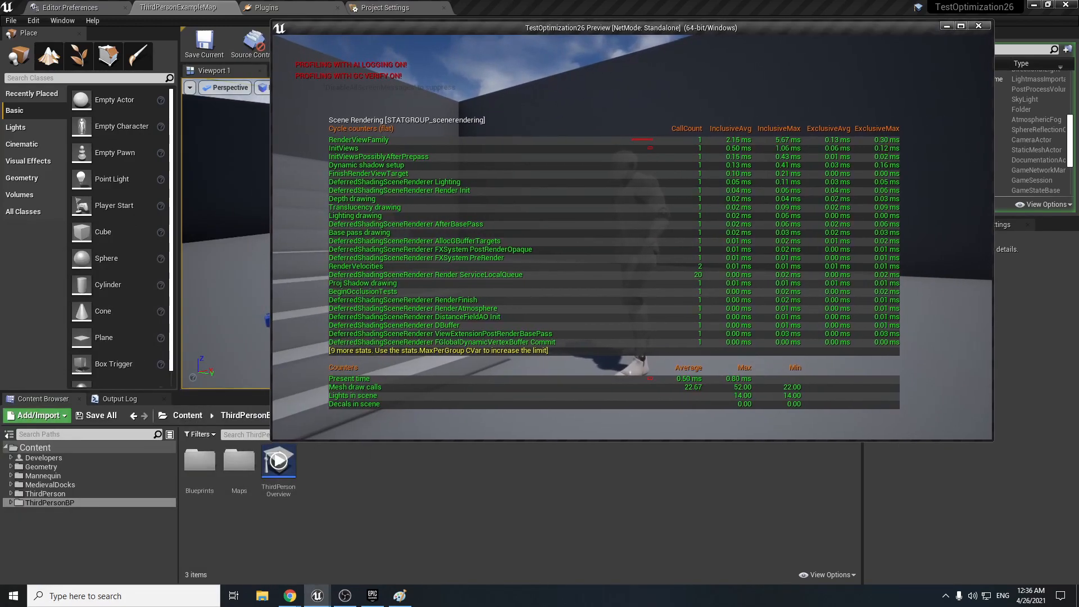
{"action": "key", "text": "super"}
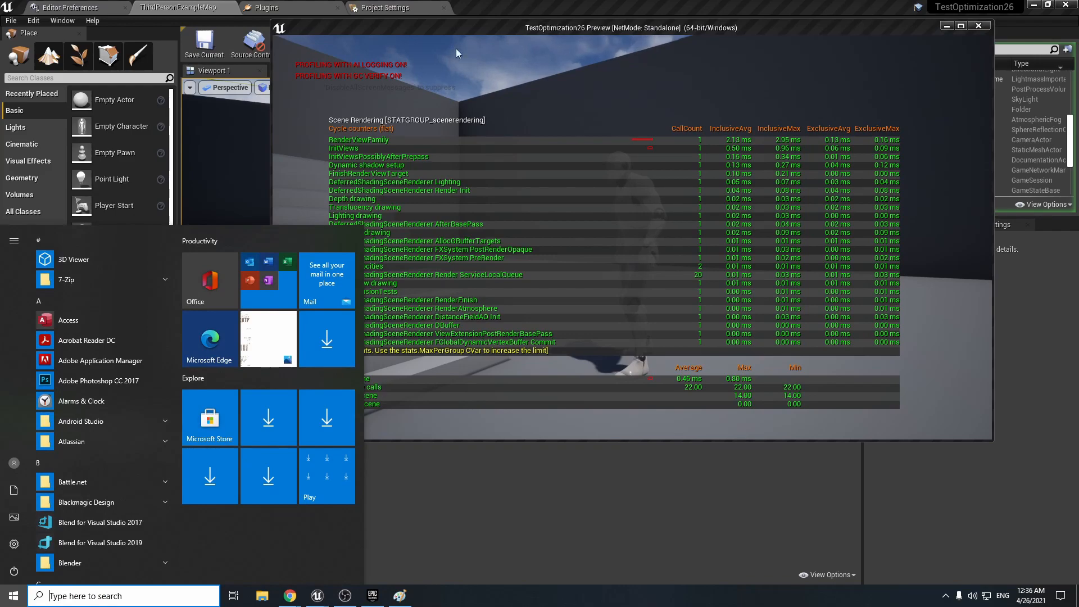
{"action": "left_click_drag", "start_coordinate": [464, 32], "coordinate": [539, 32]}
{"action": "key", "text": "super"}
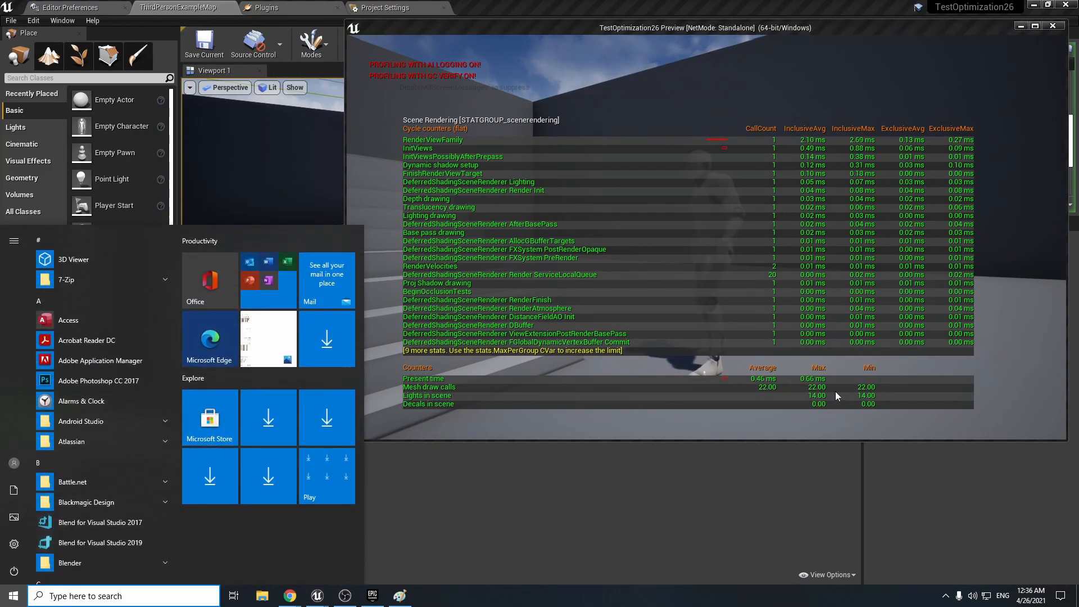
{"action": "key", "text": "super"}
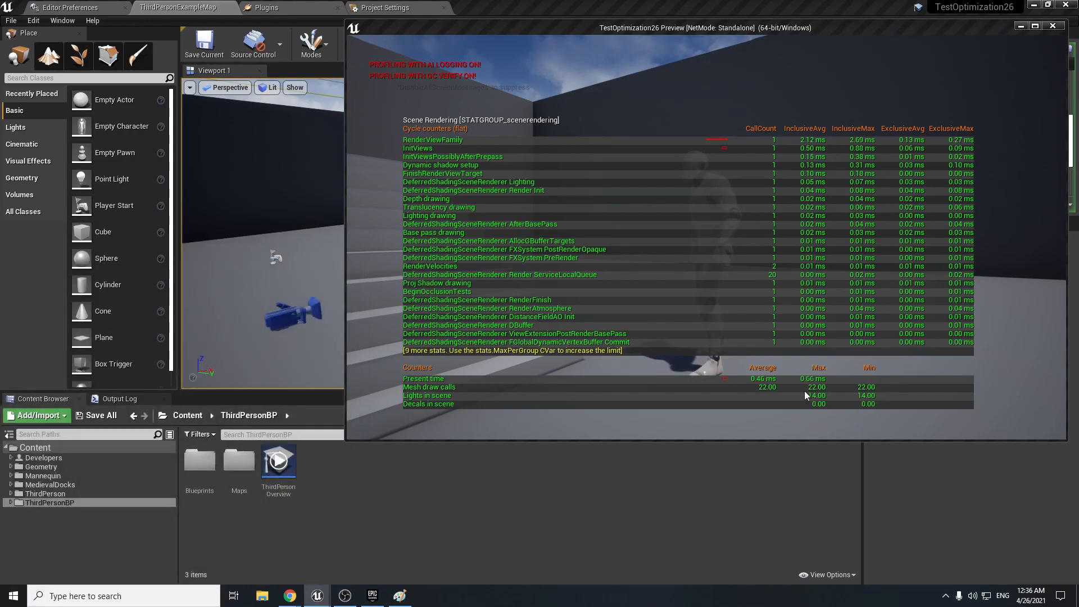
Run the character over the walkway again to check the mesh draw calls, and end the play session.
{"action": "left_click", "coordinate": [807, 395]}
{"action": "key", "text": "w"}
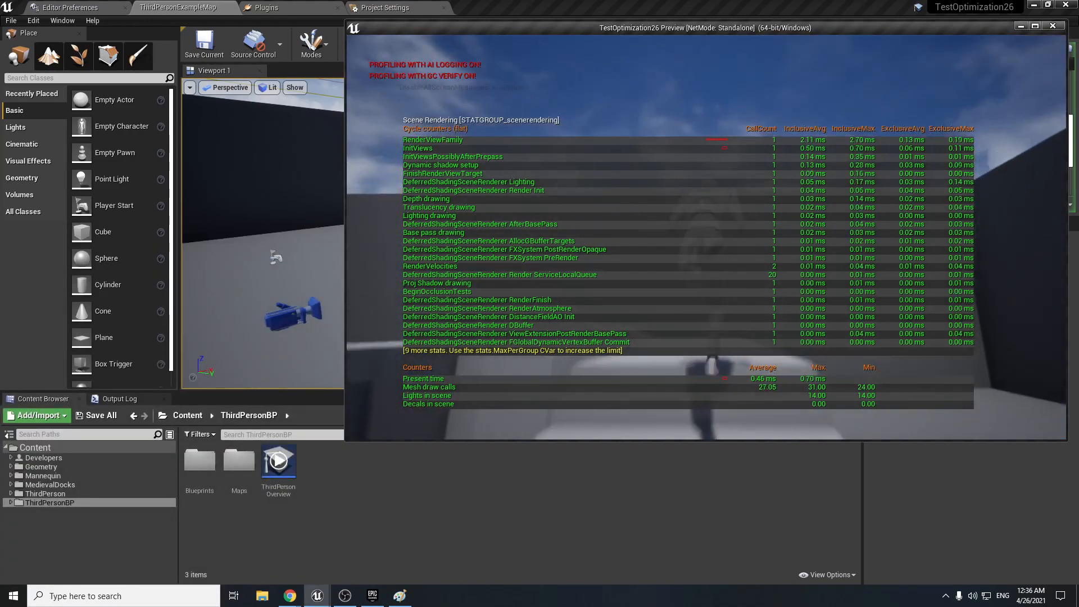
{"action": "key", "text": "w"}
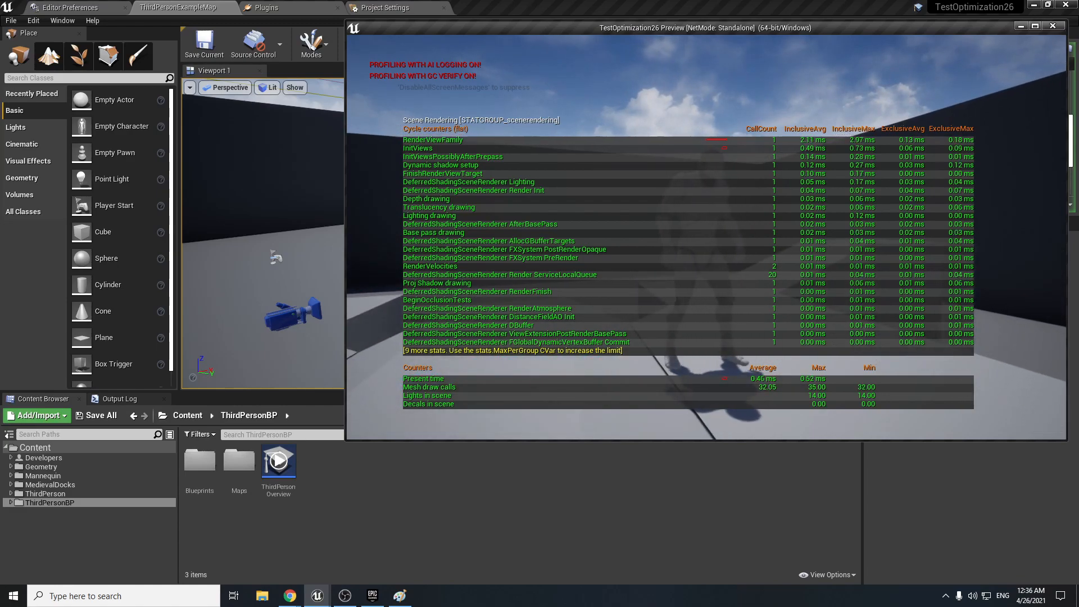
{"action": "key", "text": "Escape"}
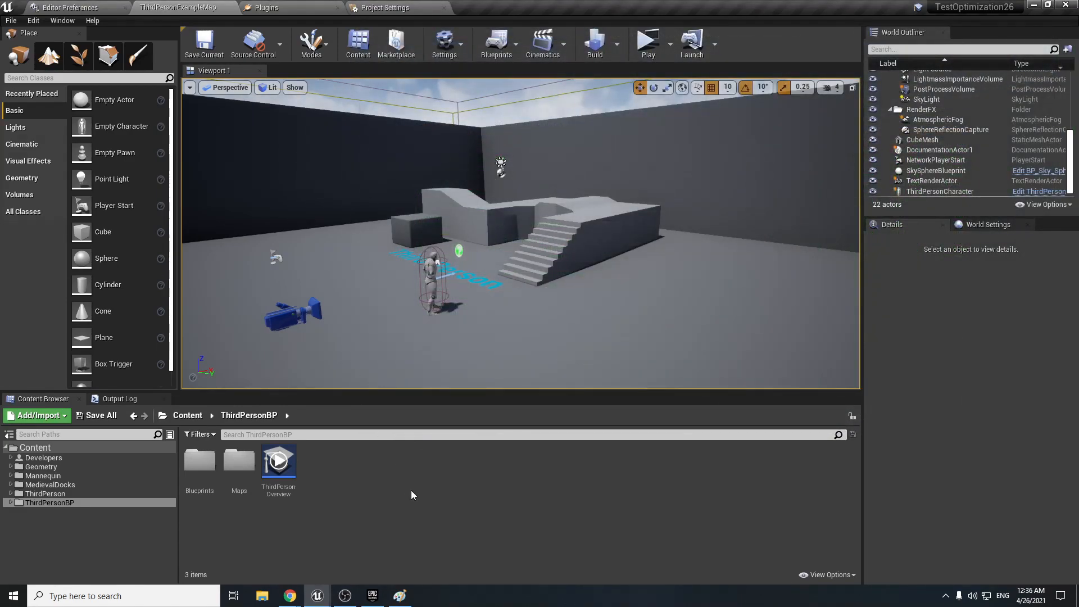
Switch to Paint and reposition its window over the editor to view the DrawCall and Item illustration.
{"action": "left_click", "coordinate": [422, 592]}
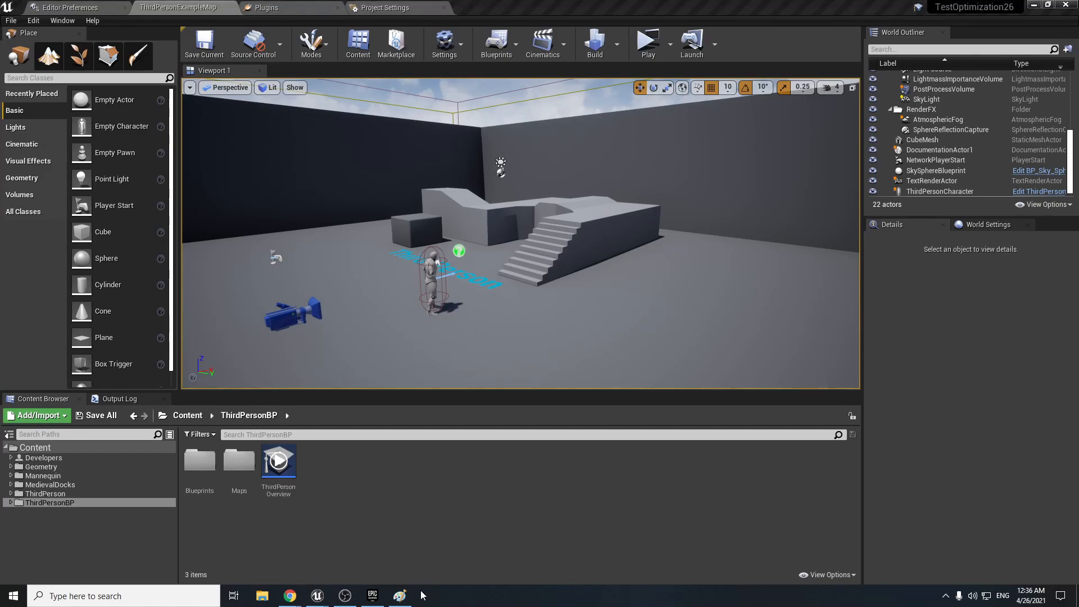
{"action": "left_click", "coordinate": [400, 596]}
{"action": "mouse_move", "coordinate": [412, 65]}
{"action": "left_mouse_down"}
{"action": "mouse_move", "coordinate": [448, 55]}
{"action": "mouse_move", "coordinate": [406, 49]}
{"action": "left_mouse_up"}
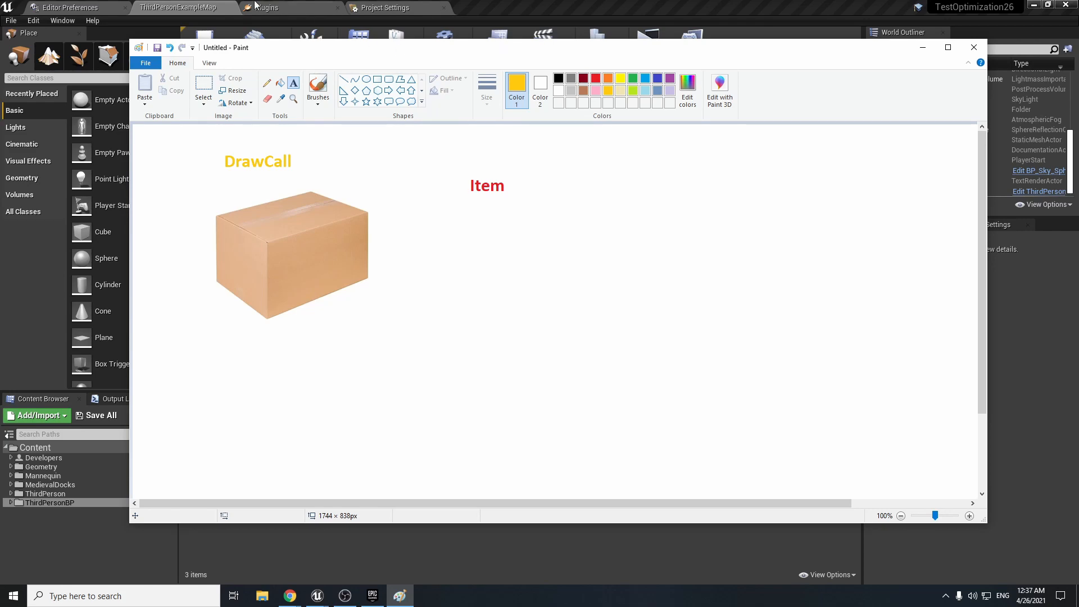
Return to the ThirdPersonExampleMap level in Unreal Editor and select the arena wall Wall7 to examine its mesh and material.
{"action": "left_click_drag", "start_coordinate": [255, 4], "coordinate": [270, 6]}
{"action": "mouse_move", "coordinate": [506, 152]}
{"action": "right_mouse_down"}
{"action": "mouse_move", "coordinate": [568, 155]}
{"action": "mouse_move", "coordinate": [509, 151]}
{"action": "mouse_move", "coordinate": [492, 115]}
{"action": "right_mouse_up"}
{"action": "left_click", "coordinate": [506, 151]}
{"action": "key", "text": "w"}
{"action": "key", "text": "s"}
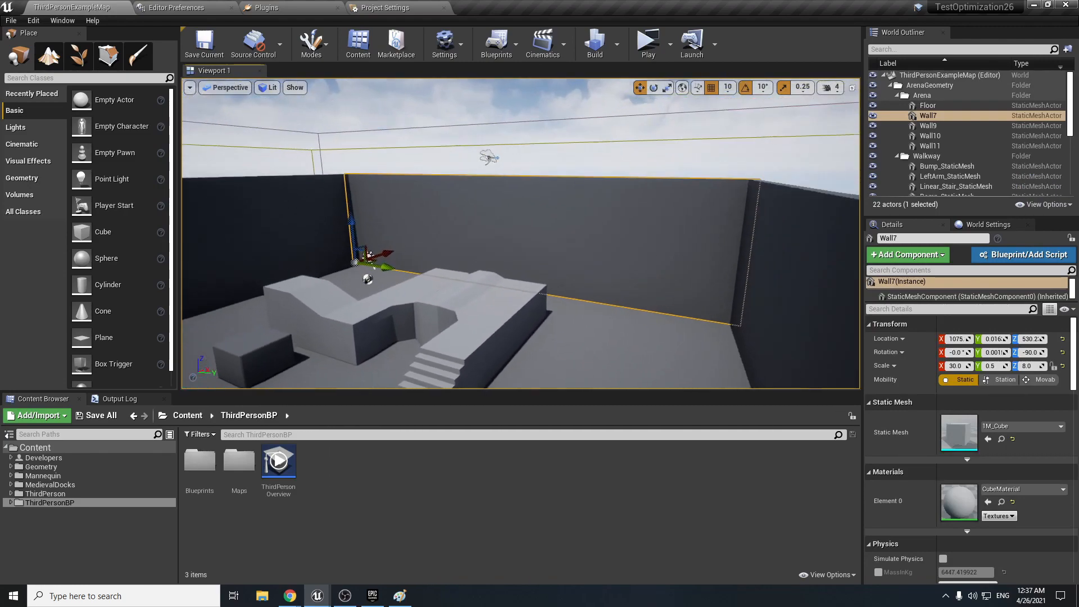
{"action": "right_click_drag", "start_coordinate": [523, 239], "coordinate": [522, 231]}
{"action": "key", "text": "s"}
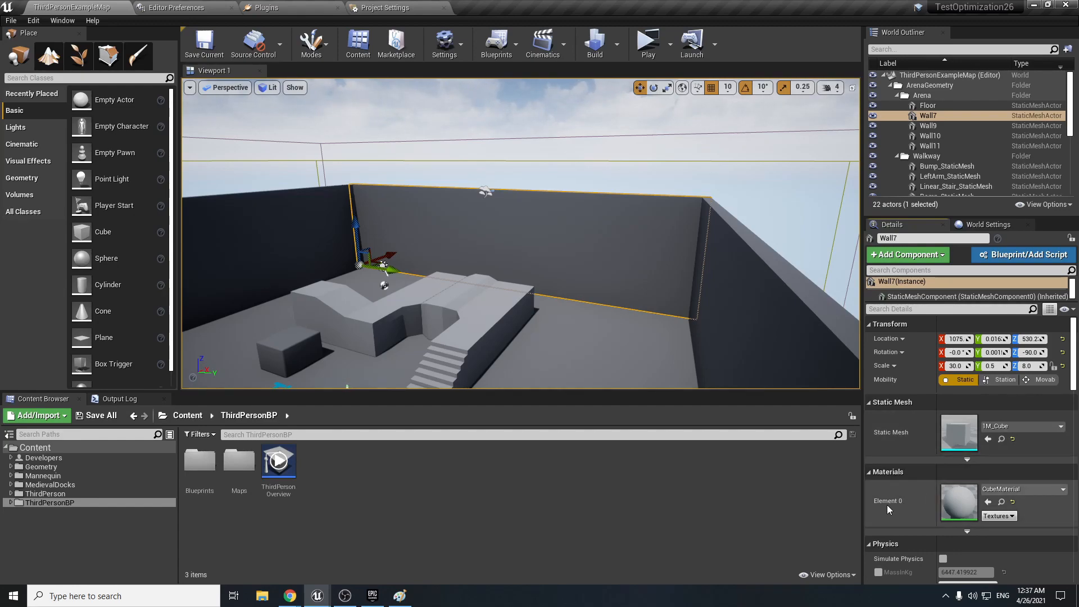
Select the dark arena wall Wall10 and add Wall7 to the selection to compare their static mesh and material.
{"action": "right_click_drag", "start_coordinate": [541, 197], "coordinate": [498, 197]}
{"action": "key", "text": "w"}
{"action": "left_click", "coordinate": [541, 197]}
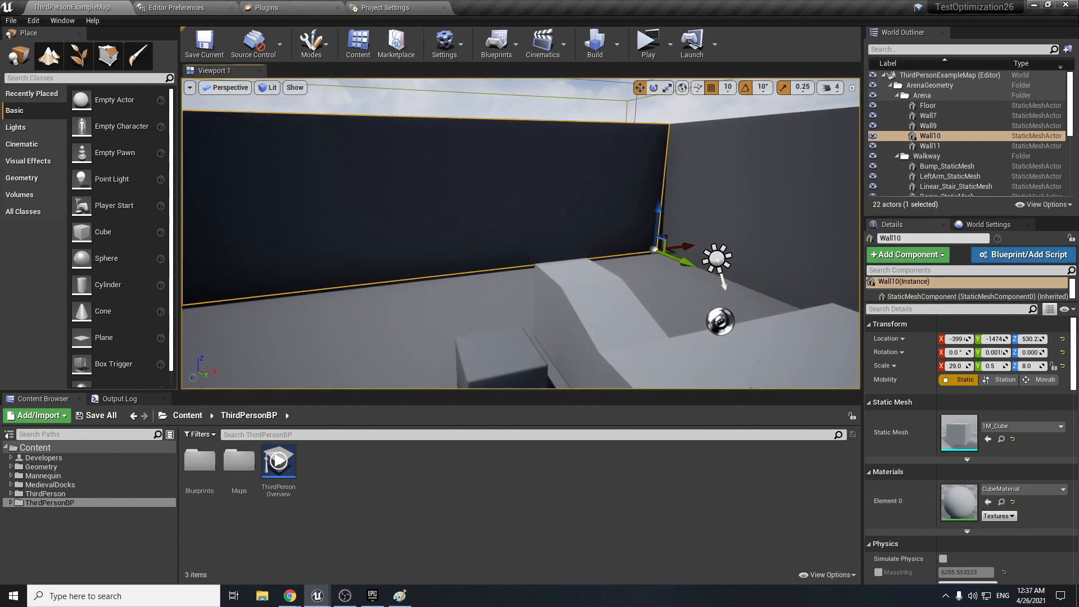
{"action": "key", "text": "f"}
{"action": "left_click", "coordinate": [661, 231], "text": "ctrl"}
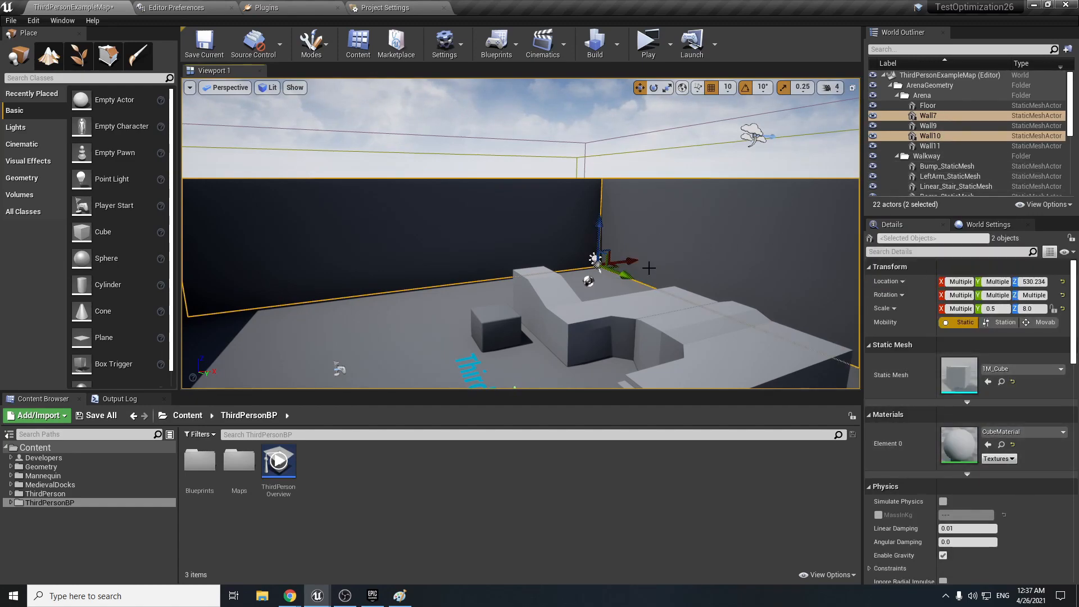
Select the walkway's right arm, stairs, nearby box and left arm one by one to compare their static meshes and materials.
{"action": "right_click_drag", "start_coordinate": [660, 290], "coordinate": [716, 310]}
{"action": "left_click", "coordinate": [594, 309]}
{"action": "right_click_drag", "start_coordinate": [593, 309], "coordinate": [534, 354]}
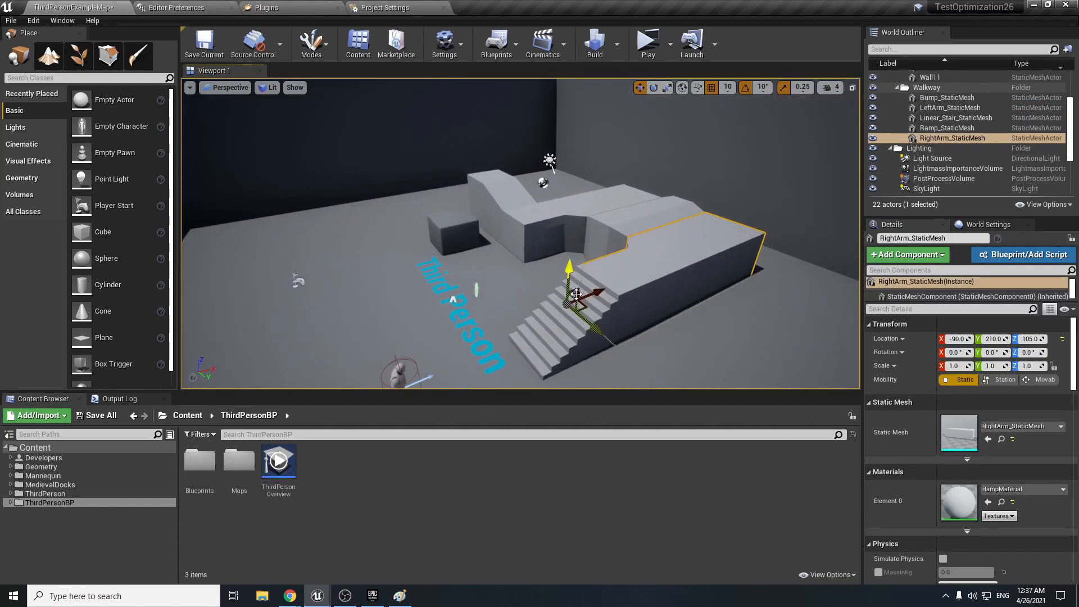
{"action": "left_click", "coordinate": [575, 293]}
{"action": "left_click", "coordinate": [457, 240]}
{"action": "left_click", "coordinate": [528, 216]}
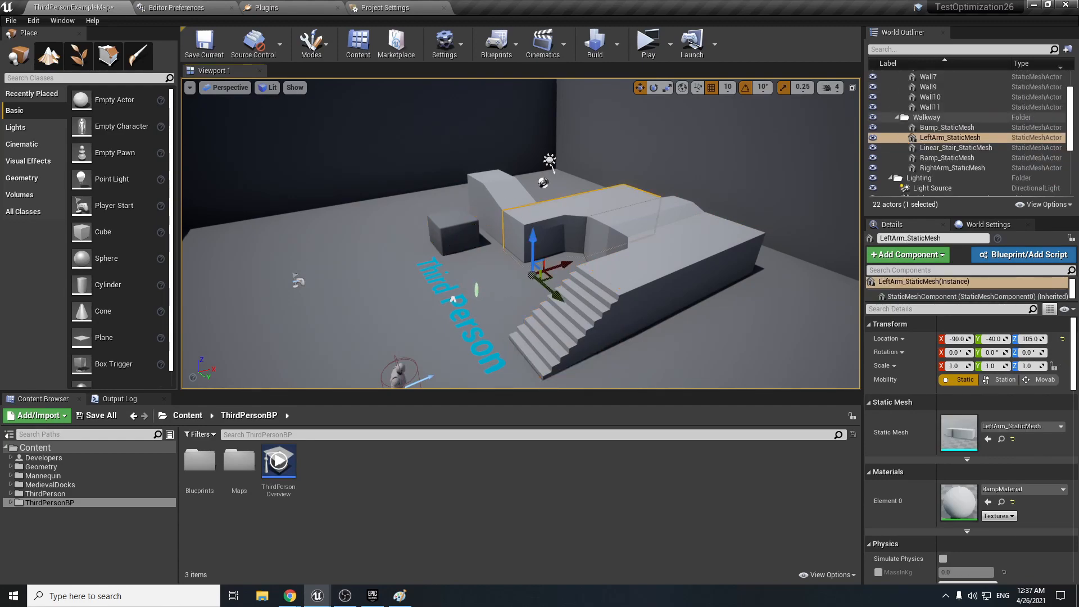
Select the walkway's ramp, neighbouring piece and right arm in turn, and examine the right arm's mesh and RampMaterial.
{"action": "left_click", "coordinate": [498, 195]}
{"action": "left_click", "coordinate": [592, 223]}
{"action": "left_click", "coordinate": [686, 256]}
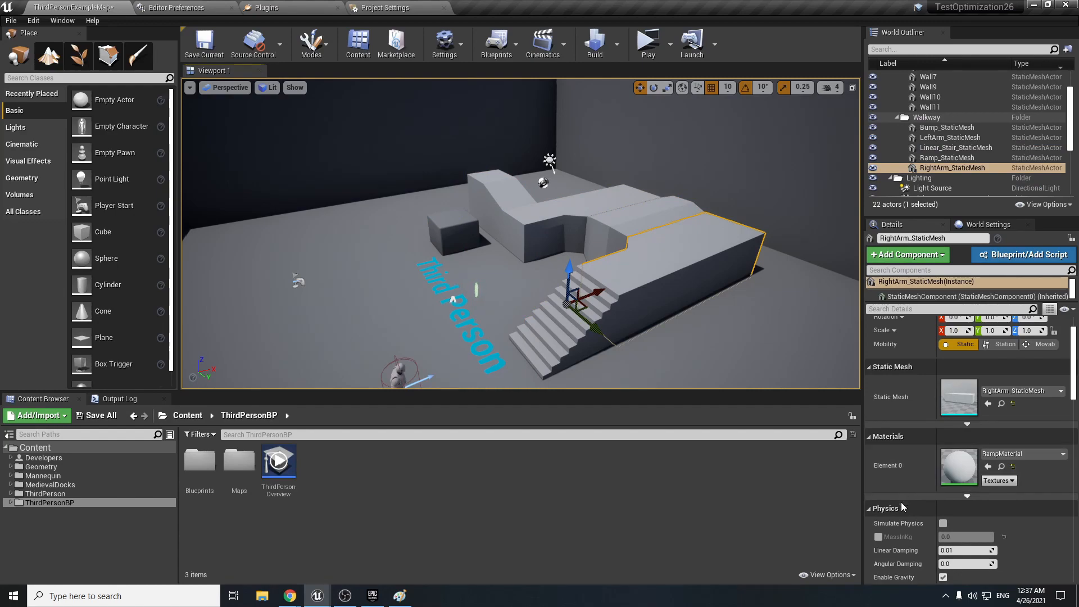
{"action": "right_click_drag", "start_coordinate": [663, 281], "coordinate": [574, 276]}
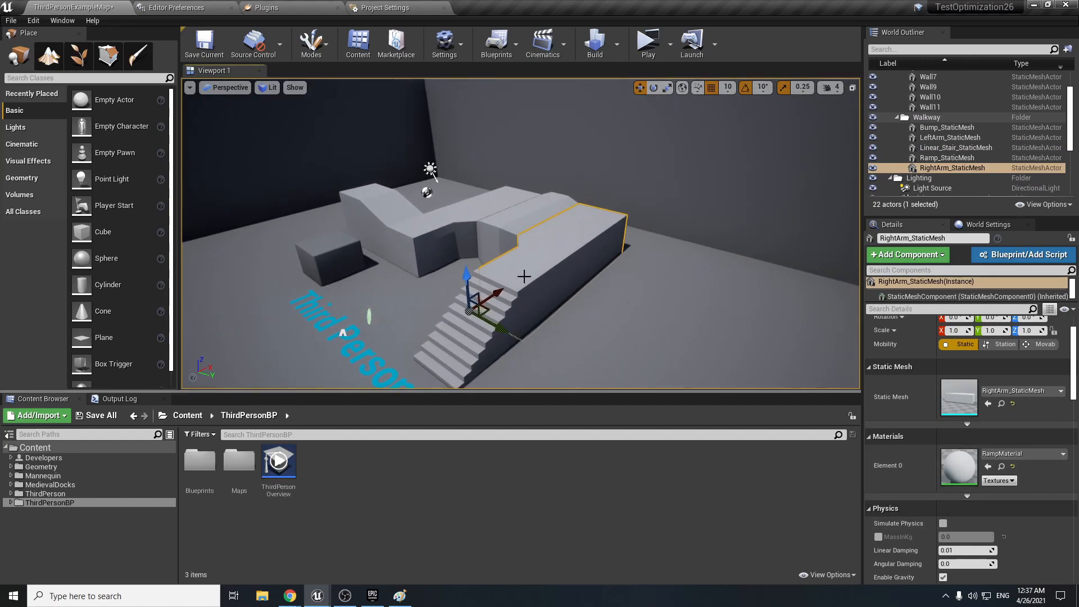
{"action": "mouse_move", "coordinate": [559, 289]}
{"action": "left_mouse_down", "text": "alt"}
{"action": "mouse_move", "coordinate": [596, 253]}
{"action": "mouse_move", "coordinate": [604, 290]}
{"action": "mouse_move", "coordinate": [542, 298]}
{"action": "mouse_move", "coordinate": [577, 269]}
{"action": "mouse_move", "coordinate": [585, 238]}
{"action": "mouse_move", "coordinate": [523, 240]}
{"action": "mouse_move", "coordinate": [555, 291]}
{"action": "left_mouse_up", "text": "alt"}
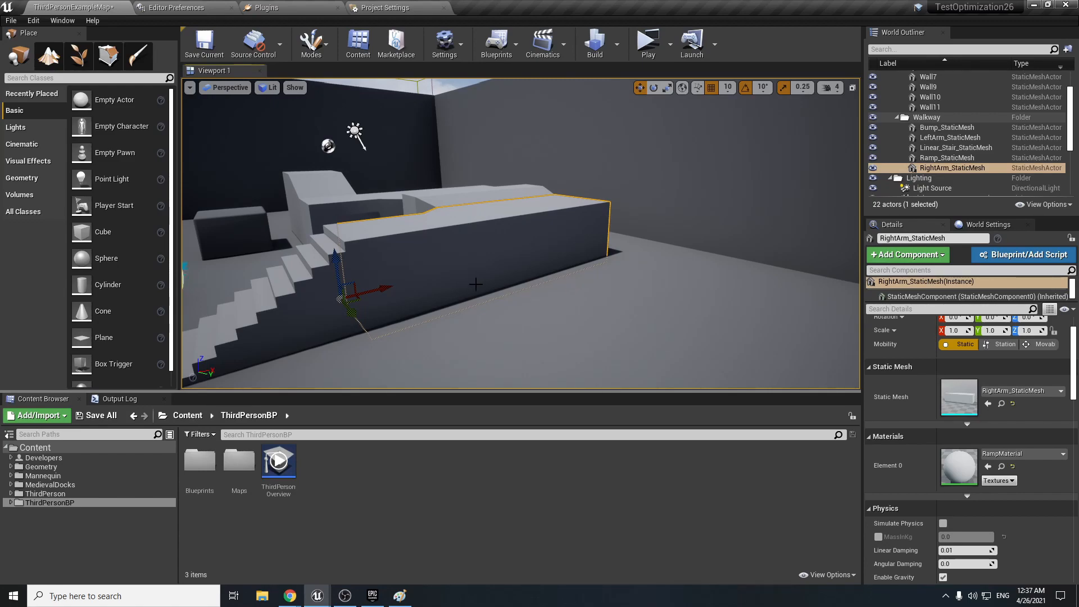
{"action": "left_click_drag", "start_coordinate": [476, 285], "coordinate": [416, 297], "text": "alt"}
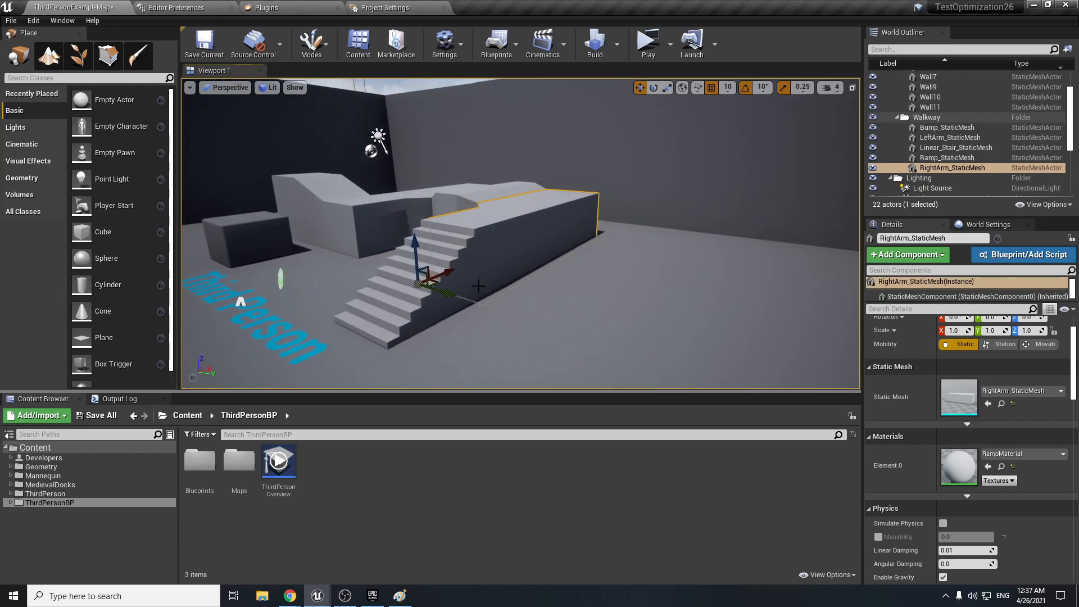
Switch to Paint and, with a turquoise brush, underline the Item label and write SM beside it.
{"action": "left_click", "coordinate": [400, 595]}
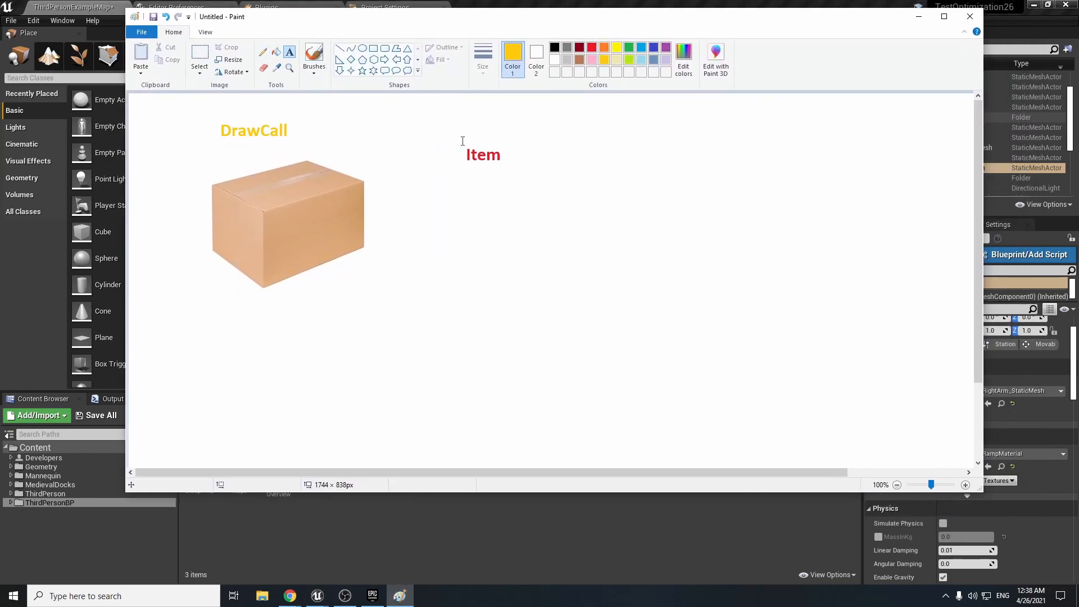
{"action": "left_click", "coordinate": [641, 49]}
{"action": "left_click", "coordinate": [313, 53]}
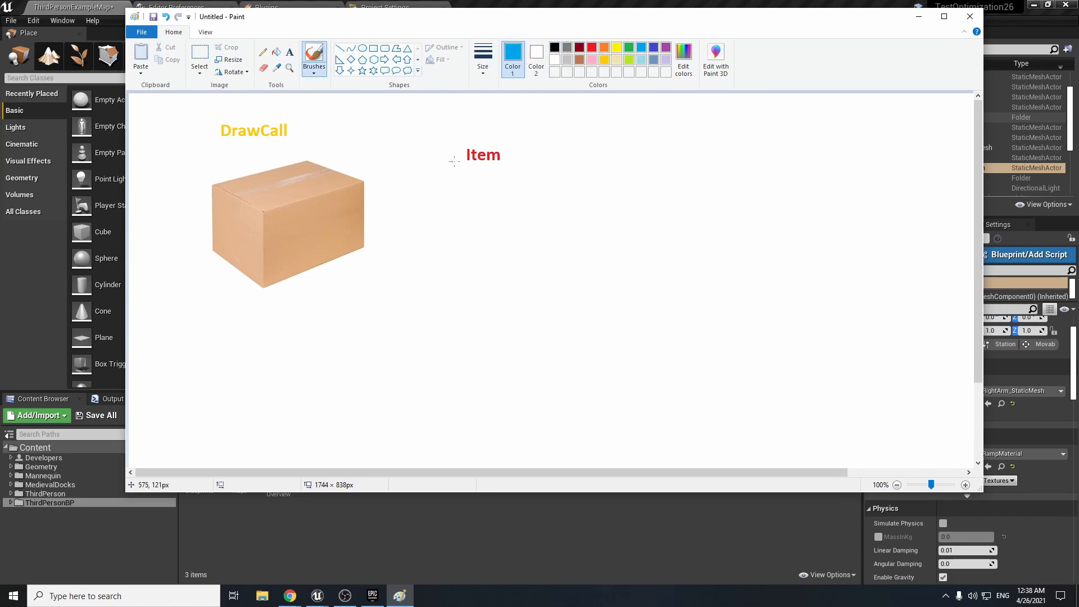
{"action": "left_click_drag", "start_coordinate": [452, 162], "coordinate": [518, 158]}
{"action": "mouse_move", "coordinate": [543, 119]}
{"action": "left_mouse_down"}
{"action": "mouse_move", "coordinate": [541, 144]}
{"action": "mouse_move", "coordinate": [521, 149]}
{"action": "left_mouse_up"}
{"action": "mouse_move", "coordinate": [556, 119]}
{"action": "left_mouse_down"}
{"action": "mouse_move", "coordinate": [551, 145]}
{"action": "mouse_move", "coordinate": [570, 156]}
{"action": "left_mouse_up"}
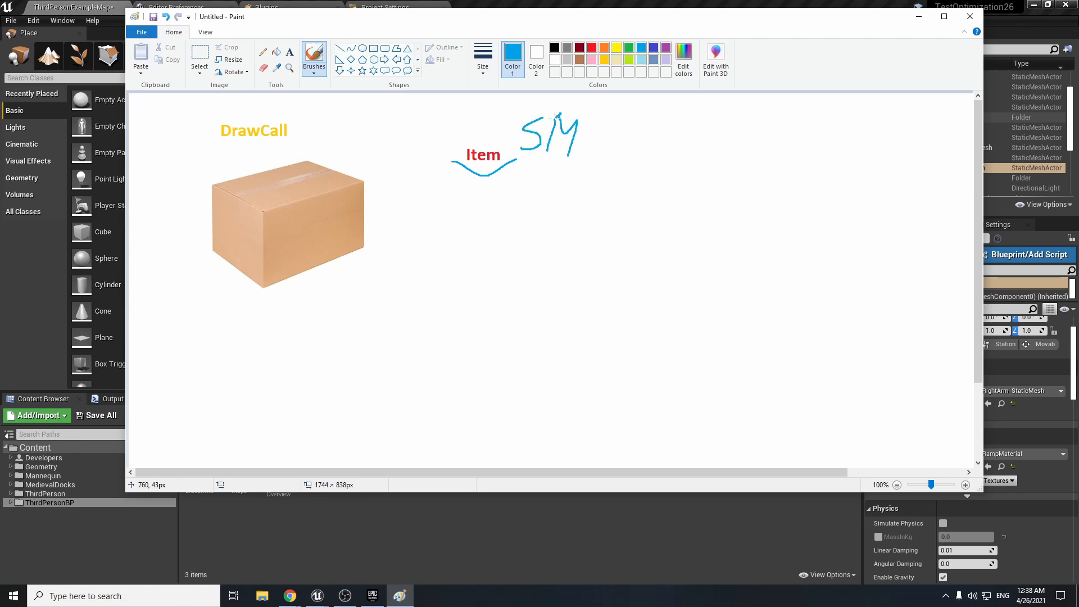
{"action": "left_click_drag", "start_coordinate": [556, 117], "coordinate": [560, 113]}
Handwrite 1 and 4 below the Item label and 4 beside DrawCall, and move the Paint window slightly aside.
{"action": "left_click_drag", "start_coordinate": [481, 200], "coordinate": [490, 221]}
{"action": "left_click_drag", "start_coordinate": [301, 124], "coordinate": [306, 139]}
{"action": "mouse_move", "coordinate": [476, 240]}
{"action": "left_mouse_down"}
{"action": "mouse_move", "coordinate": [502, 240]}
{"action": "mouse_move", "coordinate": [479, 294]}
{"action": "left_mouse_up"}
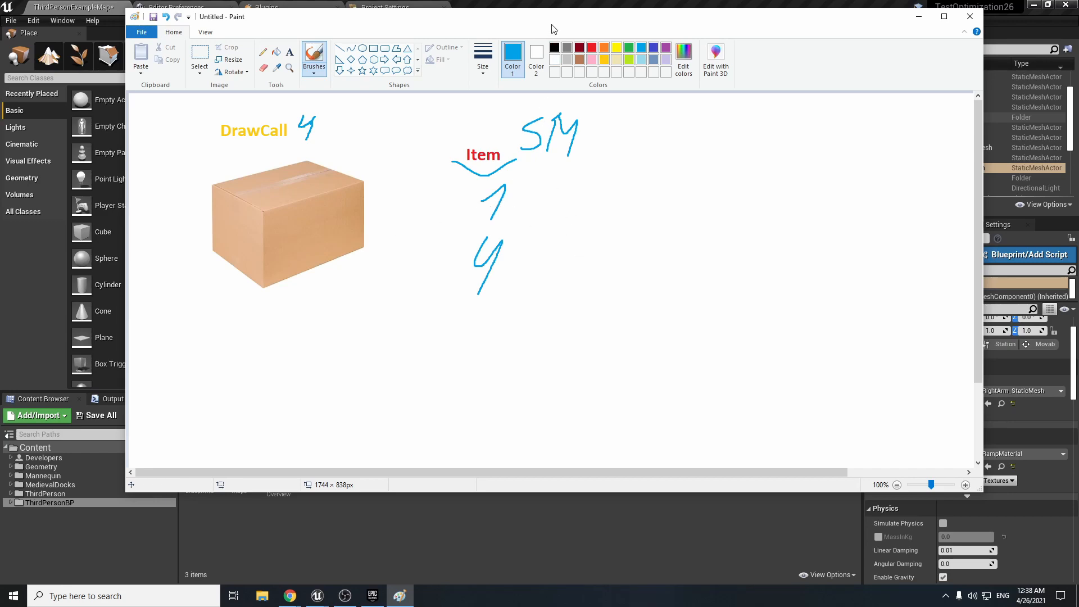
{"action": "mouse_move", "coordinate": [552, 21]}
{"action": "left_mouse_down"}
{"action": "mouse_move", "coordinate": [548, 33]}
{"action": "mouse_move", "coordinate": [510, 27]}
{"action": "left_mouse_up"}
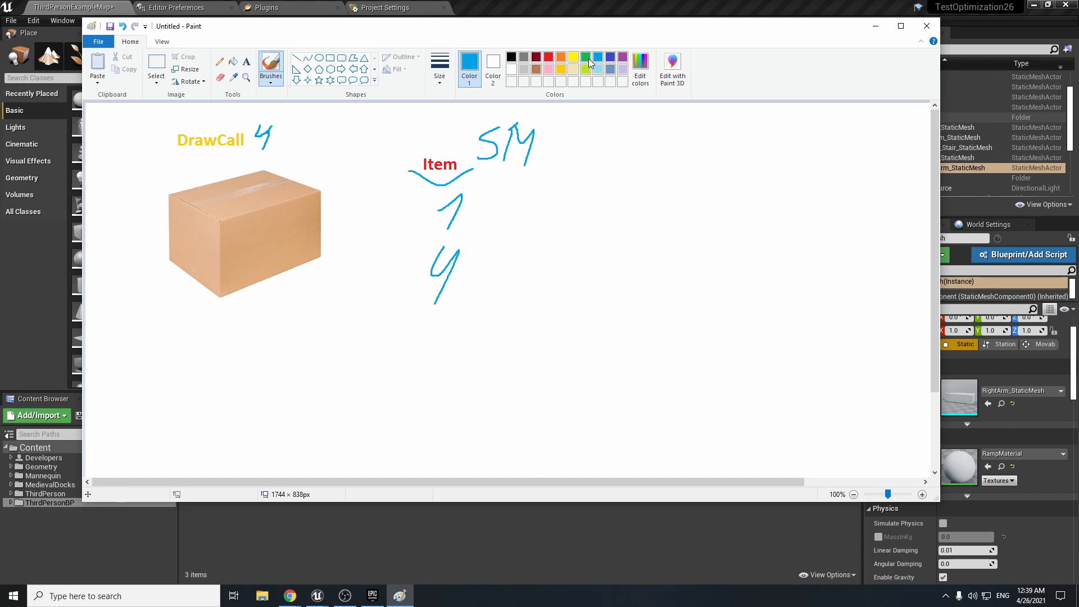
Draw a green 1 surrounded by four nested frames, and a separate green 1 inside a single frame.
{"action": "left_click_drag", "start_coordinate": [572, 226], "coordinate": [585, 257]}
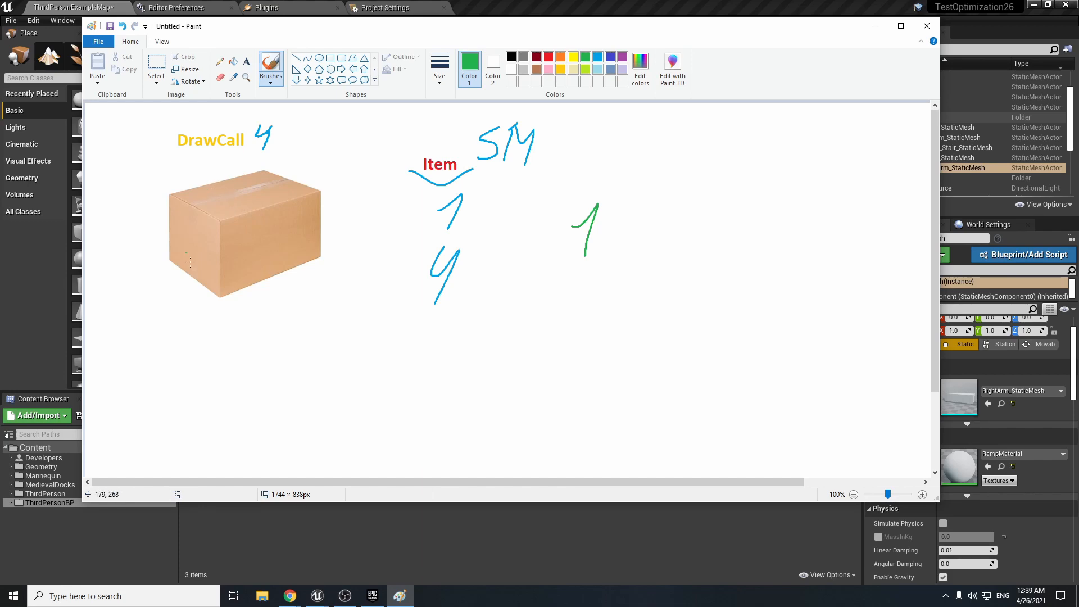
{"action": "mouse_move", "coordinate": [565, 187]}
{"action": "left_mouse_down"}
{"action": "mouse_move", "coordinate": [554, 266]}
{"action": "mouse_move", "coordinate": [633, 216]}
{"action": "mouse_move", "coordinate": [570, 186]}
{"action": "mouse_move", "coordinate": [528, 290]}
{"action": "mouse_move", "coordinate": [657, 203]}
{"action": "mouse_move", "coordinate": [546, 177]}
{"action": "left_mouse_up"}
{"action": "mouse_move", "coordinate": [535, 163]}
{"action": "left_mouse_down"}
{"action": "mouse_move", "coordinate": [570, 313]}
{"action": "mouse_move", "coordinate": [665, 189]}
{"action": "mouse_move", "coordinate": [541, 161]}
{"action": "mouse_move", "coordinate": [521, 331]}
{"action": "mouse_move", "coordinate": [684, 322]}
{"action": "mouse_move", "coordinate": [692, 163]}
{"action": "mouse_move", "coordinate": [554, 146]}
{"action": "mouse_move", "coordinate": [507, 158]}
{"action": "left_mouse_up"}
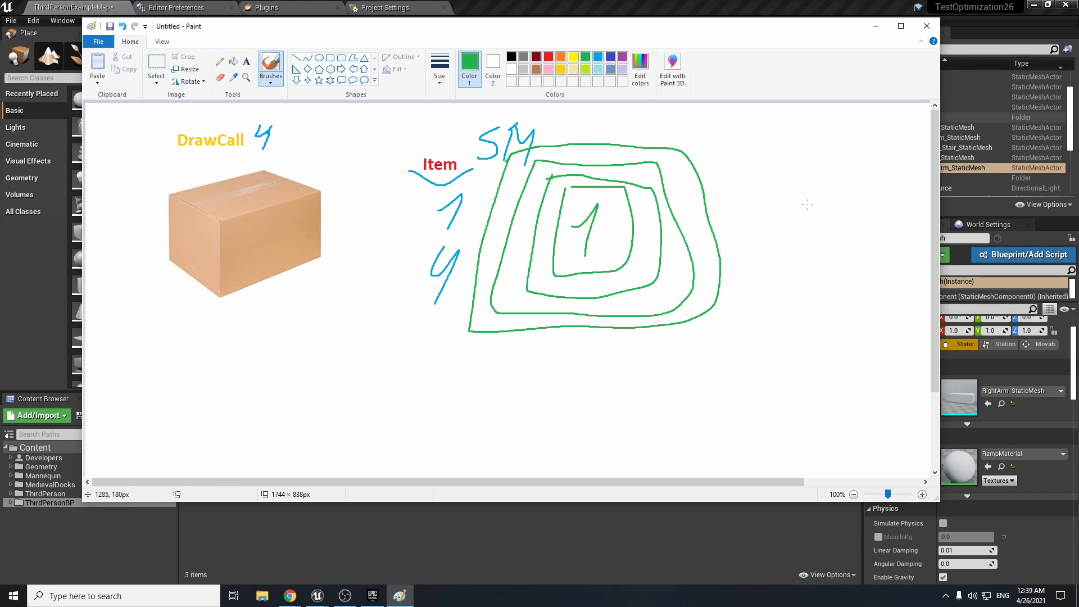
{"action": "mouse_move", "coordinate": [801, 201]}
{"action": "left_mouse_down"}
{"action": "mouse_move", "coordinate": [826, 182]}
{"action": "mouse_move", "coordinate": [817, 226]}
{"action": "left_mouse_up"}
{"action": "mouse_move", "coordinate": [786, 169]}
{"action": "left_mouse_down"}
{"action": "mouse_move", "coordinate": [774, 224]}
{"action": "mouse_move", "coordinate": [869, 204]}
{"action": "mouse_move", "coordinate": [781, 161]}
{"action": "mouse_move", "coordinate": [775, 223]}
{"action": "left_mouse_up"}
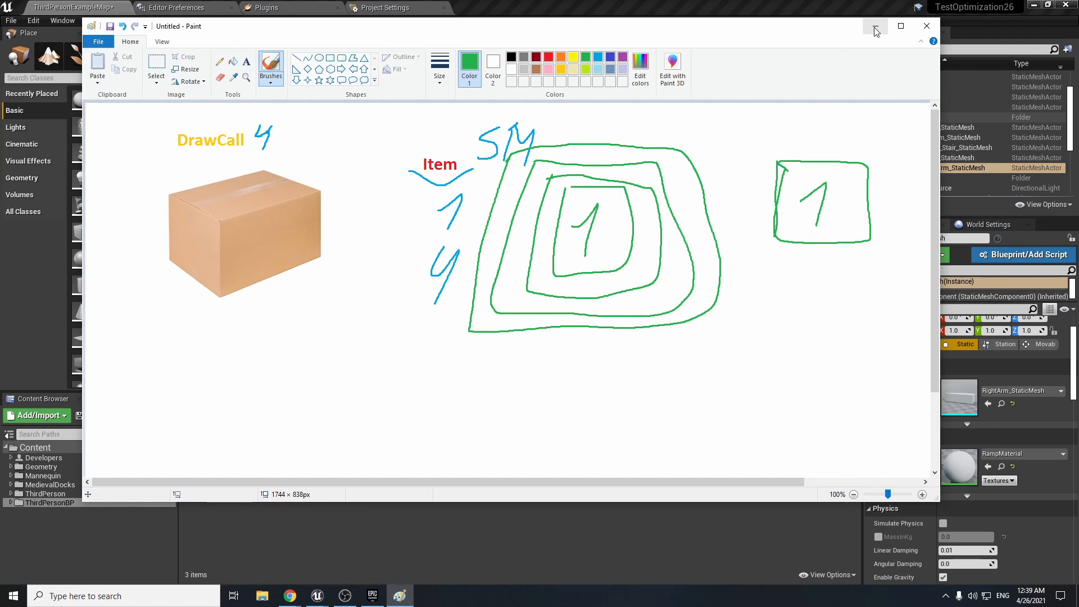
Close Paint without saving the drawing, and delete wall Wall9 to open one side of the arena.
{"action": "left_click", "coordinate": [928, 30]}
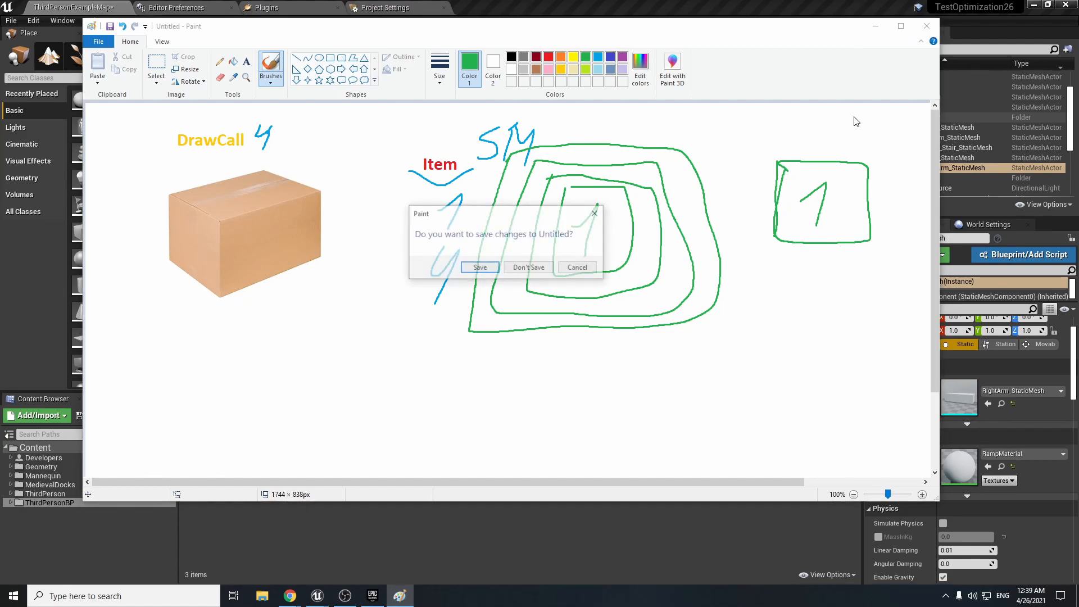
{"action": "left_click", "coordinate": [534, 269]}
{"action": "right_click_drag", "start_coordinate": [490, 253], "coordinate": [442, 239]}
{"action": "key", "text": "Escape"}
{"action": "right_click_drag", "start_coordinate": [542, 242], "coordinate": [433, 253]}
{"action": "left_click", "coordinate": [504, 228]}
{"action": "key", "text": "Delete"}
{"action": "key", "text": "ctrl+z"}
{"action": "key", "text": "Delete"}
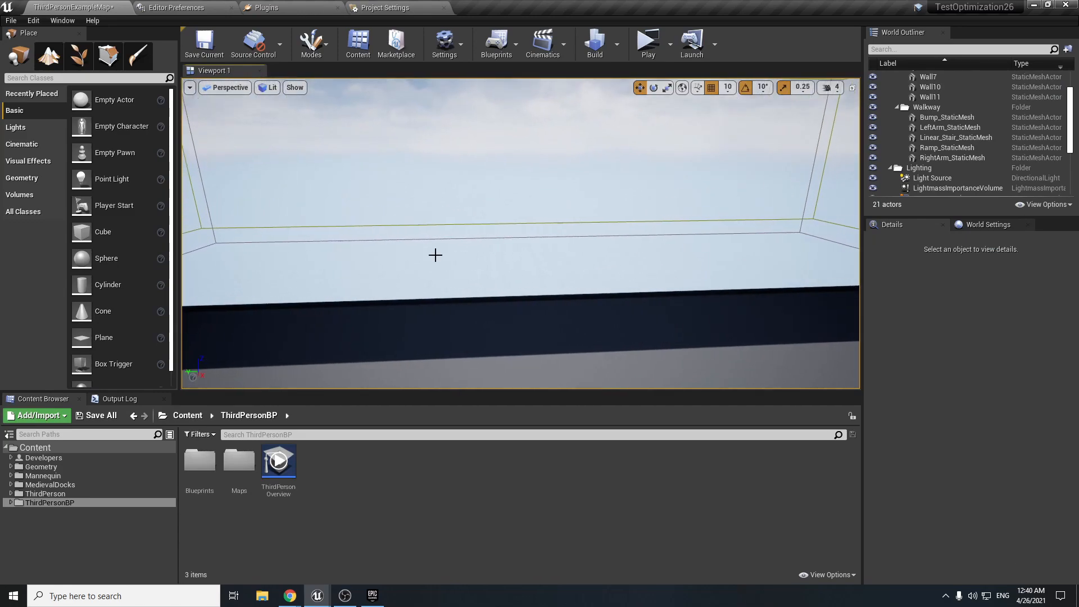
Place a Cube at the arena's open side and duplicate it along the edge into a row of ten cubes.
{"action": "right_click_drag", "start_coordinate": [466, 219], "coordinate": [568, 224]}
{"action": "left_click_drag", "start_coordinate": [102, 232], "coordinate": [607, 229]}
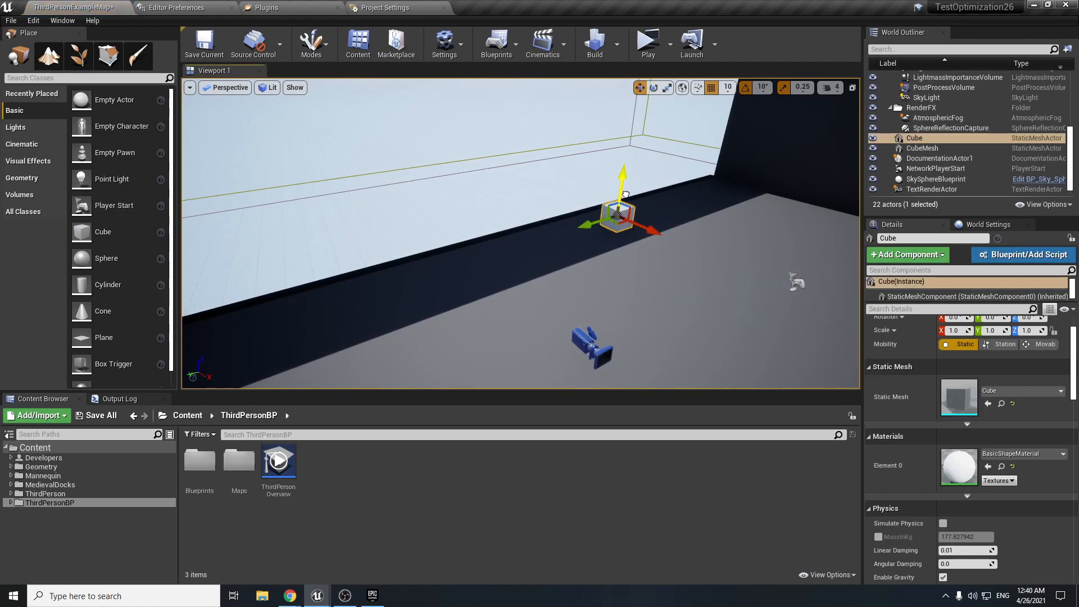
{"action": "right_click_drag", "start_coordinate": [606, 232], "coordinate": [586, 225]}
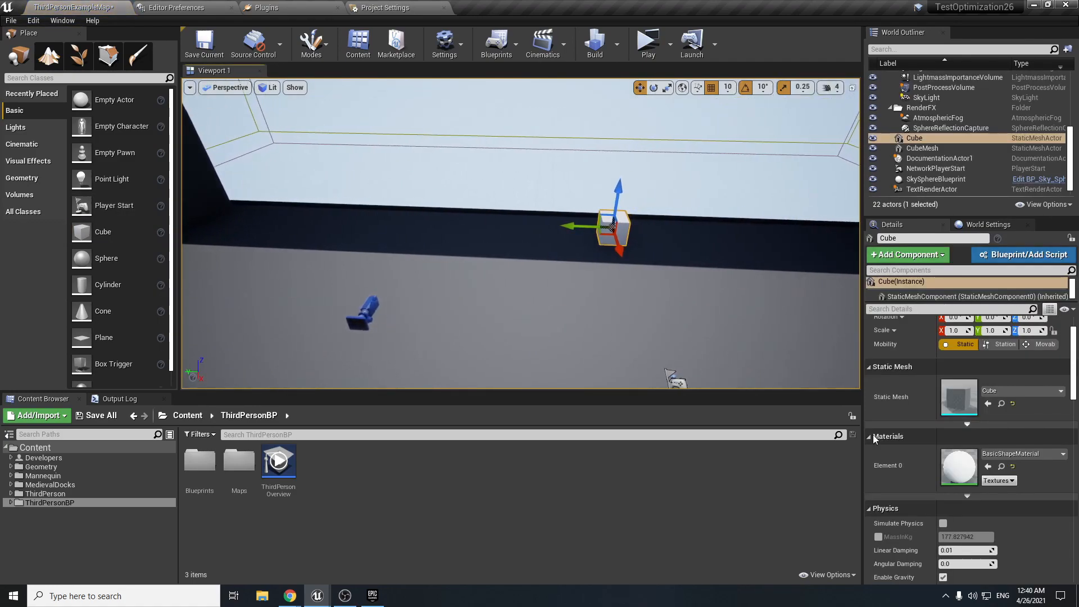
{"action": "left_click_drag", "start_coordinate": [574, 225], "coordinate": [464, 223], "text": "alt"}
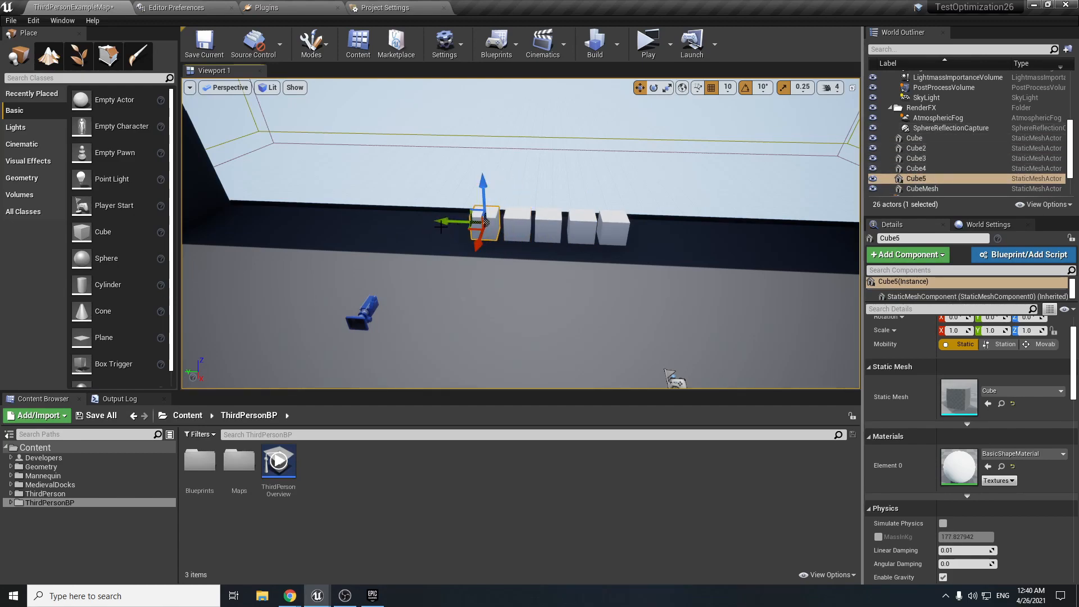
{"action": "left_click_drag", "start_coordinate": [449, 223], "coordinate": [307, 216], "text": "alt"}
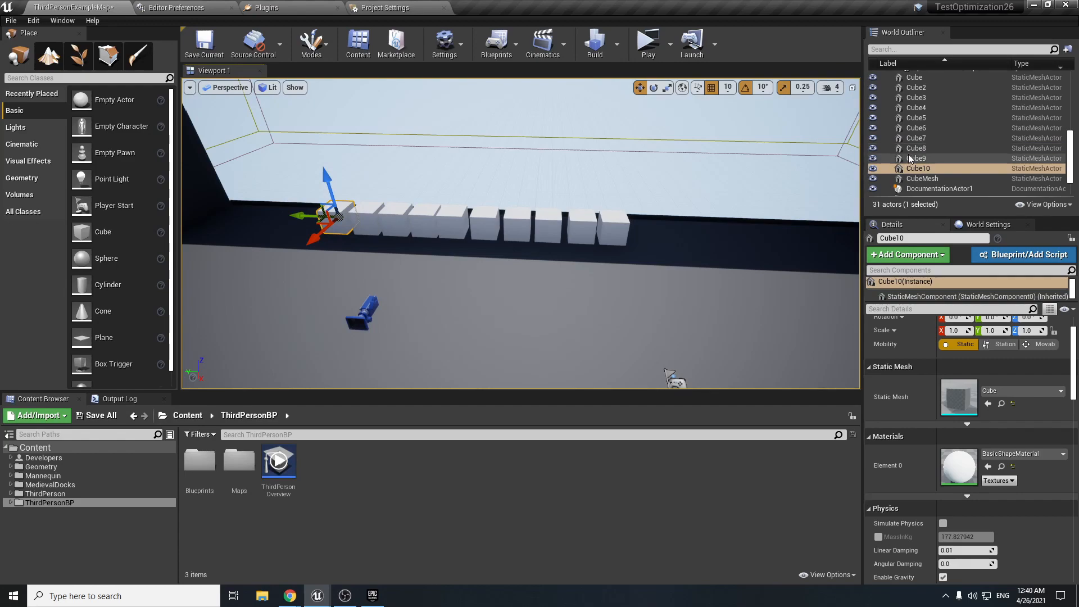
Select all ten cubes and duplicate the row repeatedly outward from the arena to form a grid of 110 cubes.
{"action": "scroll", "coordinate": [910, 159], "scroll_direction": "up", "scroll_amount": 2}
{"action": "left_click", "coordinate": [914, 115], "text": "shift"}
{"action": "right_click_drag", "start_coordinate": [562, 236], "coordinate": [478, 242]}
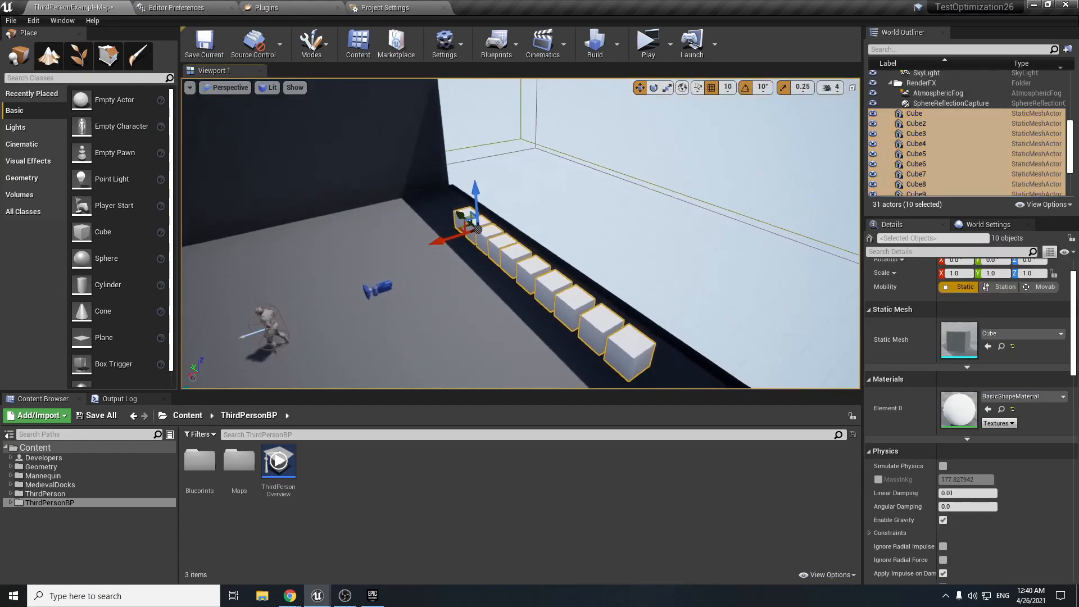
{"action": "mouse_move", "coordinate": [493, 174]}
{"action": "right_mouse_down"}
{"action": "mouse_move", "coordinate": [411, 216]}
{"action": "mouse_move", "coordinate": [494, 173]}
{"action": "right_mouse_up"}
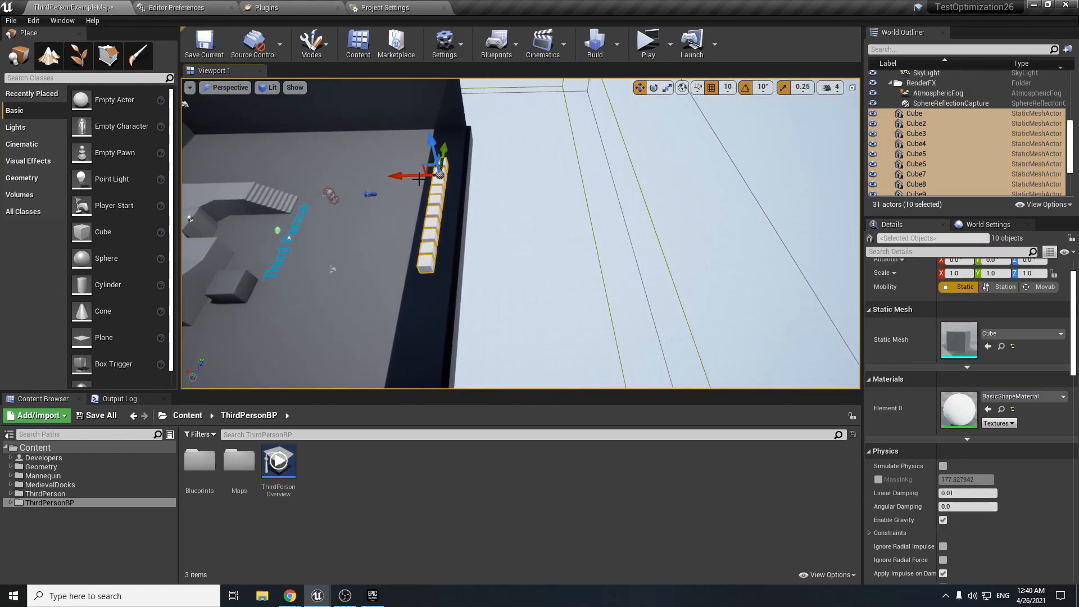
{"action": "left_click_drag", "start_coordinate": [406, 177], "coordinate": [591, 162], "text": "alt"}
{"action": "right_click_drag", "start_coordinate": [592, 162], "coordinate": [610, 138]}
{"action": "left_click", "coordinate": [551, 201]}
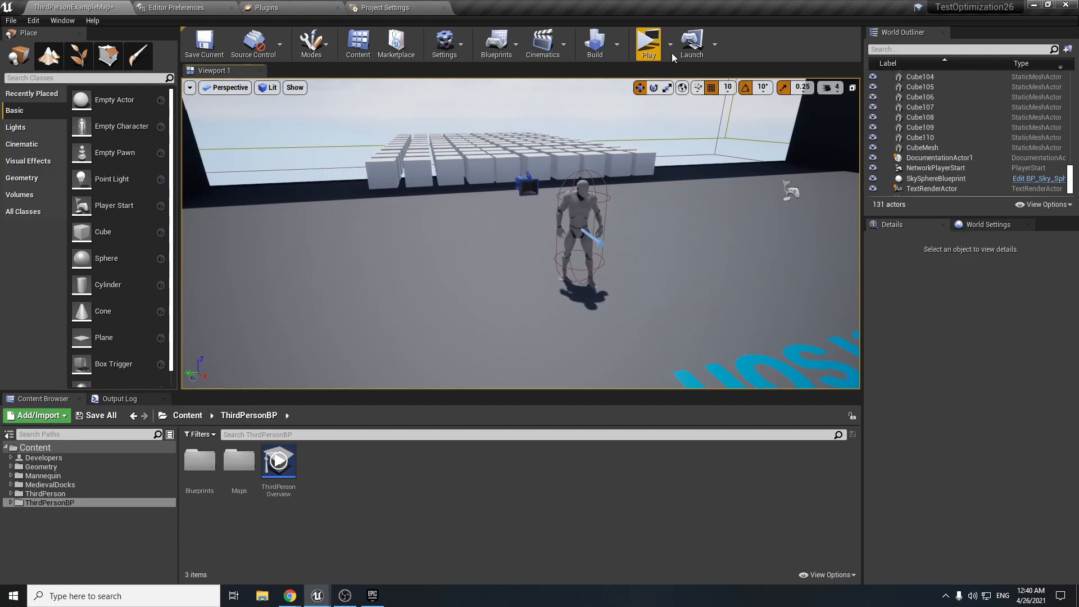
Play the level in the preview window and run the console command "stat none" to hide the statistics.
{"action": "left_click", "coordinate": [655, 50]}
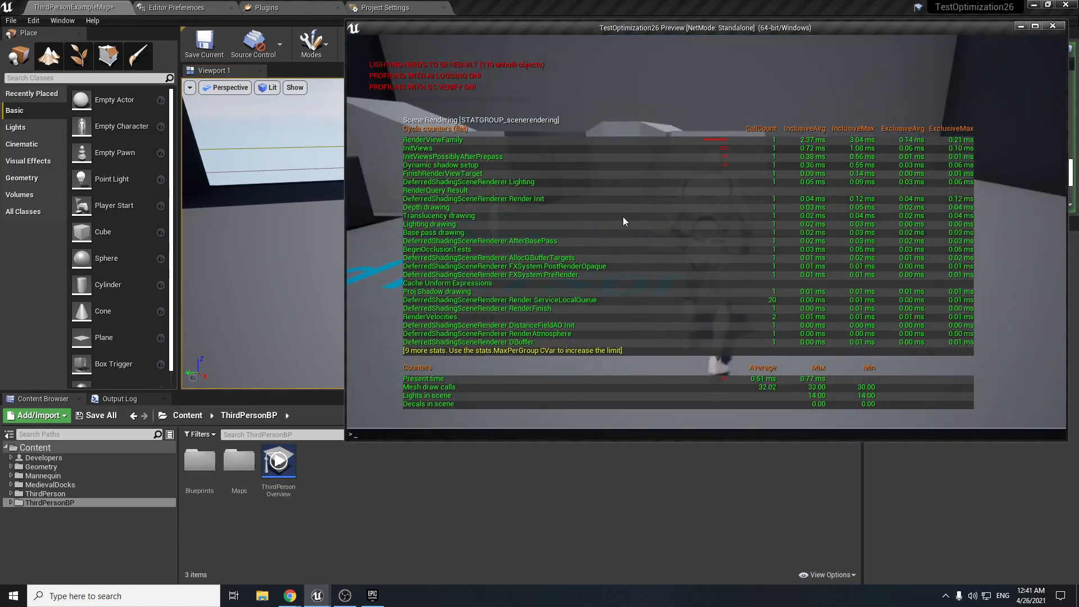
{"action": "type", "text": "stat"}
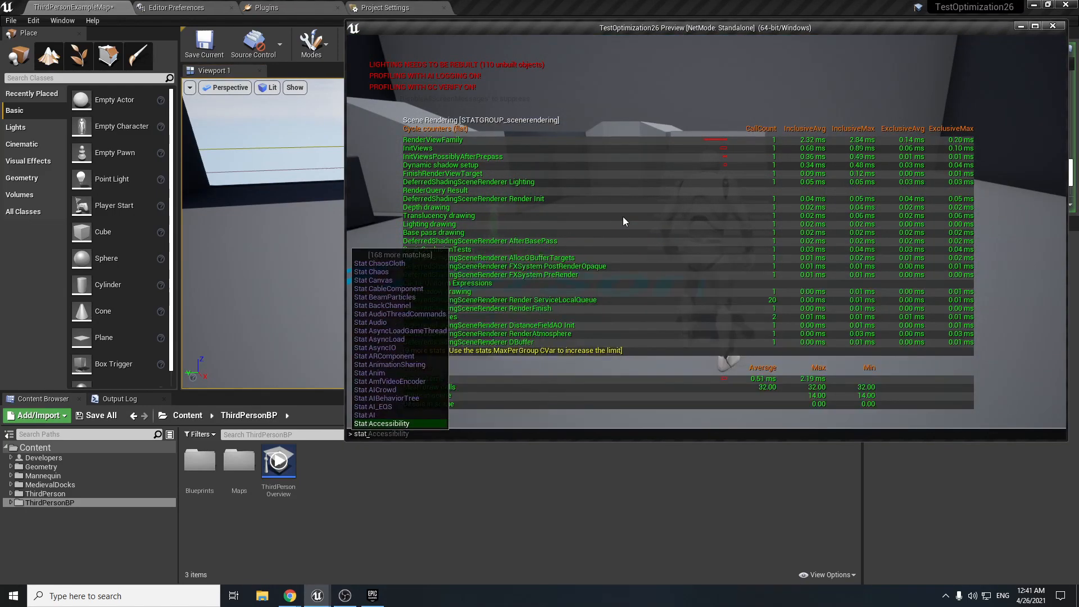
{"action": "type", "text": " none"}
{"action": "key", "text": "Return"}
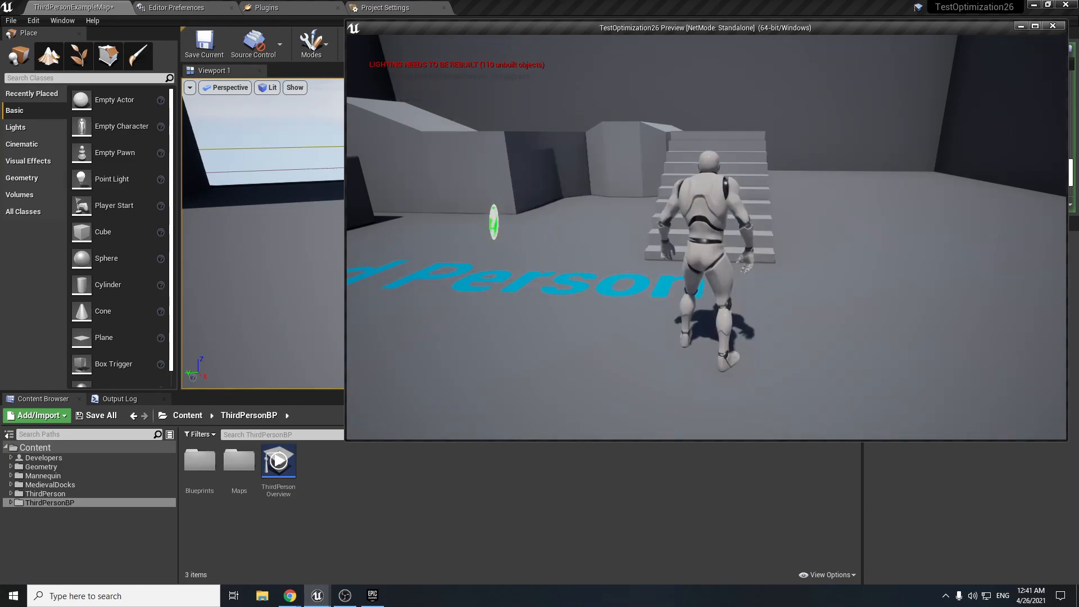
Run and jump the character around the walkway and onto the box to view the cube grid beyond the open side.
{"action": "key", "text": "a"}
{"action": "key", "text": "w"}
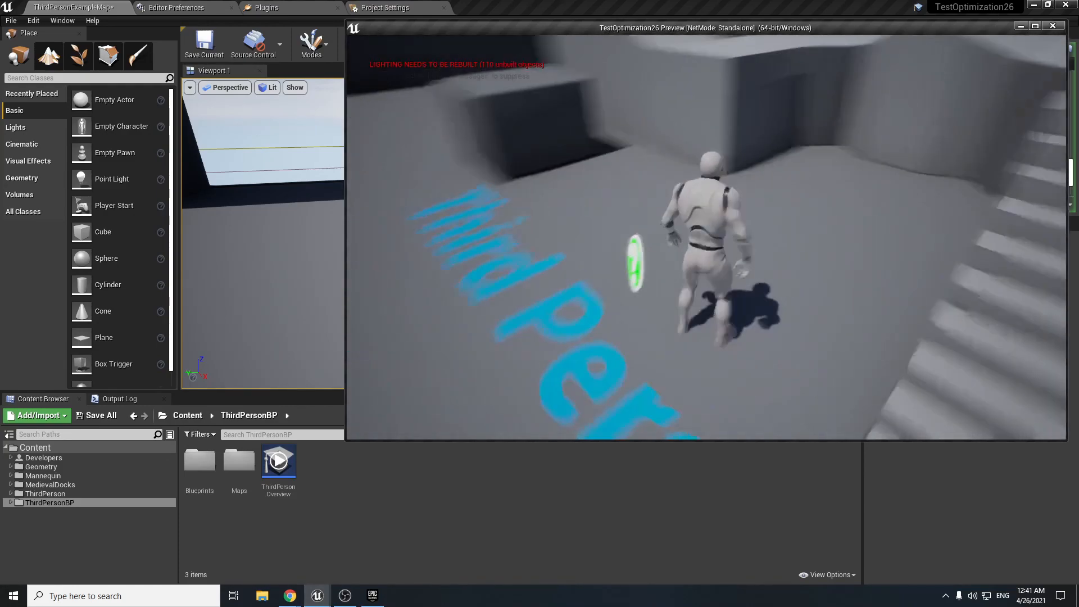
{"action": "key", "text": "w"}
{"action": "key", "text": "space"}
{"action": "key", "text": "w"}
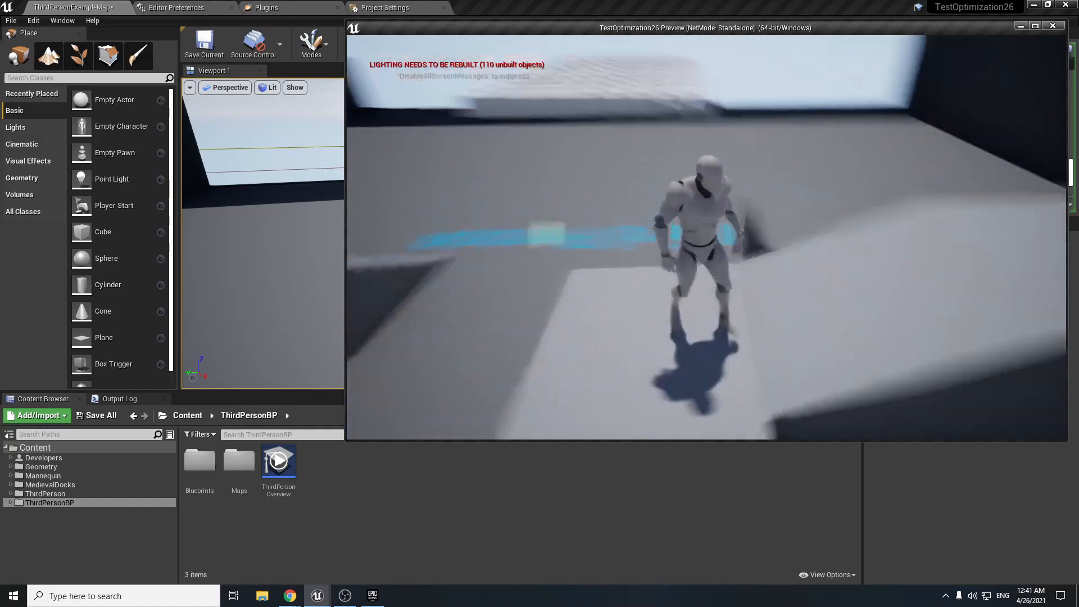
{"action": "key", "text": "w"}
{"action": "key", "text": "w"}
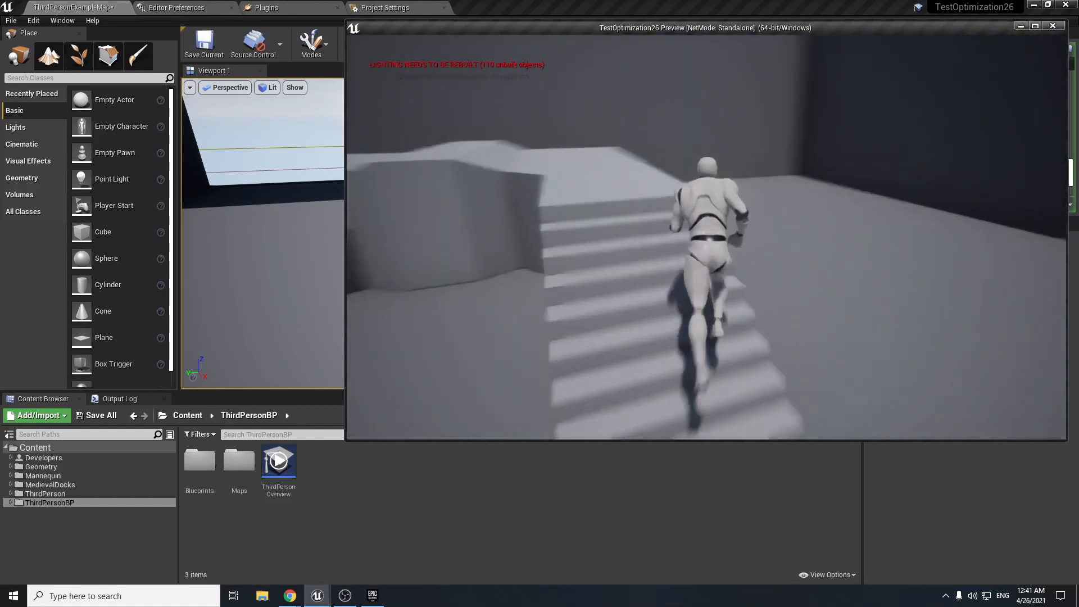
{"action": "key", "text": "w"}
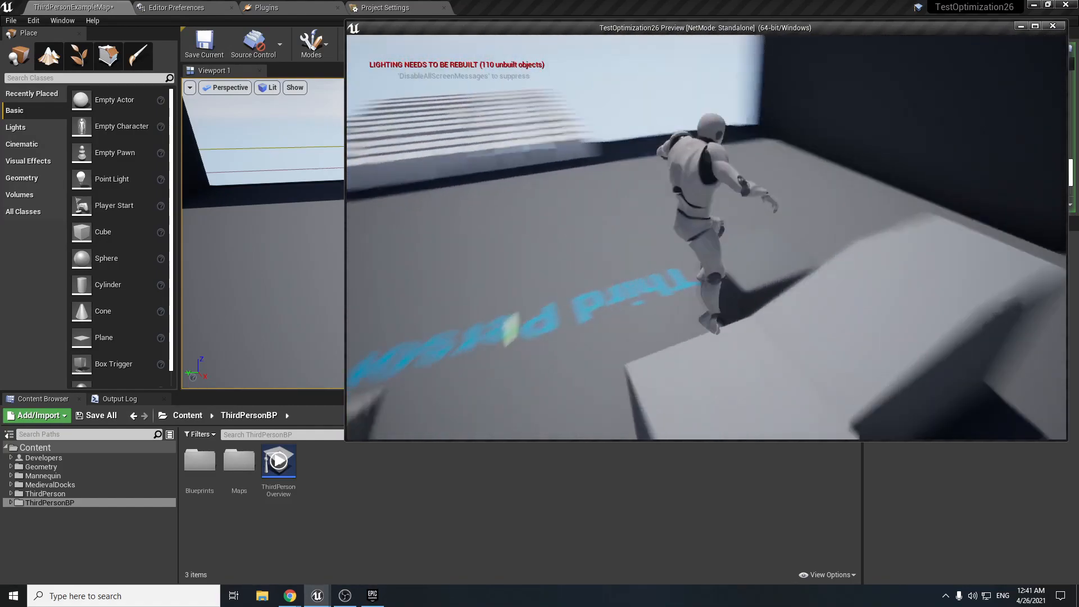
{"action": "key", "text": "w"}
{"action": "key", "text": "space"}
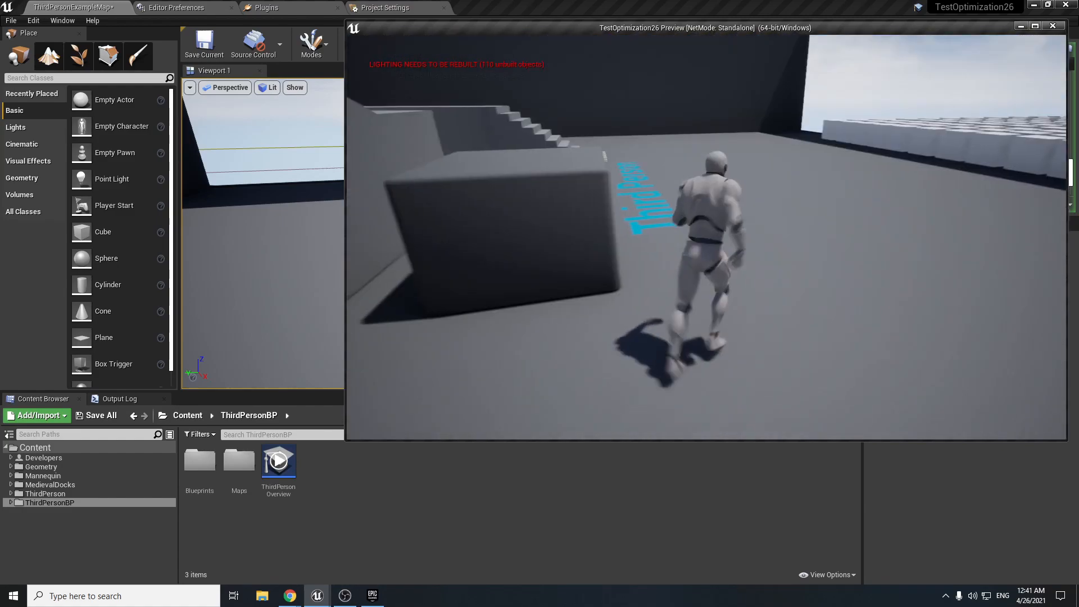
{"action": "key", "text": "w"}
{"action": "key", "text": "space"}
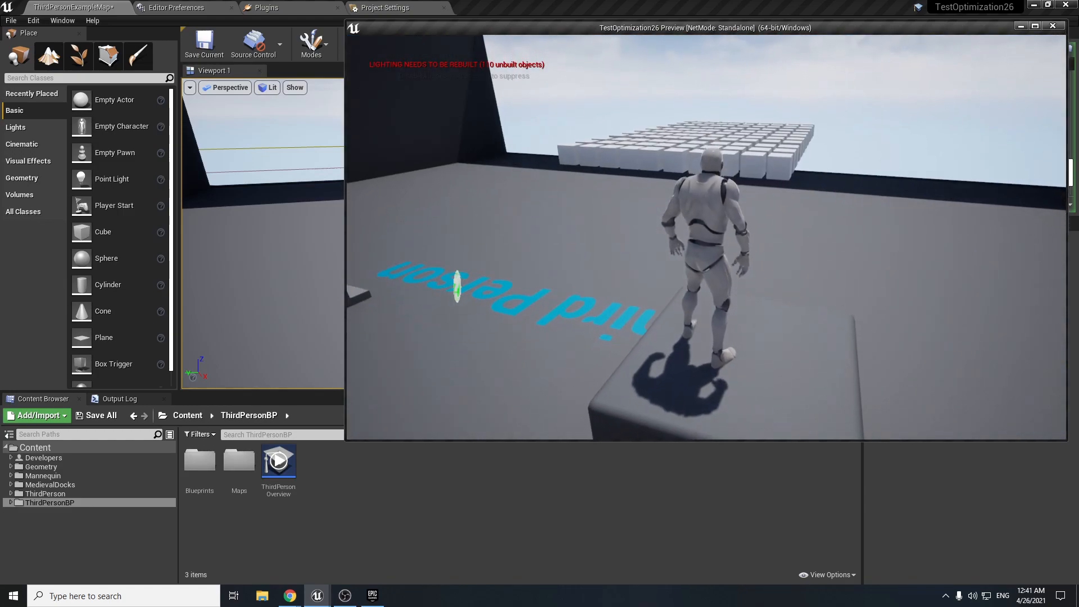
{"action": "key", "text": "d"}
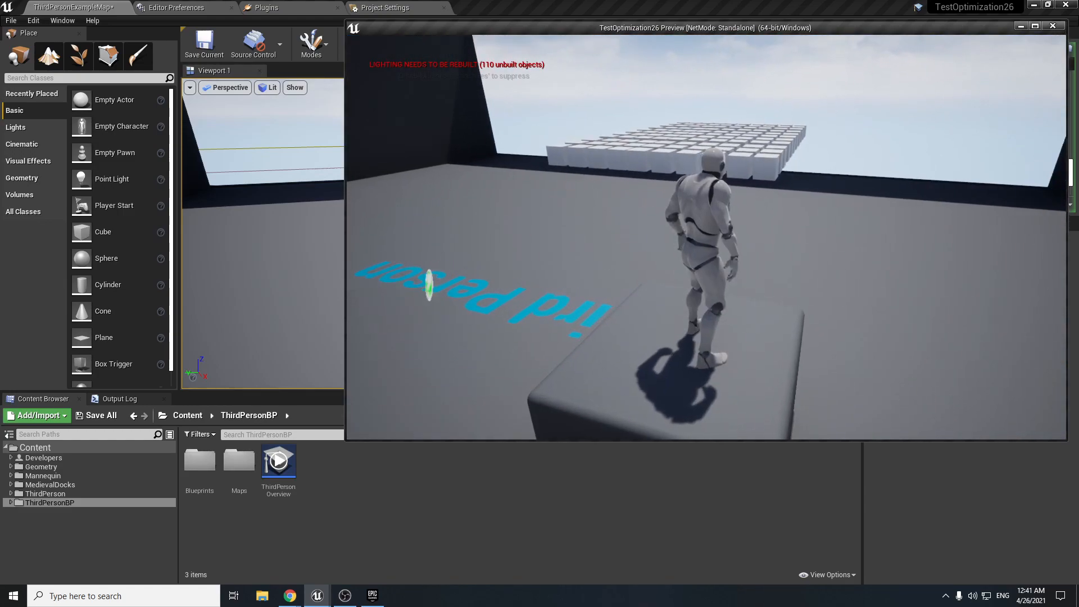
Reposition the character on the box so that it faces the cube grid beyond the open side.
{"action": "key", "text": "w"}
{"action": "key", "text": "w"}
{"action": "key", "text": "s"}
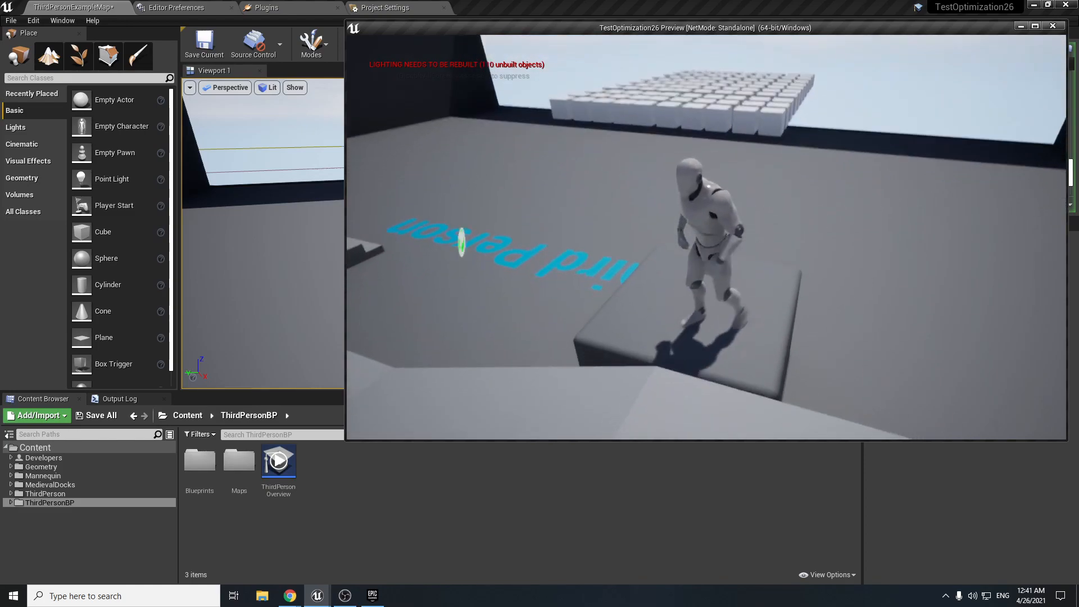
{"action": "key", "text": "w"}
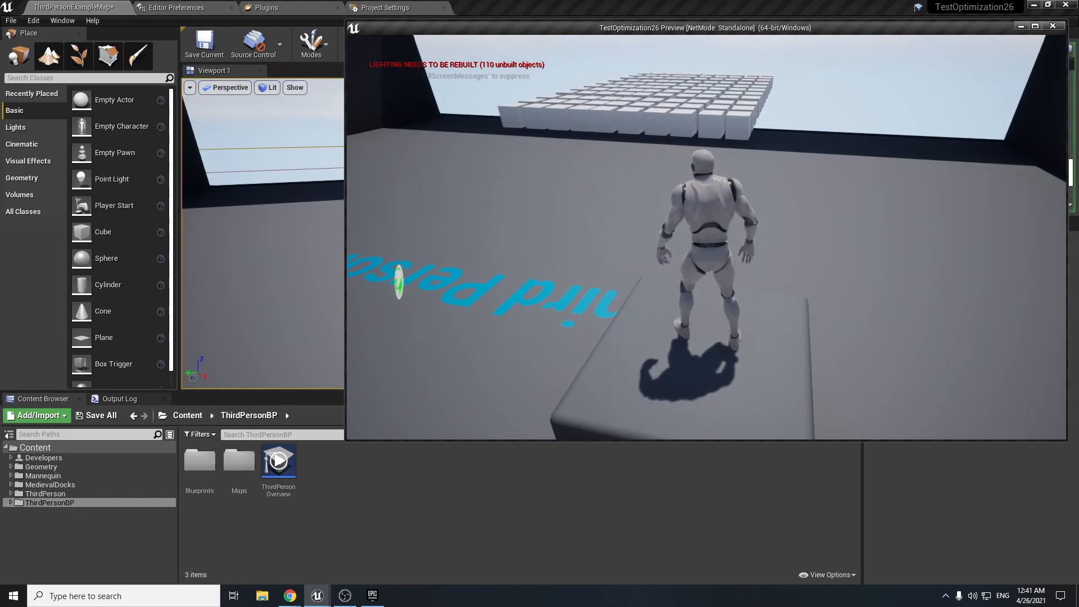
Run the console command "stat scenerendering" to show the scene rendering statistics.
{"action": "key", "text": "grave"}
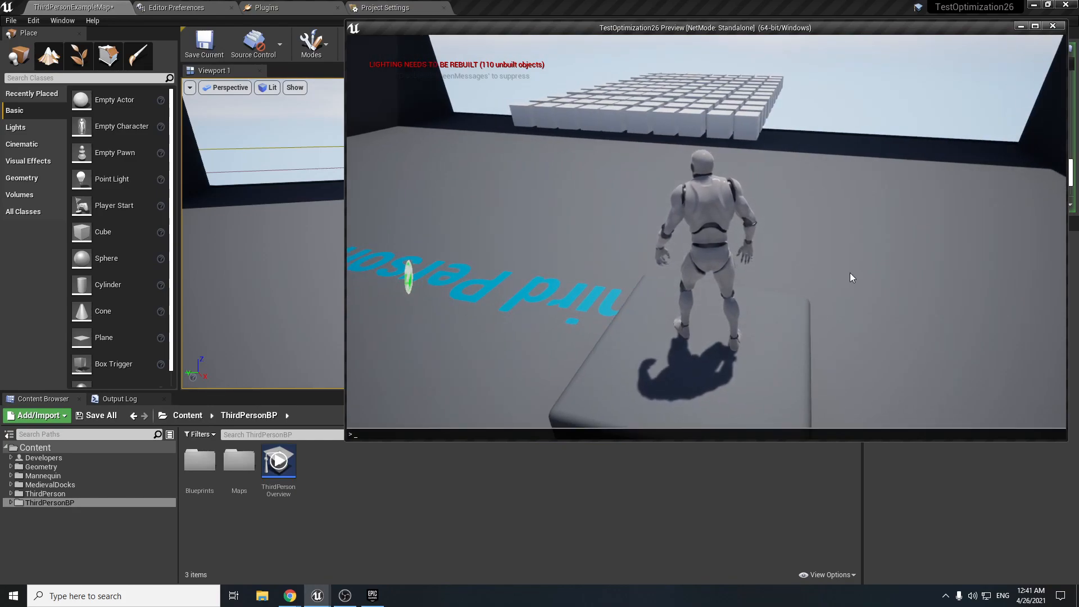
{"action": "type", "text": "stat "}
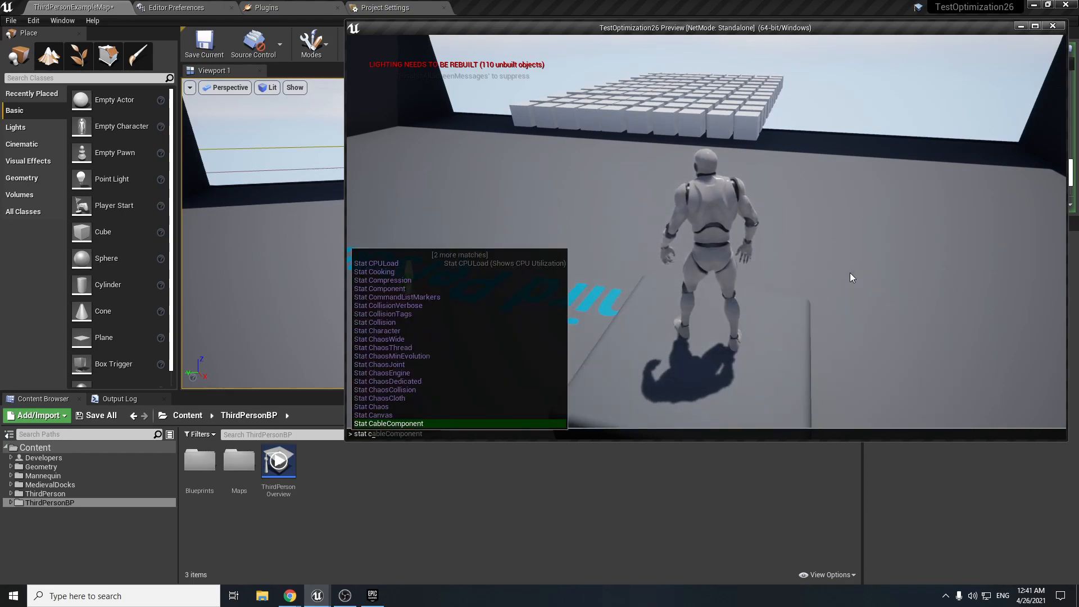
{"action": "type", "text": "s"}
{"action": "key", "text": "BackSpace"}
{"action": "type", "text": "cene"}
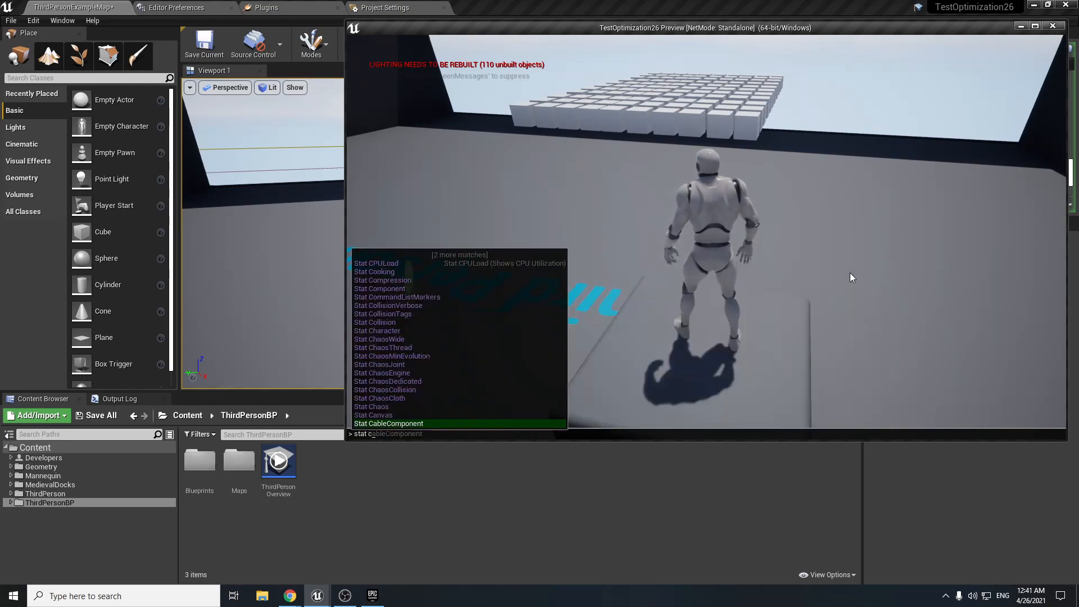
{"action": "key", "text": "BackSpace"}
{"action": "key", "text": "BackSpace"}
{"action": "key", "text": "BackSpace"}
{"action": "key", "text": "BackSpace"}
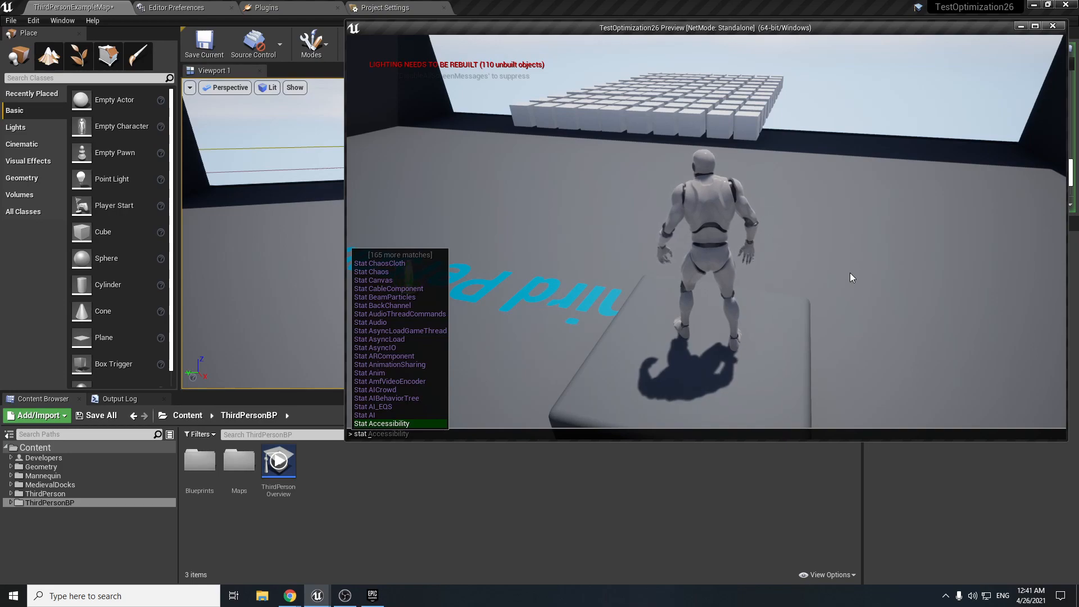
{"action": "type", "text": "c"}
{"action": "key", "text": "BackSpace"}
{"action": "type", "text": "sec"}
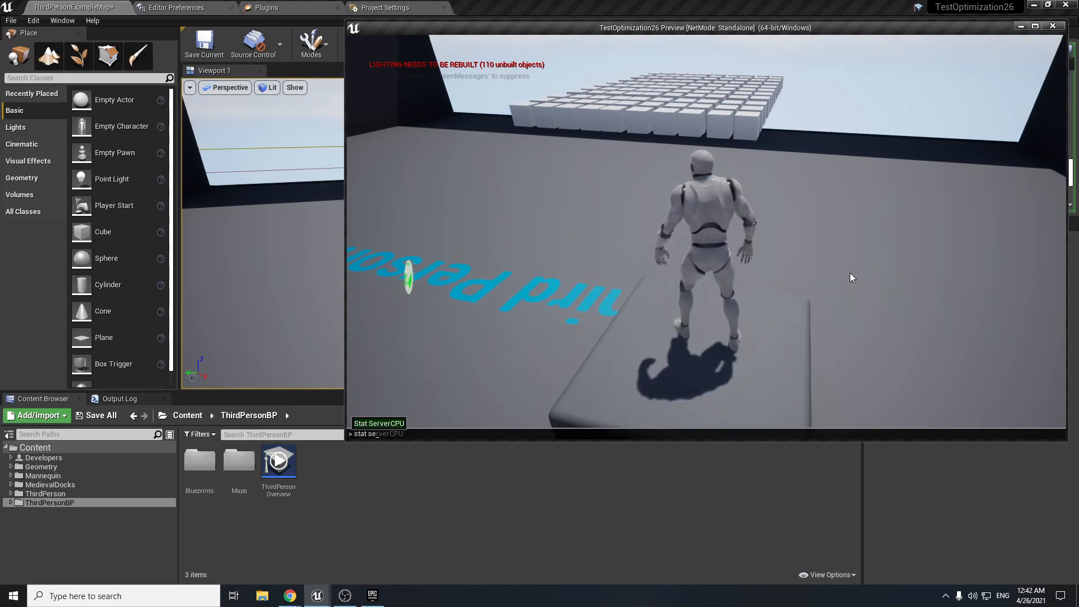
{"action": "key", "text": "BackSpace"}
{"action": "key", "text": "BackSpace"}
{"action": "key", "text": "BackSpace"}
{"action": "type", "text": "scen"}
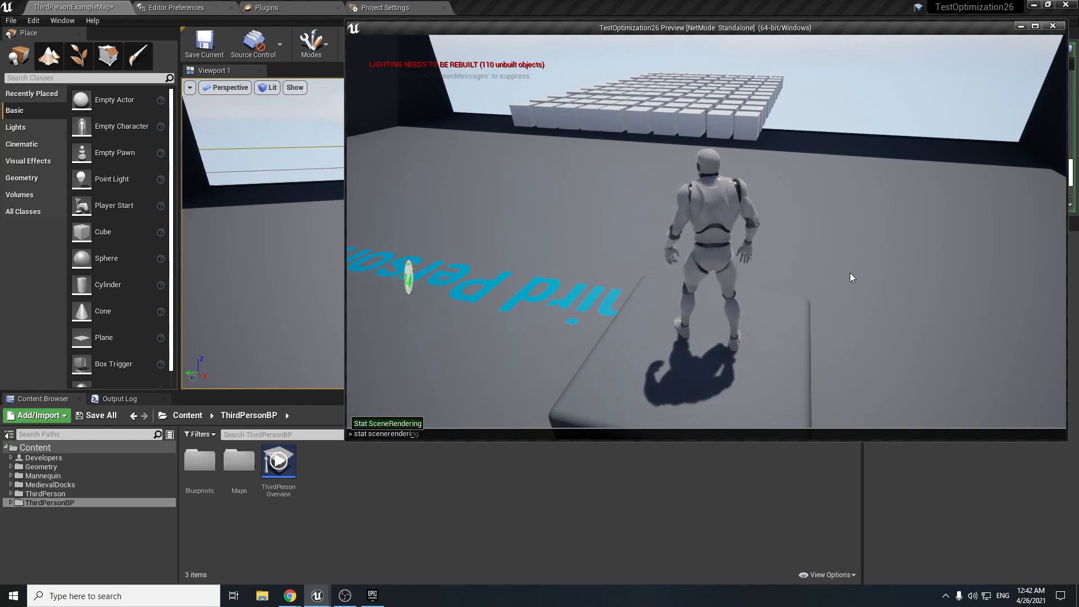
{"action": "type", "text": "erendering"}
{"action": "key", "text": "Return"}
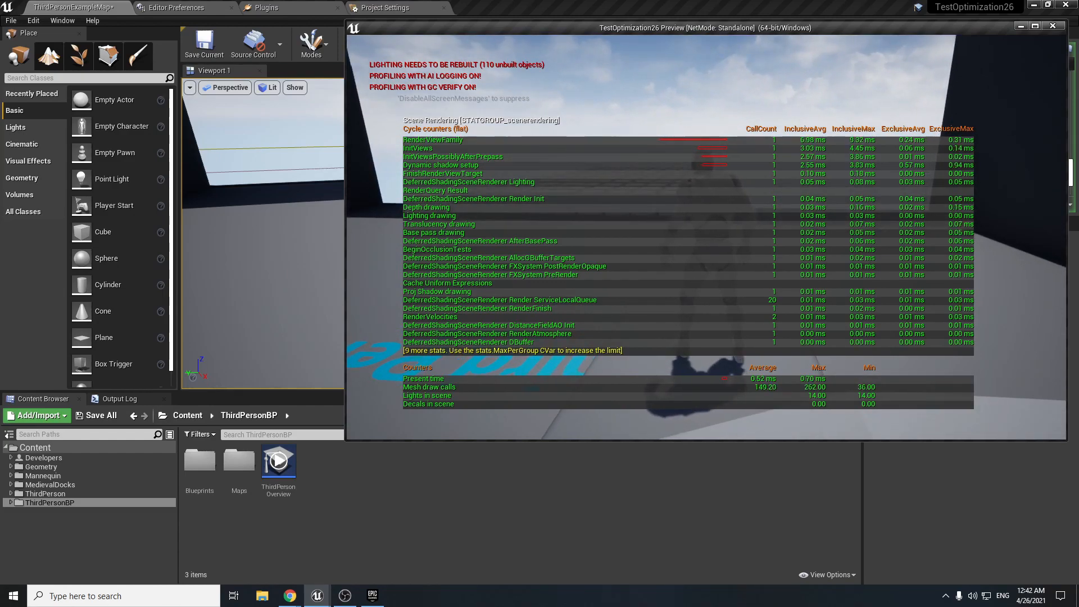
Turn the character toward and away from the cube grid to compare the mesh draw calls.
{"action": "key", "text": "super"}
{"action": "left_click", "coordinate": [774, 401]}
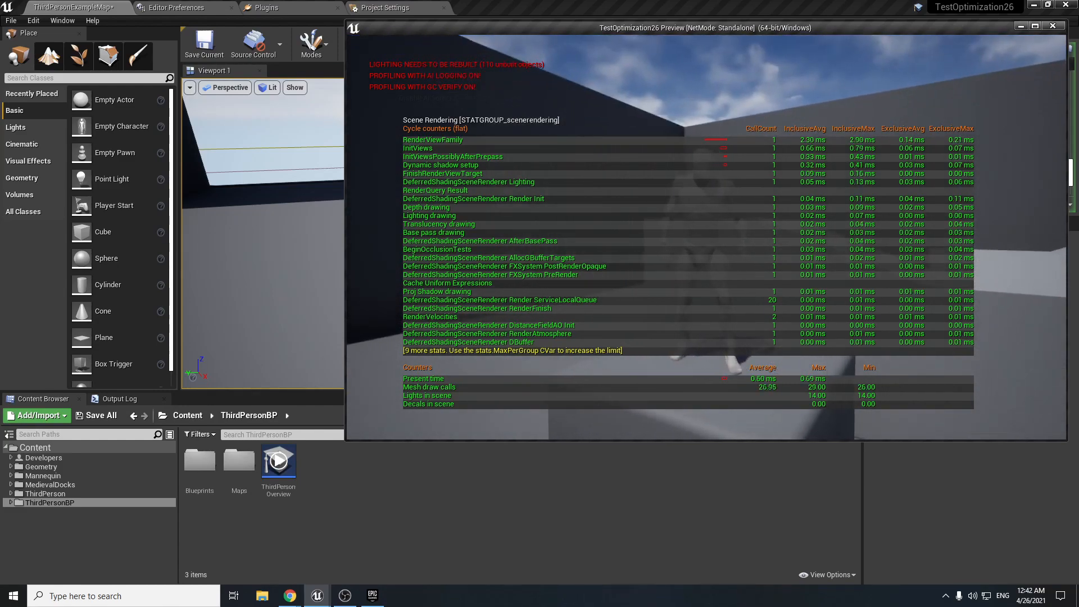
{"action": "key", "text": "super"}
{"action": "left_click", "coordinate": [697, 213]}
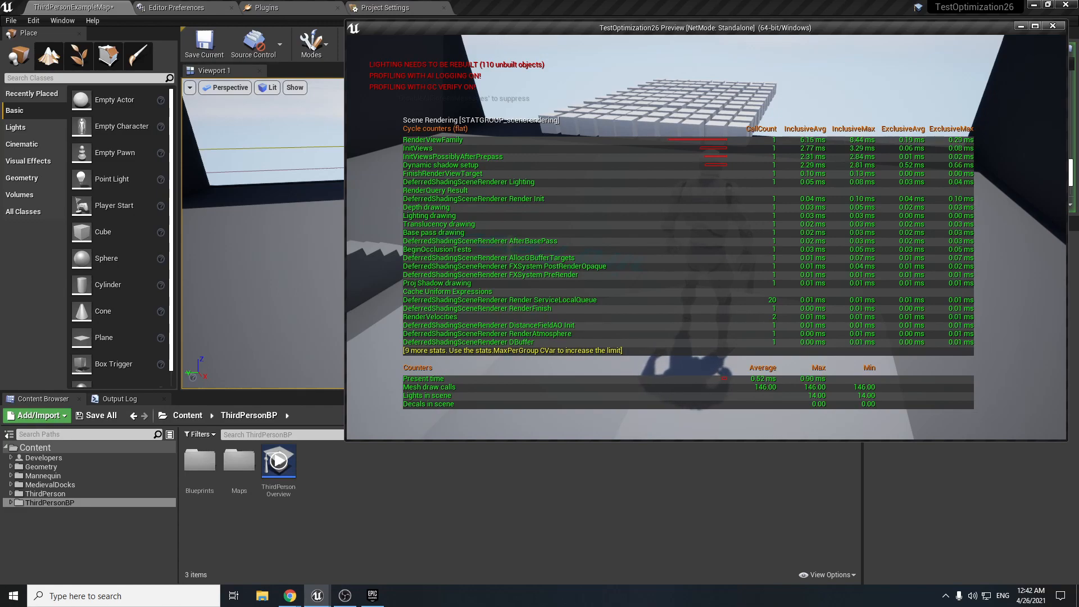
Hide the scene rendering statistics with the console command "stat none".
{"action": "key", "text": "grave"}
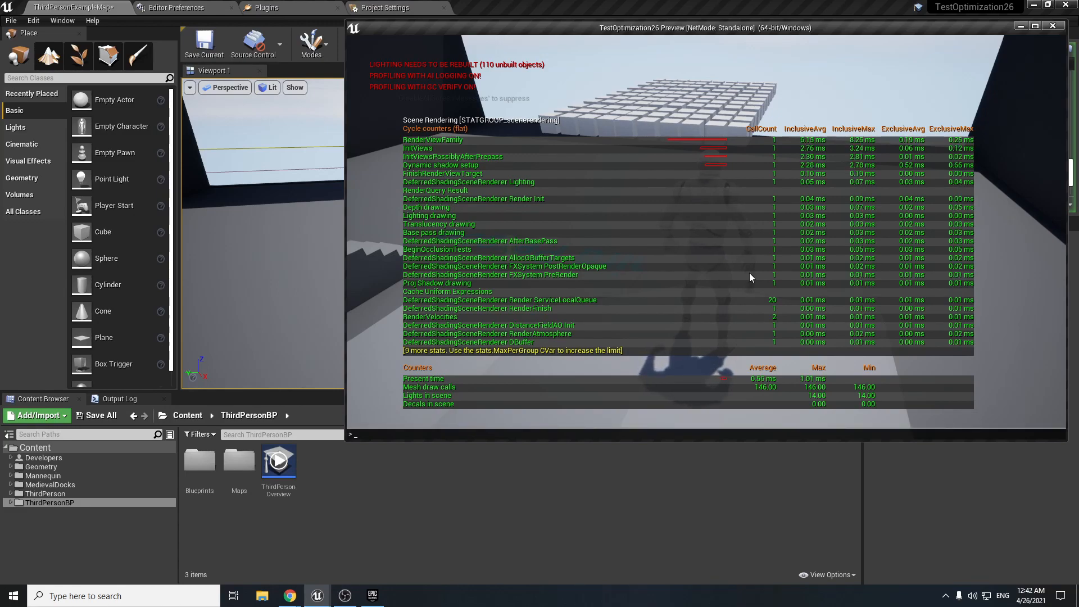
{"action": "type", "text": "stat no"}
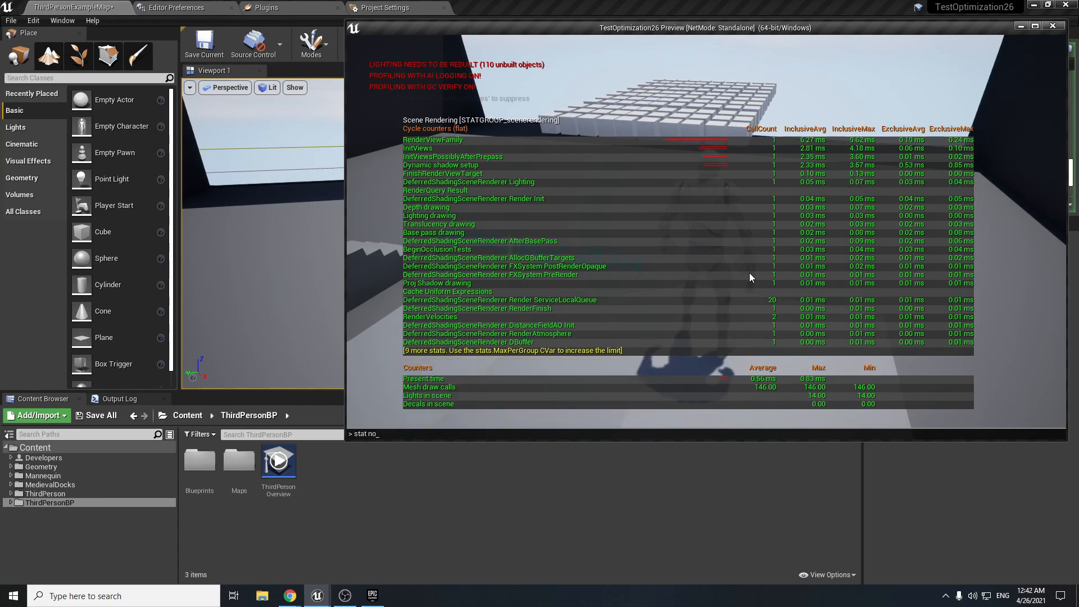
{"action": "type", "text": "ne"}
{"action": "key", "text": "Return"}
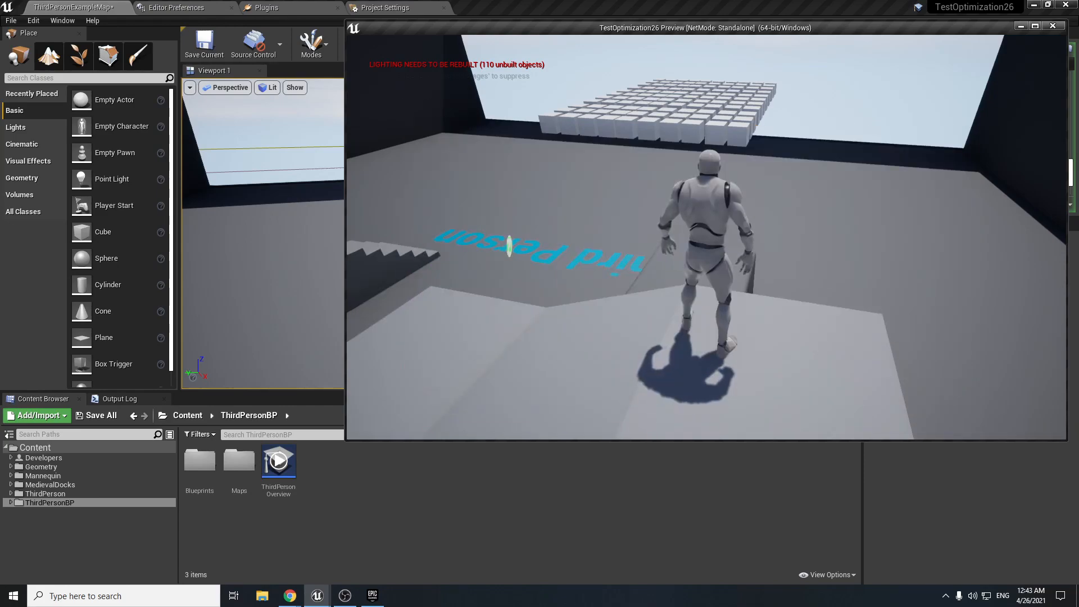
End the preview session and open the GPU Visualizer for the level viewport, positioning its window over the editor.
{"action": "key", "text": "grave"}
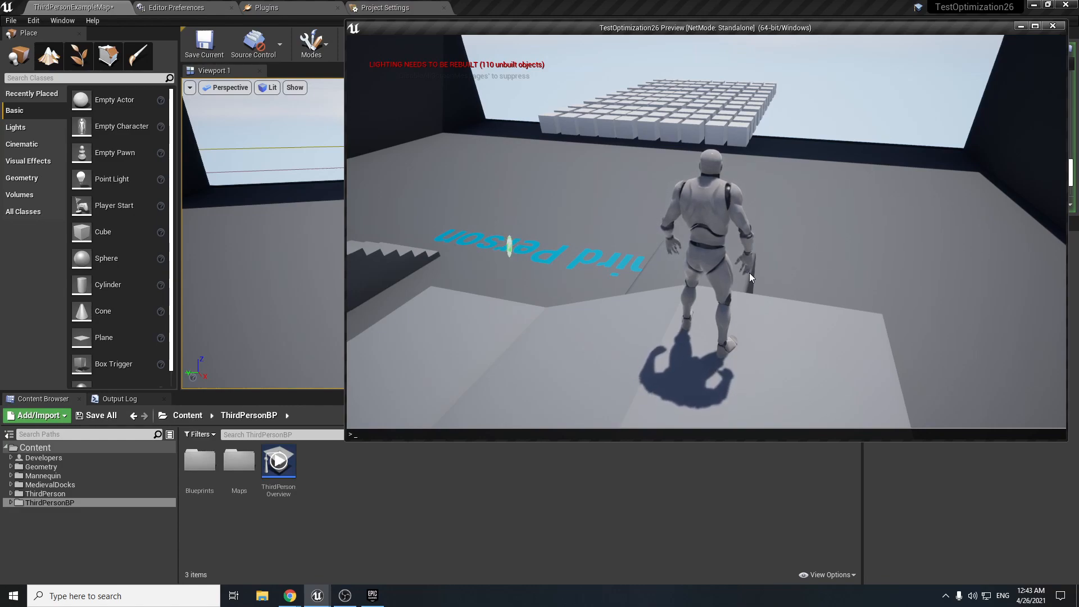
{"action": "key", "text": "Escape"}
{"action": "key", "text": "w"}
{"action": "right_click_drag", "start_coordinate": [680, 222], "coordinate": [680, 222]}
{"action": "key", "text": "d"}
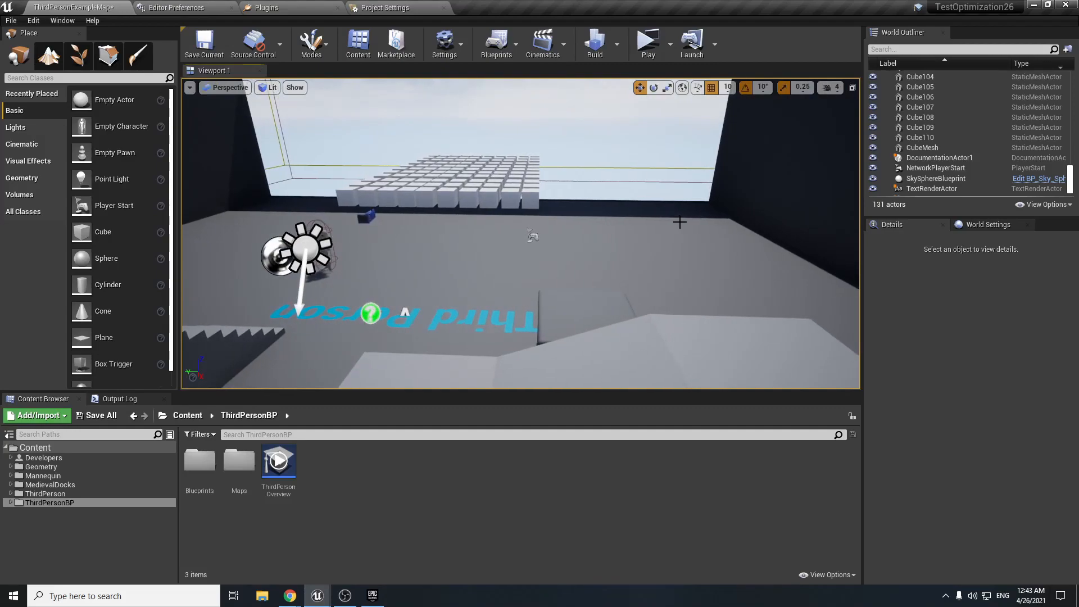
{"action": "key", "text": "ctrl+shift+comma"}
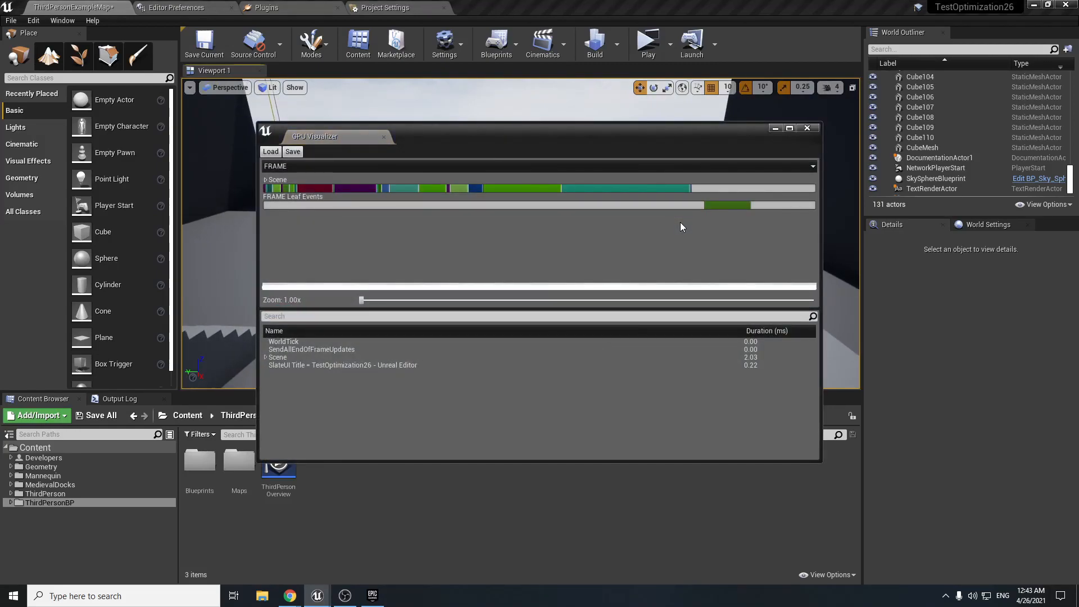
{"action": "left_click_drag", "start_coordinate": [497, 135], "coordinate": [680, 203]}
{"action": "mouse_move", "coordinate": [595, 210]}
{"action": "left_mouse_down"}
{"action": "mouse_move", "coordinate": [589, 194]}
{"action": "mouse_move", "coordinate": [597, 222]}
{"action": "left_mouse_up"}
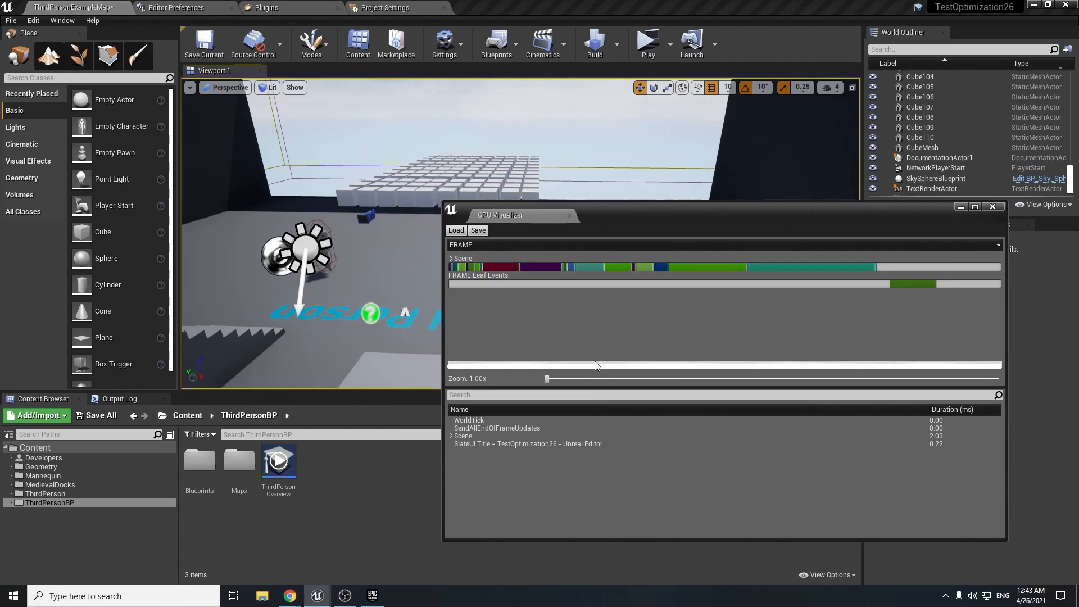
{"action": "left_click_drag", "start_coordinate": [638, 221], "coordinate": [663, 191]}
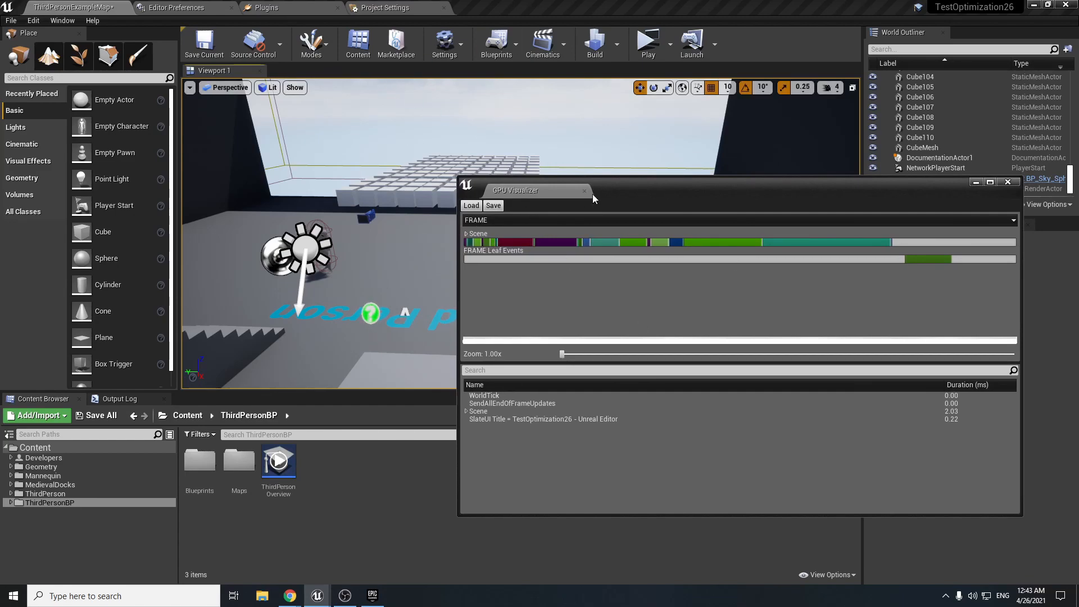
{"action": "left_click_drag", "start_coordinate": [592, 194], "coordinate": [600, 139]}
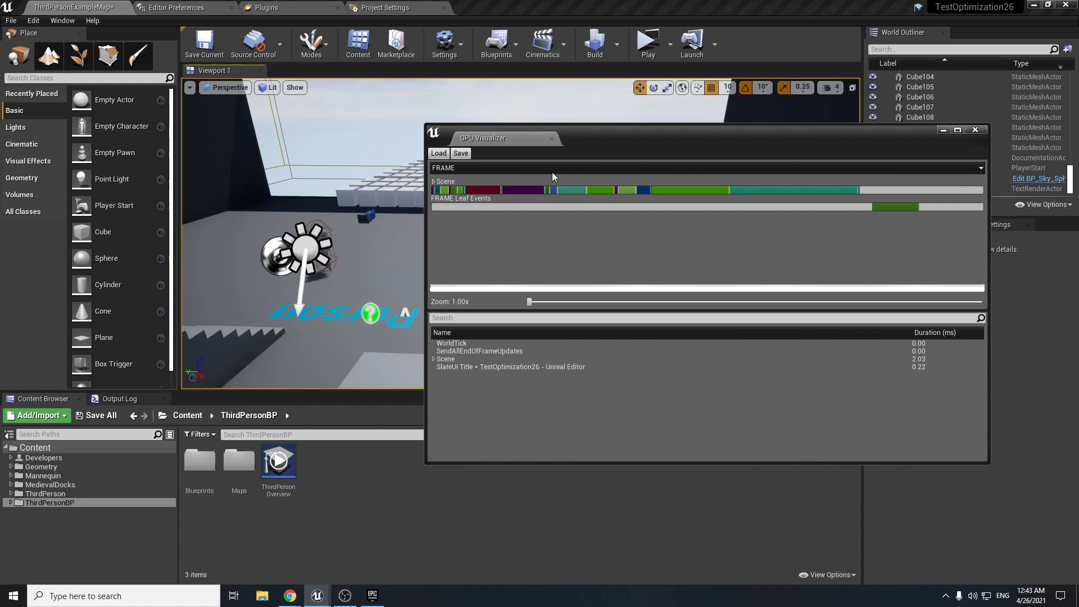
Drill into the frame's Scene entry and examine the render passes, including the DirectLighting entry under Lights.
{"action": "double_click", "coordinate": [439, 181]}
{"action": "scroll", "coordinate": [565, 231], "scroll_direction": "down", "scroll_amount": 2}
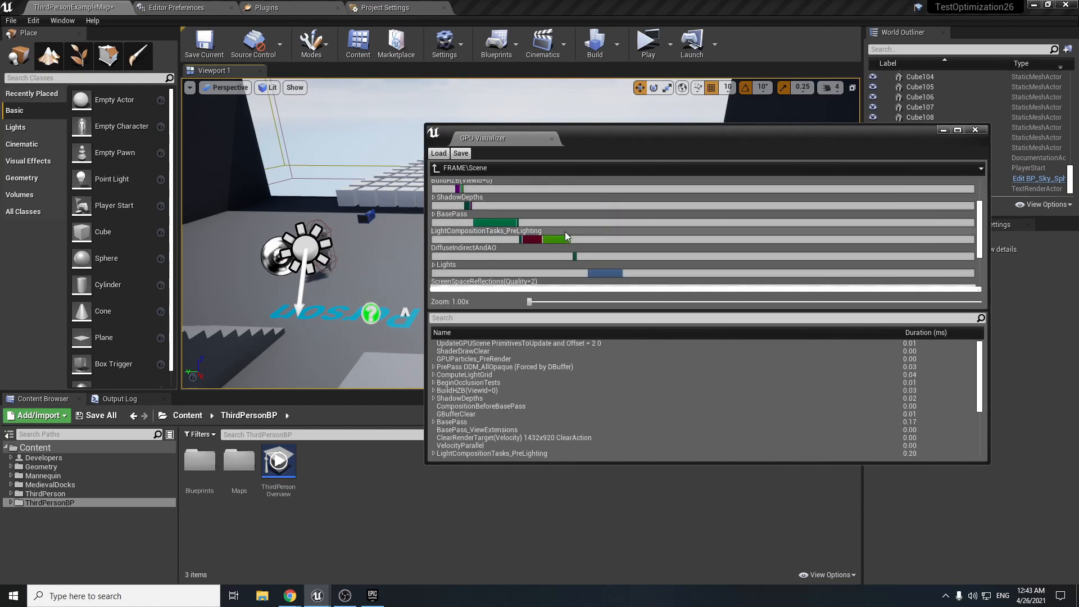
{"action": "scroll", "coordinate": [565, 231], "scroll_direction": "down", "scroll_amount": 1}
{"action": "left_click", "coordinate": [606, 257]}
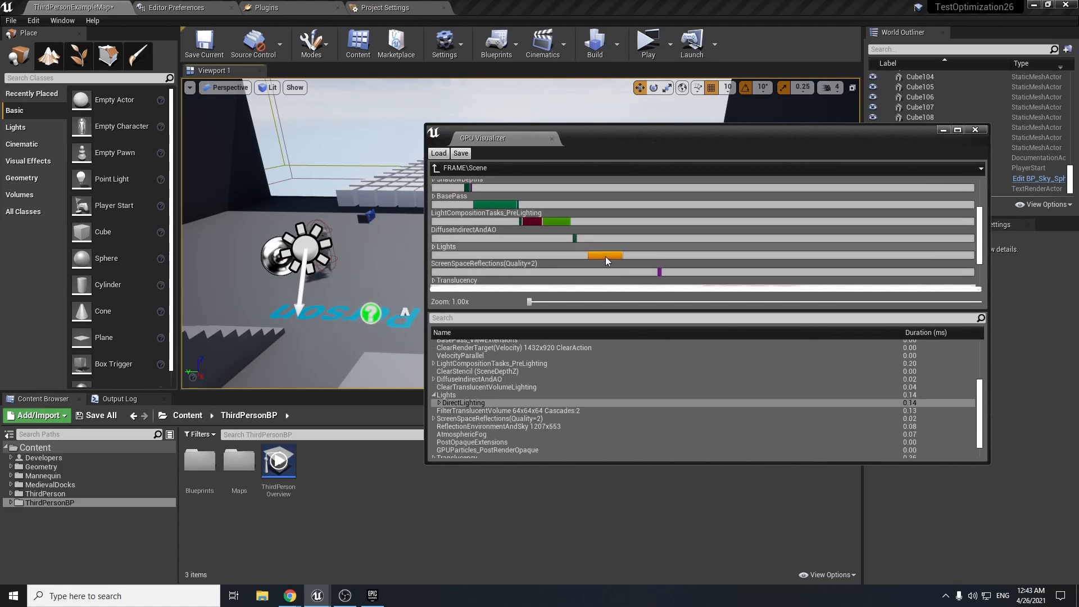
{"action": "scroll", "coordinate": [930, 393], "scroll_direction": "up", "scroll_amount": 4}
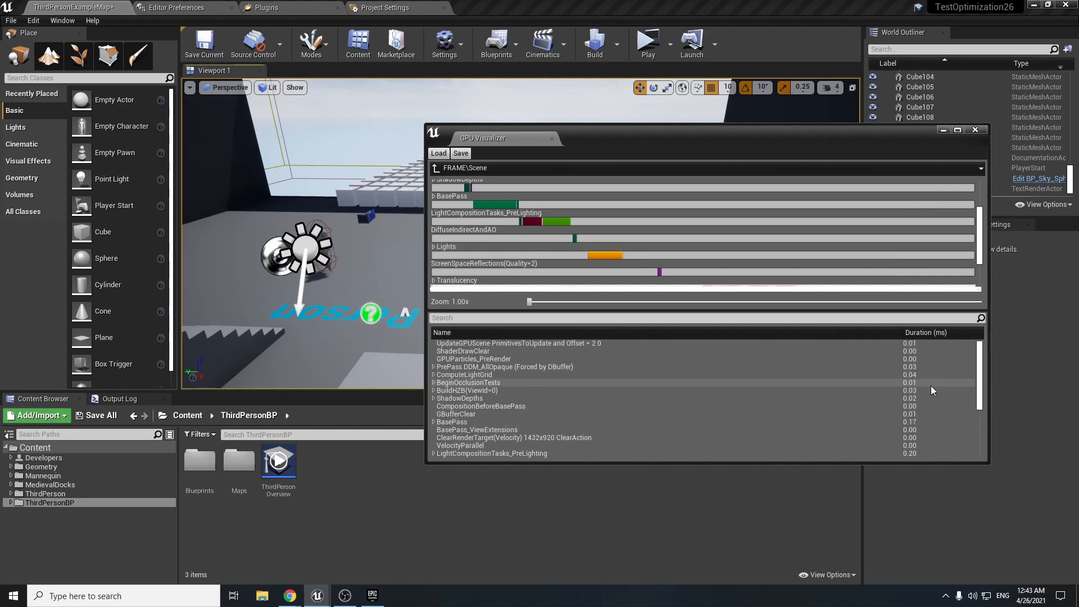
Sort the Scene passes by longest duration and examine PostProcessing, Translucency and LightCompositionTasks_PreLighting, moving the window clear of the cube grid.
{"action": "left_click", "coordinate": [928, 333]}
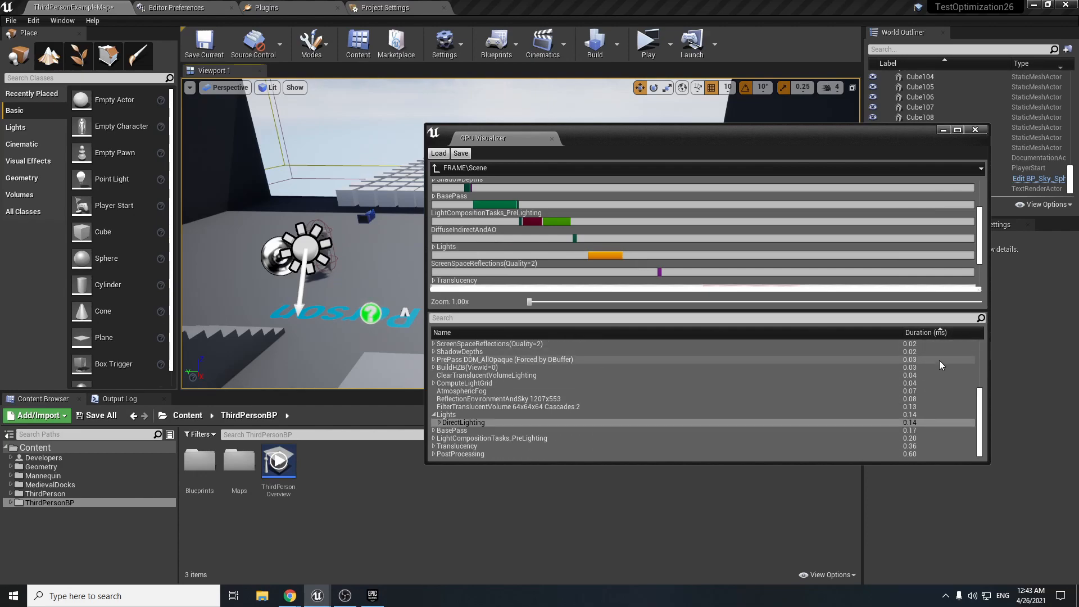
{"action": "left_click", "coordinate": [928, 332]}
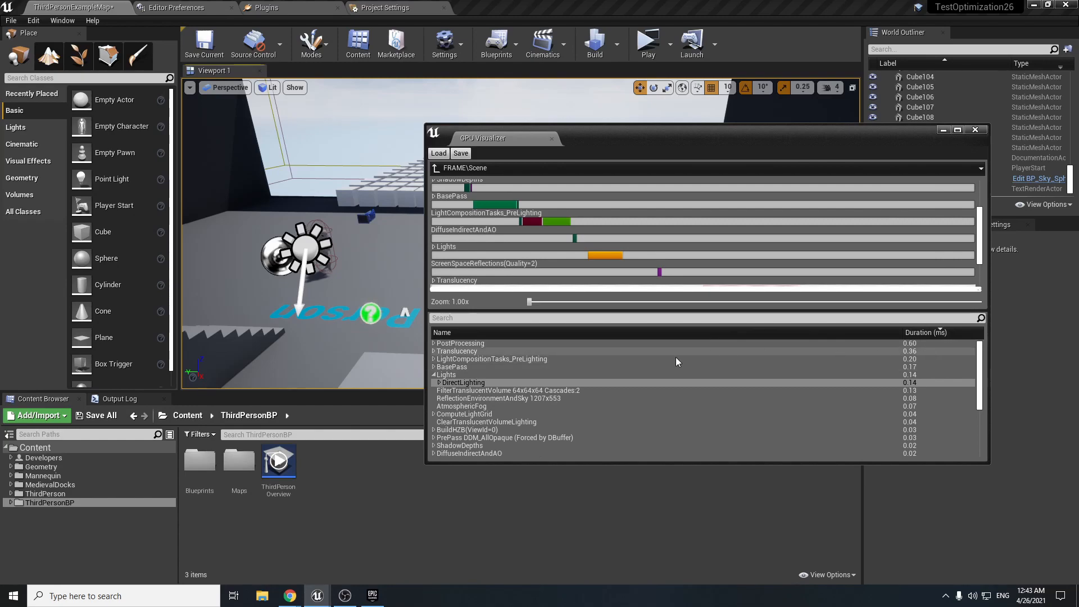
{"action": "left_click", "coordinate": [476, 343]}
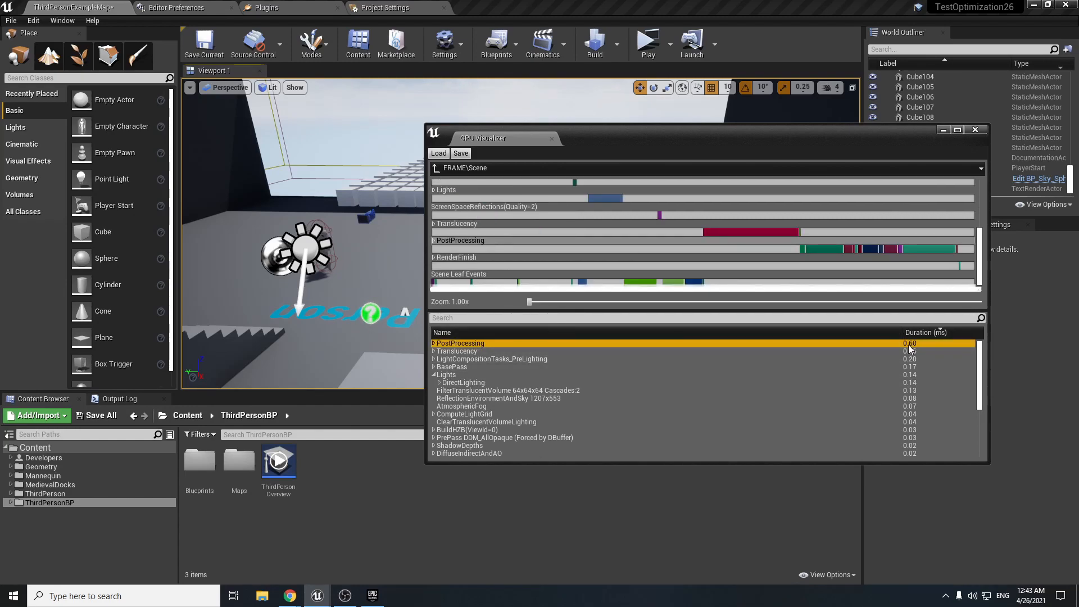
{"action": "left_click_drag", "start_coordinate": [836, 139], "coordinate": [435, 230]}
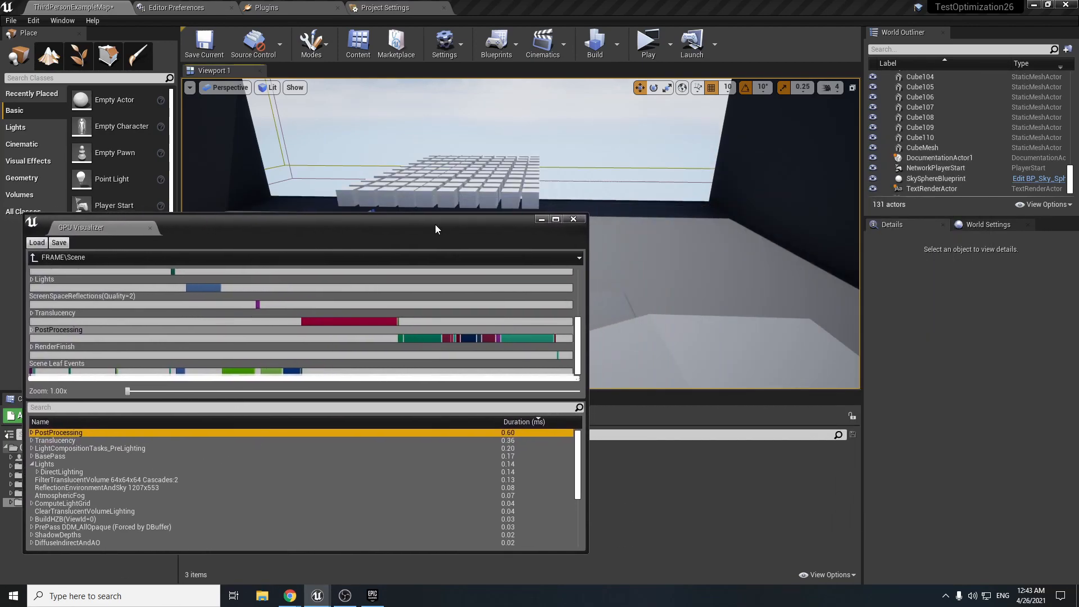
{"action": "left_click", "coordinate": [50, 442]}
{"action": "left_click", "coordinate": [54, 450]}
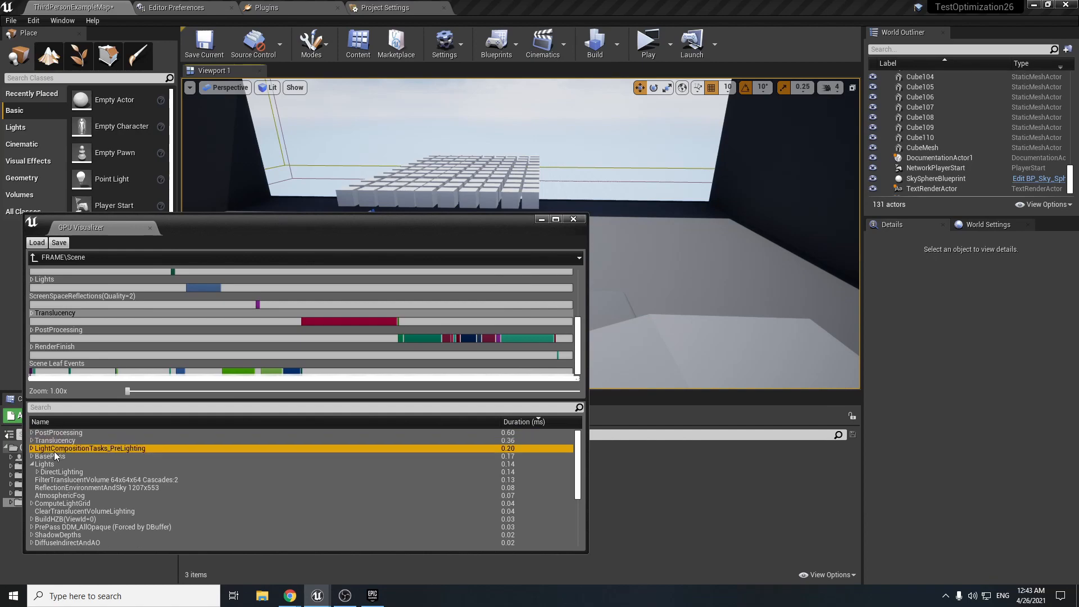
{"action": "left_click", "coordinate": [62, 434]}
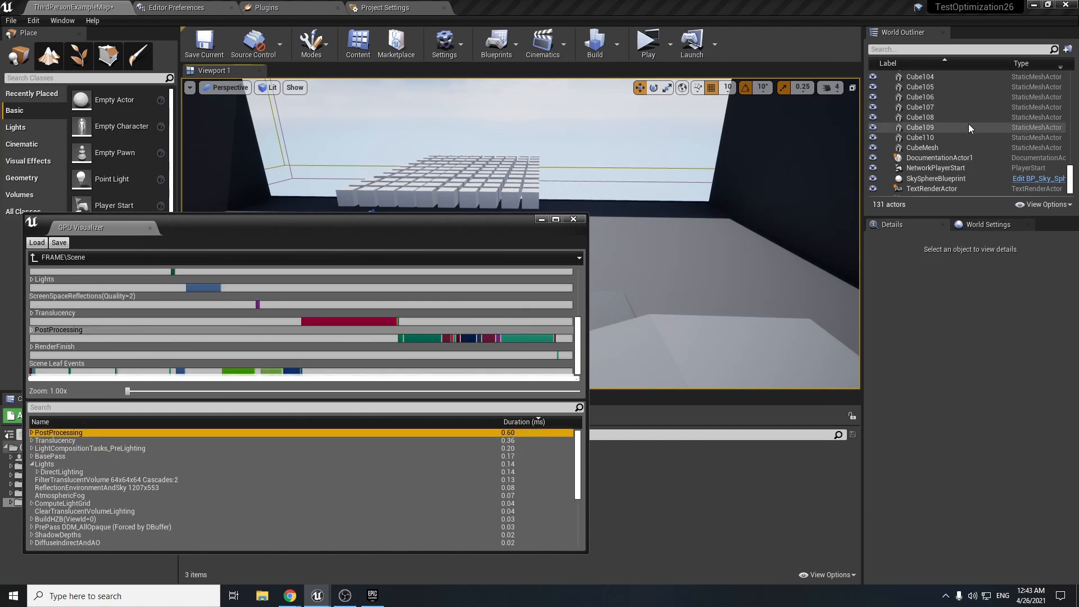
Filter the level's actors by "po" and select the PostProcessVolume.
{"action": "scroll", "coordinate": [969, 126], "scroll_direction": "up", "scroll_amount": 10}
{"action": "left_click", "coordinate": [950, 49]}
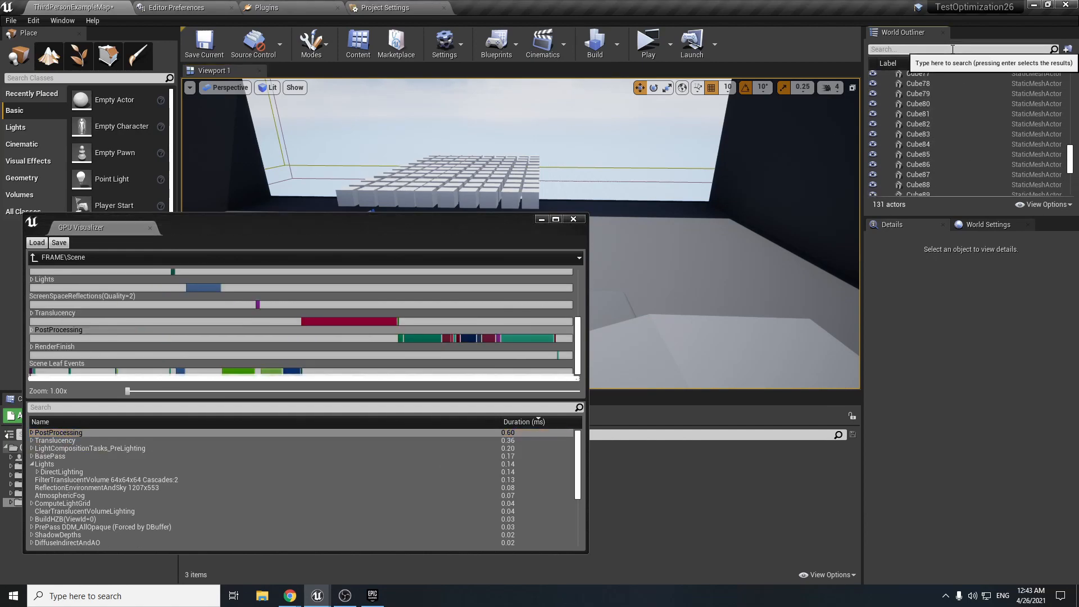
{"action": "type", "text": "po"}
{"action": "left_click", "coordinate": [955, 105]}
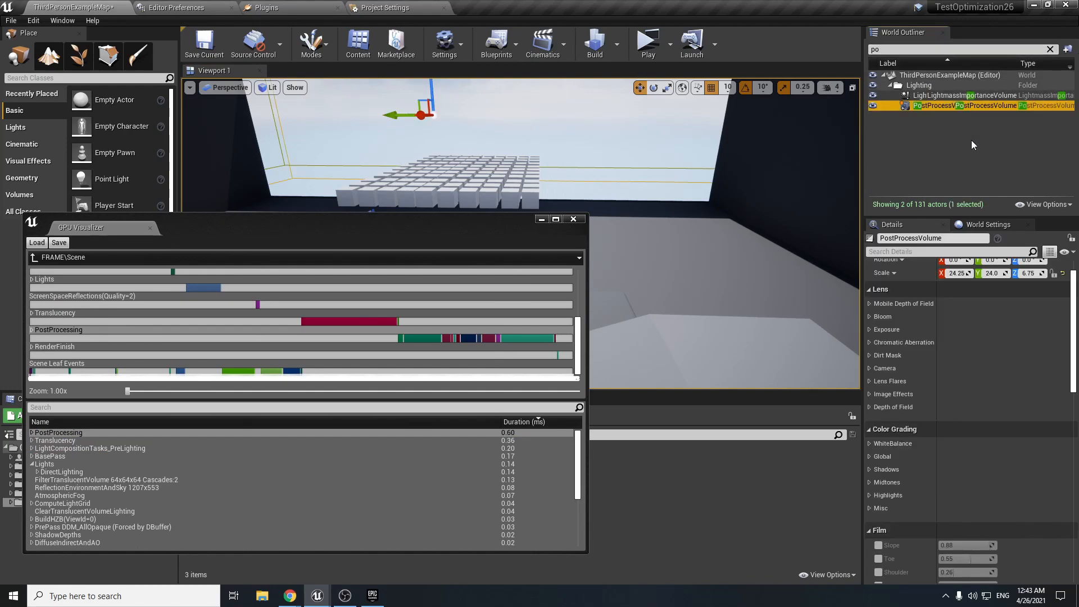
Turn off Infinite Extent in the PostProcessVolume's Post Process Volume Settings.
{"action": "scroll", "coordinate": [978, 343], "scroll_direction": "down", "scroll_amount": 5}
{"action": "scroll", "coordinate": [990, 341], "scroll_direction": "down", "scroll_amount": 8}
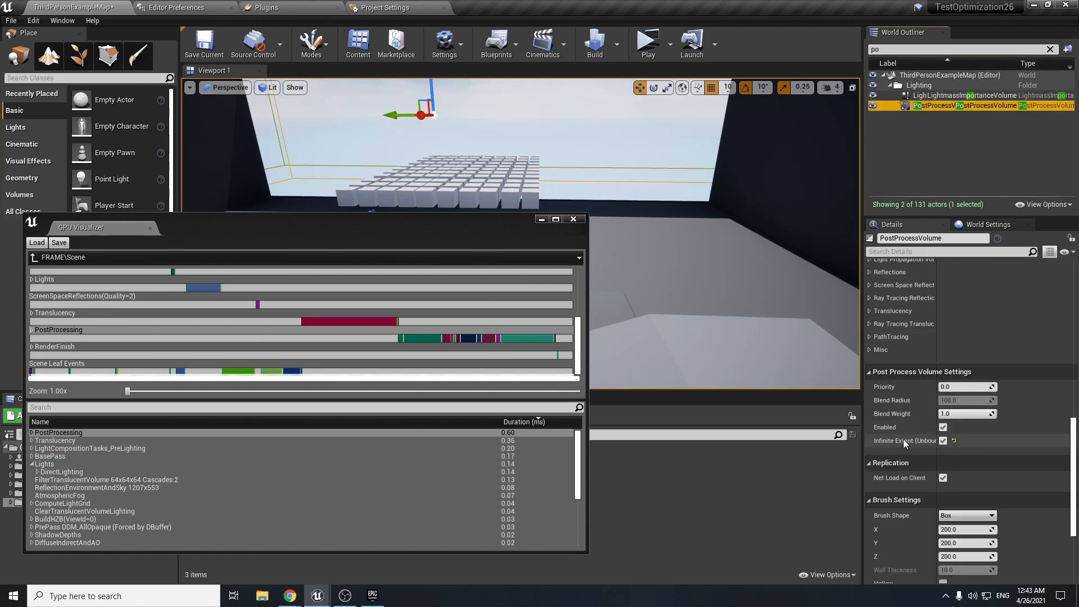
{"action": "left_click", "coordinate": [943, 440]}
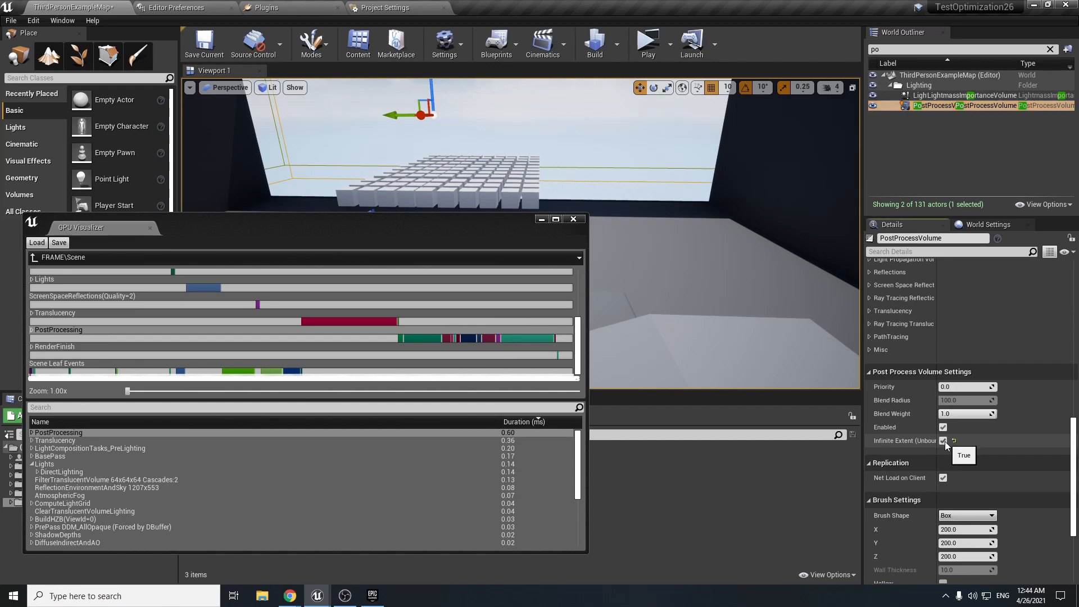
{"action": "left_click", "coordinate": [943, 440]}
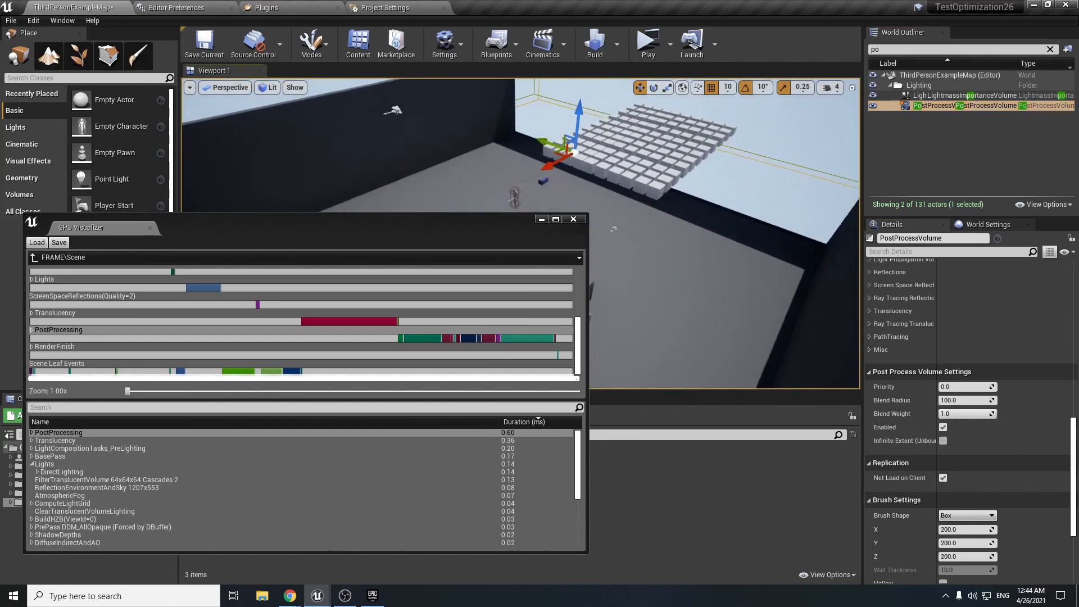
{"action": "scroll", "coordinate": [1007, 376], "scroll_direction": "down", "scroll_amount": 4}
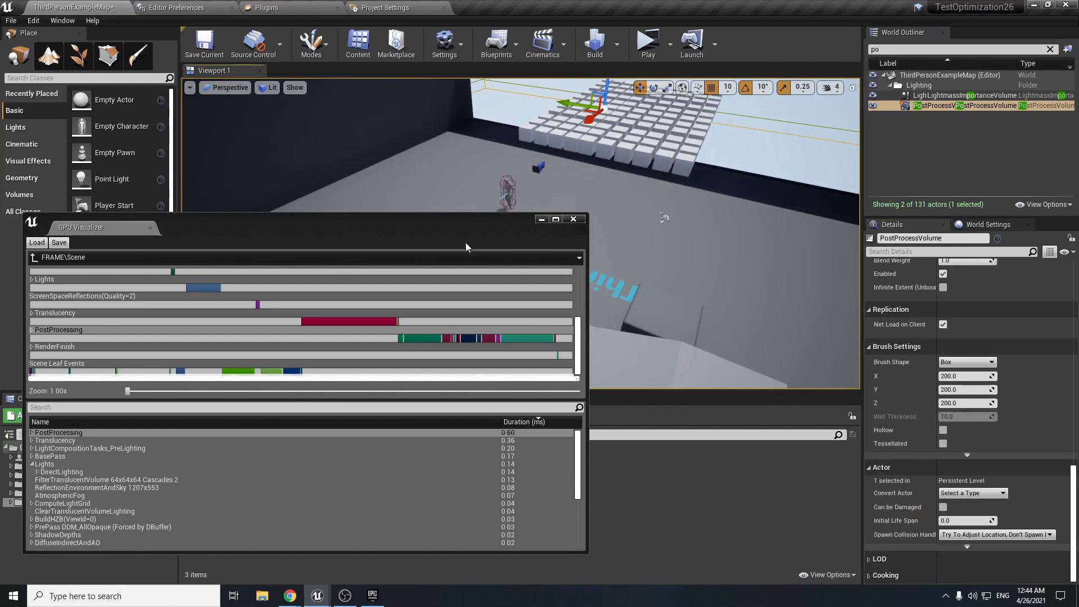
Close the old GPU profile, capture a new one of the reframed level, and sort its expanded Scene passes by longest duration.
{"action": "left_click_drag", "start_coordinate": [400, 227], "coordinate": [595, 138]}
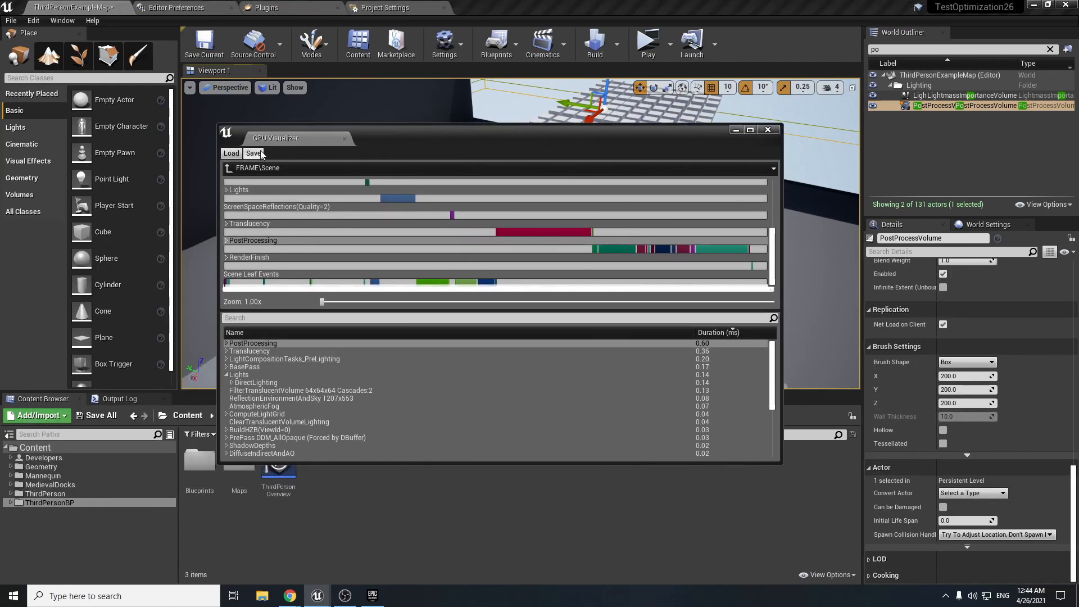
{"action": "left_click", "coordinate": [768, 131]}
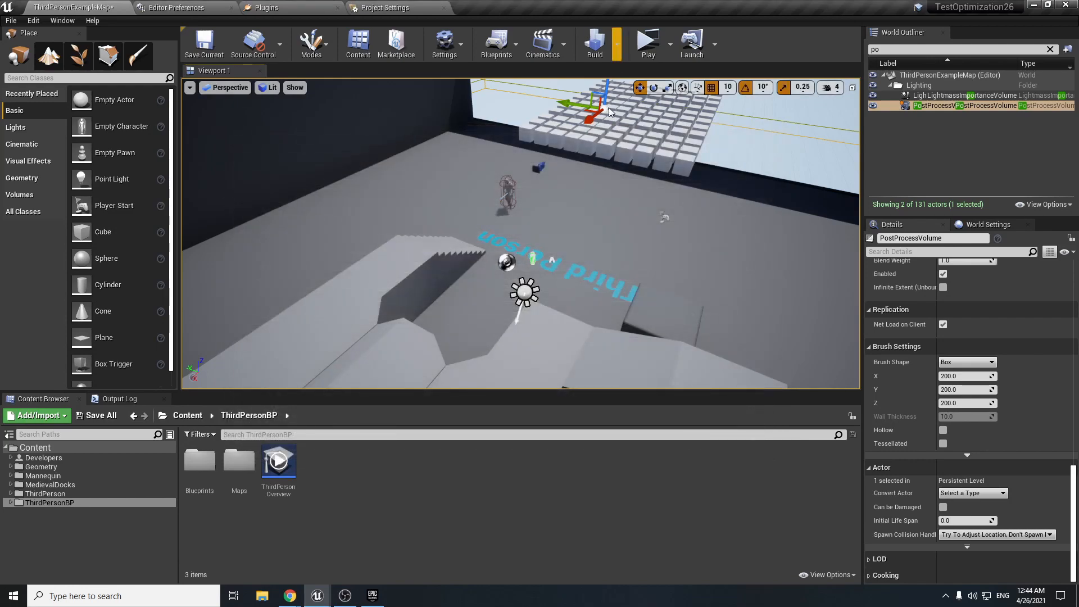
{"action": "right_click_drag", "start_coordinate": [586, 292], "coordinate": [586, 291]}
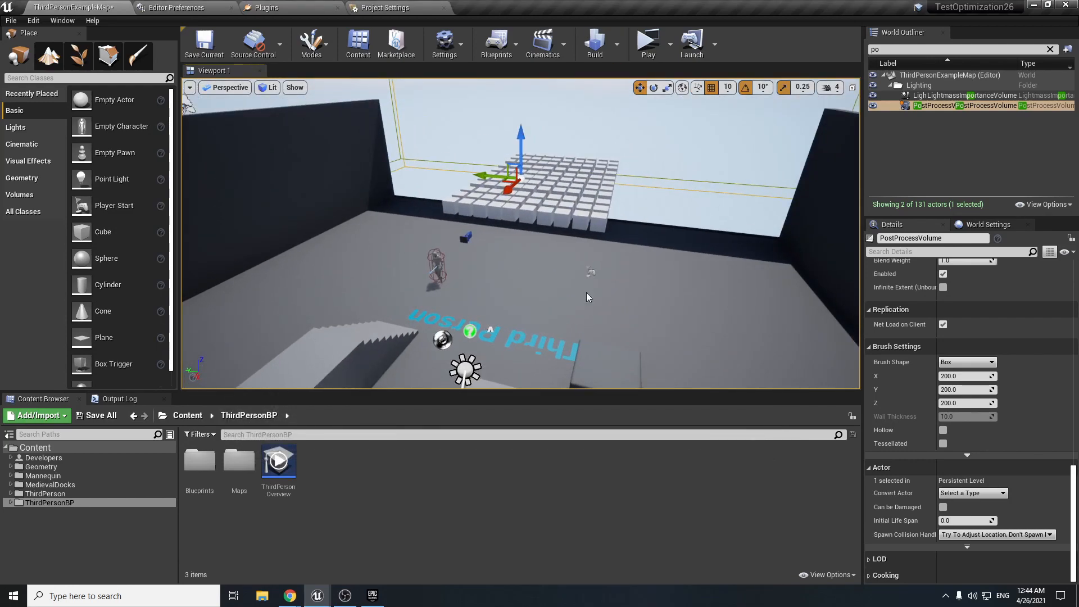
{"action": "key", "text": "ctrl+shift+comma"}
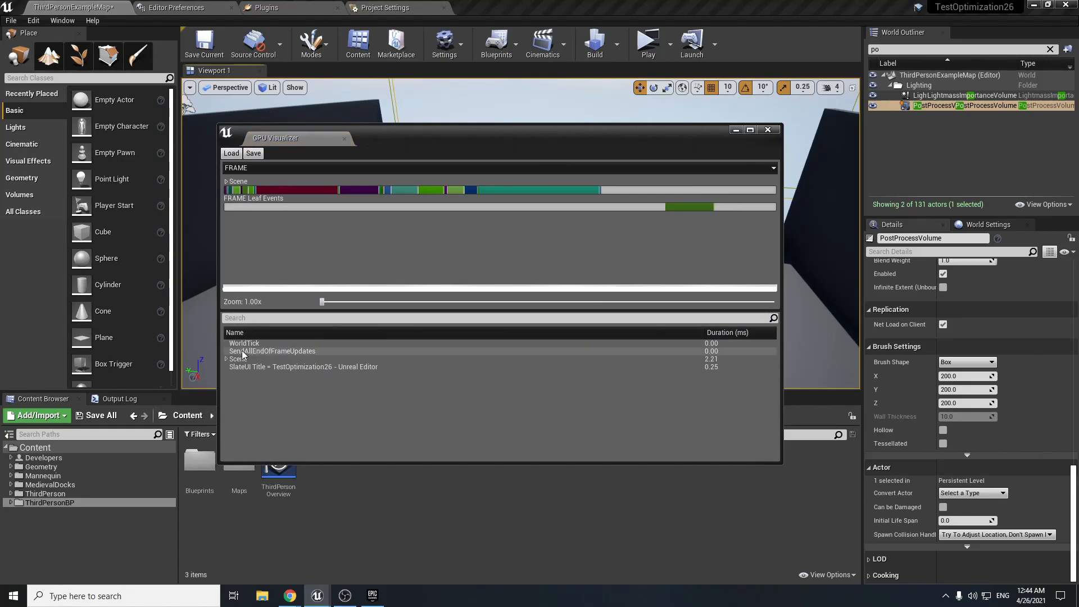
{"action": "left_click", "coordinate": [226, 359]}
{"action": "left_click", "coordinate": [727, 335]}
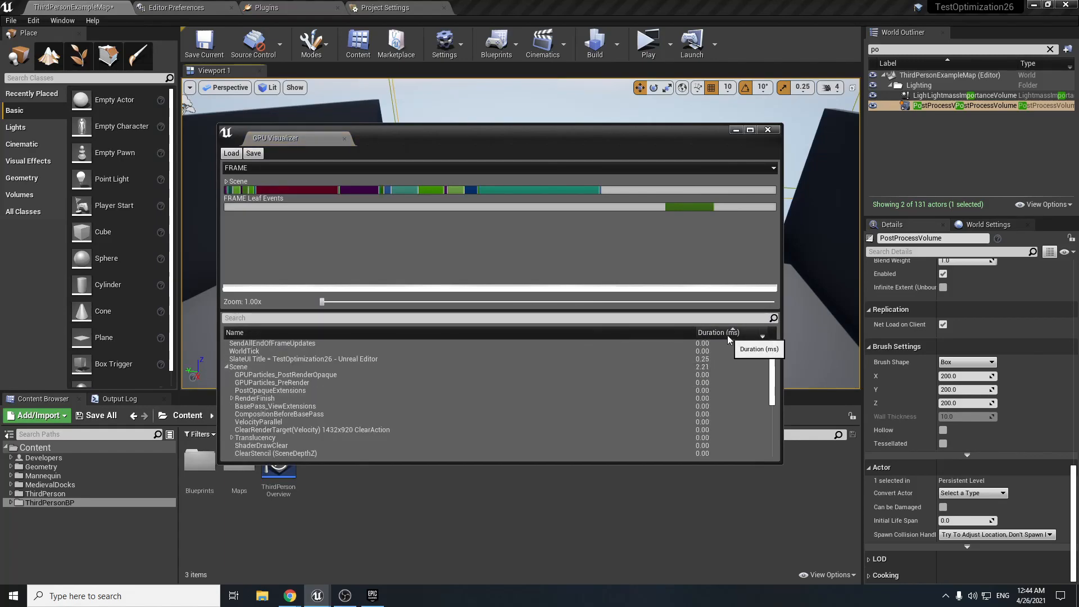
{"action": "left_click", "coordinate": [727, 335]}
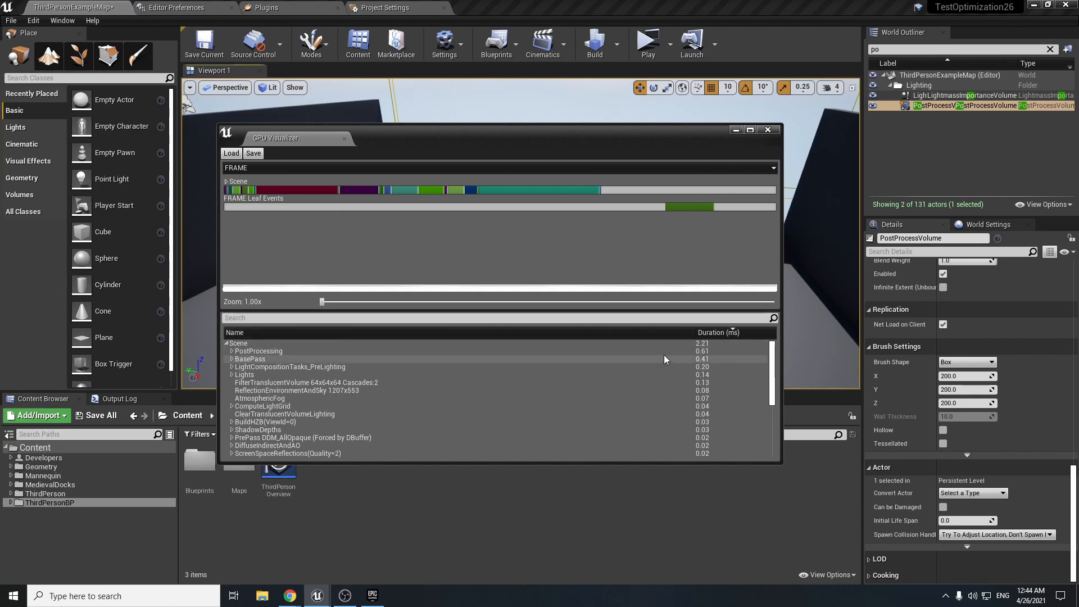
Drill into the Scene's PostProcessing pass, examine the duration of its sub-passes, and close the GPU Visualizer.
{"action": "left_click", "coordinate": [231, 352]}
{"action": "left_click", "coordinate": [232, 351]}
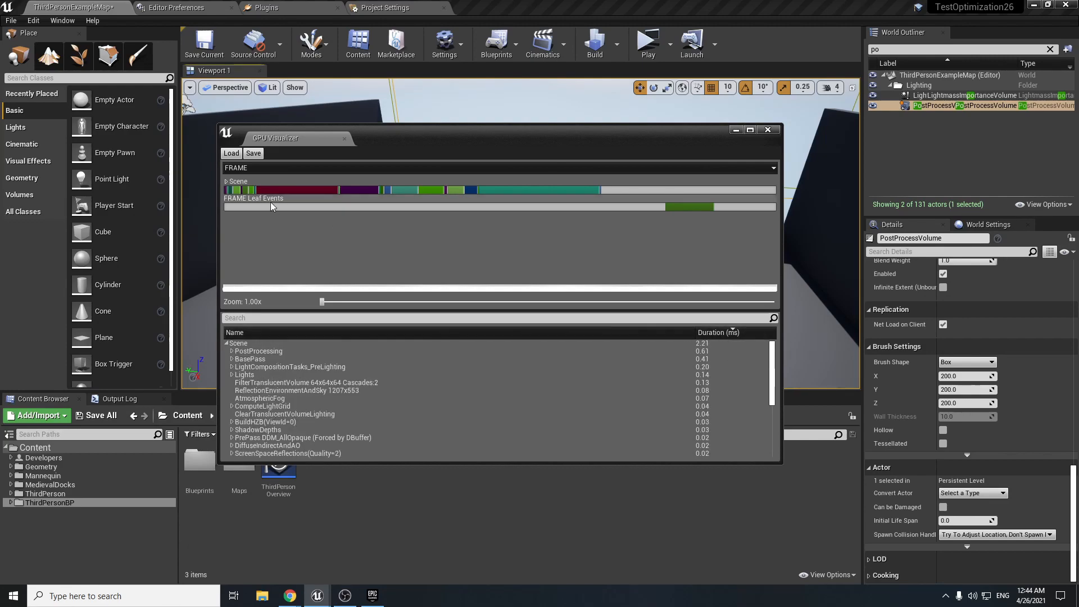
{"action": "double_click", "coordinate": [237, 190]}
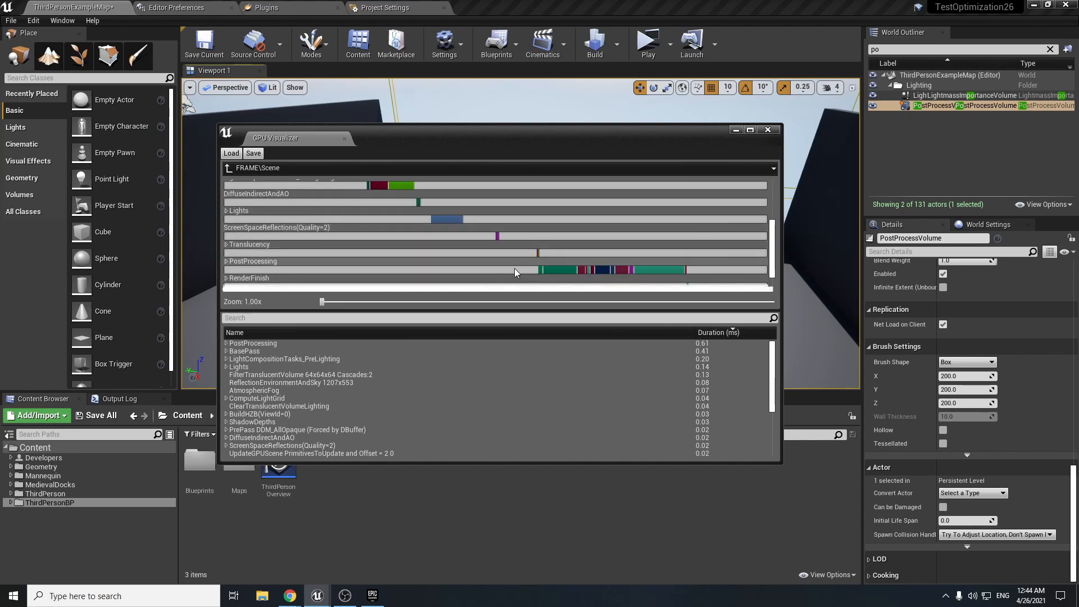
{"action": "double_click", "coordinate": [236, 261]}
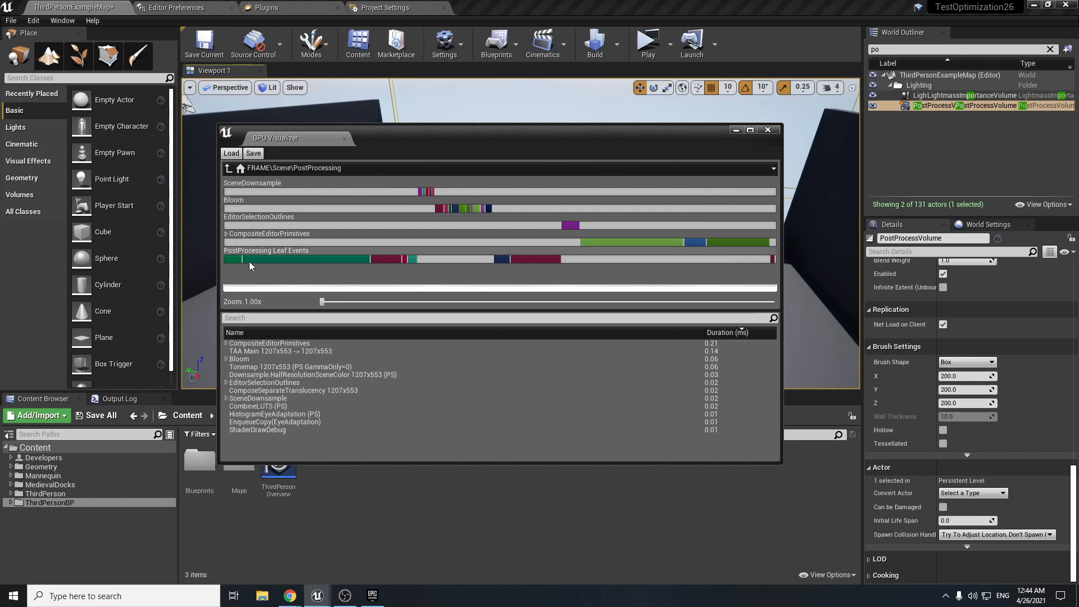
{"action": "left_click", "coordinate": [768, 130]}
Look through the PostProcessVolume's lens, color grading, film and rendering feature settings, and deselect the volume.
{"action": "key", "text": "s"}
{"action": "right_click_drag", "start_coordinate": [747, 152], "coordinate": [787, 185]}
{"action": "scroll", "coordinate": [916, 300], "scroll_direction": "up", "scroll_amount": 15}
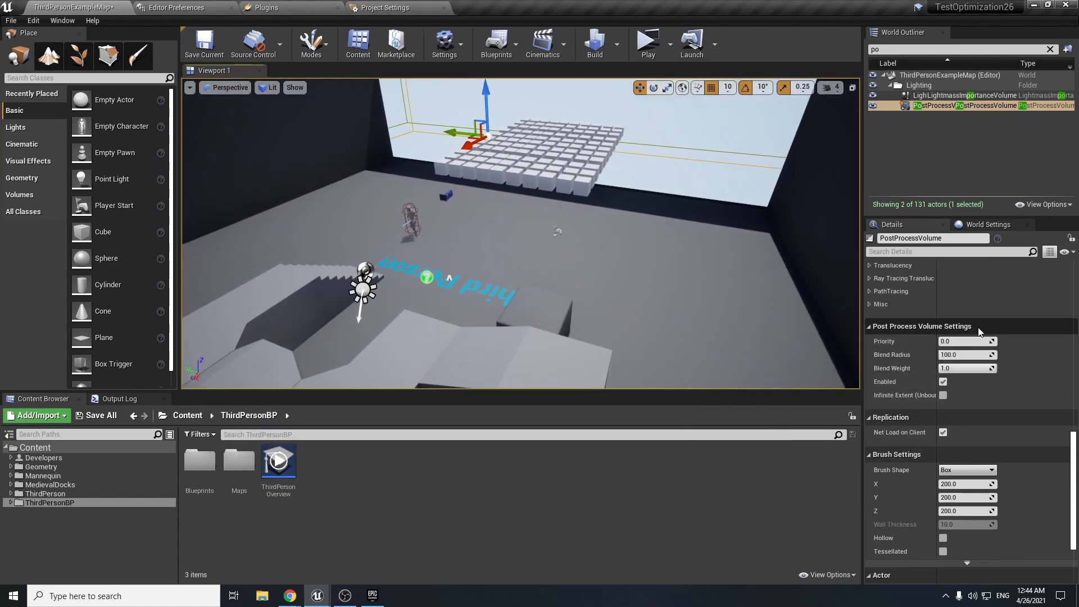
{"action": "scroll", "coordinate": [978, 330], "scroll_direction": "down", "scroll_amount": 10}
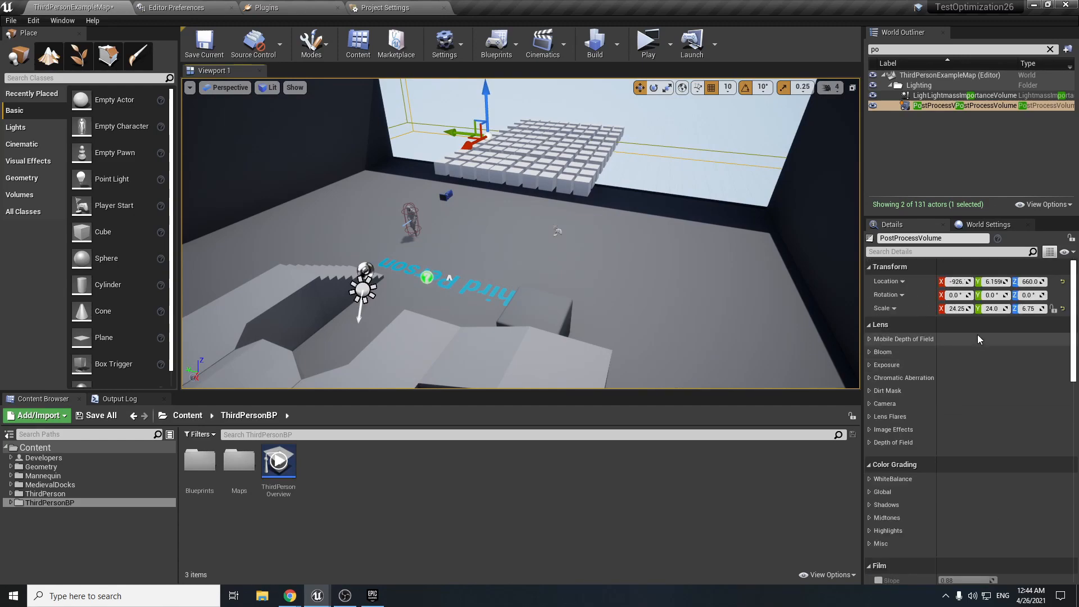
{"action": "scroll", "coordinate": [999, 382], "scroll_direction": "up", "scroll_amount": 15}
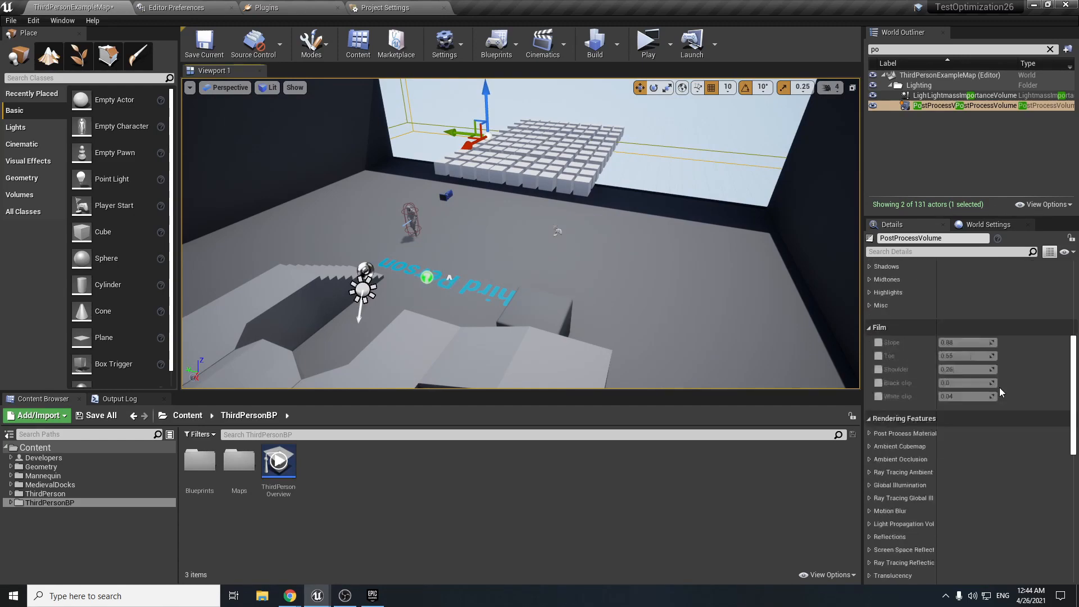
{"action": "right_click_drag", "start_coordinate": [607, 245], "coordinate": [609, 242]}
{"action": "key", "text": "Escape"}
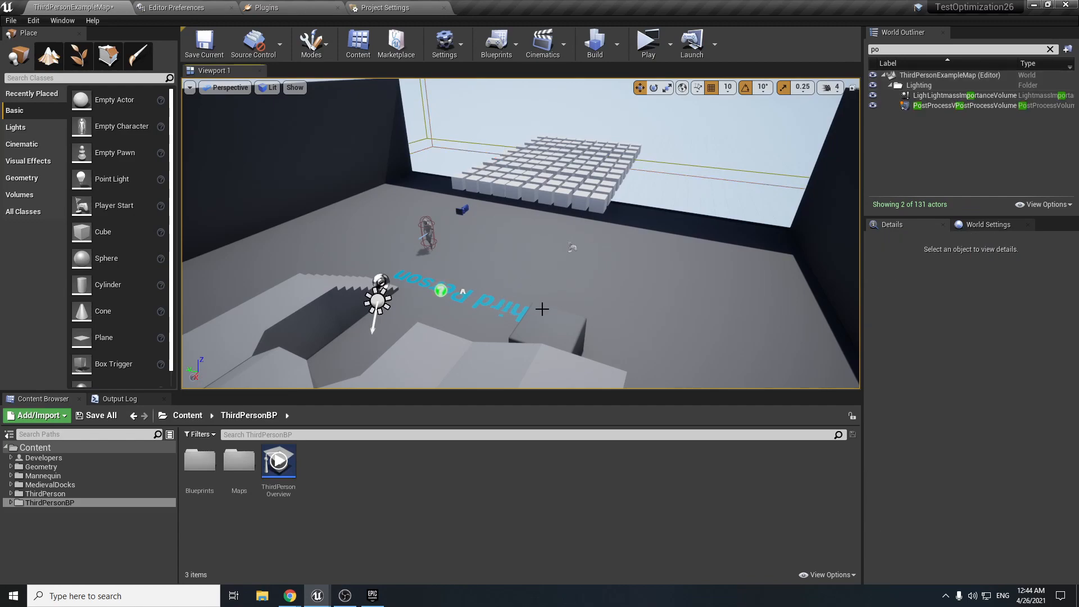
Play the level in a preview window and run the character up onto the raised platform facing the cube grid.
{"action": "left_click", "coordinate": [494, 474]}
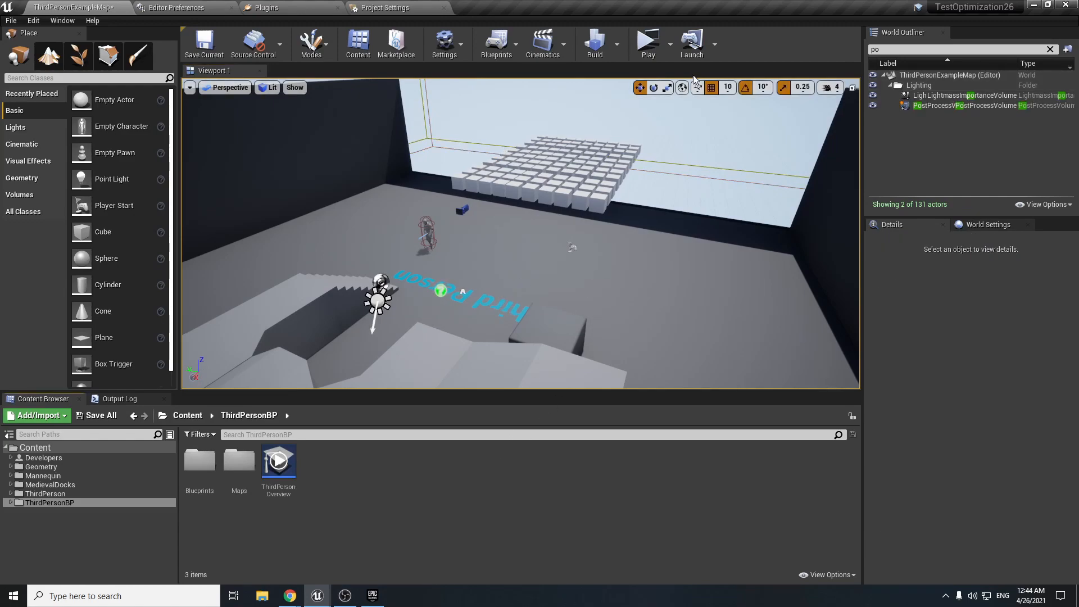
{"action": "left_click", "coordinate": [648, 43]}
{"action": "left_click", "coordinate": [577, 195]}
{"action": "key", "text": "w"}
{"action": "key", "text": "w"}
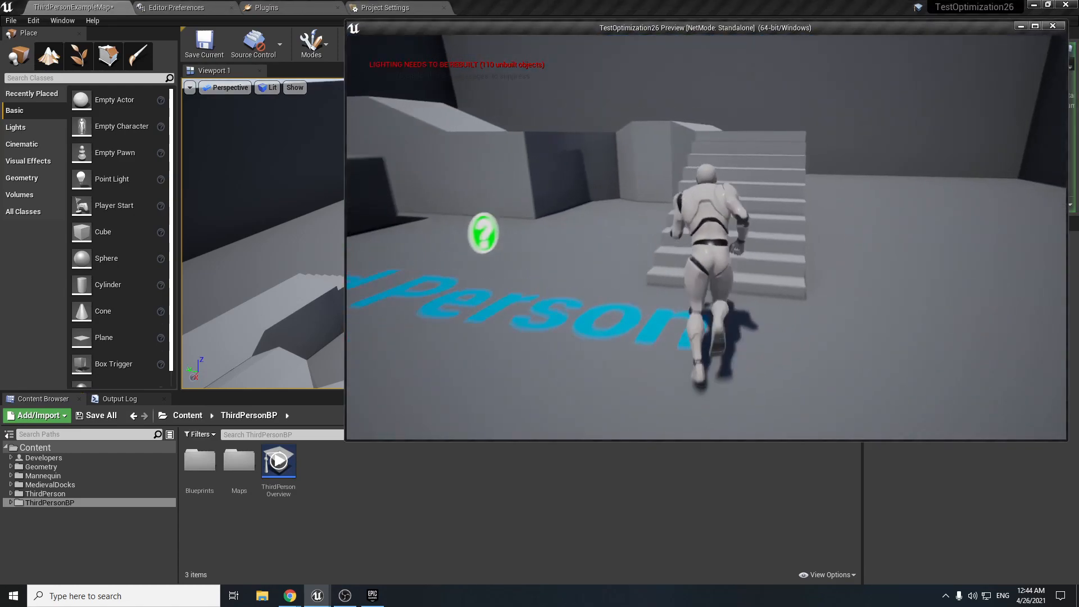
{"action": "key", "text": "d"}
{"action": "key", "text": "s"}
{"action": "key", "text": "w"}
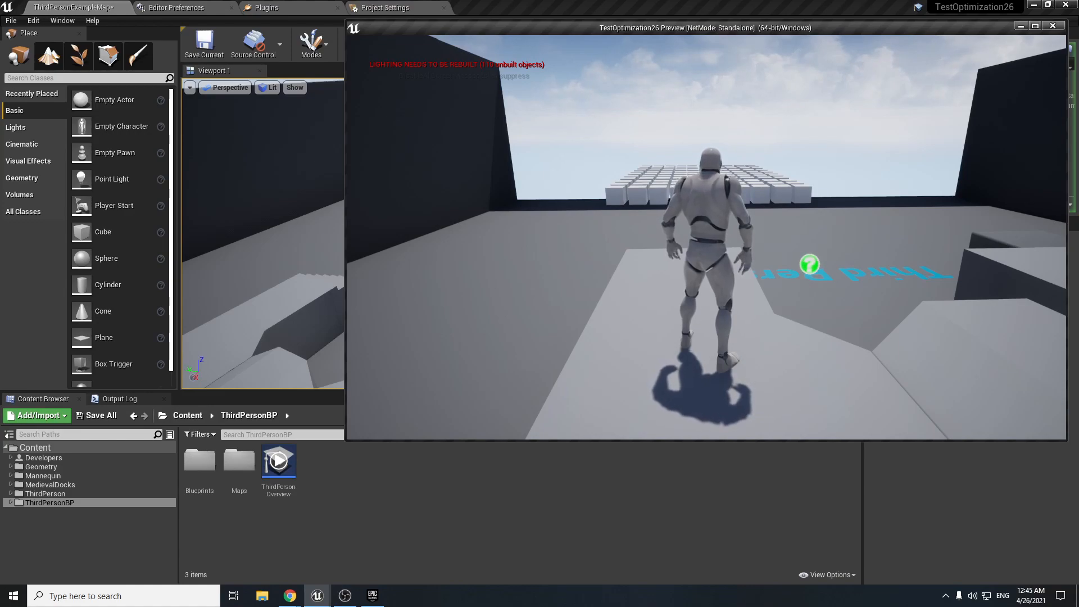
Show the game statistics with the console command "stat game" and examine the tick time counters.
{"action": "key", "text": "grave"}
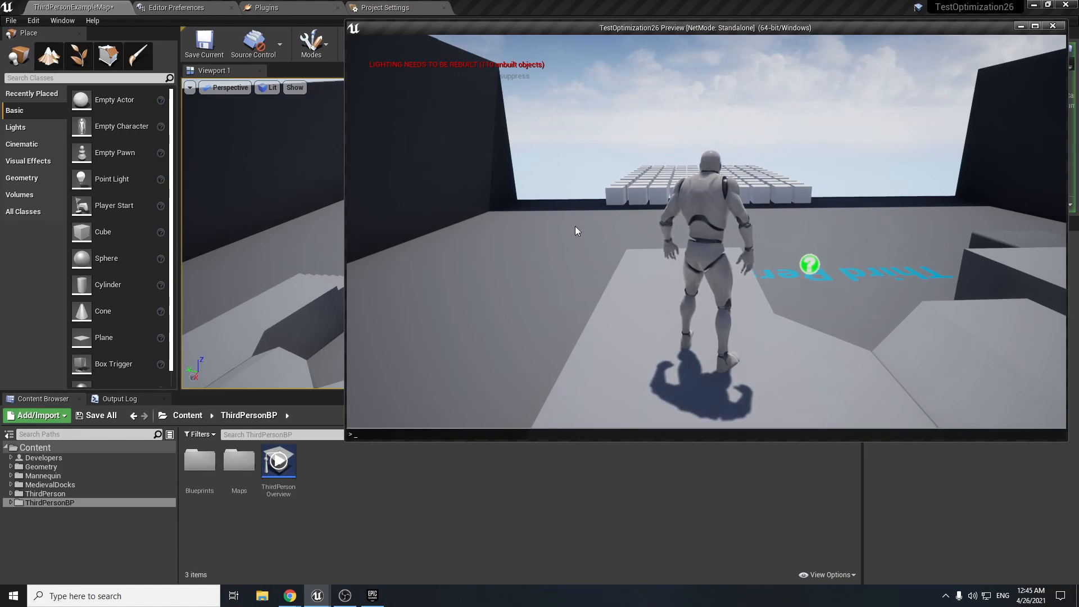
{"action": "type", "text": "stat "}
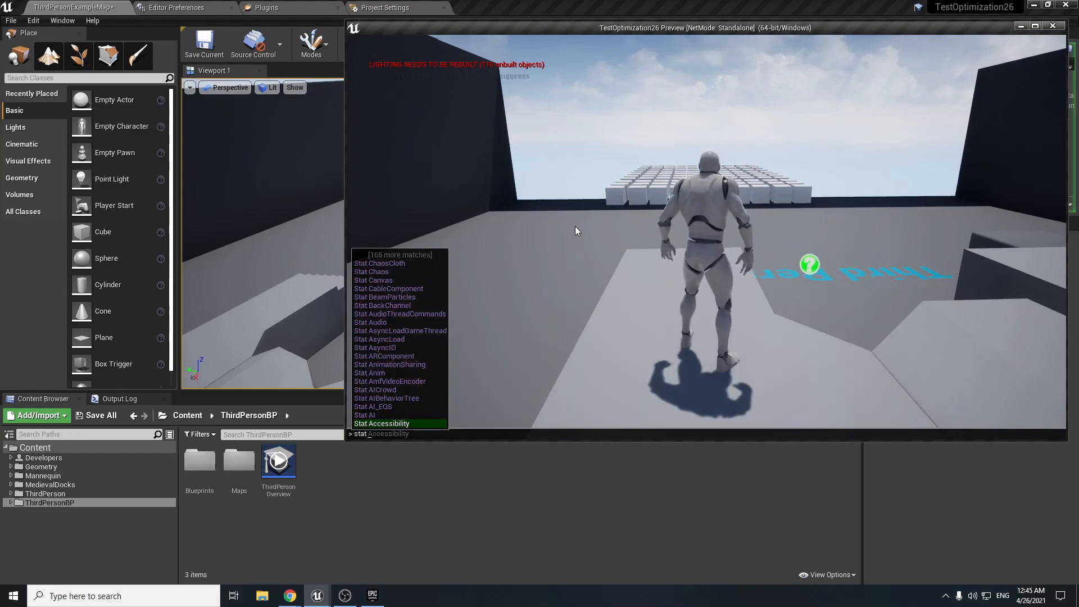
{"action": "type", "text": "game"}
{"action": "key", "text": "Return"}
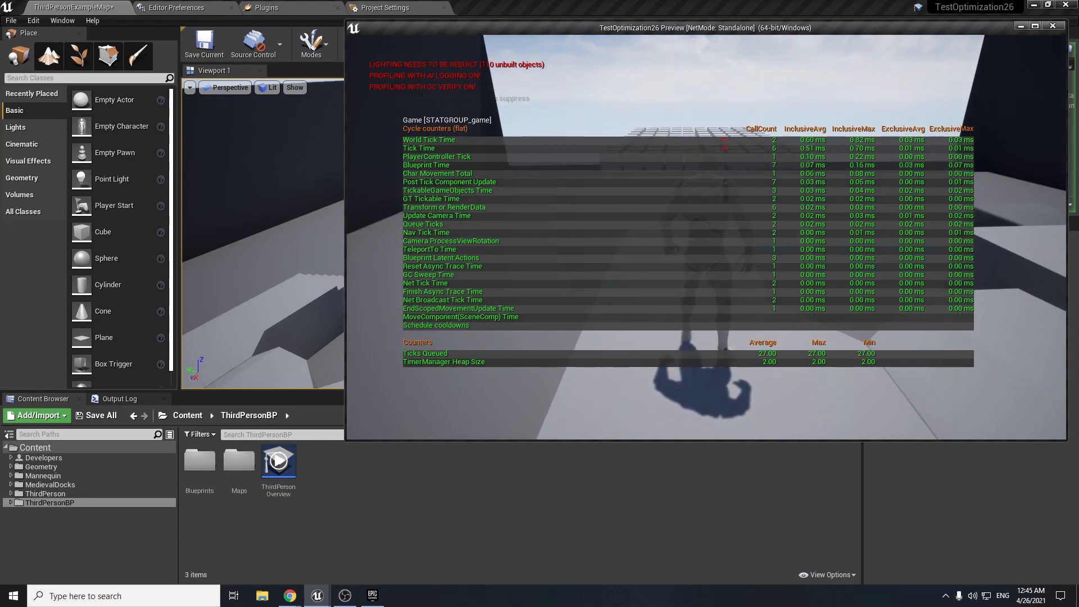
{"action": "key", "text": "super"}
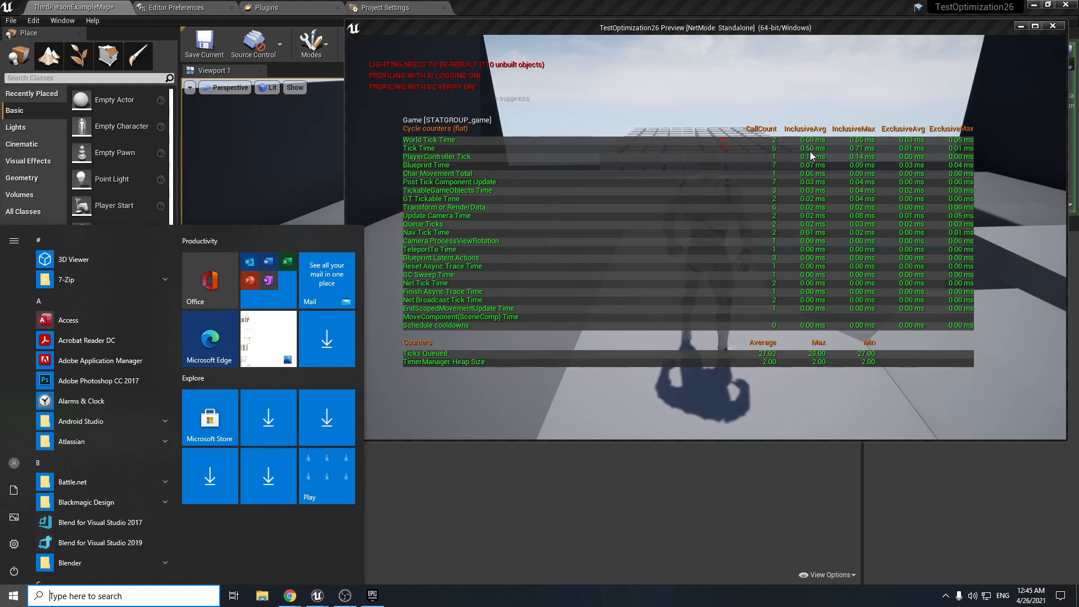
{"action": "left_click", "coordinate": [445, 148]}
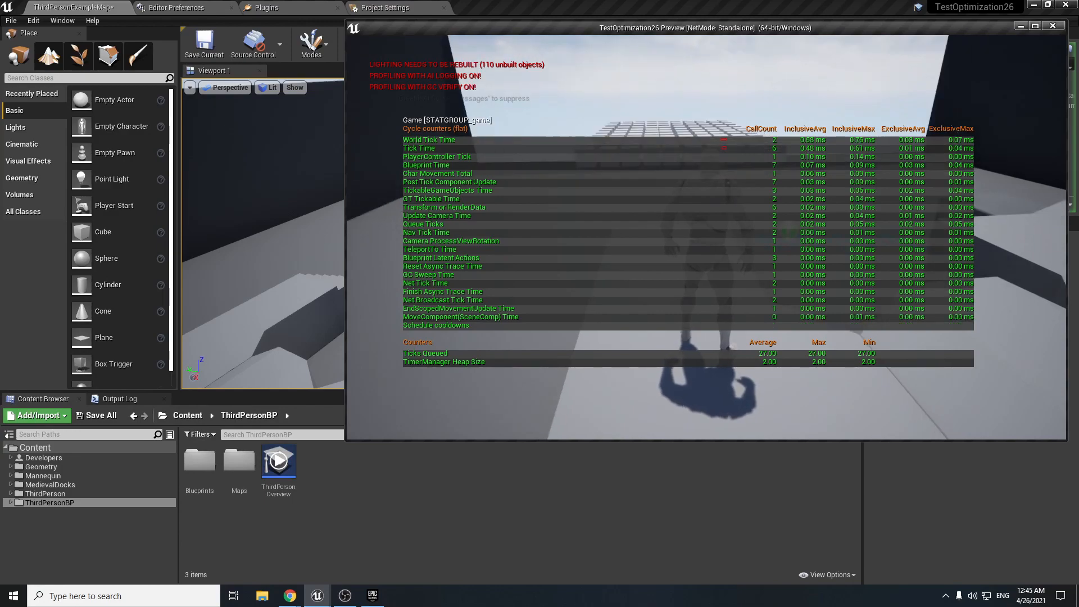
Clear the statistics overlay from the game preview with the console command "stat none".
{"action": "key", "text": "grave"}
{"action": "type", "text": "stat none"}
{"action": "key", "text": "Return"}
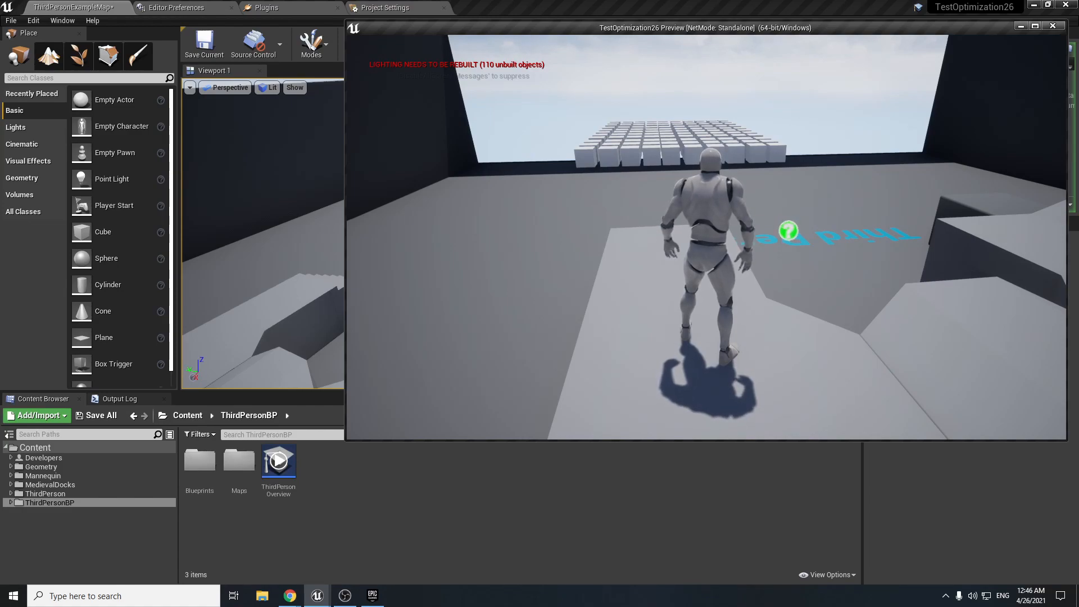
Show the rendering hardware interface statistics in the game preview with the console command "stat rhi".
{"action": "key", "text": "grave"}
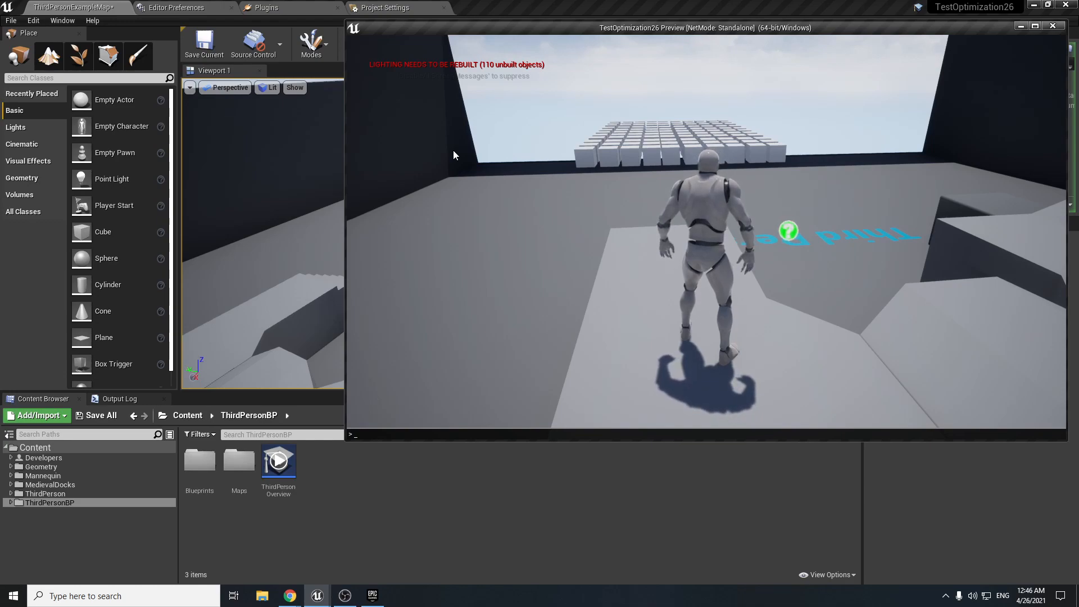
{"action": "type", "text": "stat "}
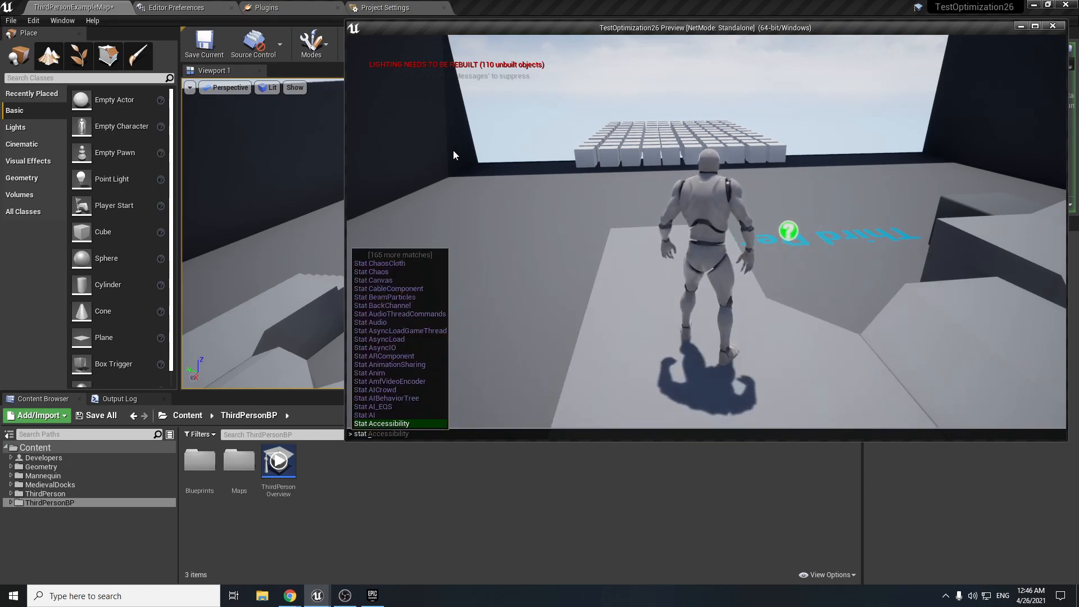
{"action": "type", "text": "rhi"}
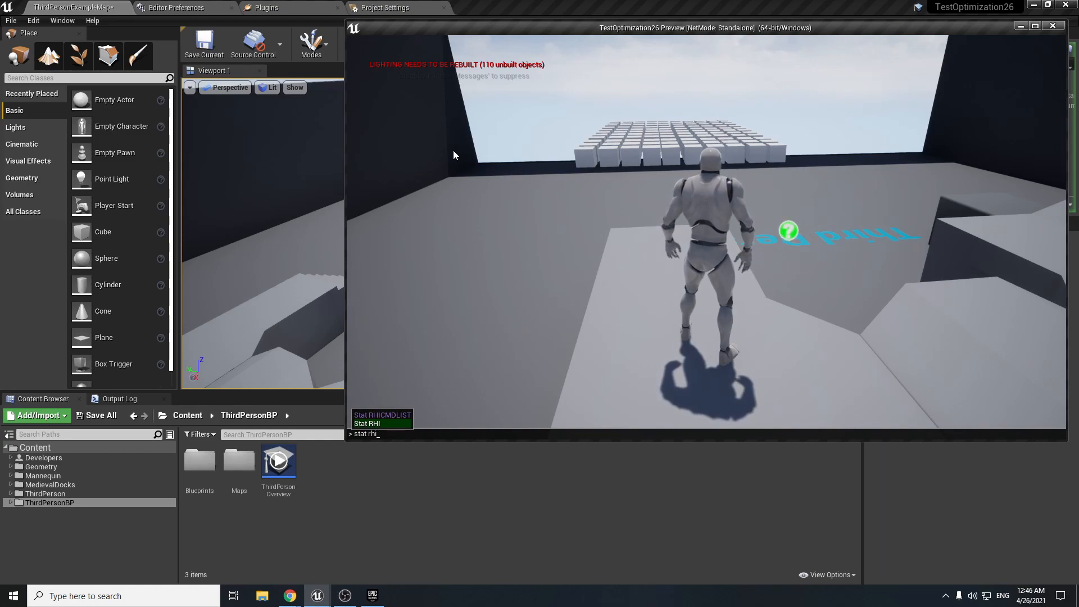
{"action": "key", "text": "Return"}
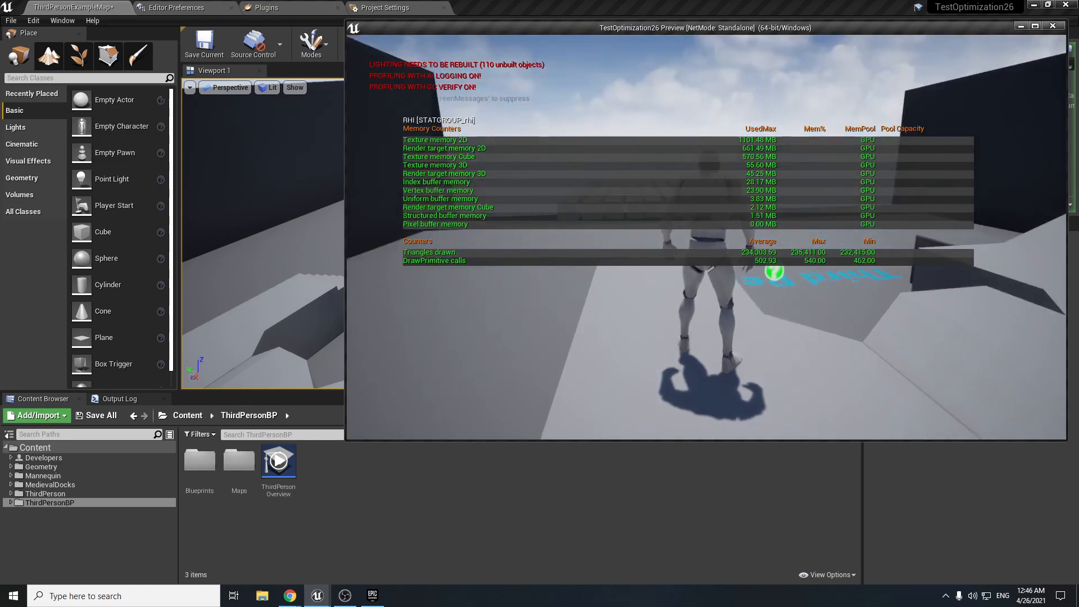
Move the character along the platform facing the cube grid and examine the memory counters, Triangles drawn and DrawPrimitive calls.
{"action": "key", "text": "d"}
{"action": "key", "text": "w"}
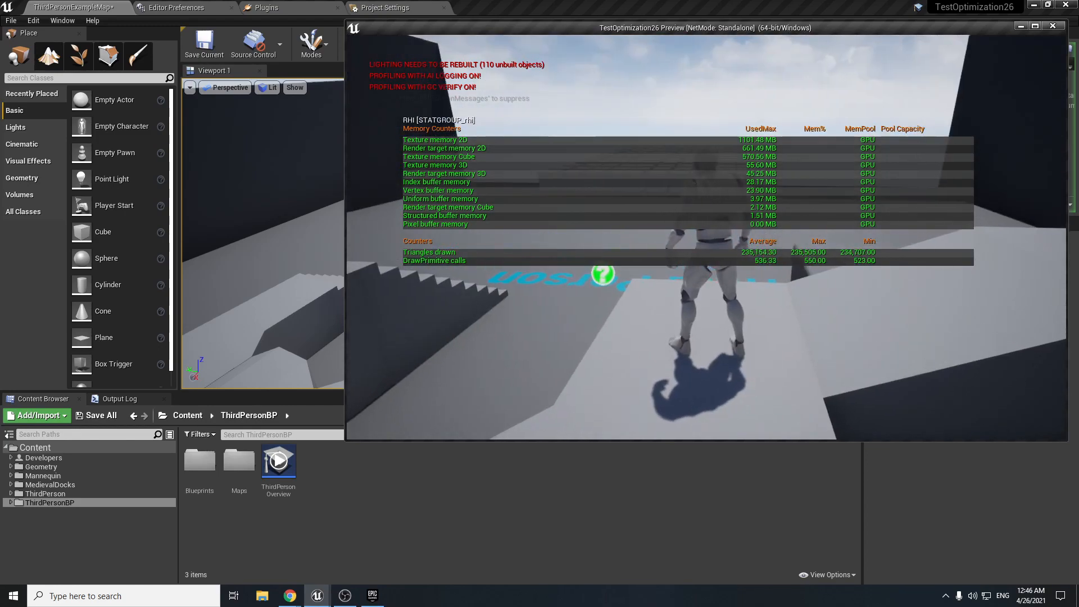
{"action": "key", "text": "w"}
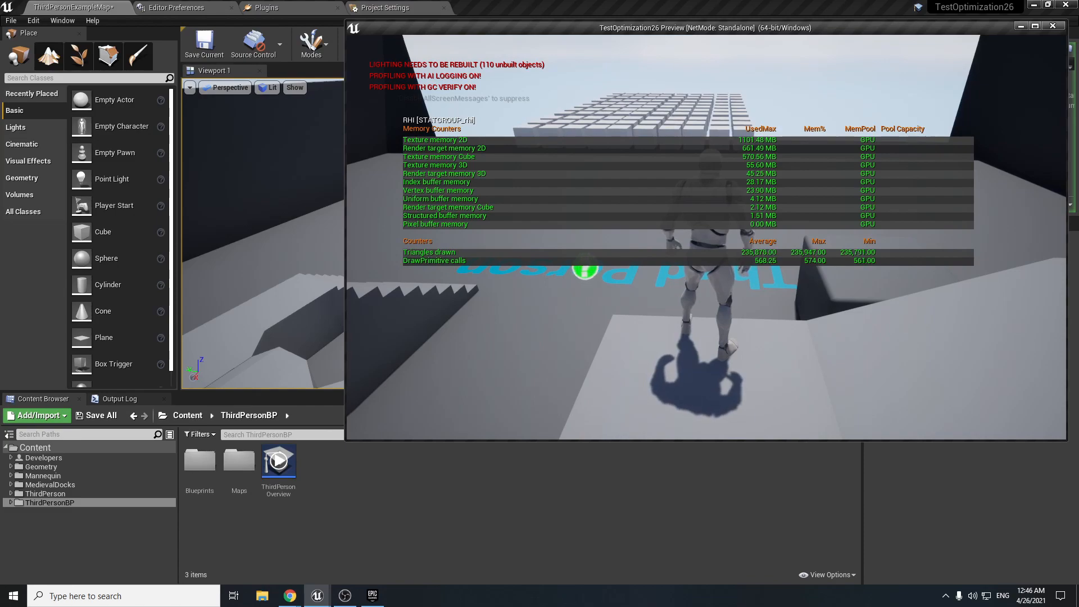
{"action": "key", "text": "super"}
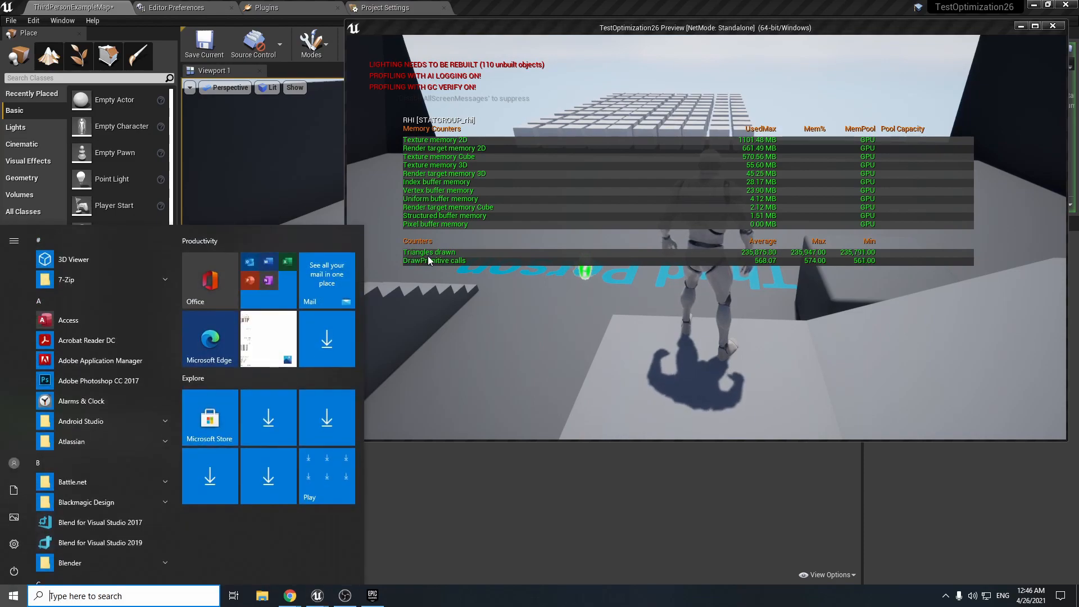
{"action": "left_click", "coordinate": [770, 260]}
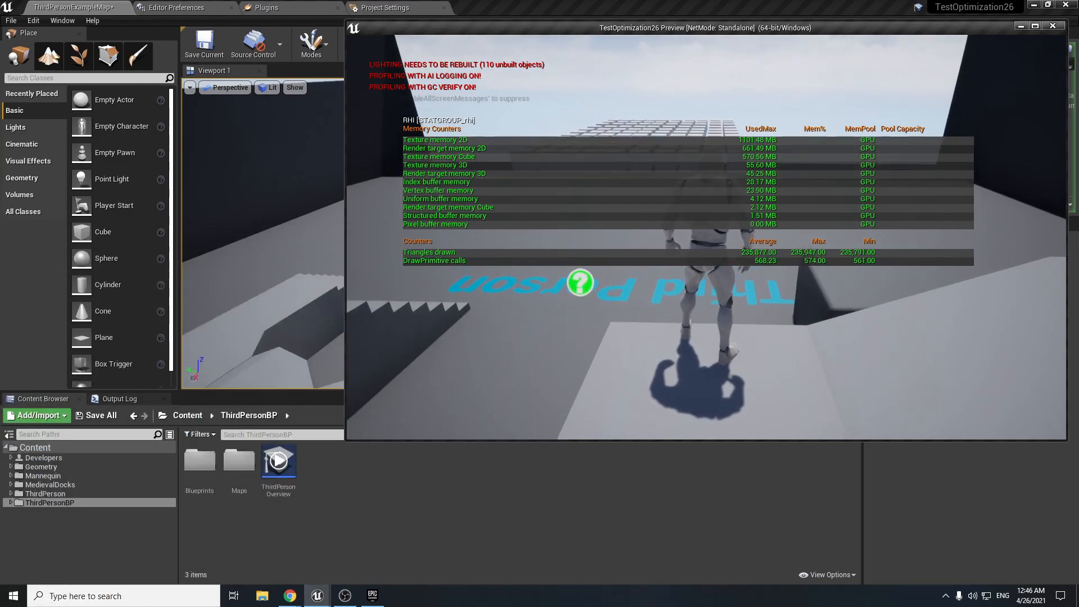
{"action": "key", "text": "super"}
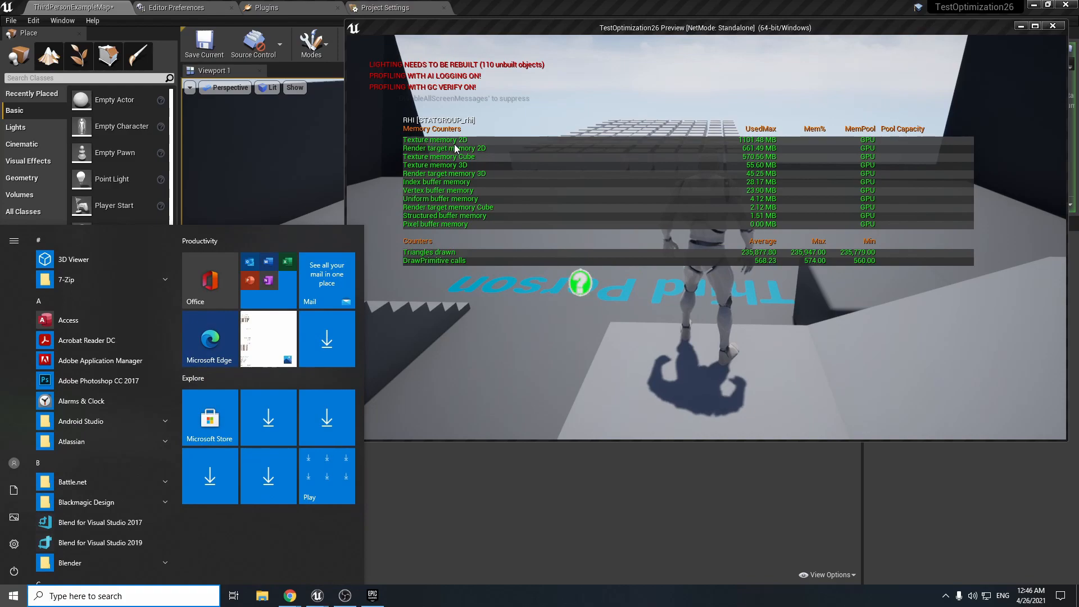
{"action": "left_click", "coordinate": [653, 193]}
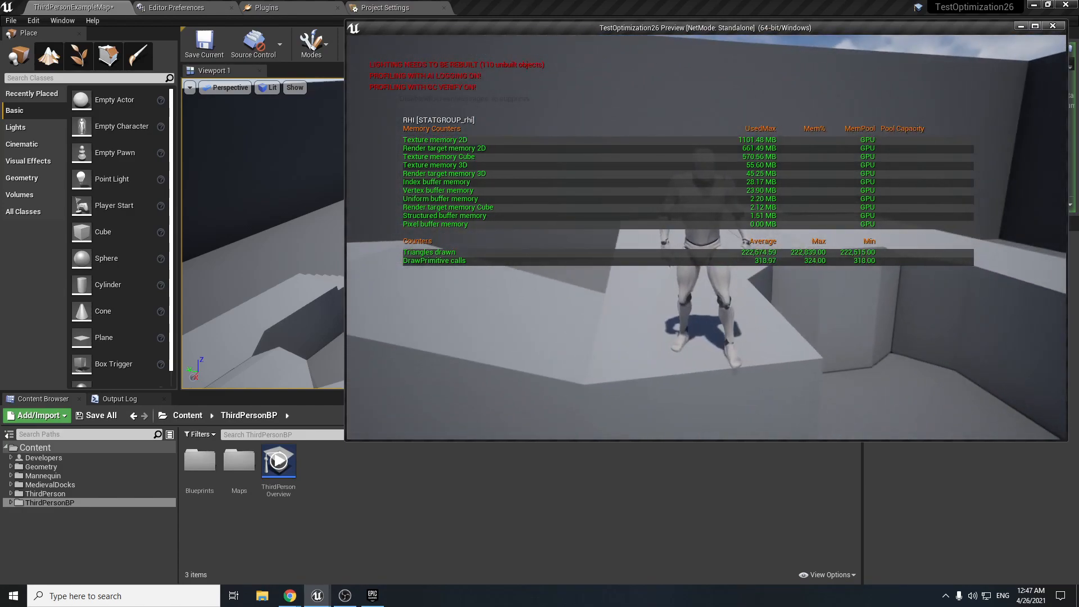
Walk the character around while facing the walls to compare Triangles drawn and DrawPrimitive calls with the cube grid out of view.
{"action": "key", "text": "w"}
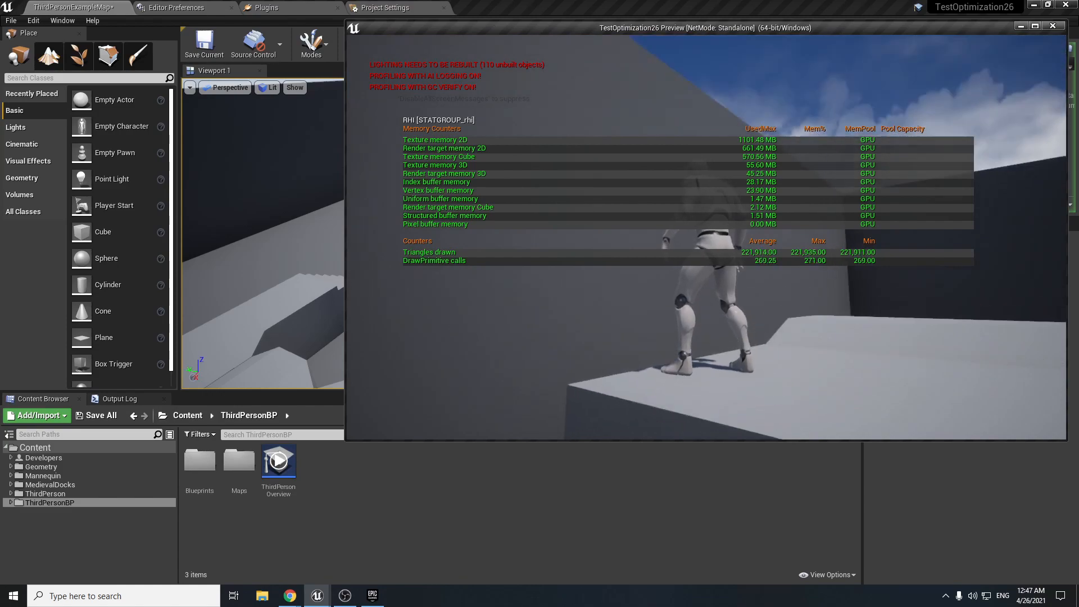
{"action": "key", "text": "w"}
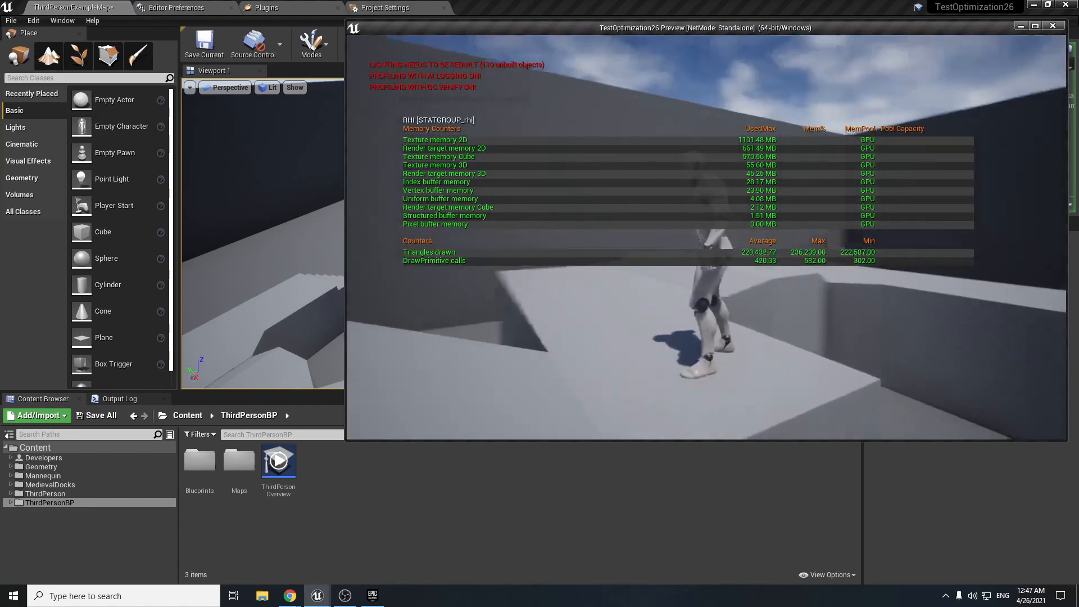
{"action": "key", "text": "w"}
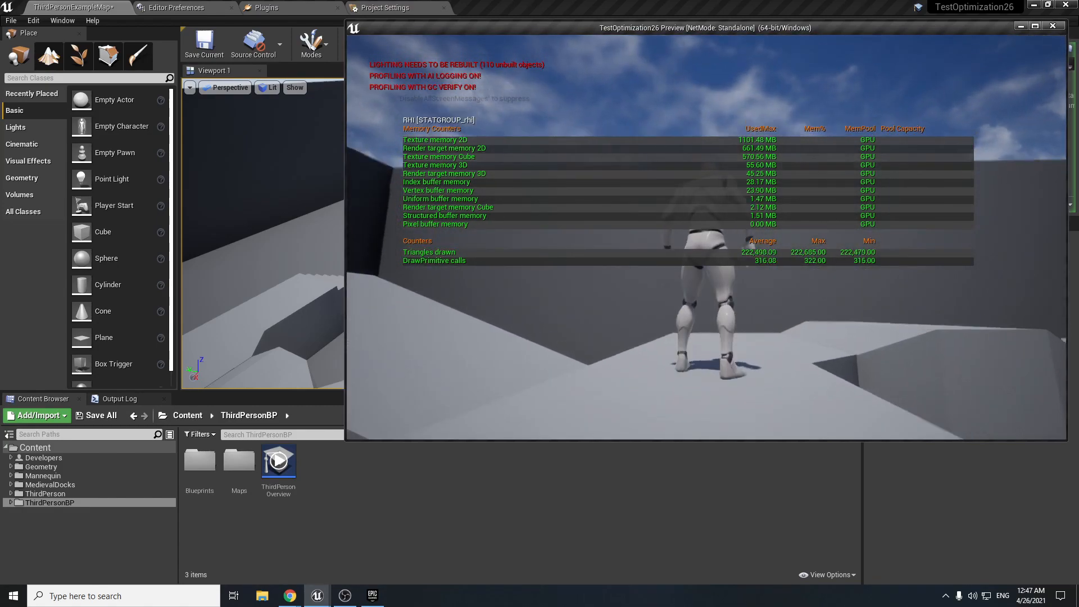
Run the character around, turning between the walls and the cube grid, to compare Triangles drawn and DrawPrimitive calls.
{"action": "key", "text": "w"}
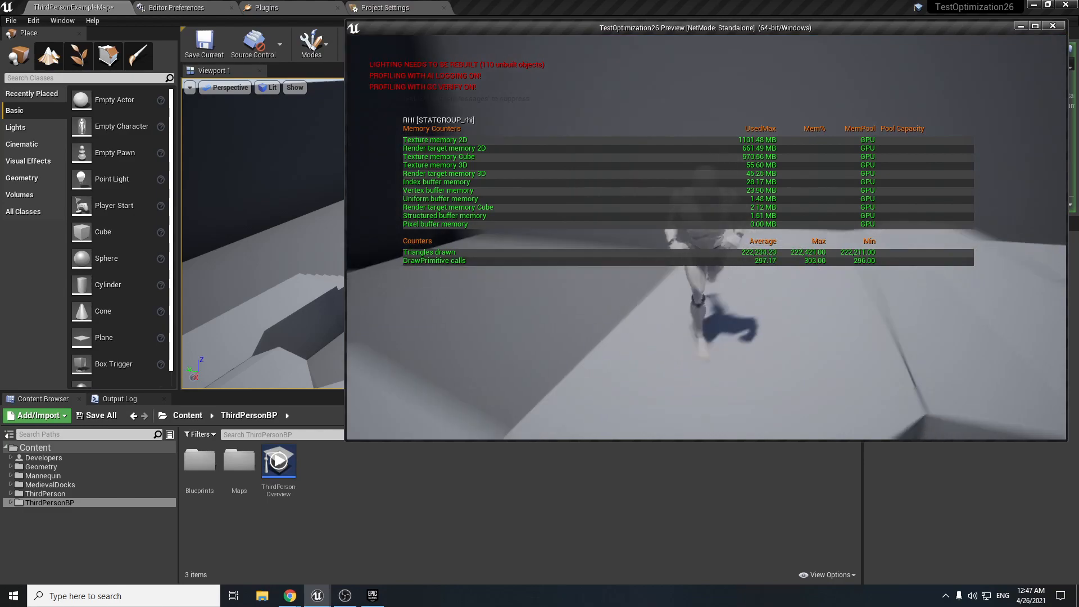
{"action": "key", "text": "w"}
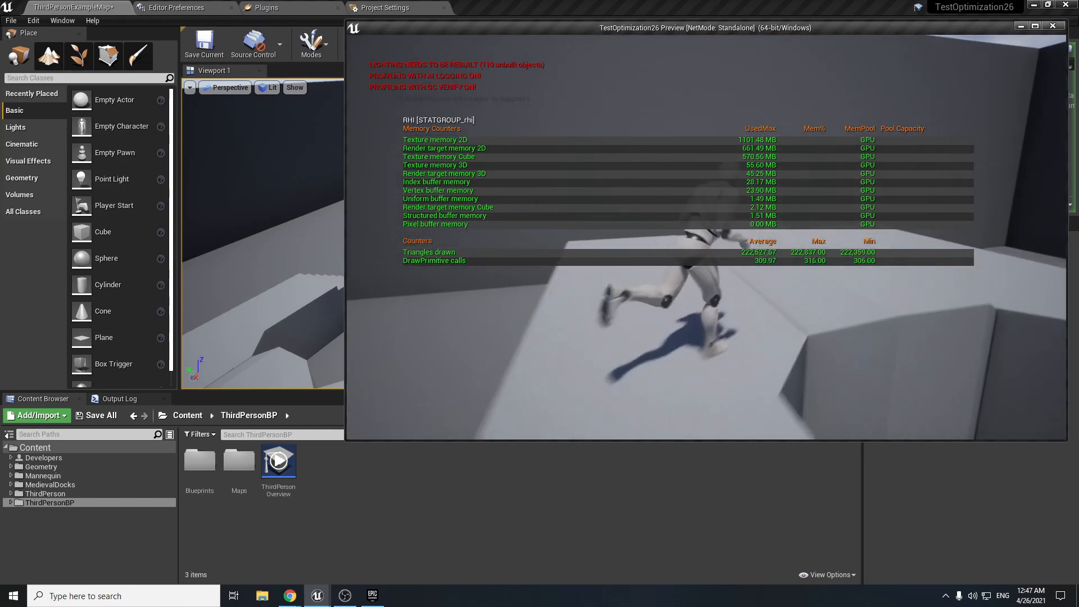
{"action": "key", "text": "a"}
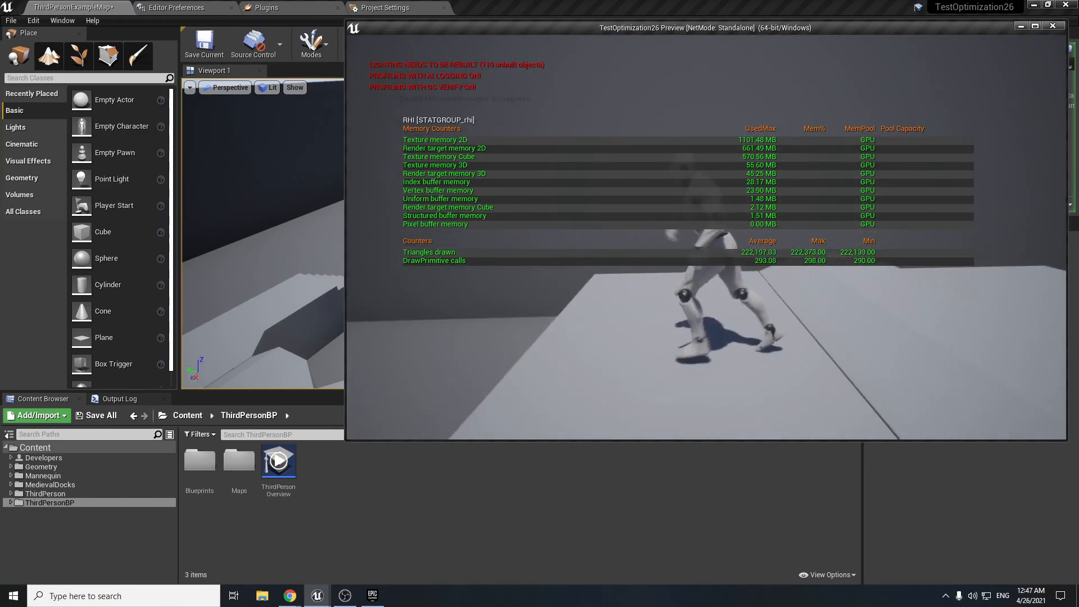
{"action": "key", "text": "d"}
{"action": "key", "text": "a"}
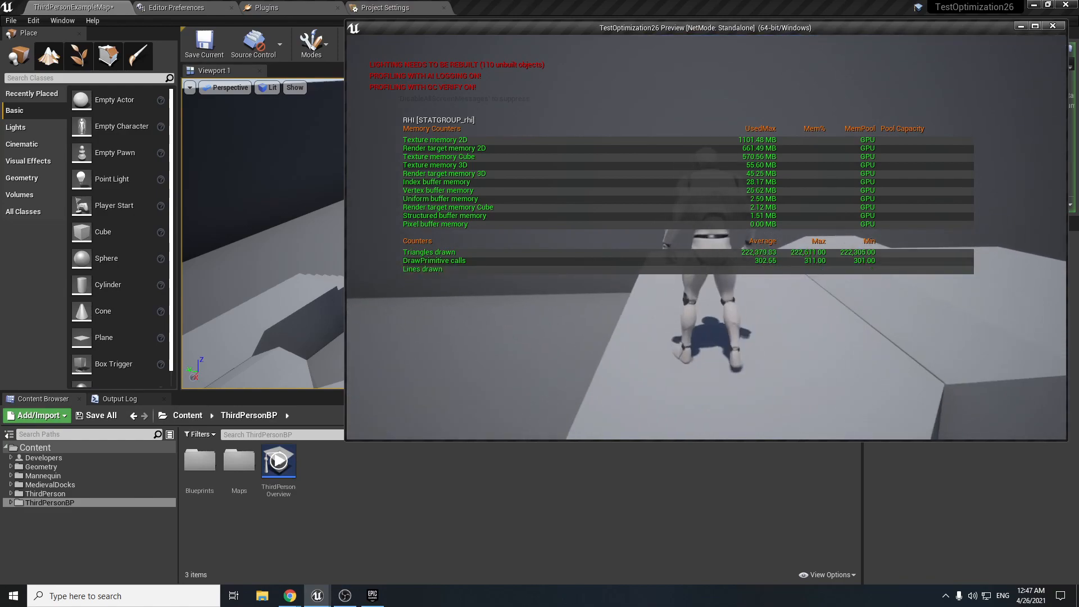
{"action": "key", "text": "w"}
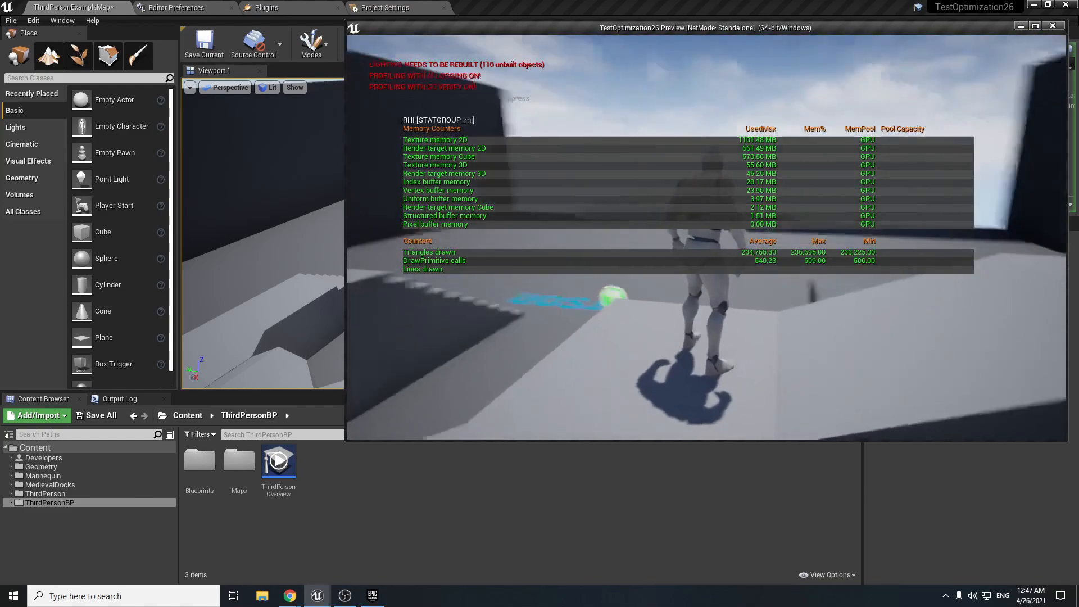
{"action": "key", "text": "w"}
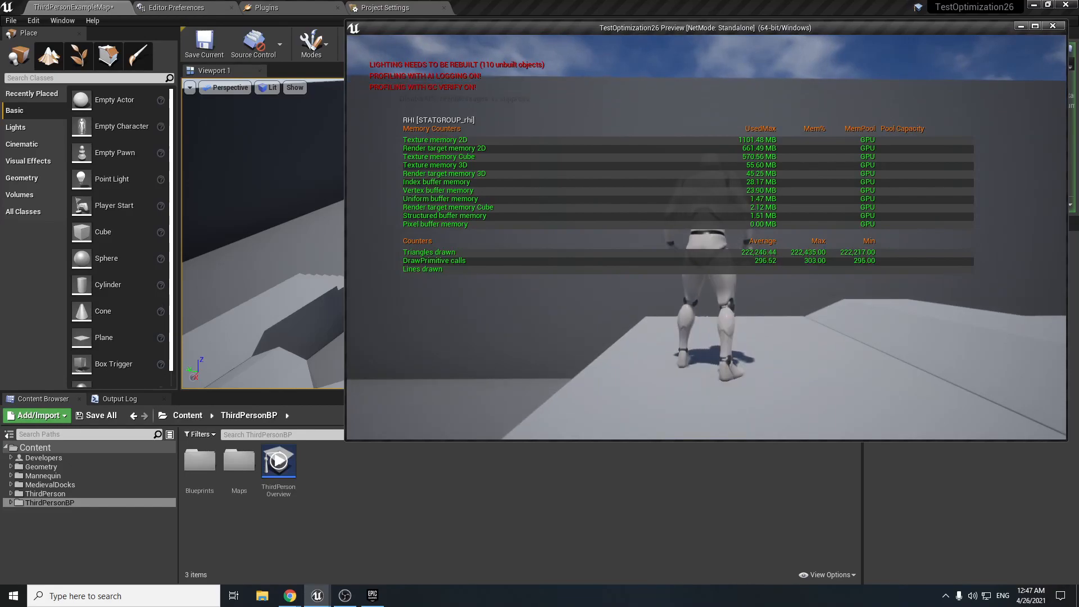
{"action": "key", "text": "d"}
{"action": "key", "text": "a"}
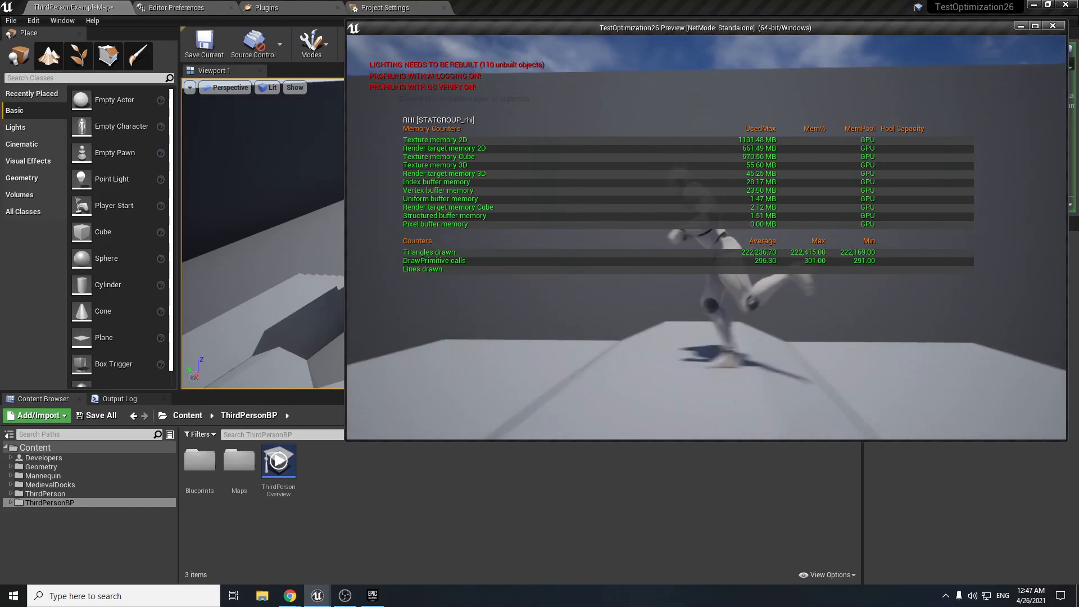
{"action": "key", "text": "w"}
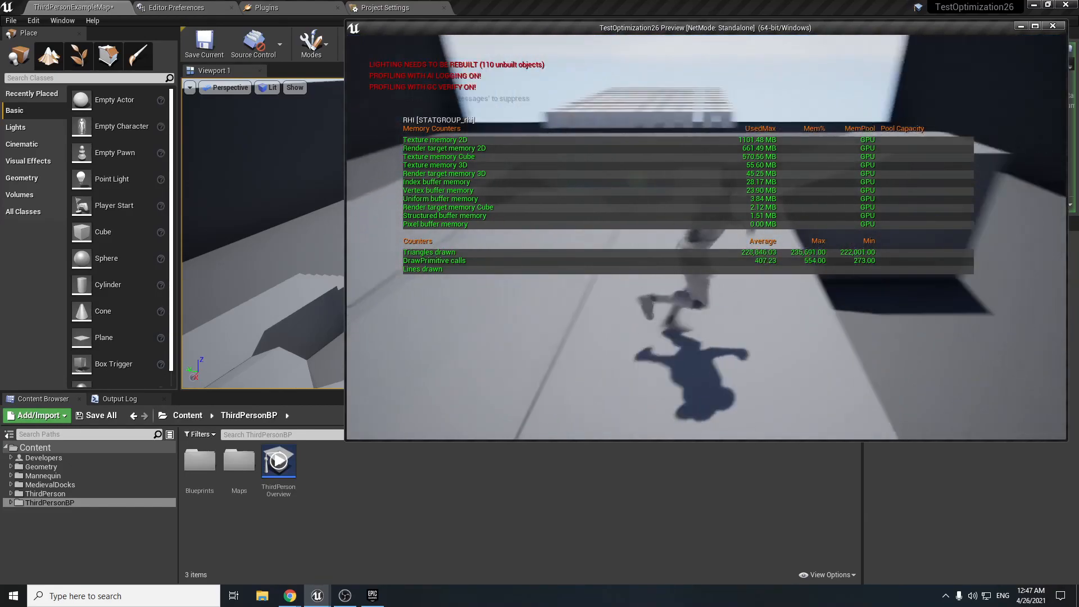
{"action": "key", "text": "w"}
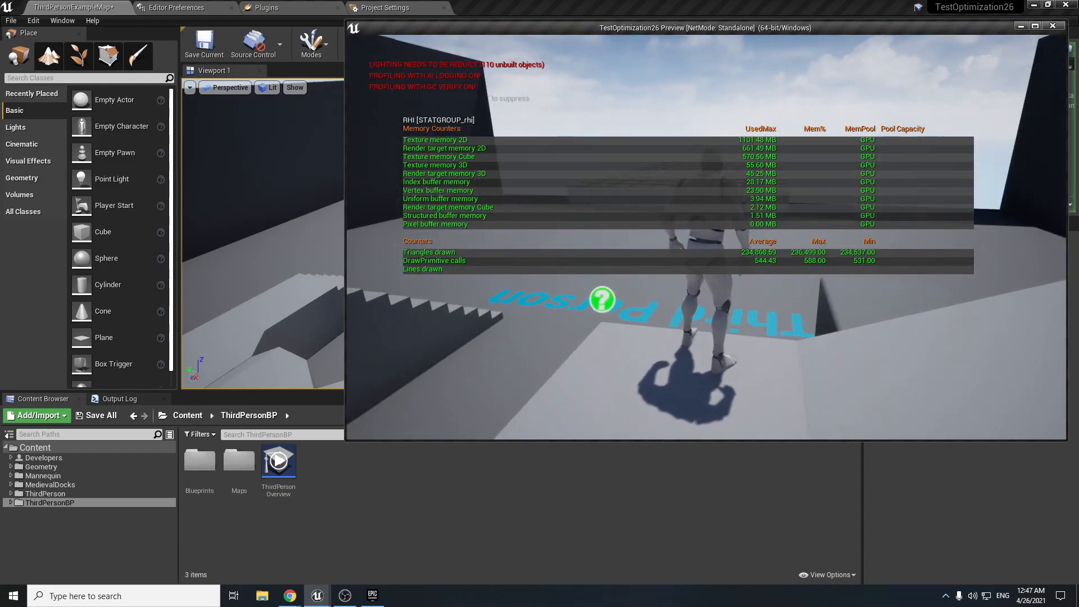
{"action": "key", "text": "s"}
{"action": "key", "text": "w"}
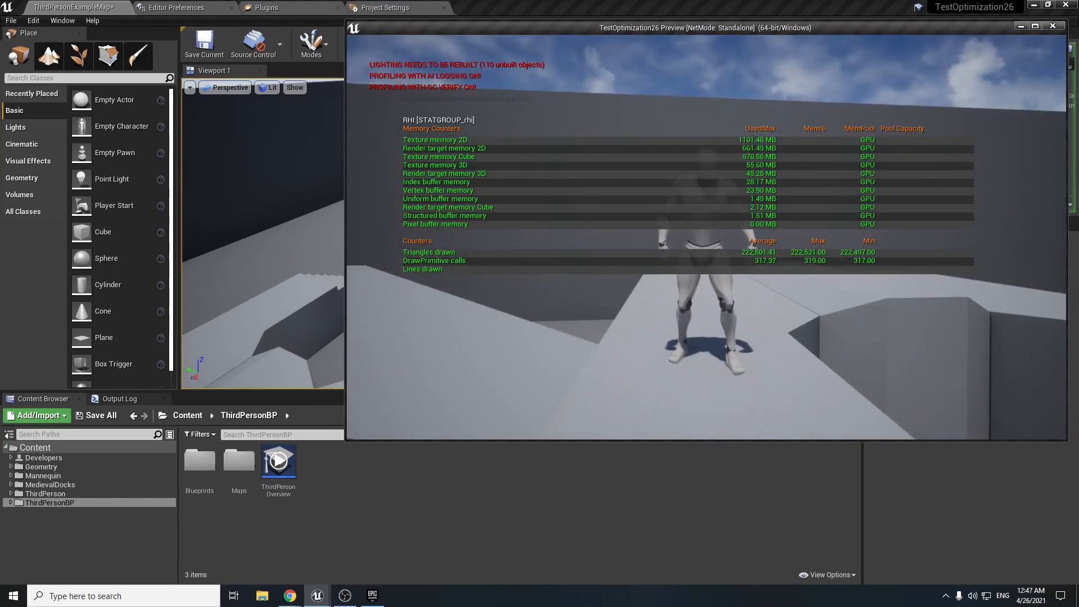
End the game preview and return to the level editor.
{"action": "key", "text": "grave"}
{"action": "key", "text": "grave"}
{"action": "key", "text": "Escape"}
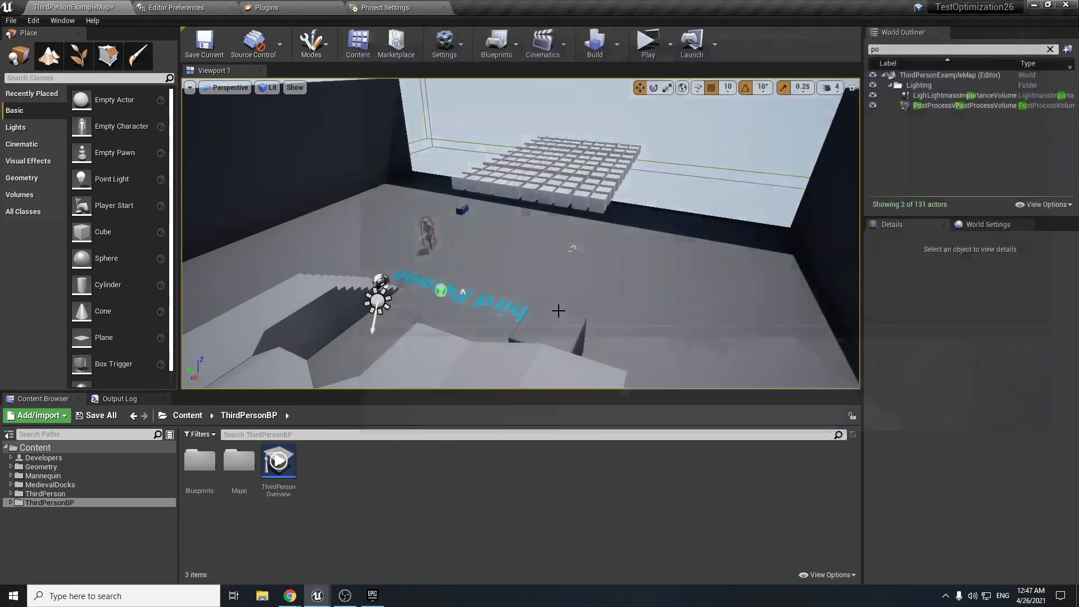
Search the Project Settings for "forward re" and read the description of Forward Shading under Engine - Rendering.
{"action": "left_click", "coordinate": [392, 7]}
{"action": "left_click", "coordinate": [212, 33]}
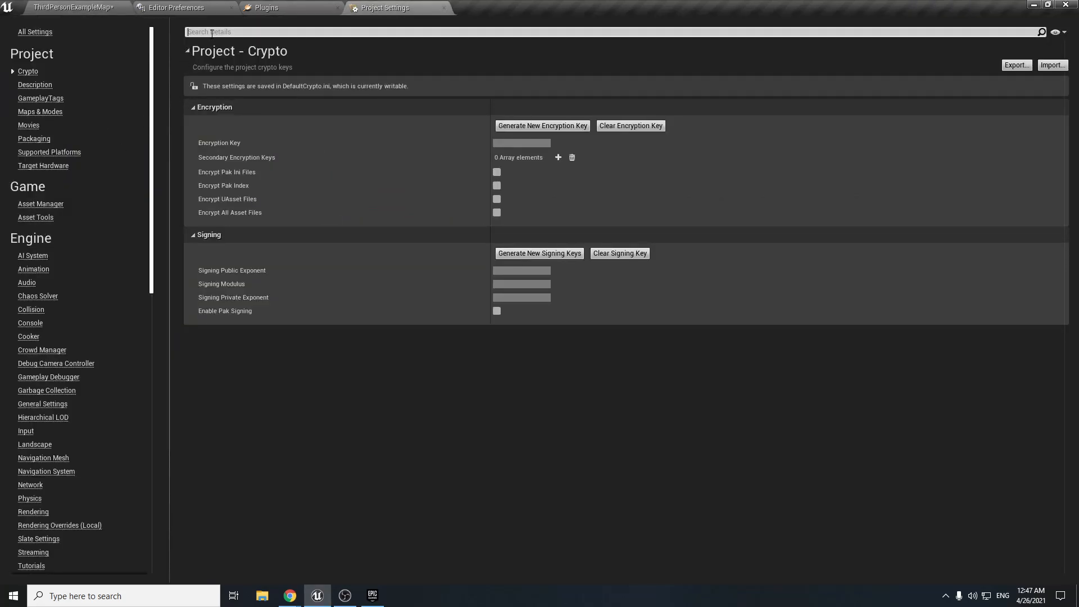
{"action": "type", "text": "forwa"}
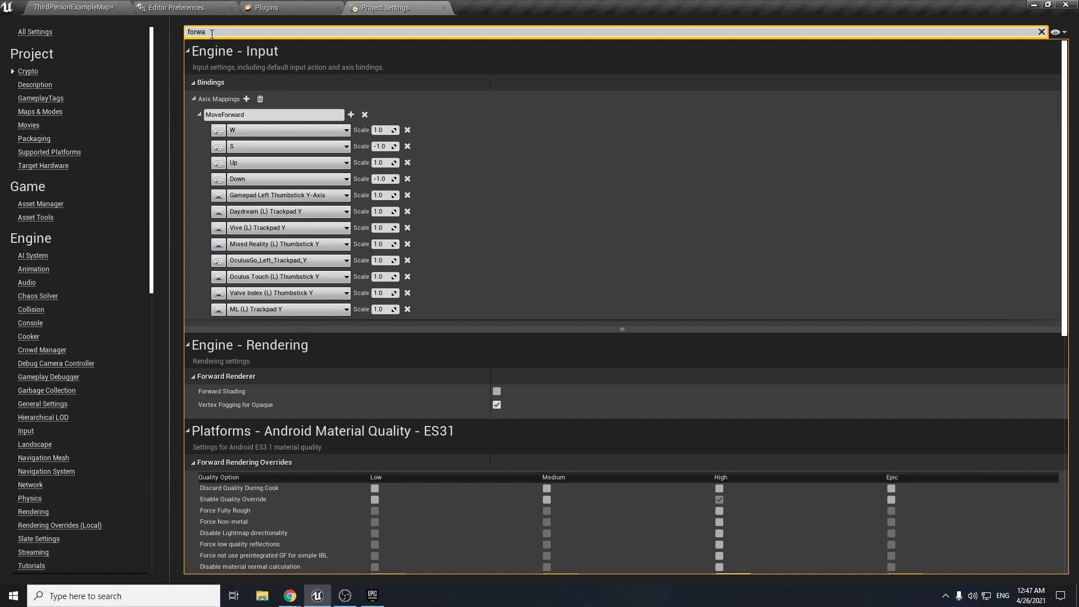
{"action": "type", "text": "re"}
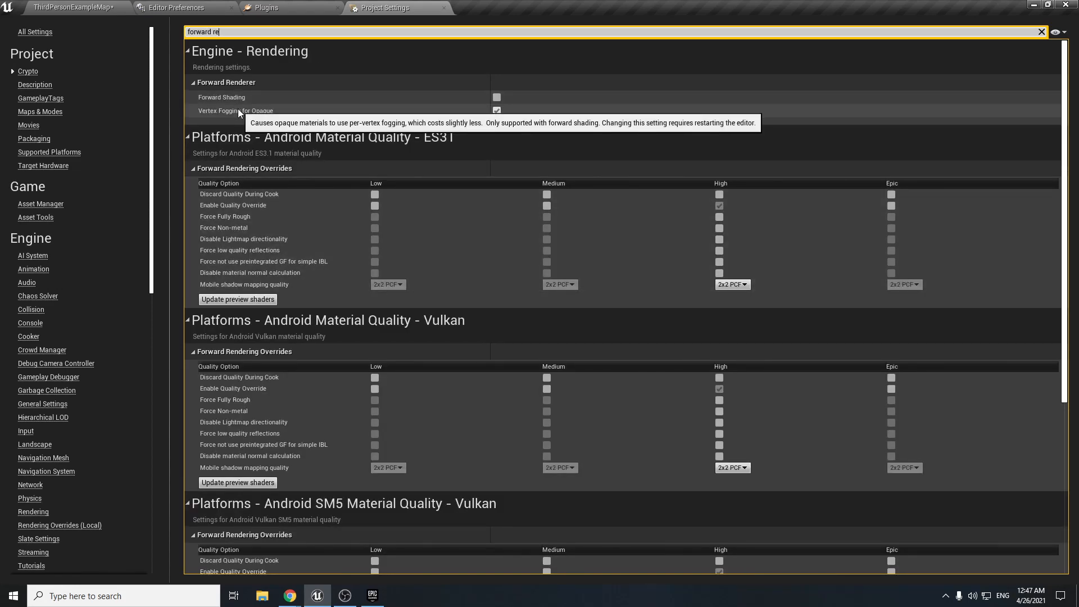
{"action": "scroll", "coordinate": [236, 104], "scroll_direction": "down", "scroll_amount": 8}
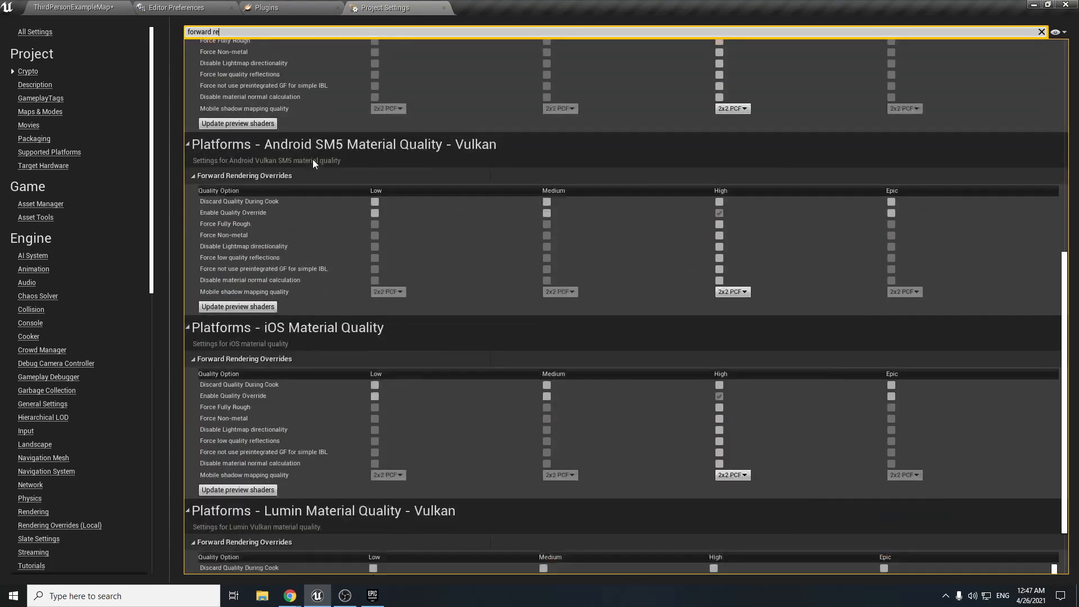
{"action": "scroll", "coordinate": [321, 171], "scroll_direction": "up", "scroll_amount": 3}
{"action": "scroll", "coordinate": [323, 178], "scroll_direction": "up", "scroll_amount": 5}
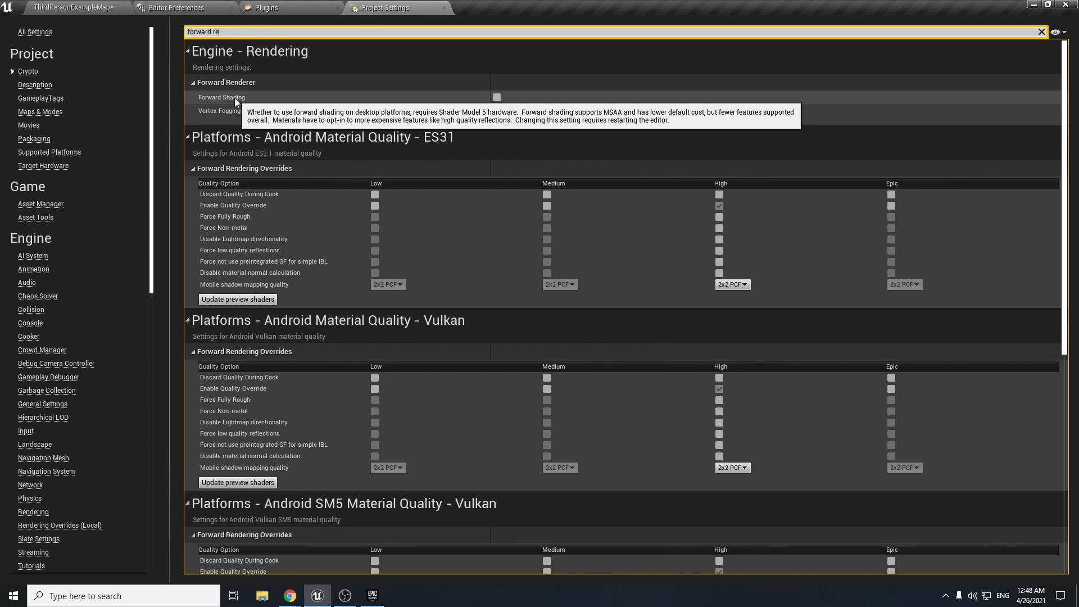
Return to the ThirdPersonExampleMap level and fly around the cube grid to examine its individual cubes.
{"action": "left_click", "coordinate": [75, 8]}
{"action": "right_click_drag", "start_coordinate": [394, 202], "coordinate": [478, 149]}
{"action": "key", "text": "w"}
{"action": "key", "text": "s"}
{"action": "key", "text": "w"}
{"action": "right_click_drag", "start_coordinate": [405, 247], "coordinate": [372, 249]}
{"action": "key", "text": "e"}
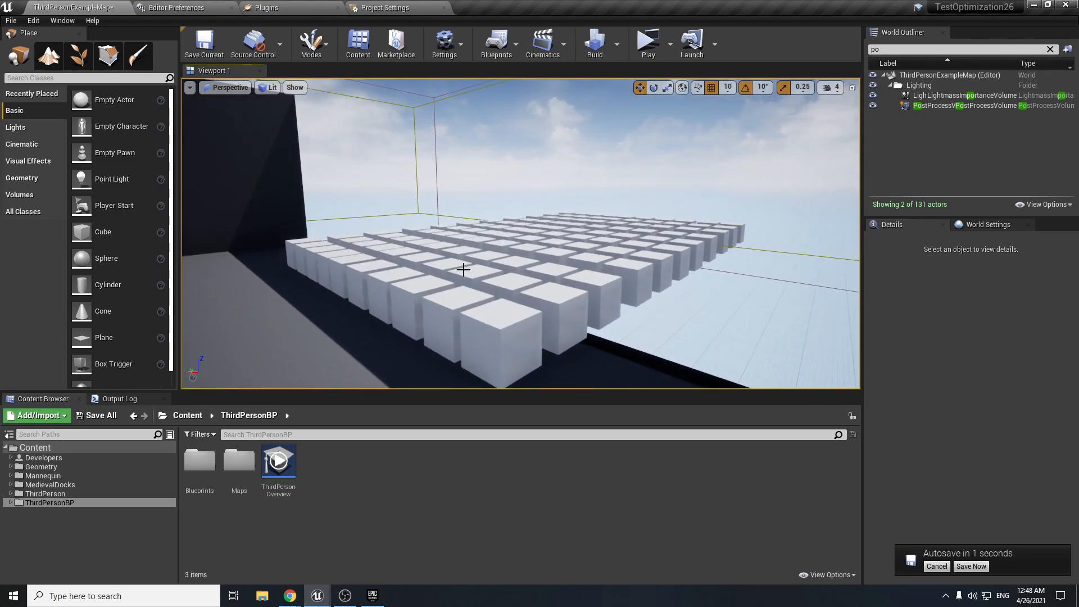
{"action": "key", "text": "s"}
{"action": "right_click_drag", "start_coordinate": [500, 353], "coordinate": [430, 358]}
{"action": "key", "text": "d"}
{"action": "right_click_drag", "start_coordinate": [526, 270], "coordinate": [433, 264]}
{"action": "key", "text": "w"}
{"action": "key", "text": "s"}
Play the level in a preview window and run the character up the stairs onto the platform facing the cube grid.
{"action": "left_click", "coordinate": [635, 43]}
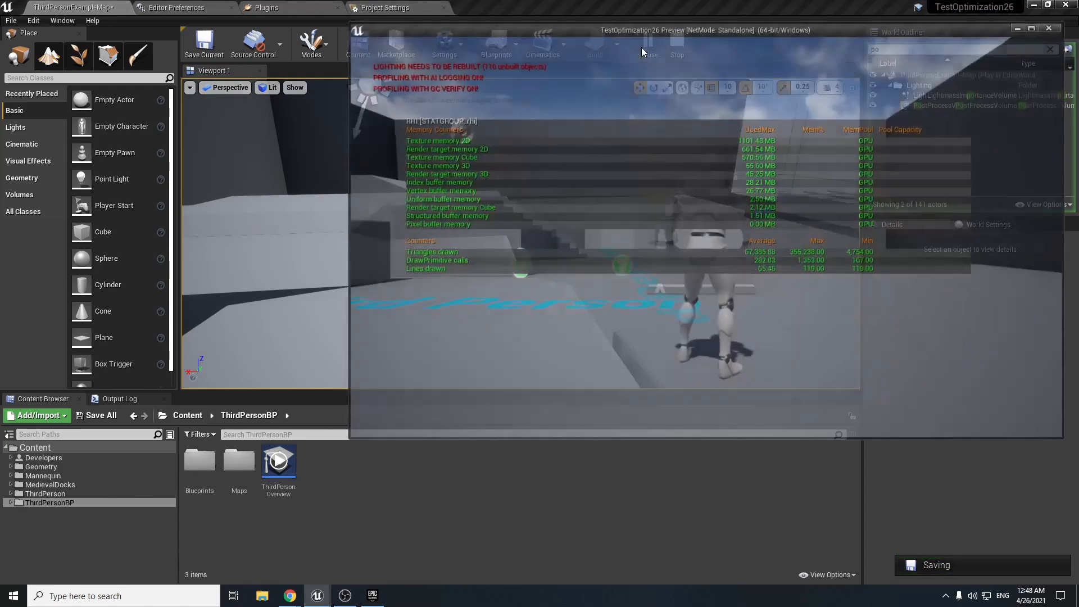
{"action": "key", "text": "w"}
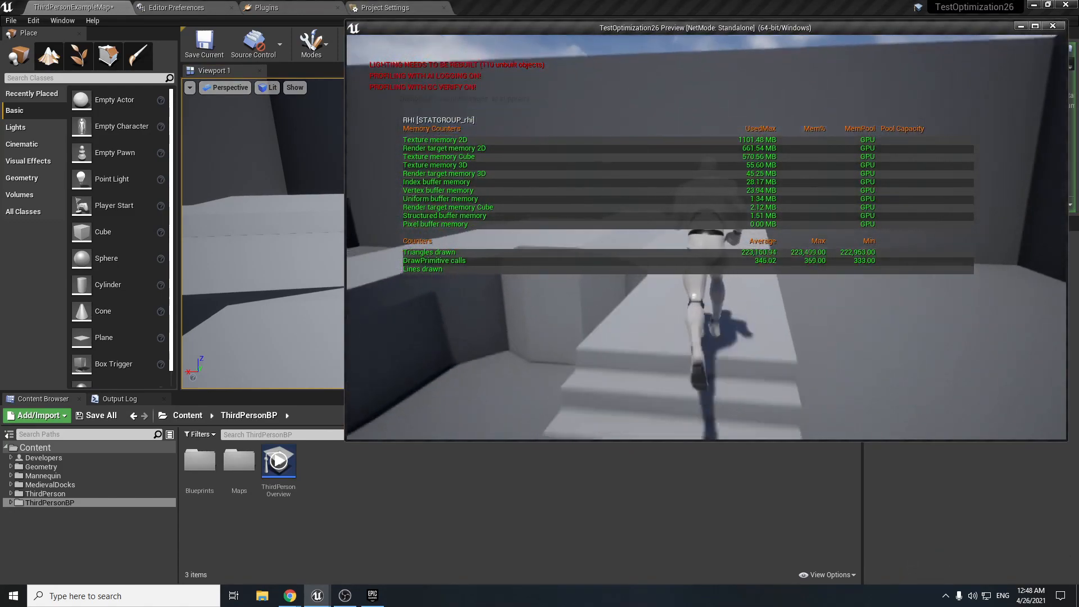
{"action": "key", "text": "w"}
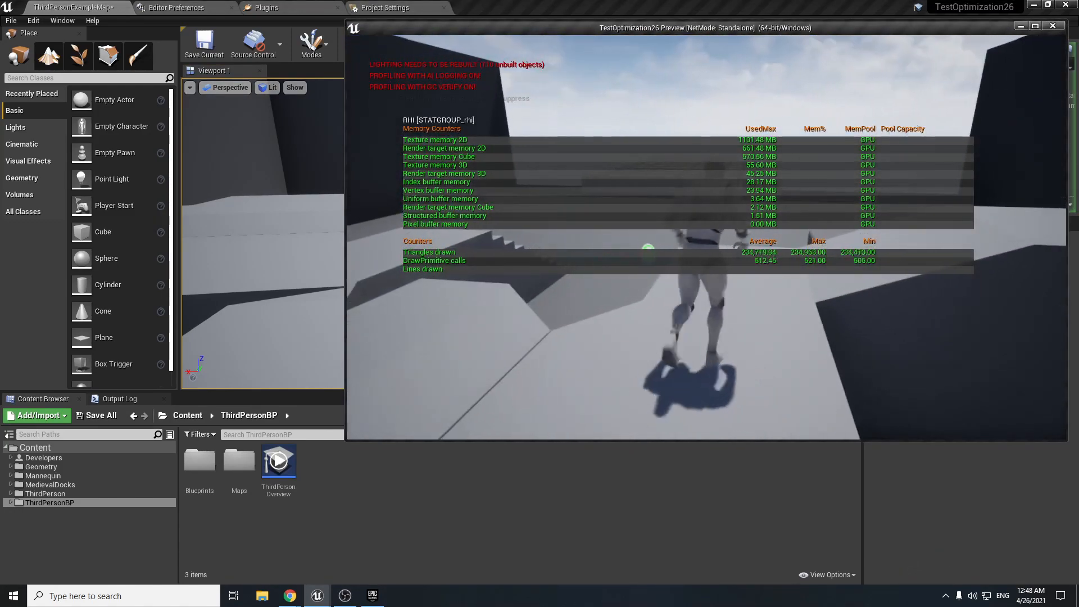
Hide the RHI statistics in the game preview with the console command "stat none".
{"action": "key", "text": "grave"}
{"action": "type", "text": "stat "}
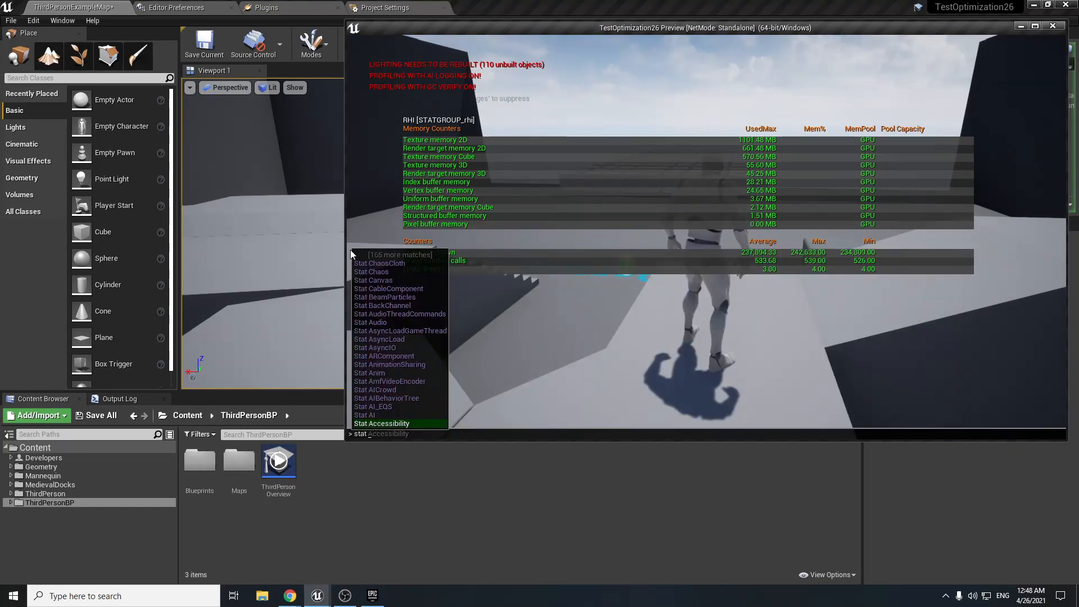
{"action": "type", "text": "none"}
{"action": "key", "text": "Return"}
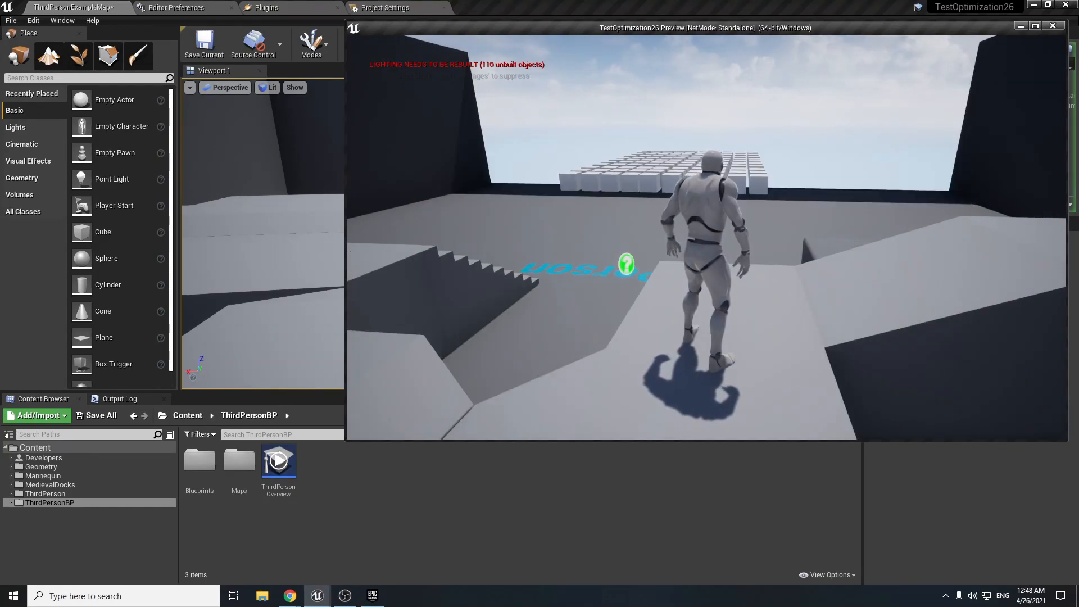
Display the unit time graph in the game preview with the console command "stat UnitGraph".
{"action": "key", "text": "grave"}
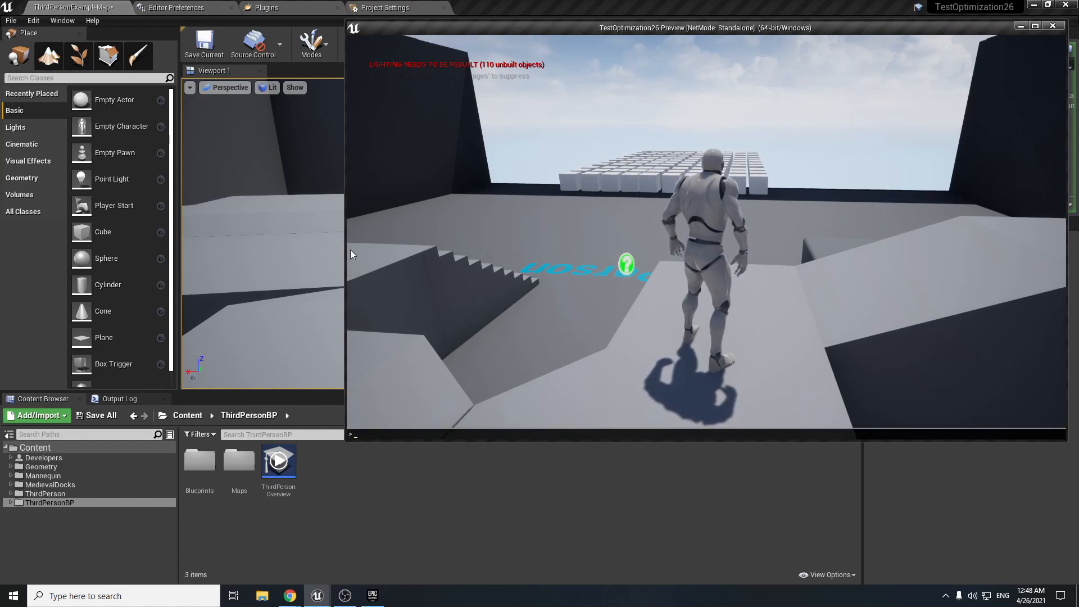
{"action": "type", "text": "stat un"}
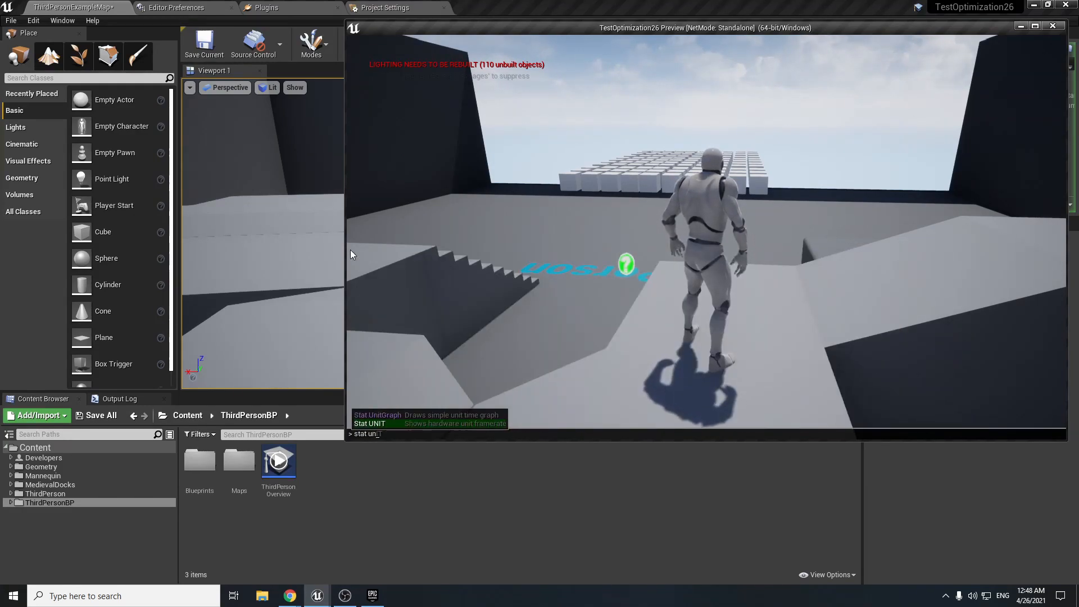
{"action": "key", "text": "Up"}
{"action": "key", "text": "Return"}
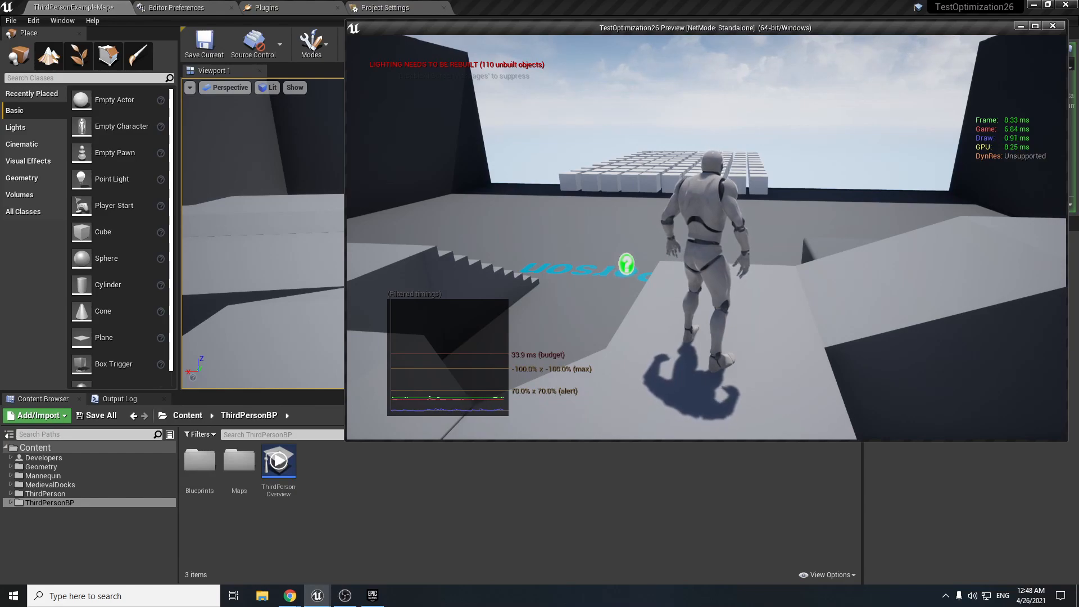
Examine the filtered timings graph and the Frame, Game, Draw and GPU times with the cube grid in view.
{"action": "key", "text": "super"}
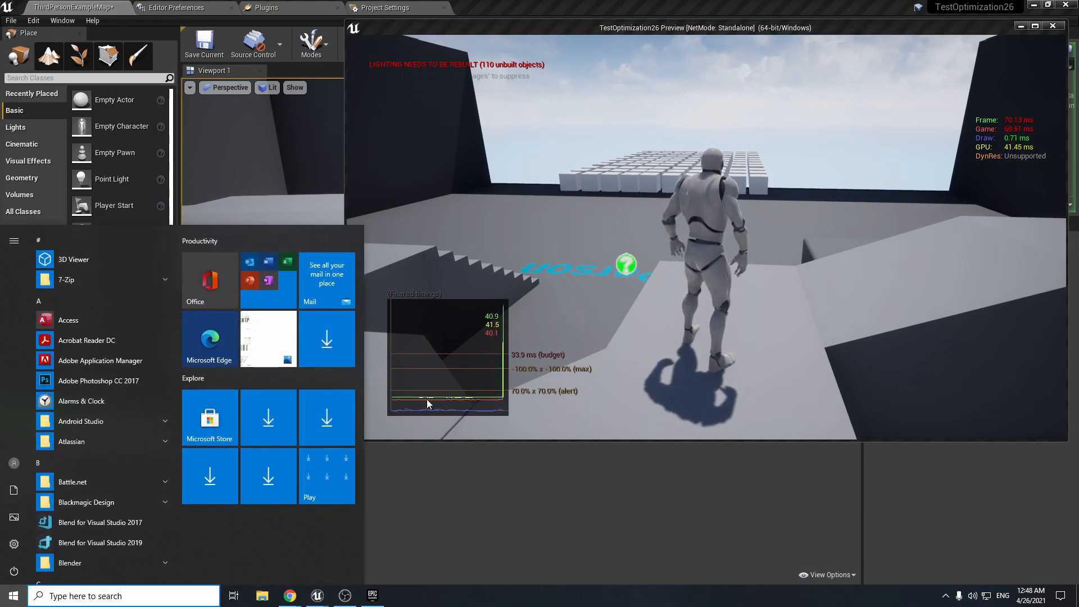
{"action": "left_click", "coordinate": [896, 213]}
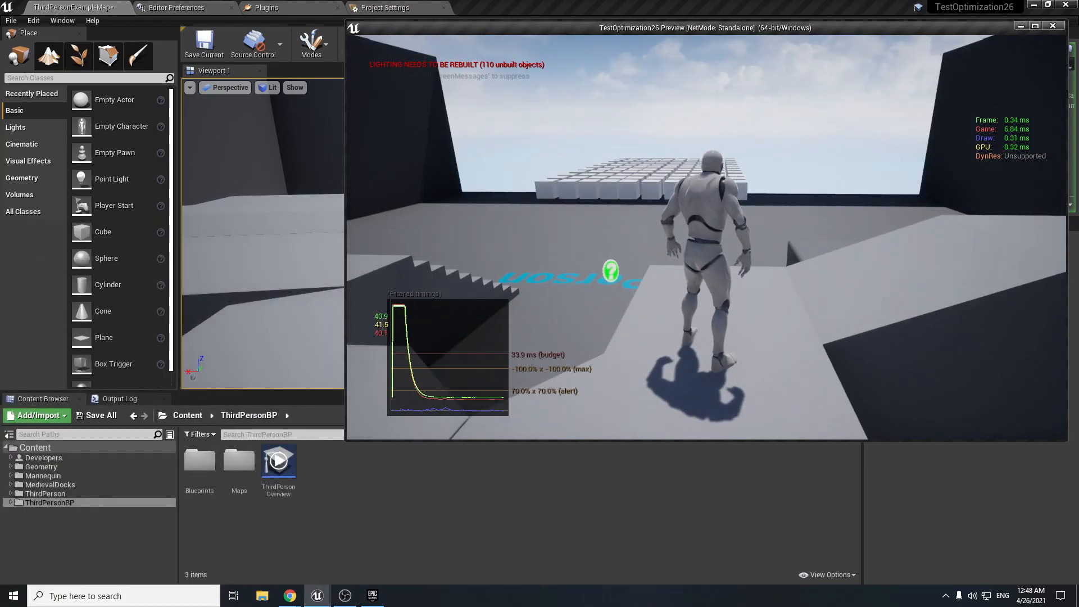
{"action": "key", "text": "w"}
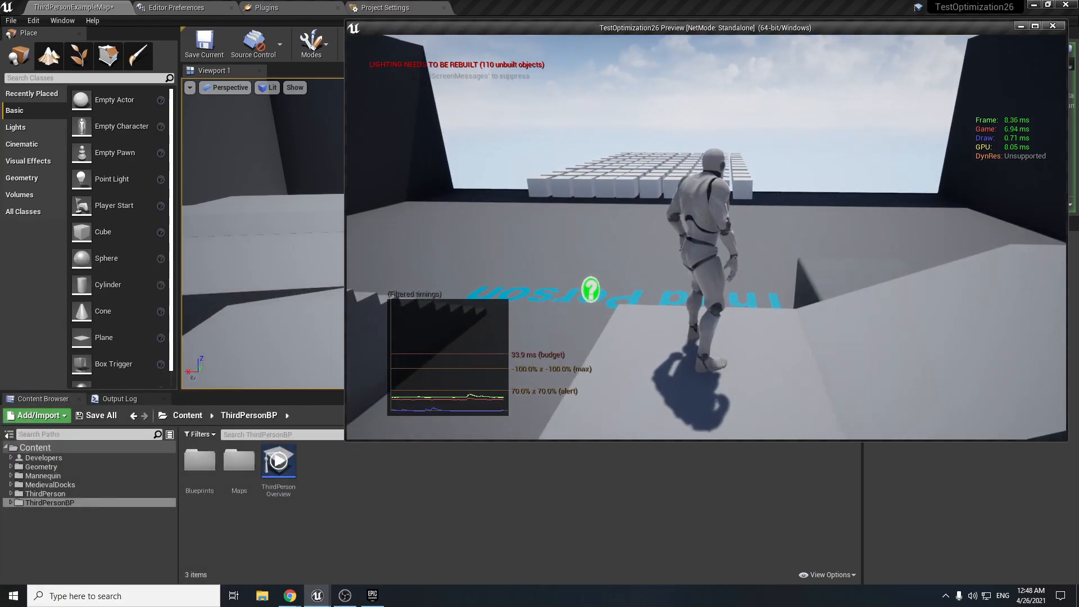
{"action": "key", "text": "super"}
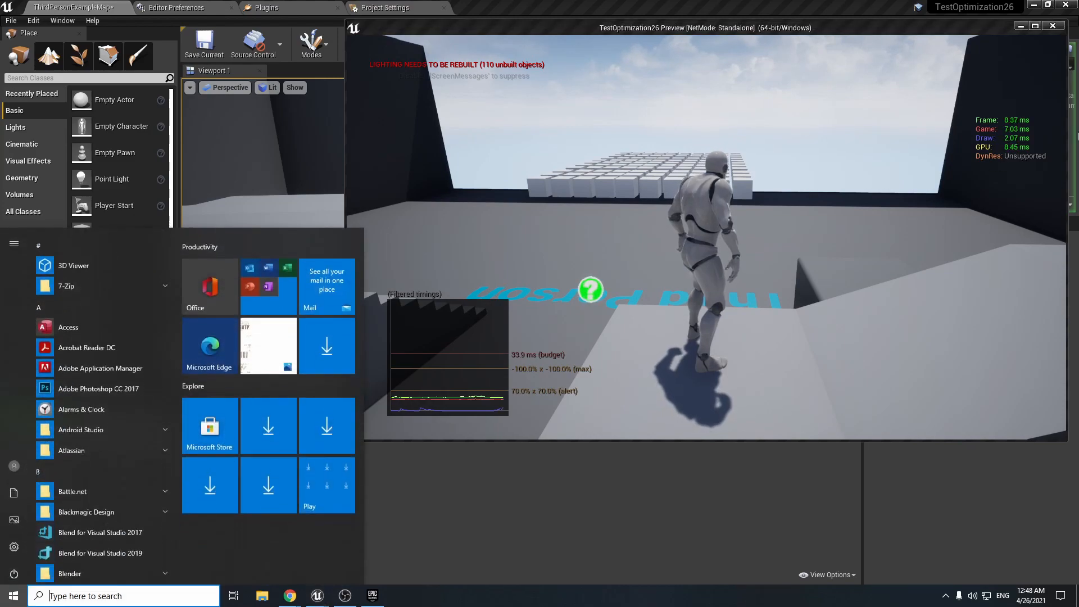
{"action": "left_click", "coordinate": [1021, 152]}
{"action": "left_click", "coordinate": [1021, 152]}
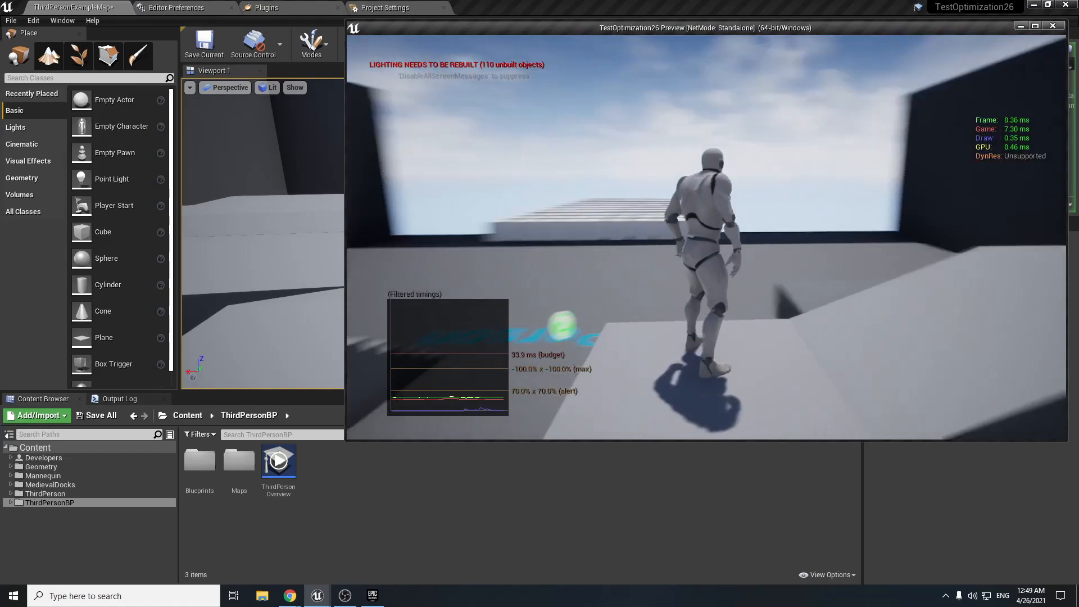
Turn the character away from the cube grid and back again to compare the Frame, Game, Draw and GPU times.
{"action": "key", "text": "d"}
{"action": "key", "text": "w"}
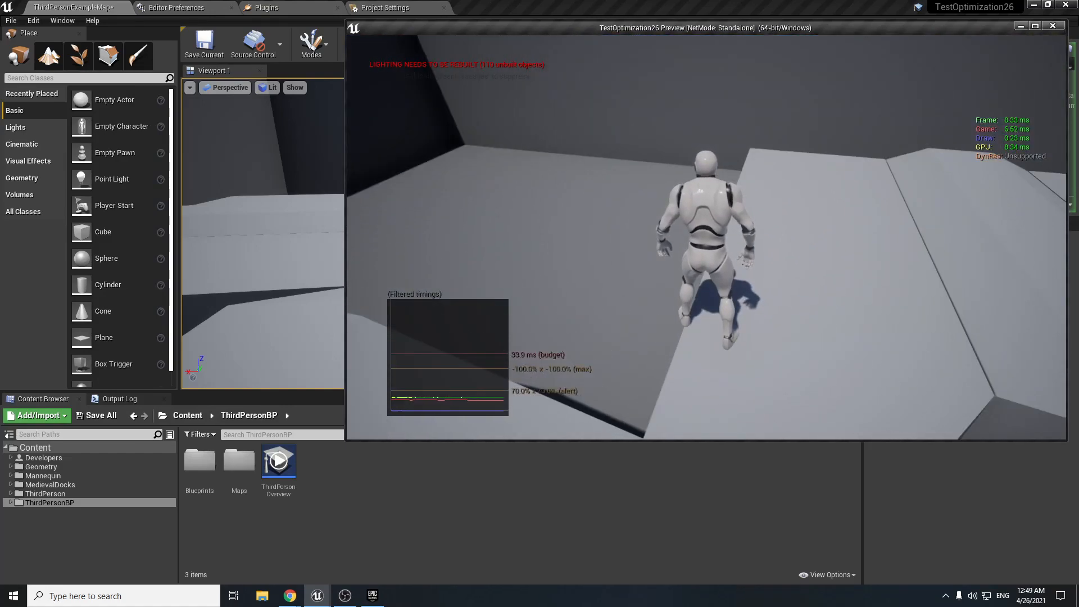
{"action": "key", "text": "w"}
{"action": "key", "text": "a"}
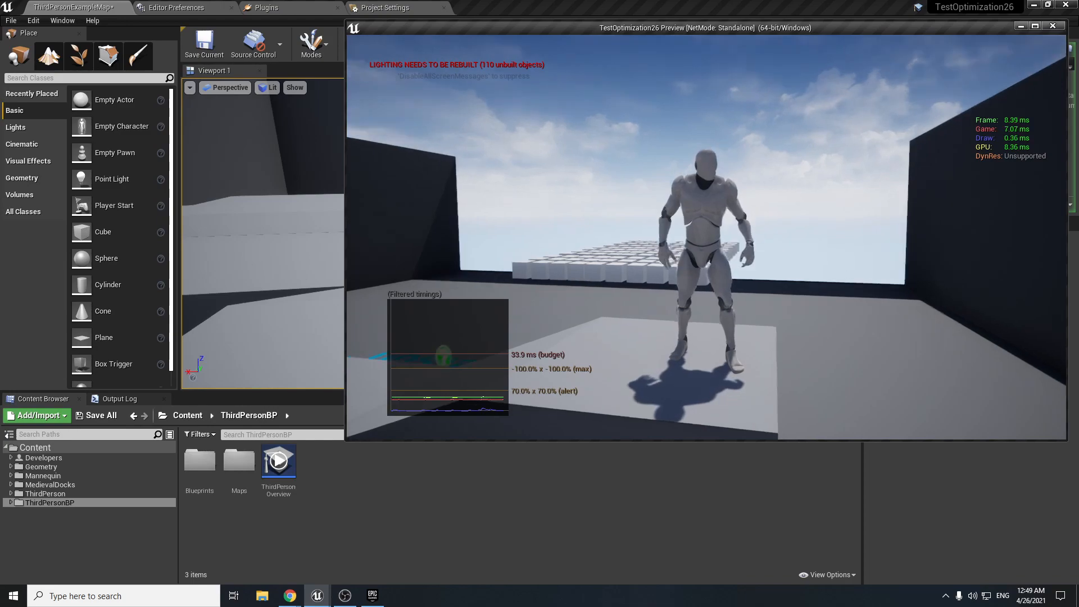
{"action": "key", "text": "a"}
Remove the unit timings and graph from the game preview with the console command "stat none".
{"action": "key", "text": "grave"}
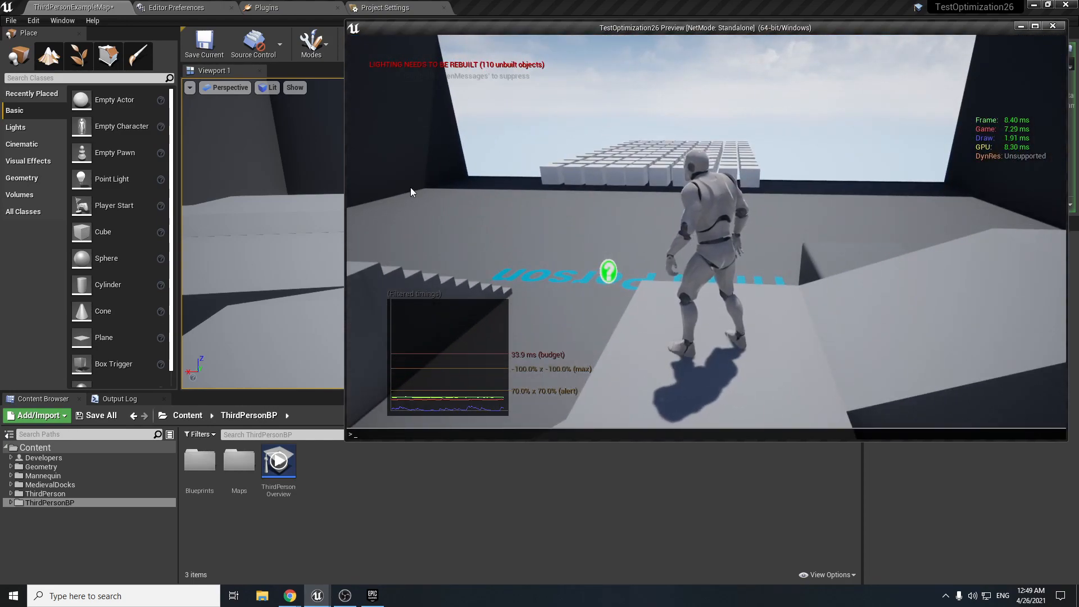
{"action": "type", "text": "stat "}
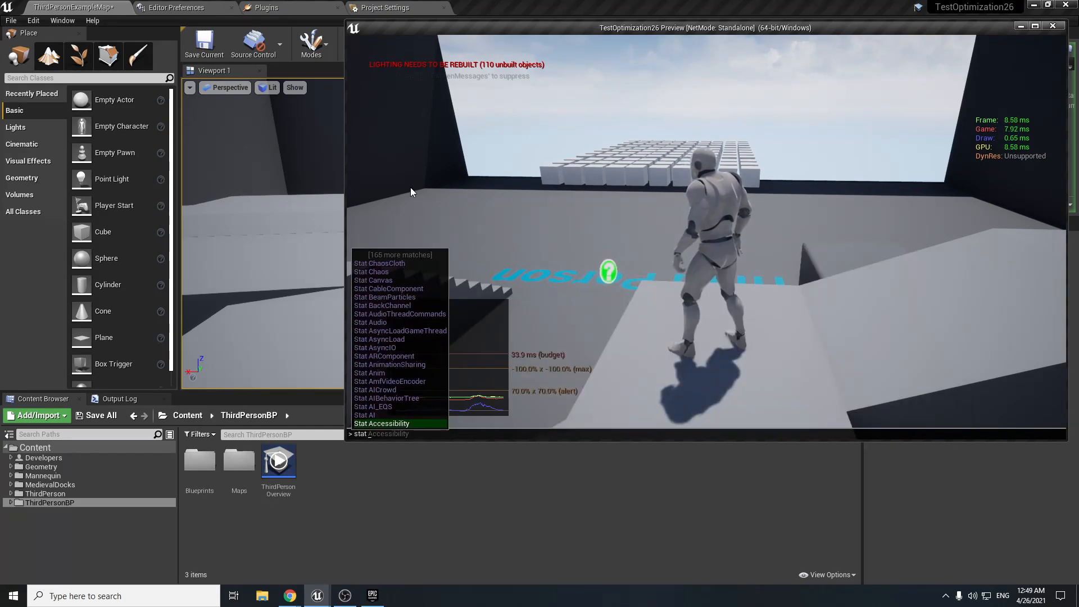
{"action": "type", "text": "none"}
{"action": "key", "text": "Return"}
Display the network statistics in the game preview with the console command "stat net", and clear them with "stat none".
{"action": "key", "text": "grave"}
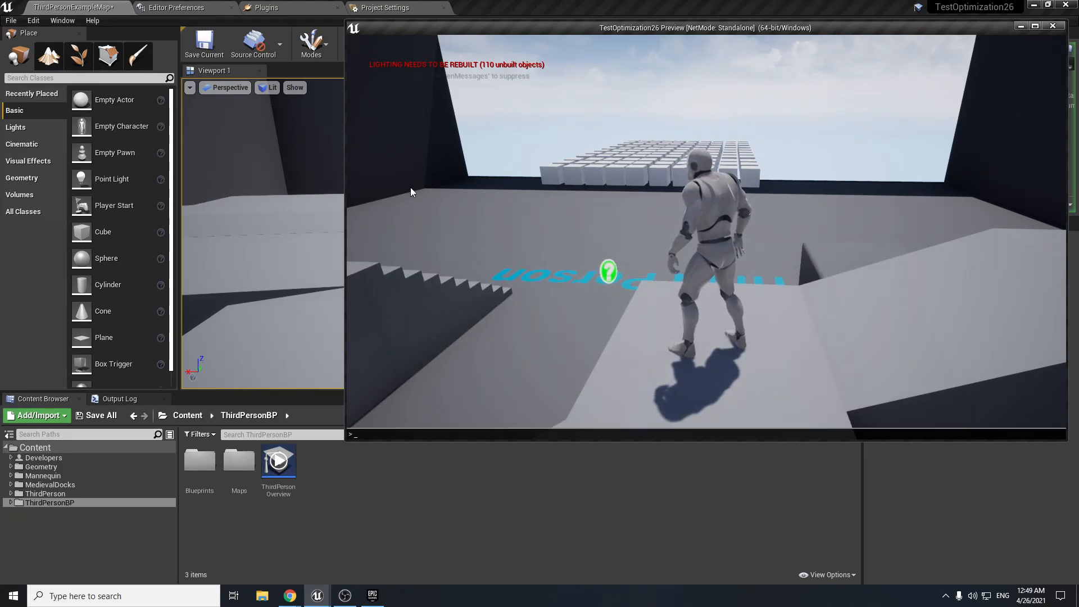
{"action": "type", "text": "stat net"}
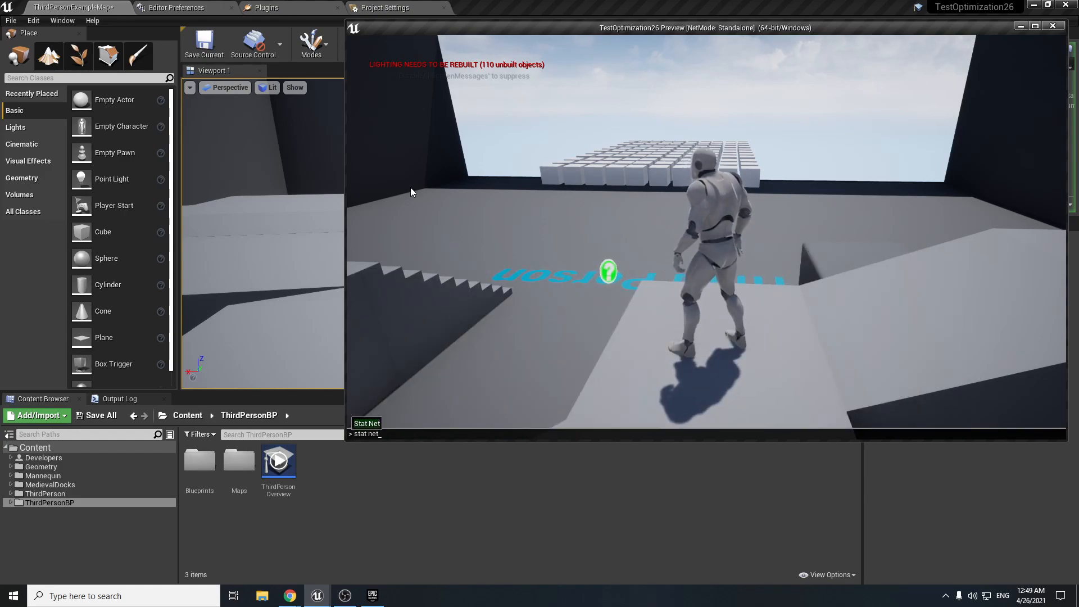
{"action": "key", "text": "Return"}
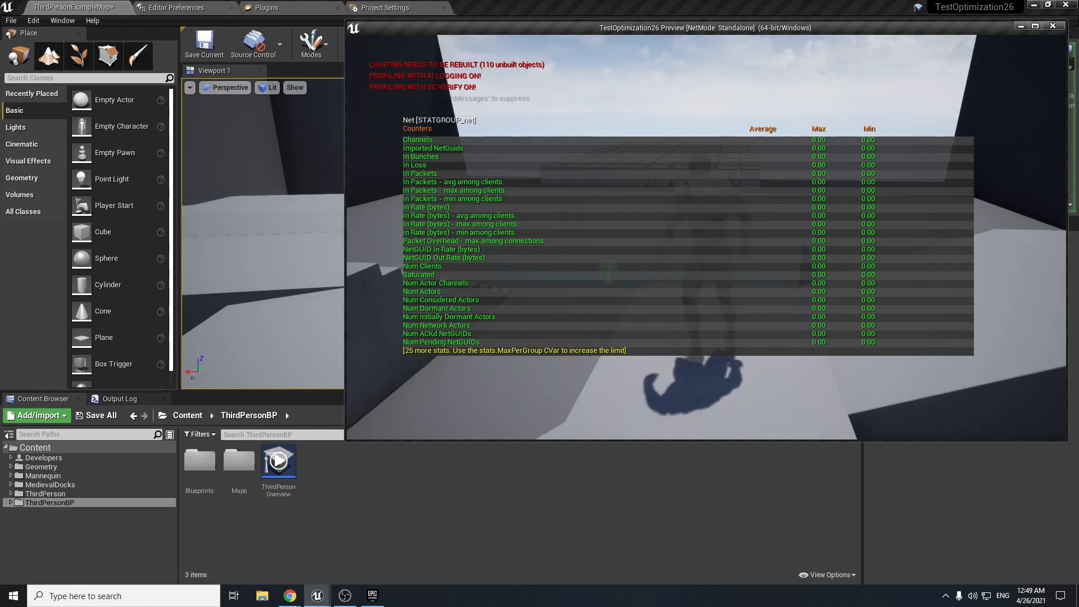
{"action": "key", "text": "grave"}
{"action": "type", "text": "stat nonet"}
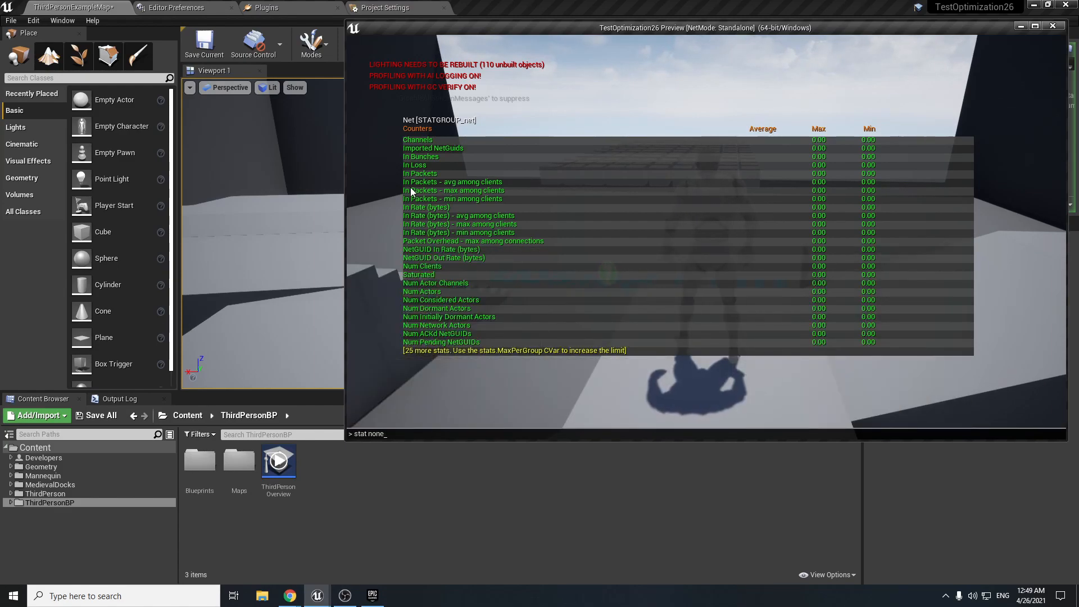
{"action": "key", "text": "Return"}
Start recording a stats capture file with the console command "stat StartFile".
{"action": "key", "text": "grave"}
{"action": "type", "text": "stat"}
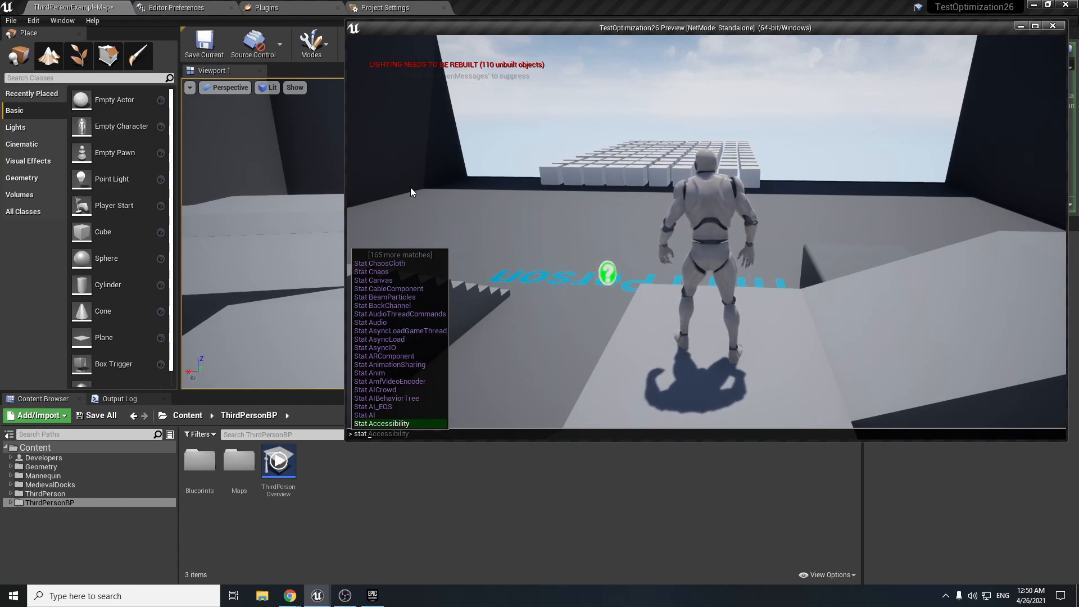
{"action": "type", "text": "start"}
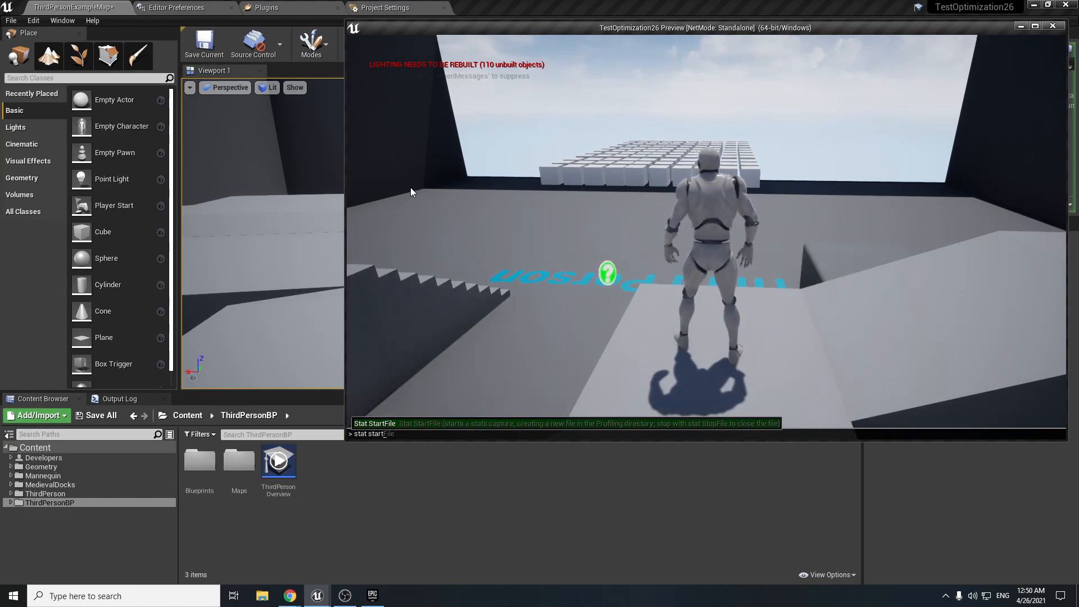
{"action": "key", "text": "Tab"}
{"action": "key", "text": "Return"}
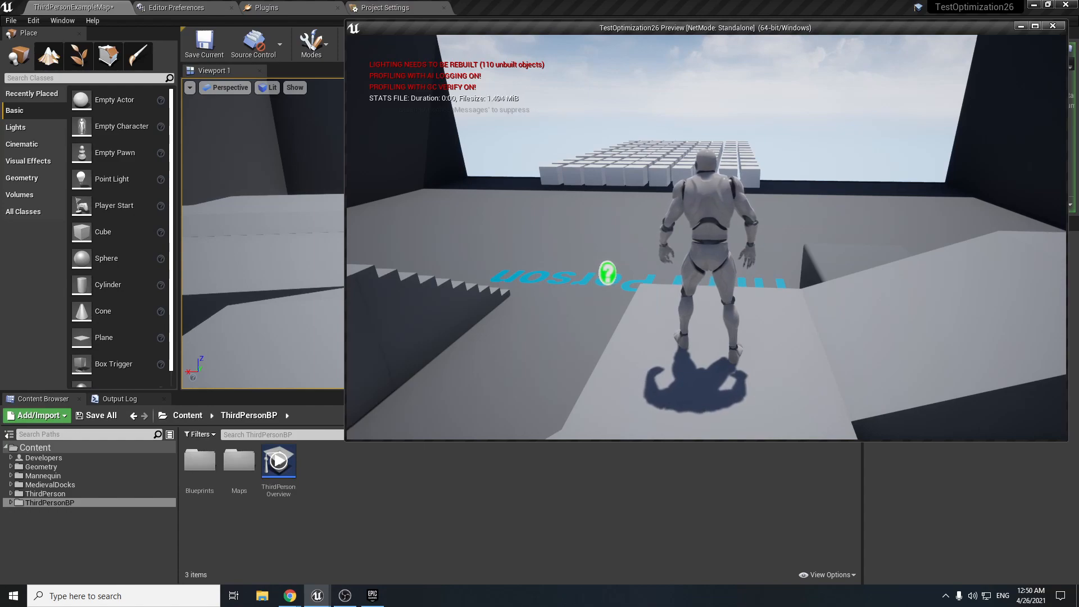
Run and jump the character around the level, across the cube grid and up onto the ramps, while the stats capture records.
{"action": "key", "text": "w"}
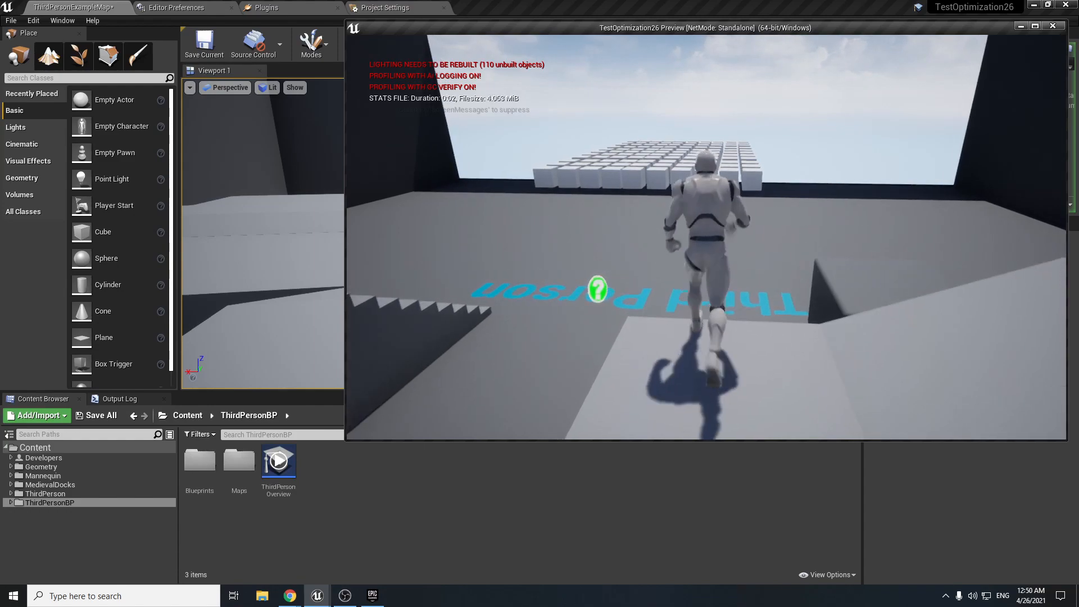
{"action": "key", "text": "w"}
{"action": "key", "text": "w"}
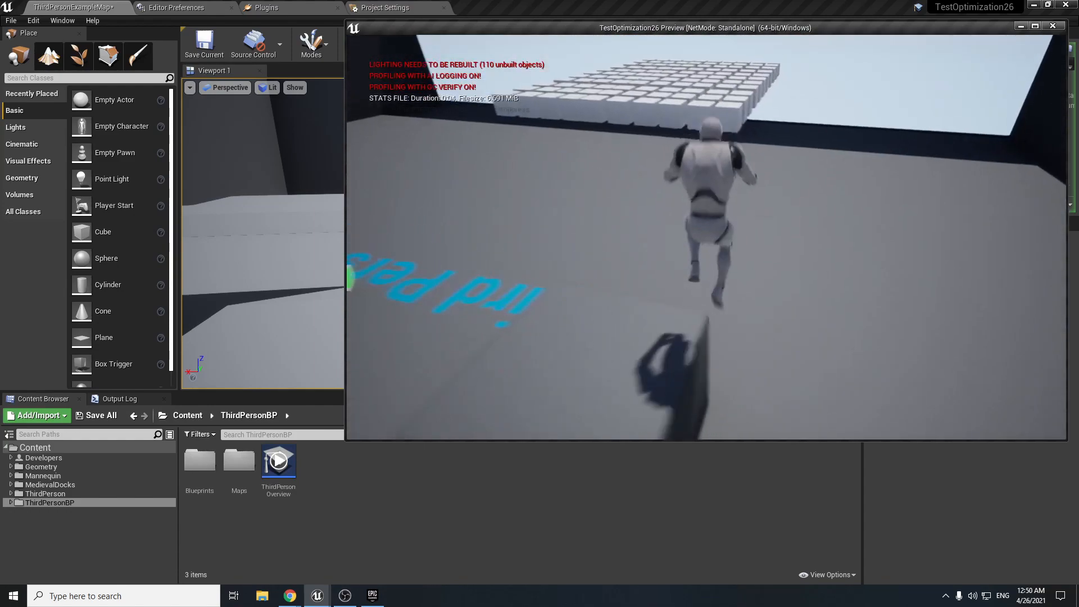
{"action": "key", "text": "d"}
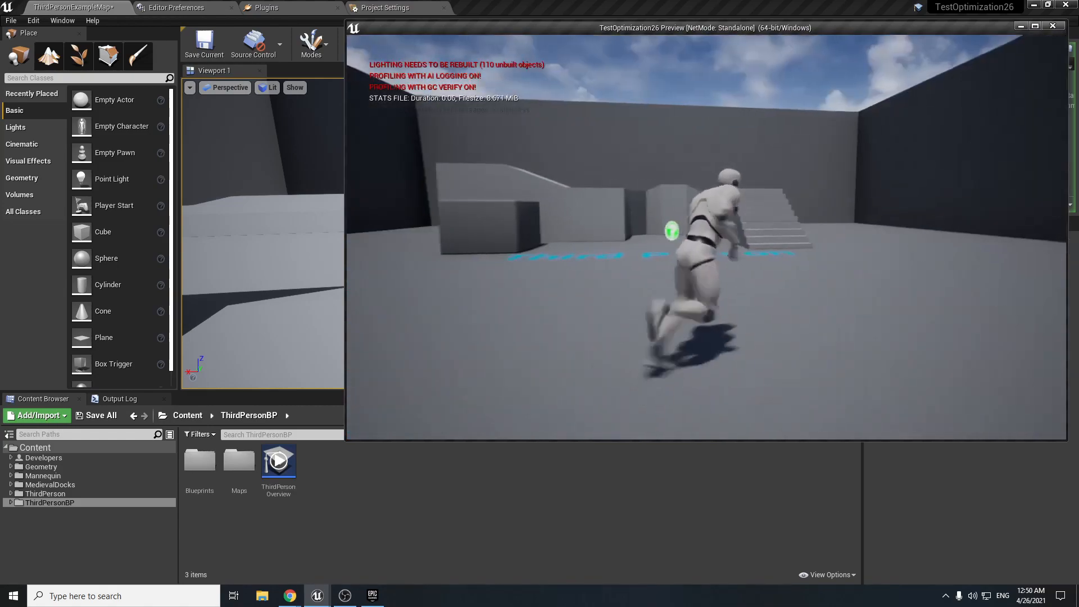
{"action": "key", "text": "d"}
{"action": "key", "text": "w"}
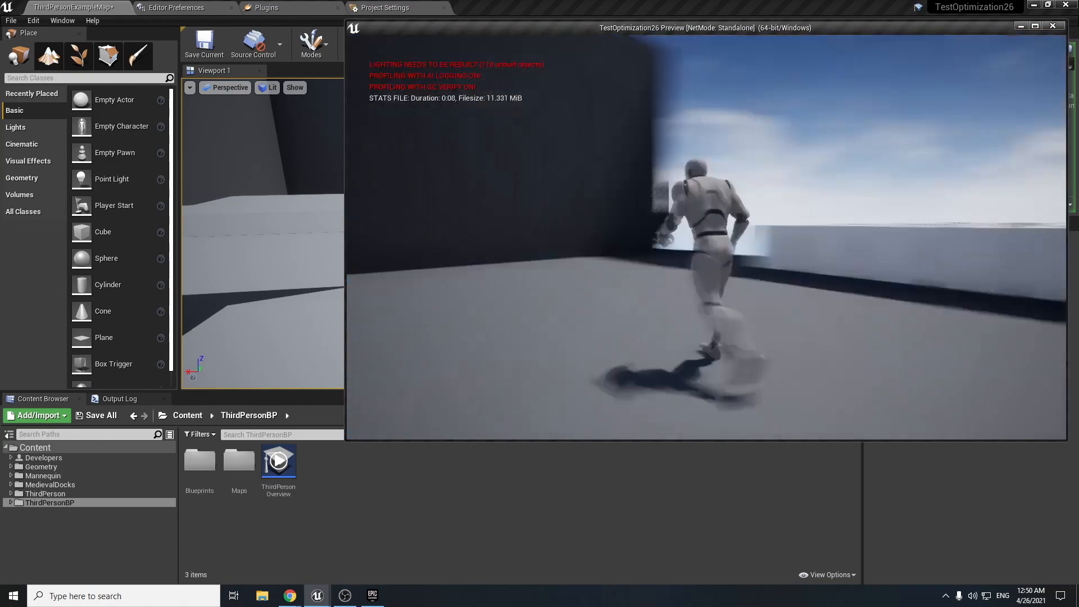
{"action": "key", "text": "w"}
{"action": "key", "text": "space"}
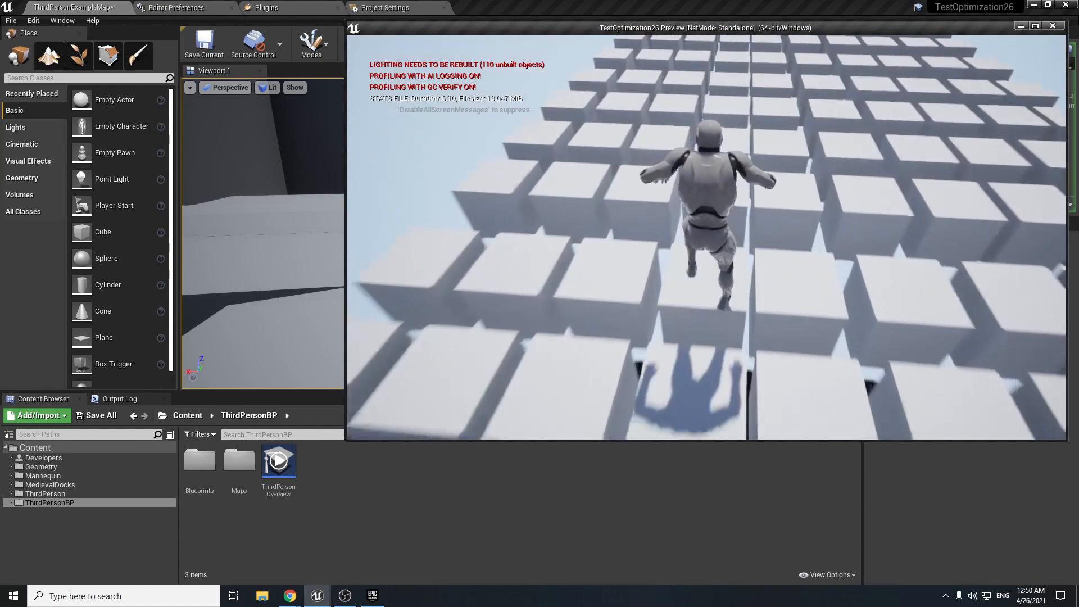
{"action": "key", "text": "w"}
{"action": "key", "text": "space"}
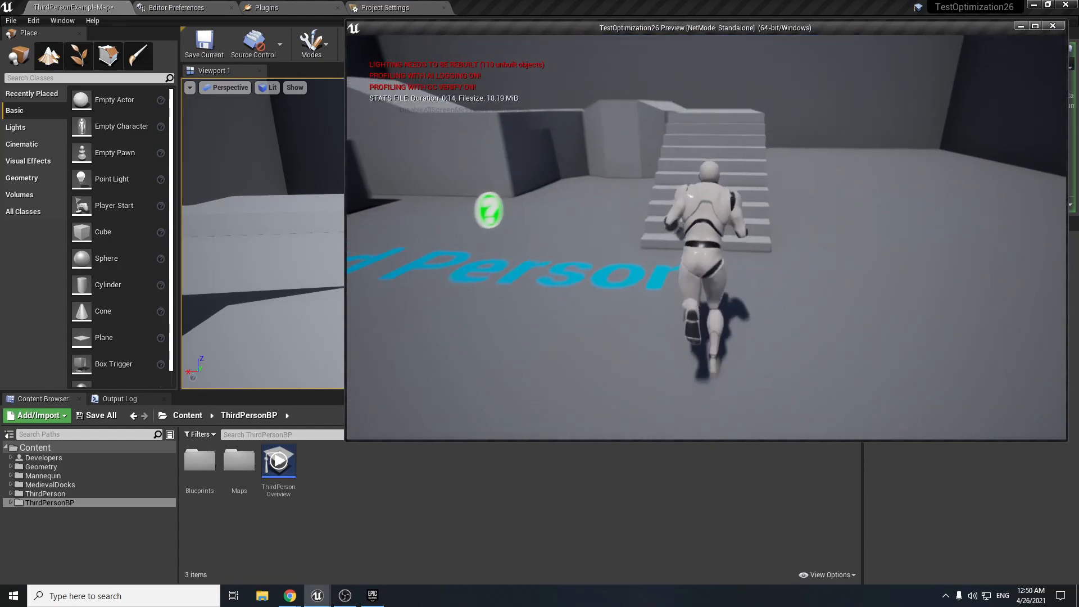
{"action": "key", "text": "space"}
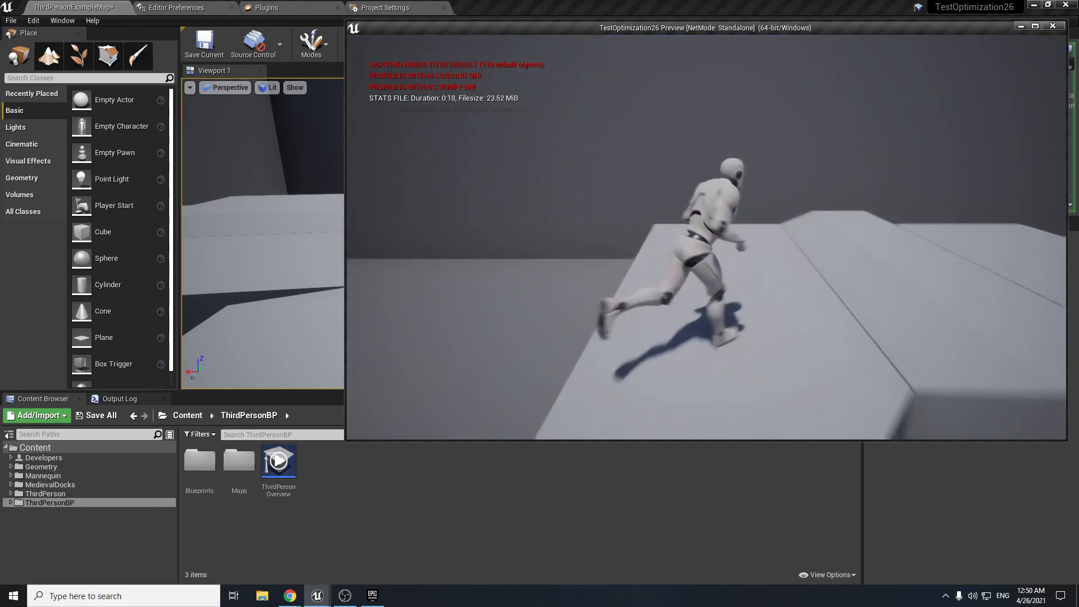
Finish the running stats capture with the console command "Stat StopFile".
{"action": "key", "text": "grave"}
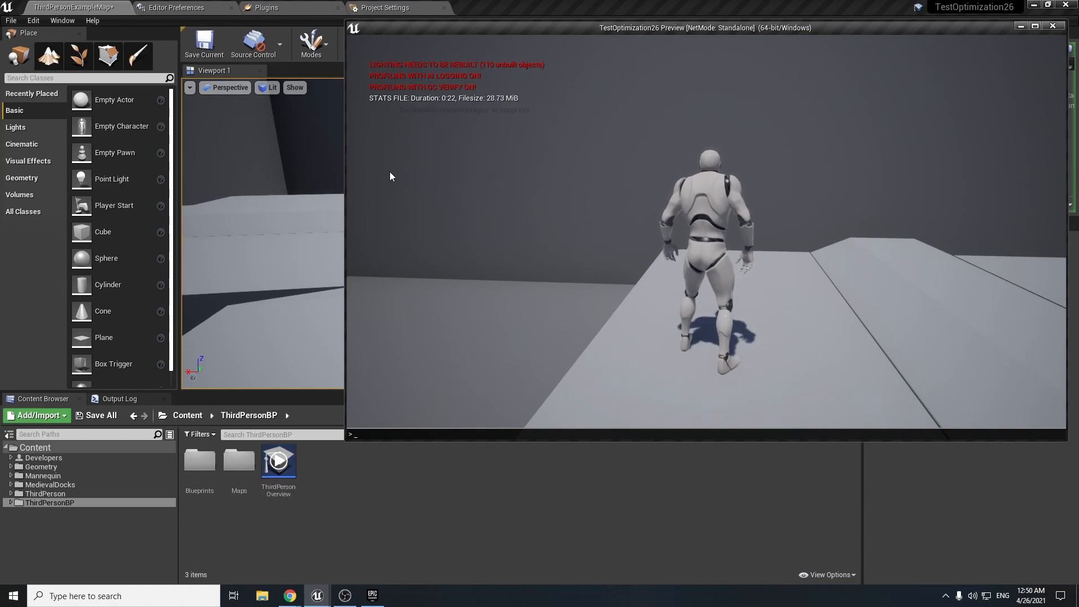
{"action": "type", "text": "stat n"}
{"action": "key", "text": "BackSpace"}
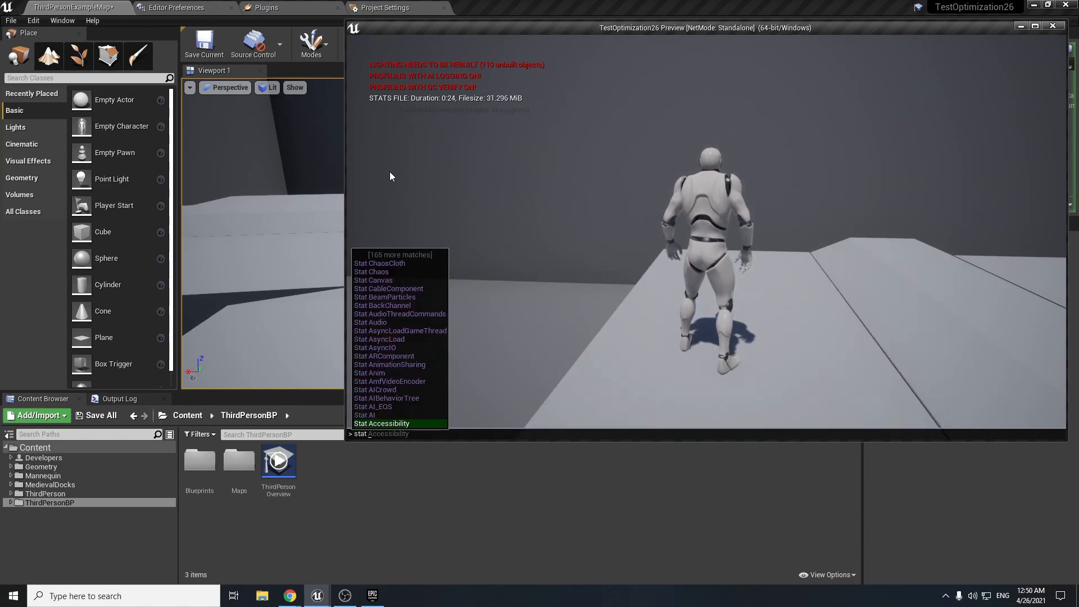
{"action": "type", "text": "s"}
{"action": "type", "text": "topFile"}
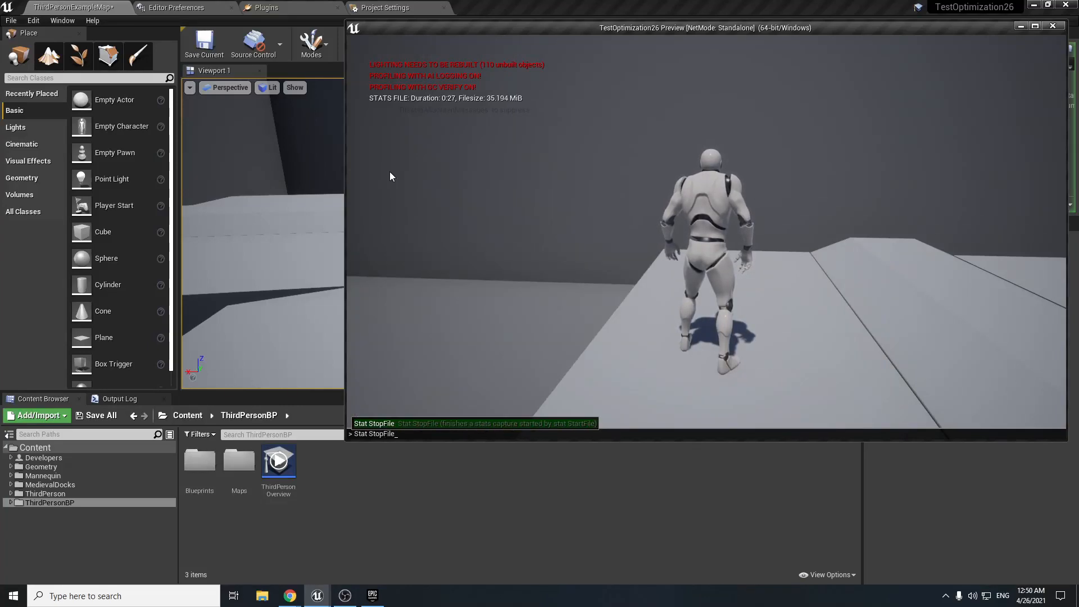
{"action": "key", "text": "Return"}
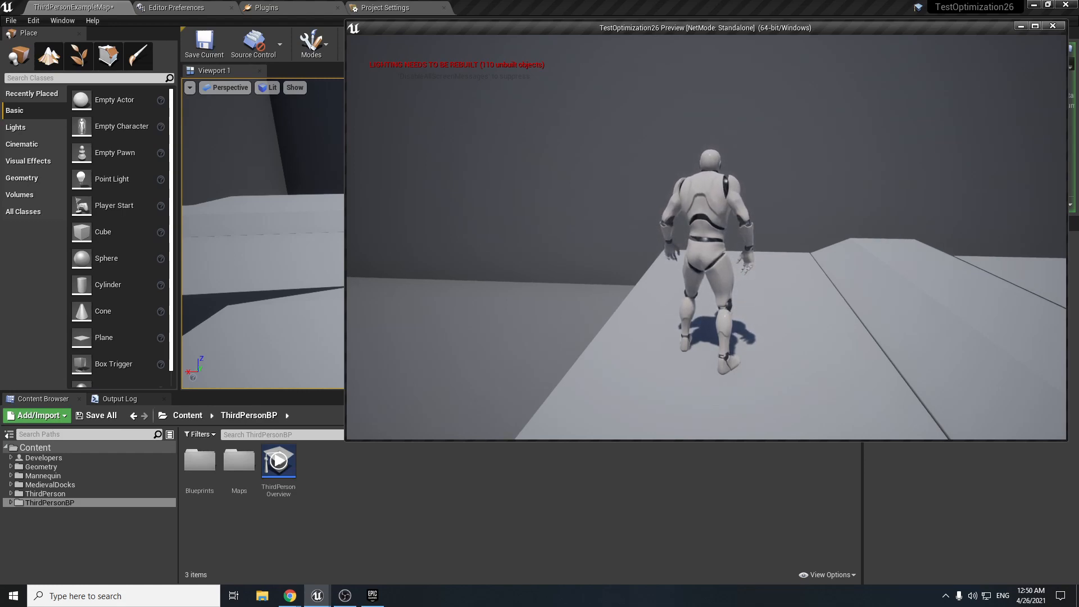
Display the GPU statistics in the game preview with the console command "stat gpu".
{"action": "key", "text": "grave"}
{"action": "type", "text": "stat g"}
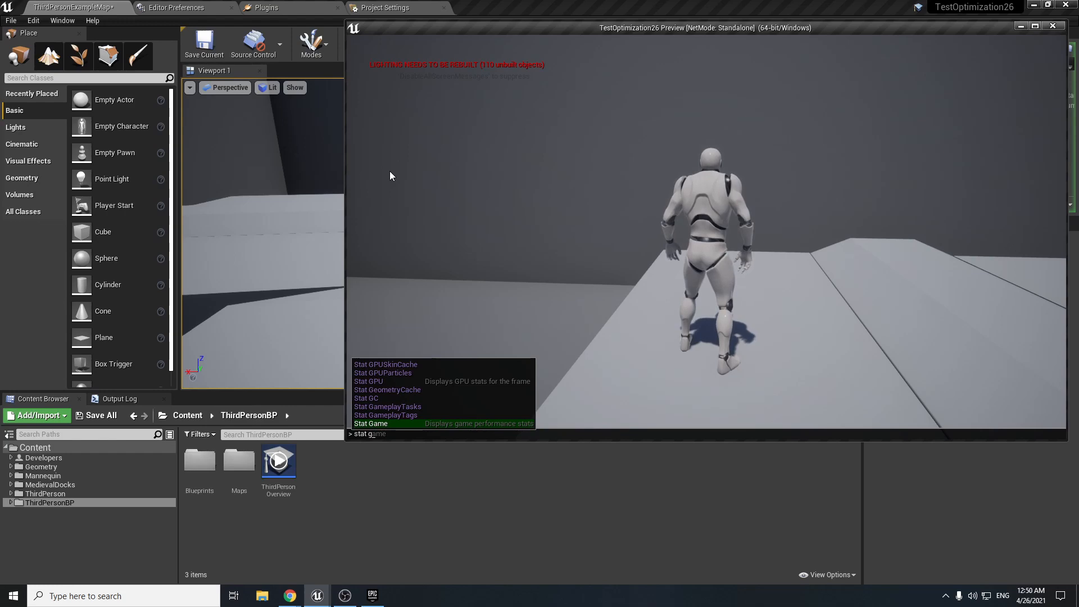
{"action": "type", "text": "pu"}
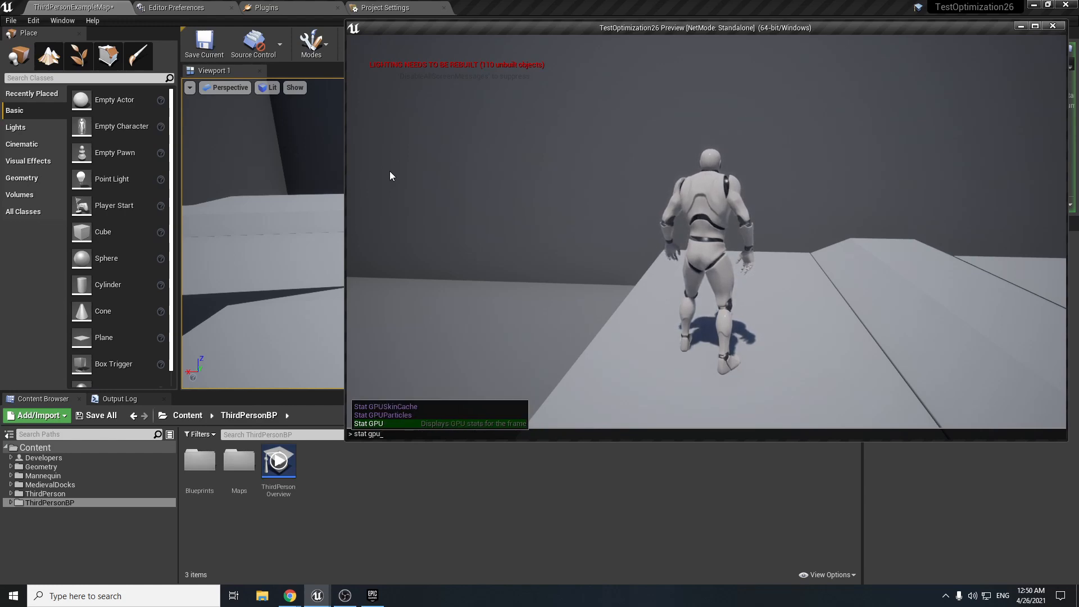
{"action": "key", "text": "Return"}
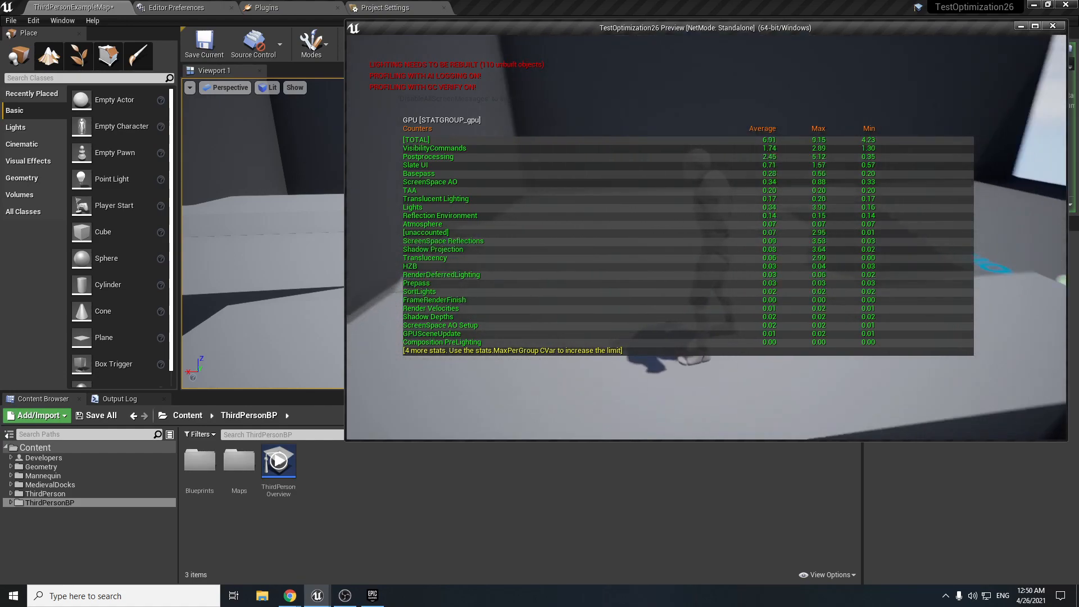
Move the character around the level, facing toward and away from the cube grid, to compare the GPU counters.
{"action": "key", "text": "w"}
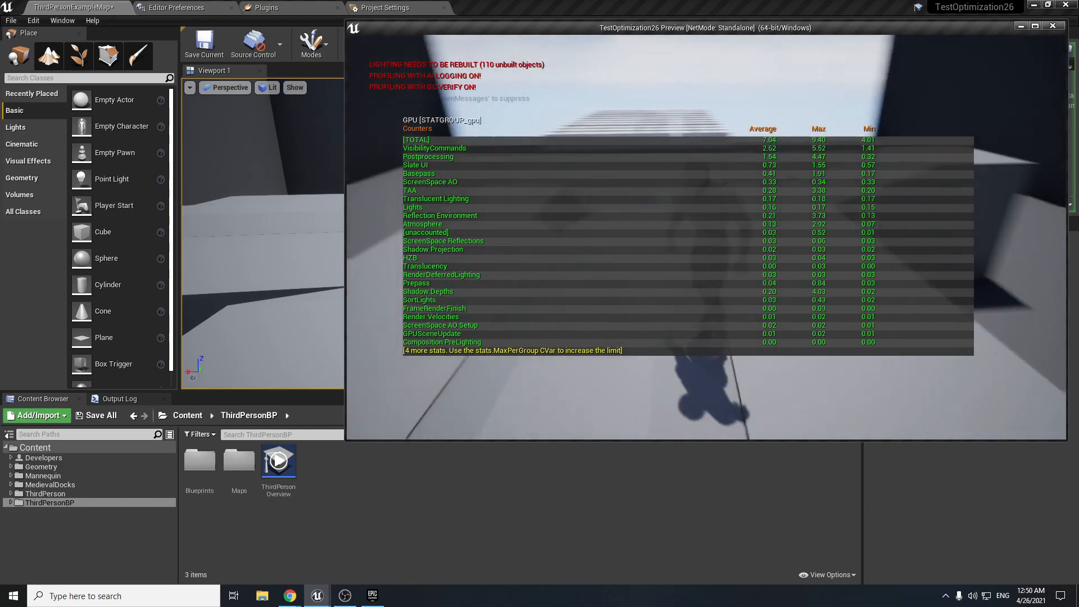
{"action": "key", "text": "w"}
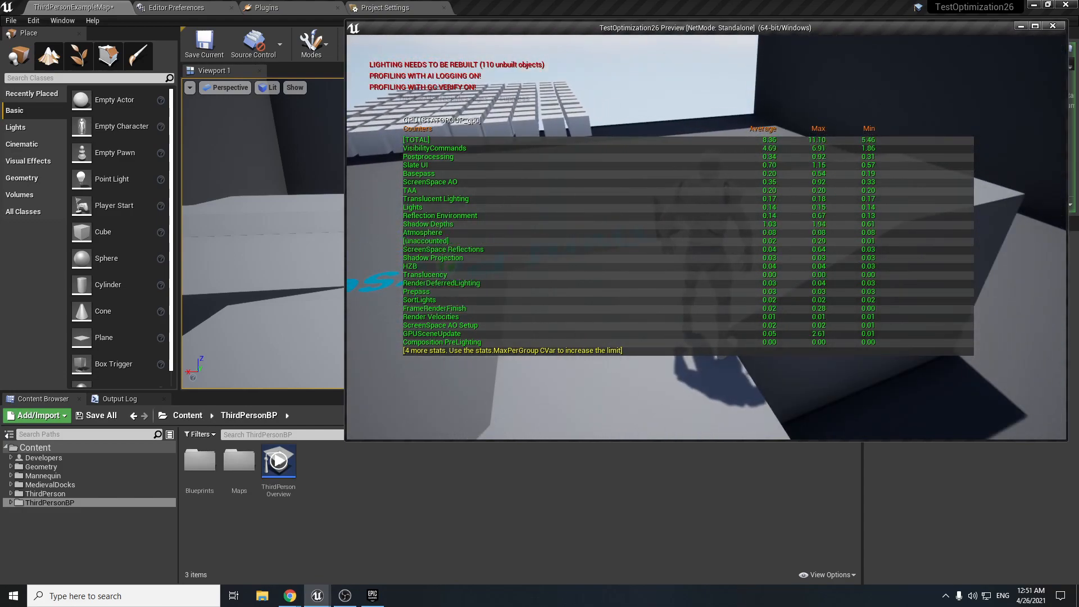
{"action": "key", "text": "w"}
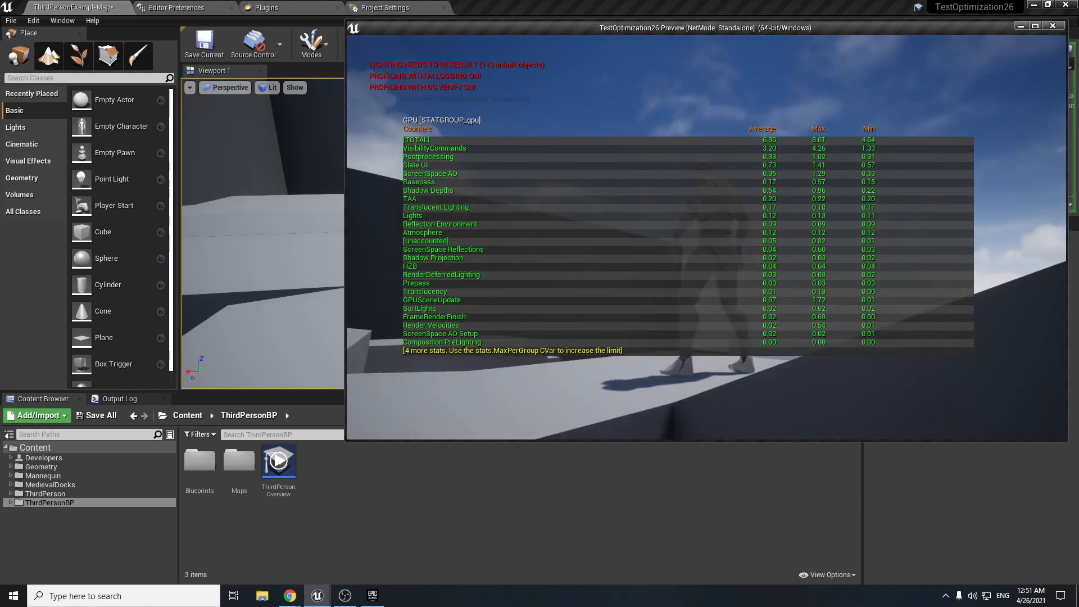
{"action": "key", "text": "w"}
{"action": "key", "text": "w"}
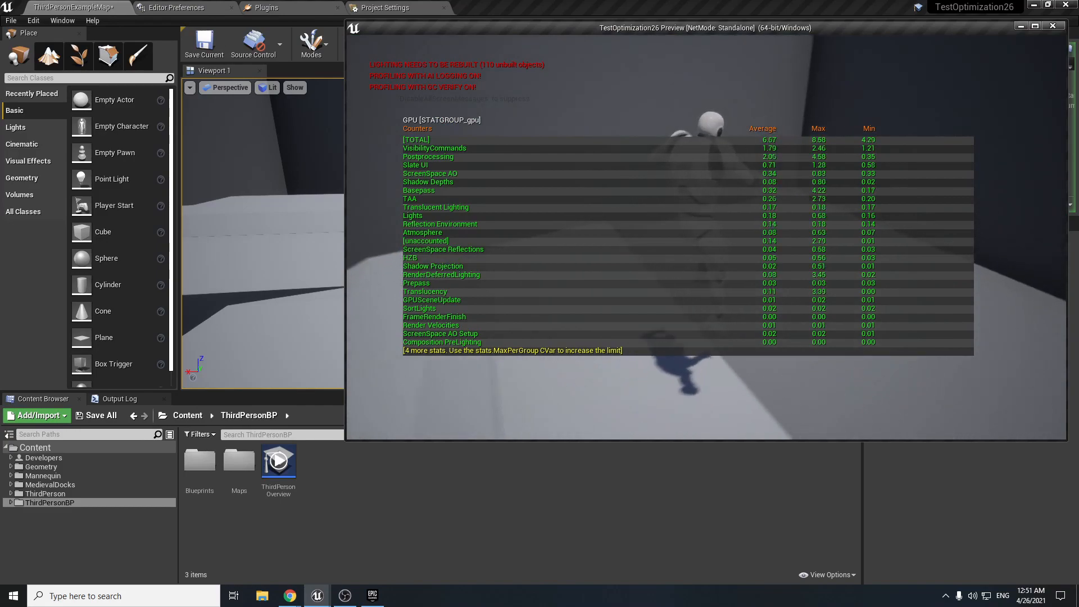
{"action": "key", "text": "space"}
{"action": "key", "text": "w"}
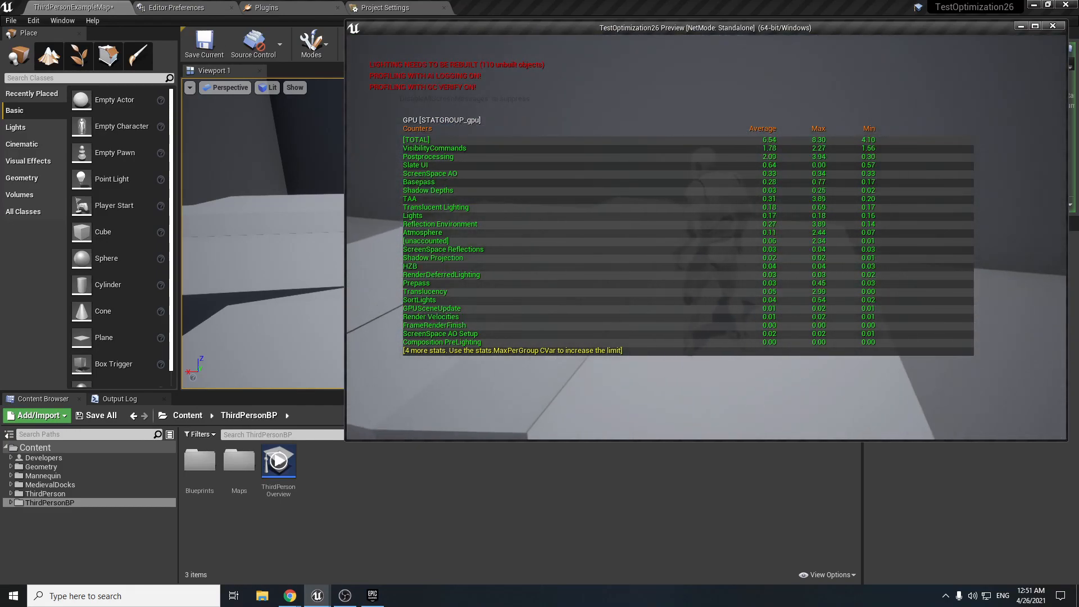
Remove the GPU statistics from the game preview with the console command "stat none".
{"action": "key", "text": "grave"}
{"action": "type", "text": "stat n"}
{"action": "type", "text": "one"}
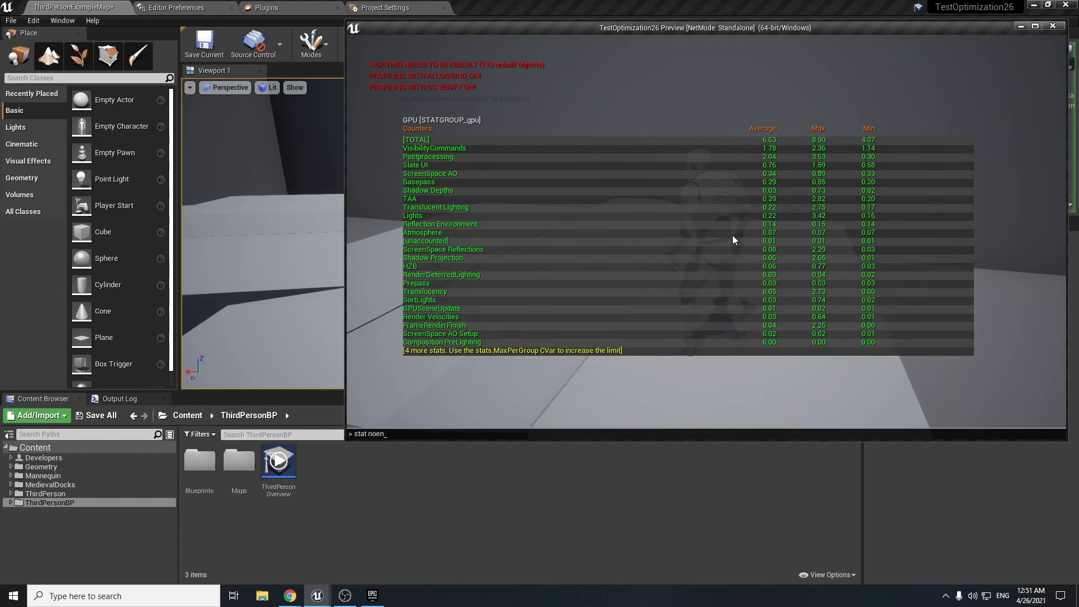
{"action": "key", "text": "Return"}
{"action": "key", "text": "grave"}
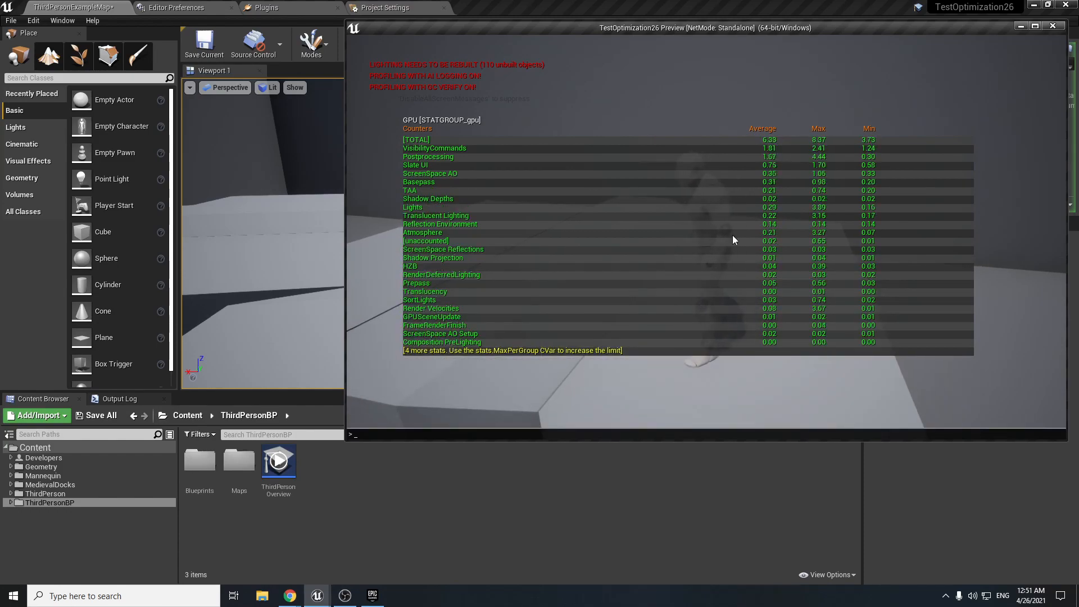
{"action": "type", "text": "stat none"}
{"action": "key", "text": "Return"}
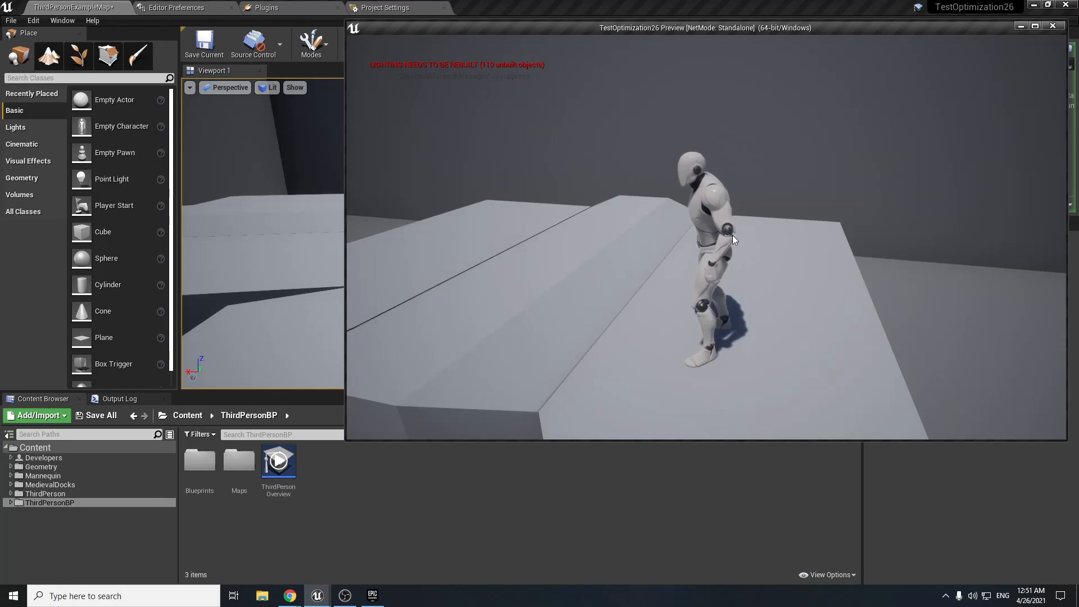
End the game preview and look over the ramps and cube grid from above in the level viewport.
{"action": "key", "text": "Escape"}
{"action": "right_click_drag", "start_coordinate": [732, 234], "coordinate": [843, 219]}
{"action": "right_click_drag", "start_coordinate": [521, 234], "coordinate": [262, 244]}
{"action": "right_click_drag", "start_coordinate": [565, 254], "coordinate": [610, 281]}
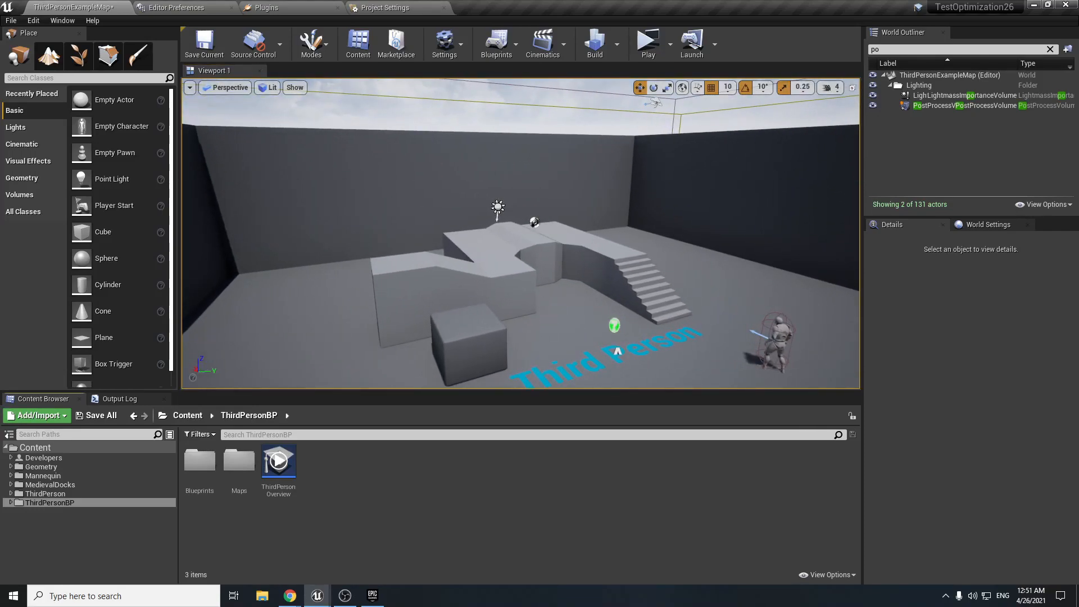
{"action": "right_click_drag", "start_coordinate": [472, 270], "coordinate": [747, 247]}
{"action": "right_click_drag", "start_coordinate": [478, 241], "coordinate": [821, 248]}
{"action": "right_click_drag", "start_coordinate": [520, 234], "coordinate": [526, 288]}
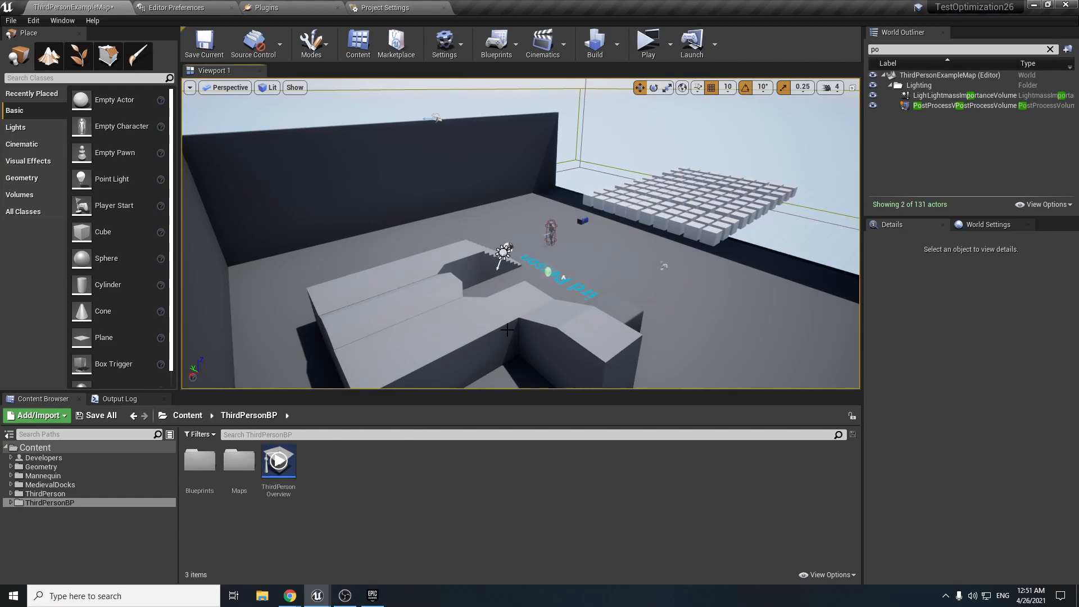
{"action": "left_click", "coordinate": [62, 21]}
{"action": "left_click", "coordinate": [82, 166]}
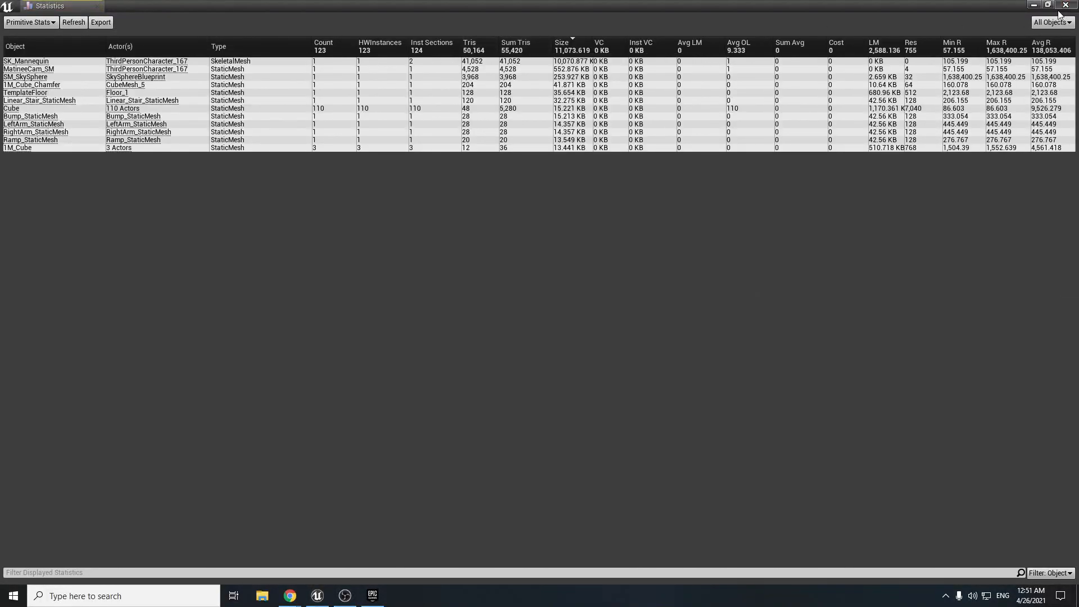
{"action": "left_click", "coordinate": [1065, 4]}
Open the level's Statistics window and examine the Primitive Stats for all objects, including the Cube mesh entry.
{"action": "left_click", "coordinate": [59, 21]}
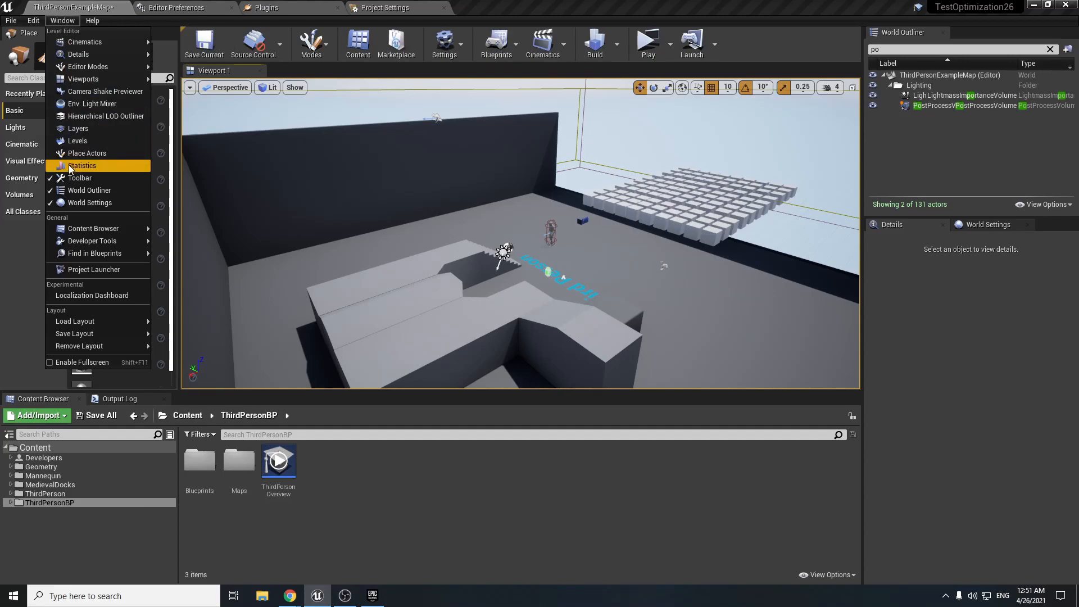
{"action": "left_click", "coordinate": [107, 165]}
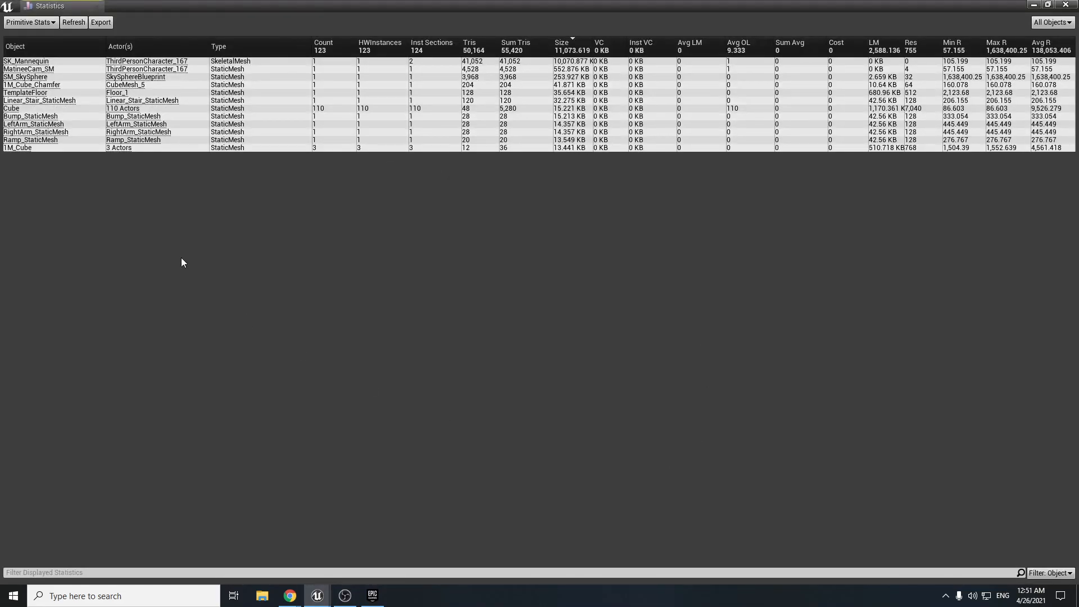
{"action": "left_click", "coordinate": [50, 25]}
{"action": "left_click", "coordinate": [318, 252]}
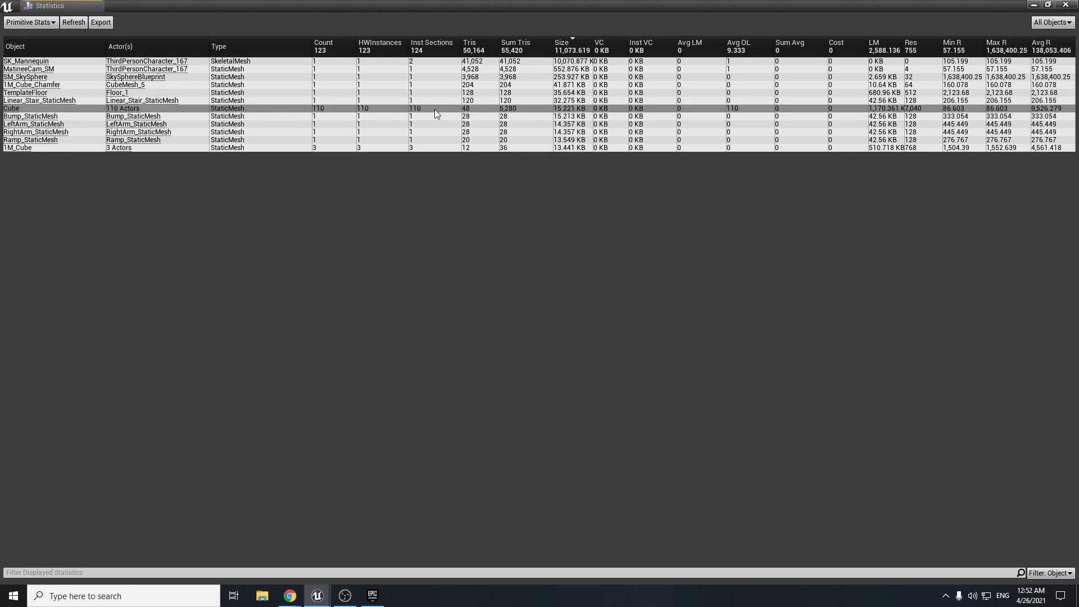
Sort the Primitive Stats by summed triangles and switch the Statistics window to Lighting Build Info.
{"action": "left_click", "coordinate": [526, 54]}
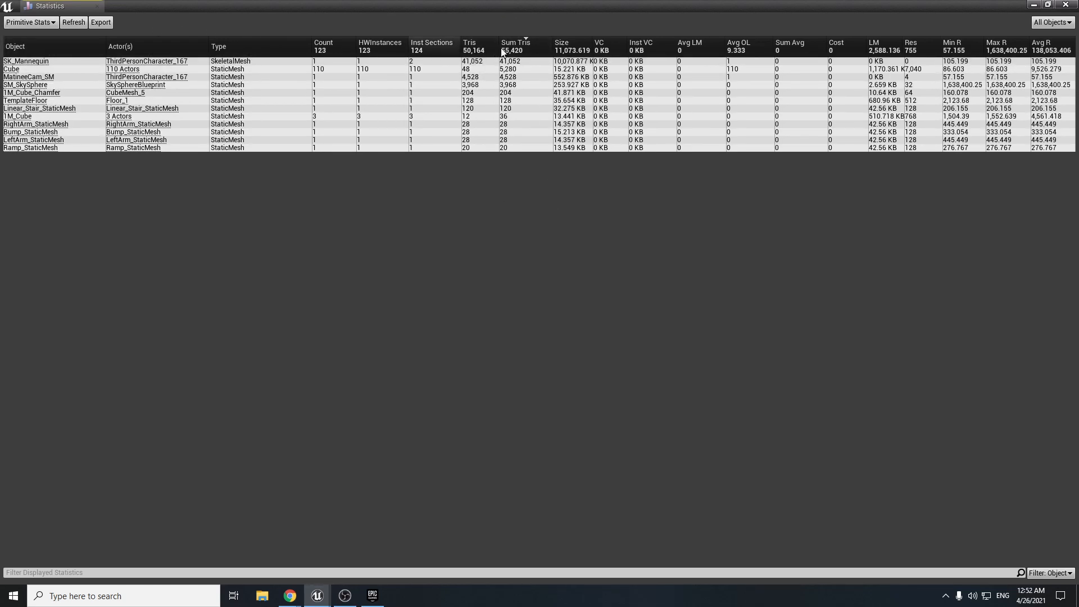
{"action": "left_click", "coordinate": [43, 18]}
{"action": "left_click", "coordinate": [51, 48]}
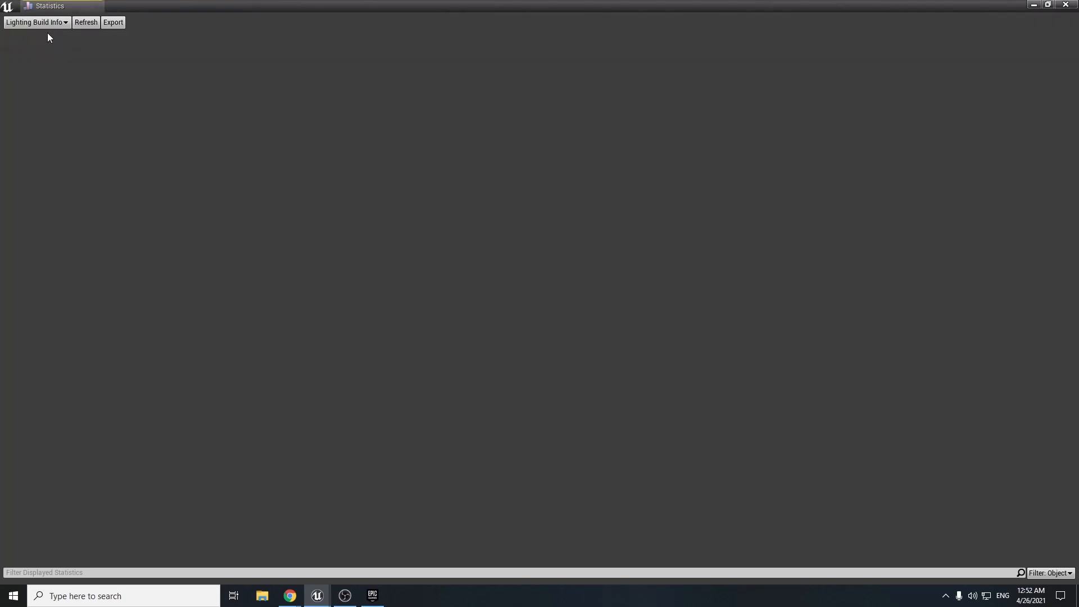
Display the Static Mesh Lighting Info and examine the light map resolution and memory of all listed actors.
{"action": "left_click", "coordinate": [45, 22]}
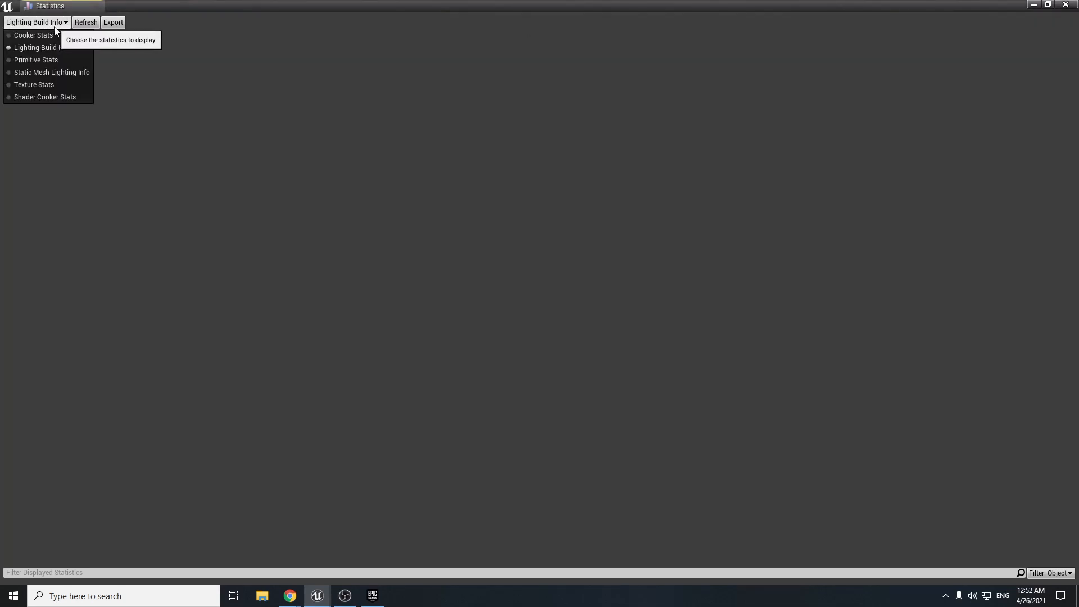
{"action": "left_click", "coordinate": [66, 74]}
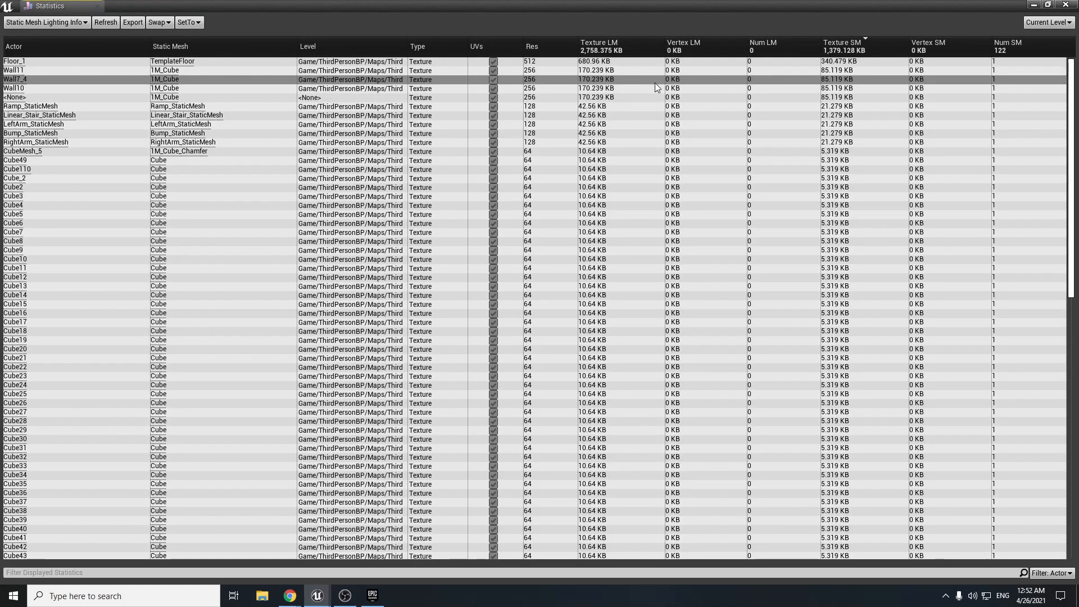
{"action": "scroll", "coordinate": [563, 116], "scroll_direction": "down", "scroll_amount": 10}
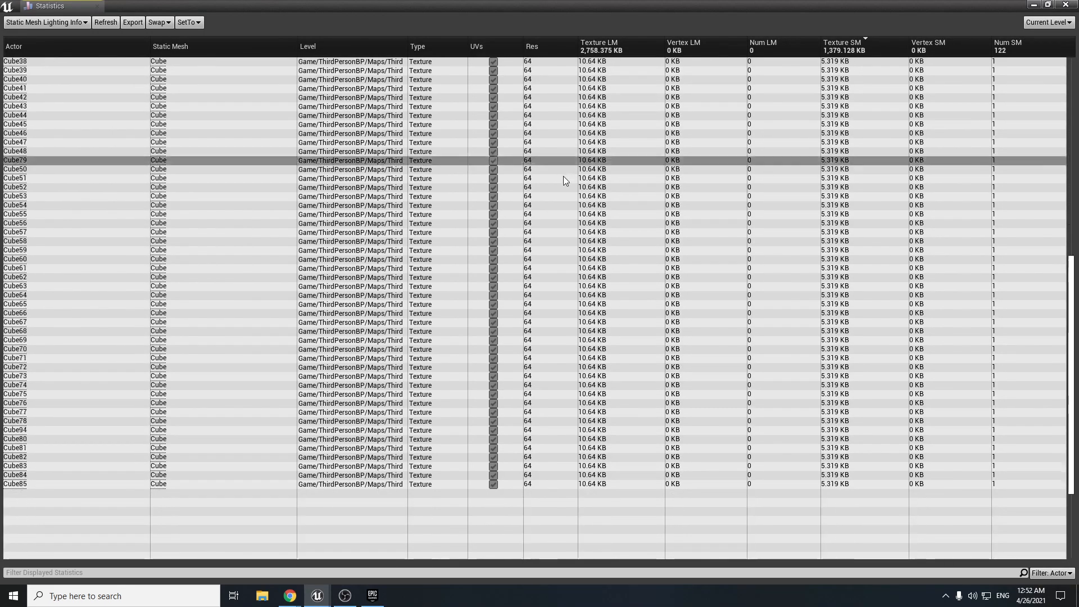
{"action": "scroll", "coordinate": [564, 181], "scroll_direction": "up", "scroll_amount": 10}
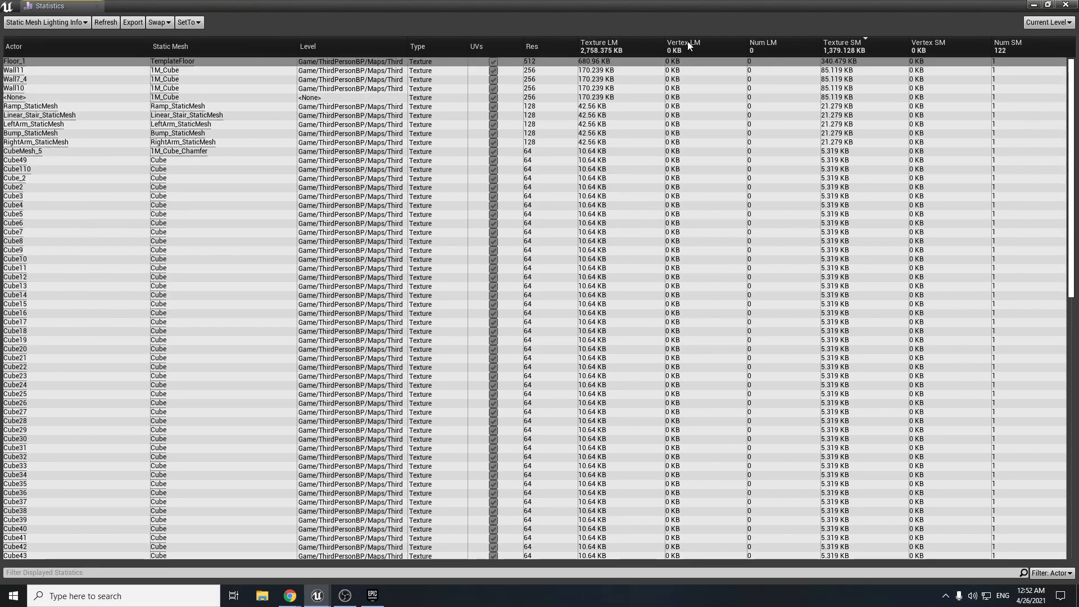
Minimize the Statistics window and place a Sphere above the open floor at about X -950, Y -920, Z 280.
{"action": "left_click", "coordinate": [1033, 5]}
{"action": "right_click_drag", "start_coordinate": [458, 190], "coordinate": [481, 197]}
{"action": "key", "text": "w"}
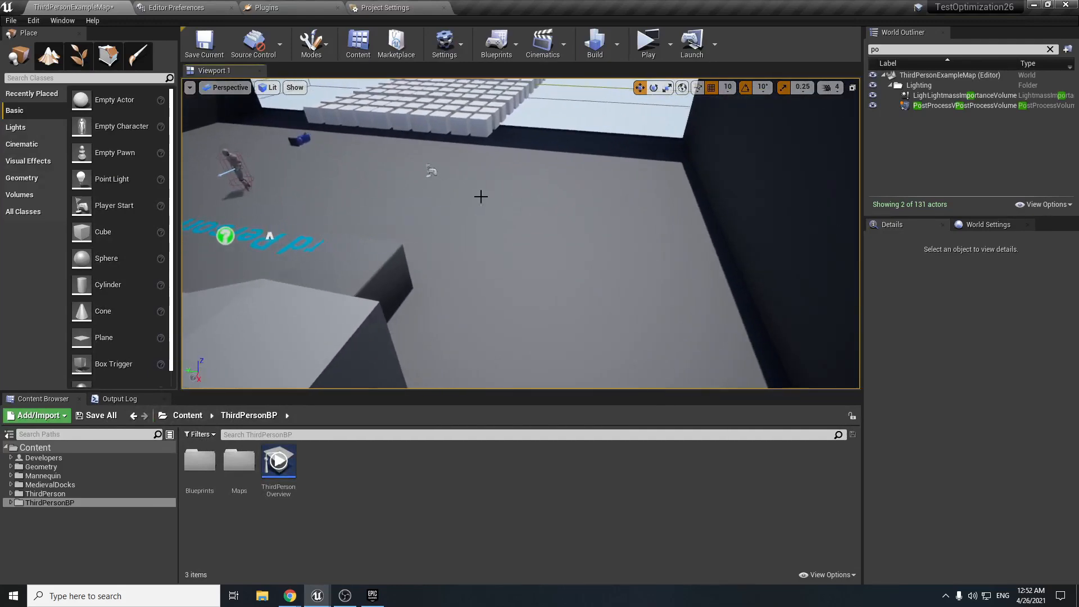
{"action": "scroll", "coordinate": [481, 197], "scroll_direction": "up", "scroll_amount": 2}
{"action": "left_click_drag", "start_coordinate": [120, 260], "coordinate": [580, 144]}
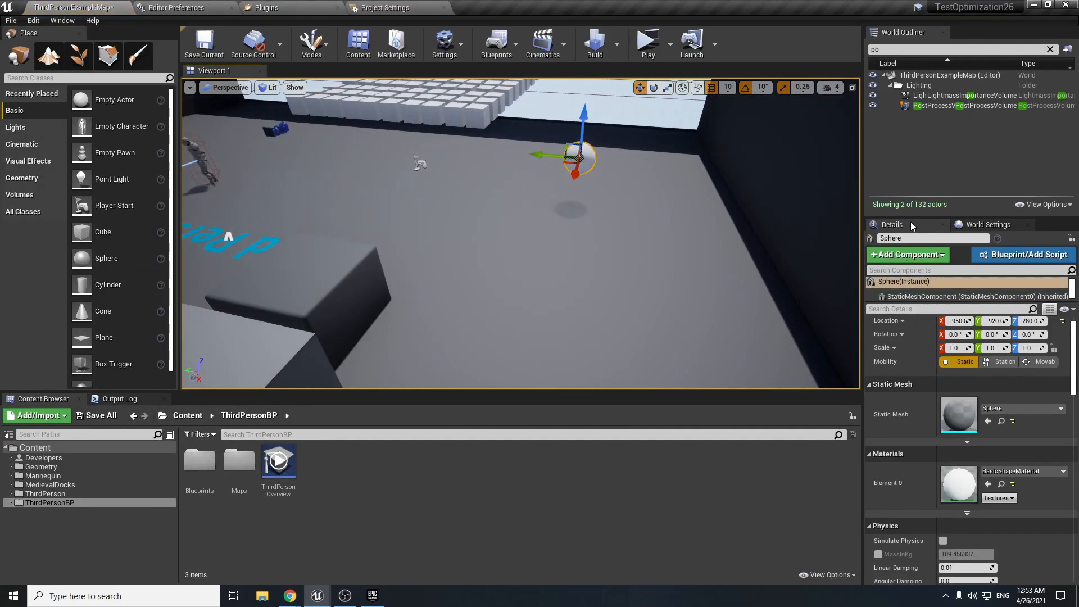
Find the sphere's light map resolution property, enable its override and set it to 4048.
{"action": "key", "text": "w"}
{"action": "right_click_drag", "start_coordinate": [641, 222], "coordinate": [682, 263]}
{"action": "left_click", "coordinate": [923, 309]}
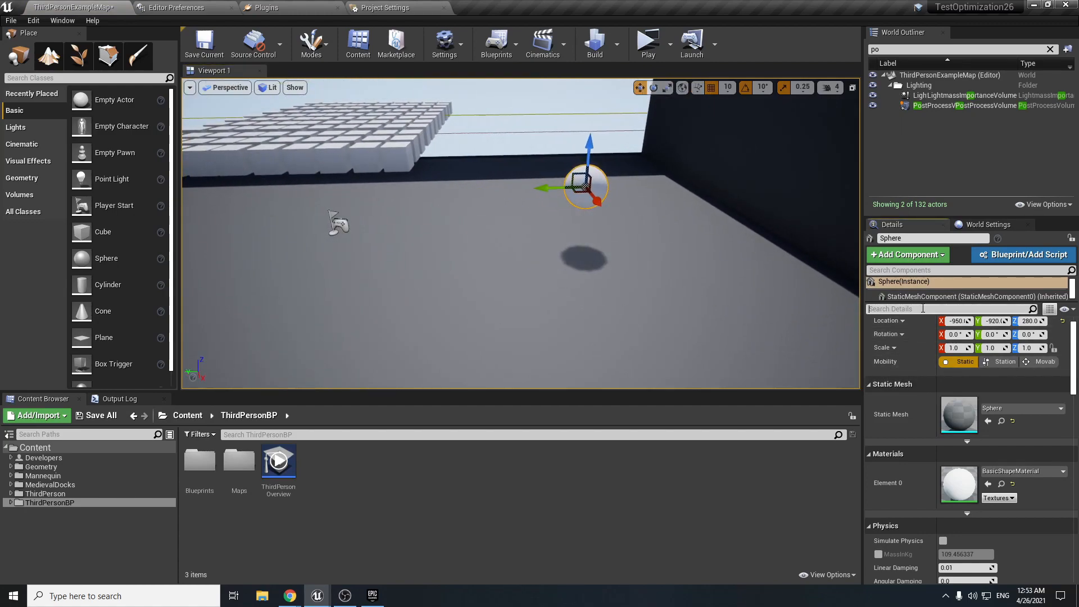
{"action": "type", "text": "res"}
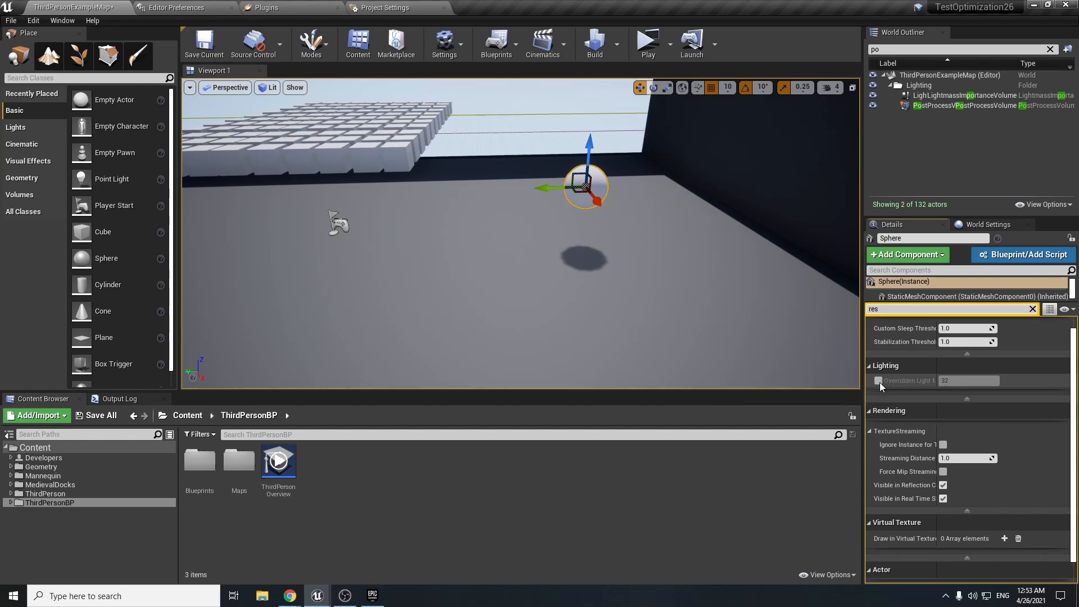
{"action": "left_click", "coordinate": [878, 381]}
{"action": "left_click", "coordinate": [950, 382]}
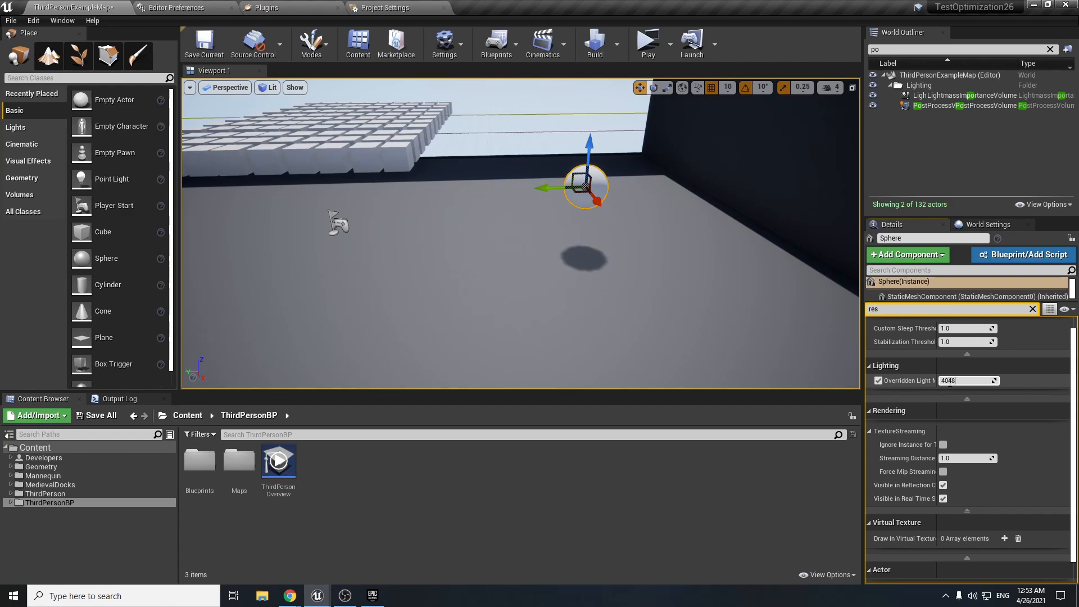
{"action": "key", "text": "Return"}
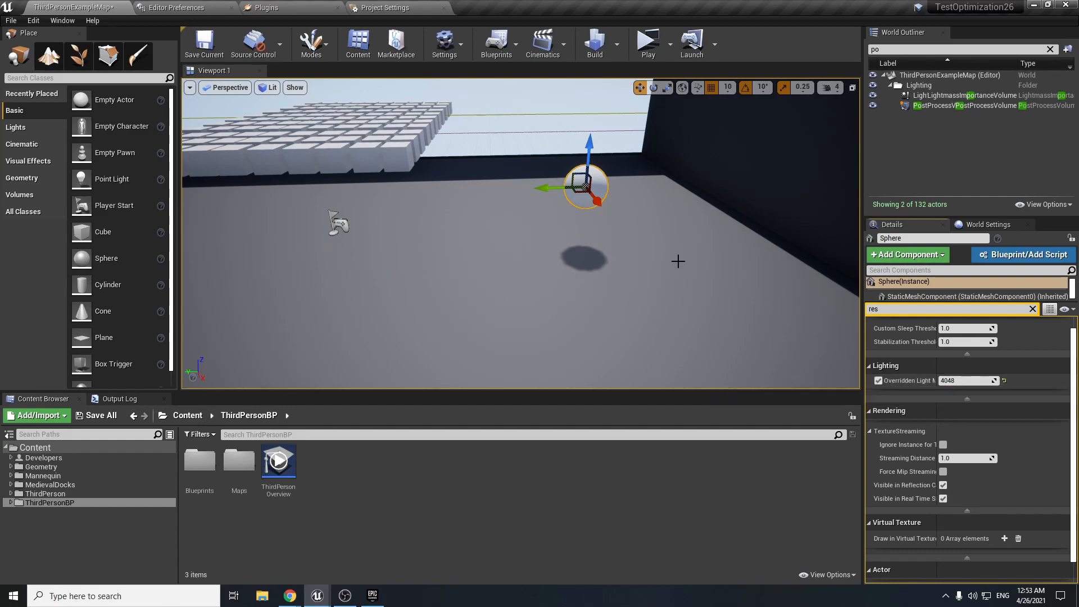
Examine the sphere and its shadow on the floor up close and from different sides.
{"action": "right_click_drag", "start_coordinate": [644, 247], "coordinate": [506, 267]}
{"action": "key", "text": "w"}
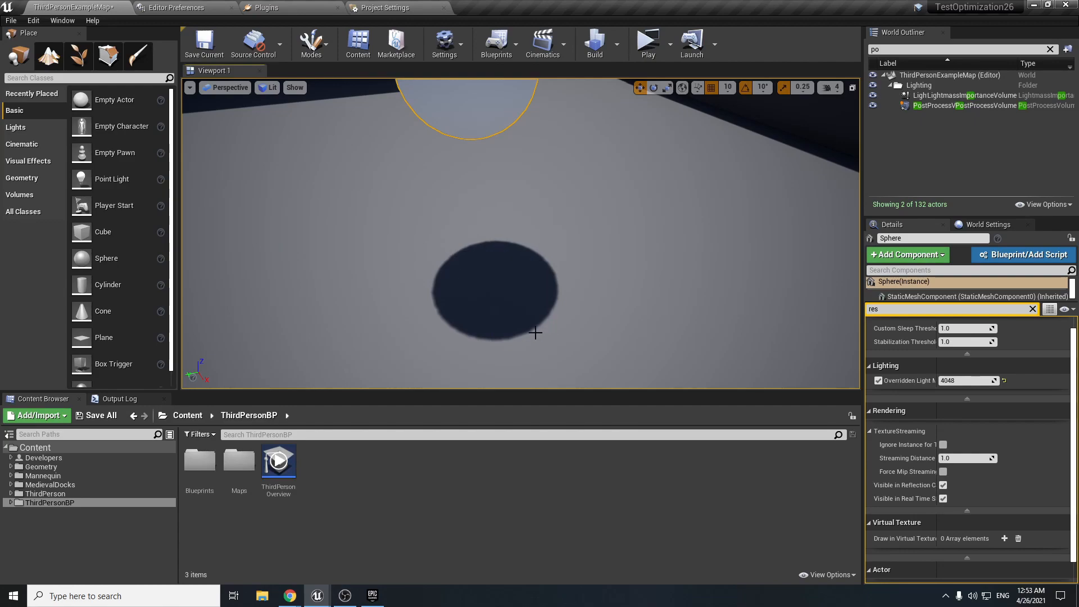
{"action": "key", "text": "d"}
{"action": "right_click_drag", "start_coordinate": [536, 333], "coordinate": [365, 238]}
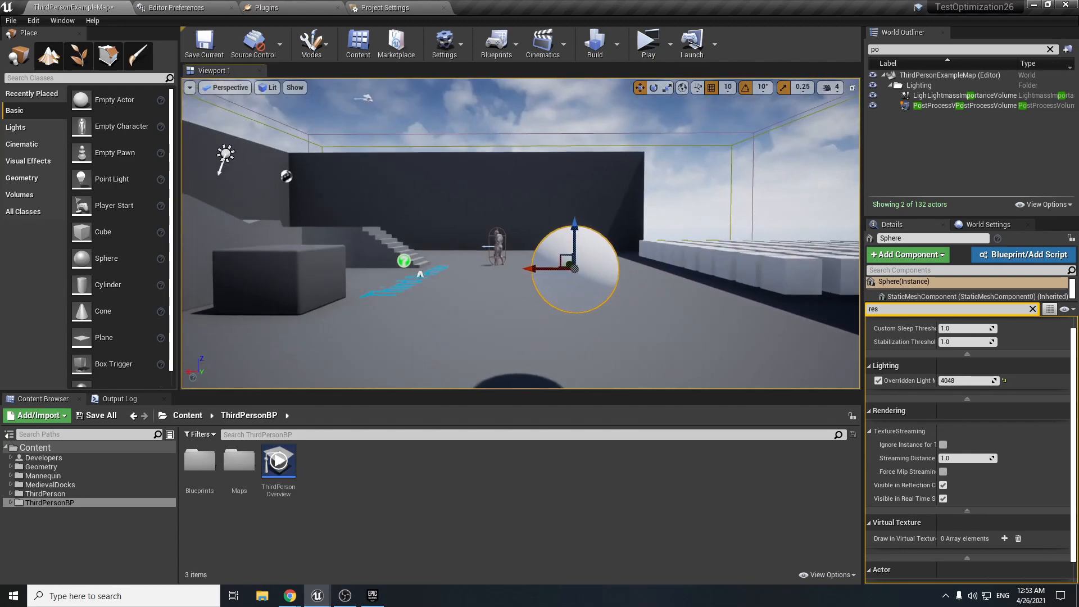
{"action": "key", "text": "a"}
{"action": "right_click_drag", "start_coordinate": [515, 191], "coordinate": [440, 277]}
{"action": "key", "text": "w"}
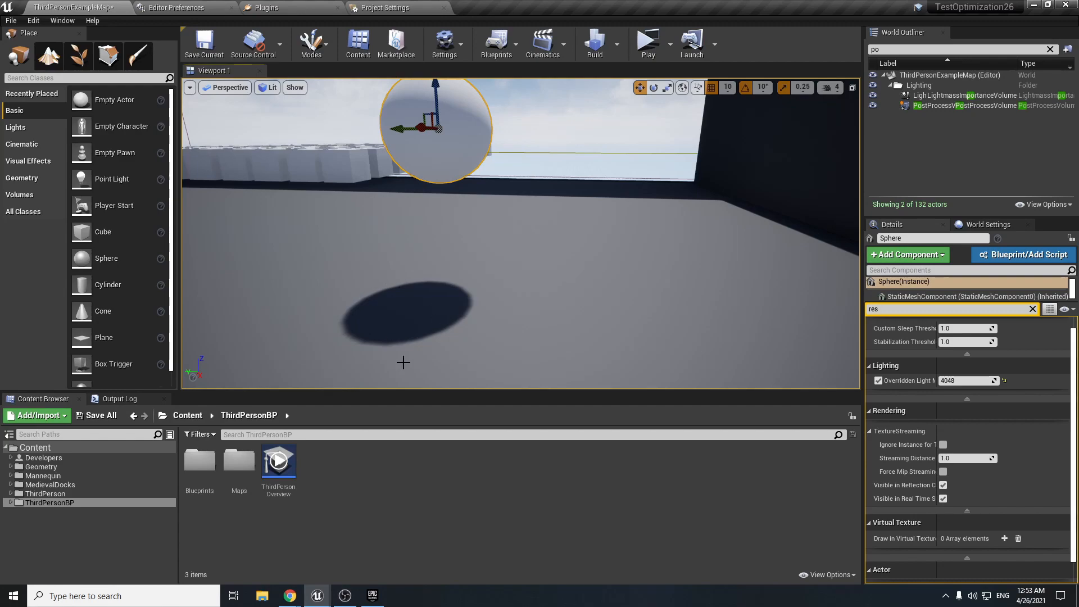
{"action": "right_click_drag", "start_coordinate": [431, 309], "coordinate": [448, 347]}
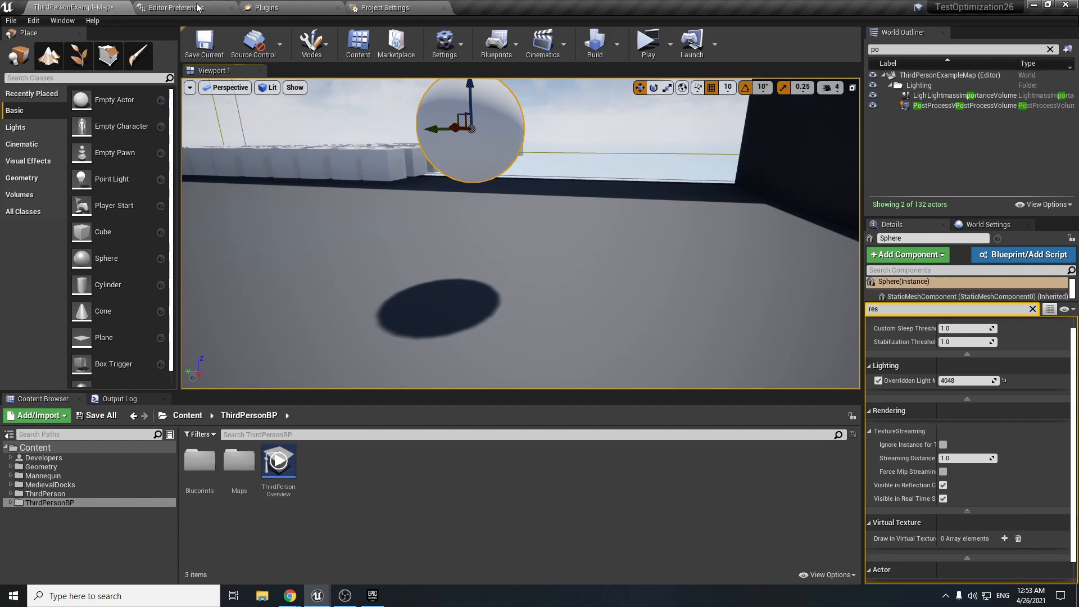
Return to the Statistics window, refresh the Static Mesh Lighting Info and check the sphere's resolution.
{"action": "left_click", "coordinate": [391, 6]}
{"action": "left_click", "coordinate": [79, 7]}
{"action": "mouse_move", "coordinate": [321, 604]}
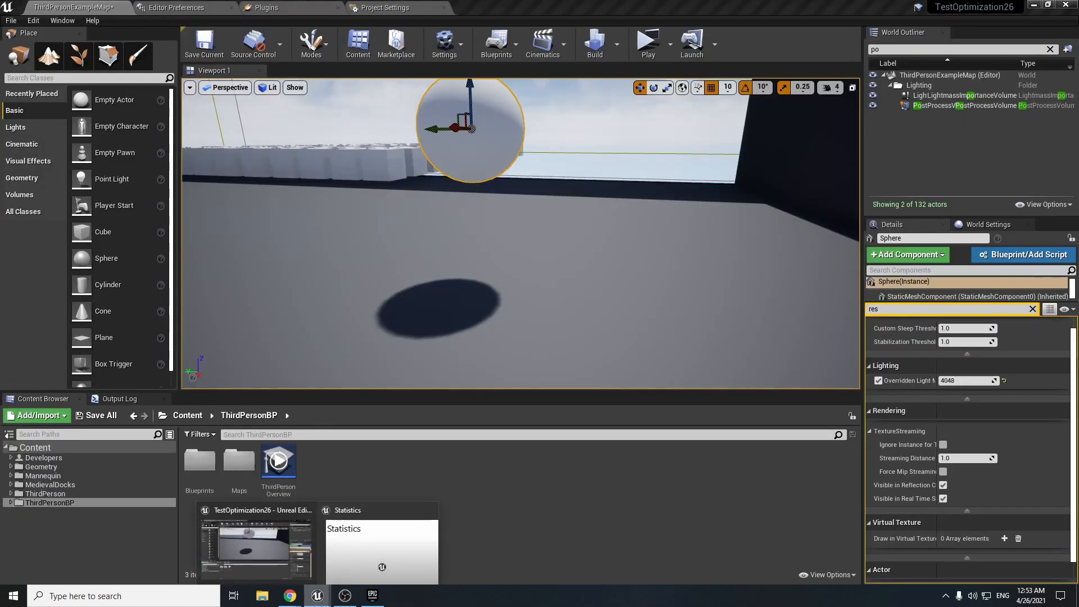
{"action": "left_click", "coordinate": [382, 548]}
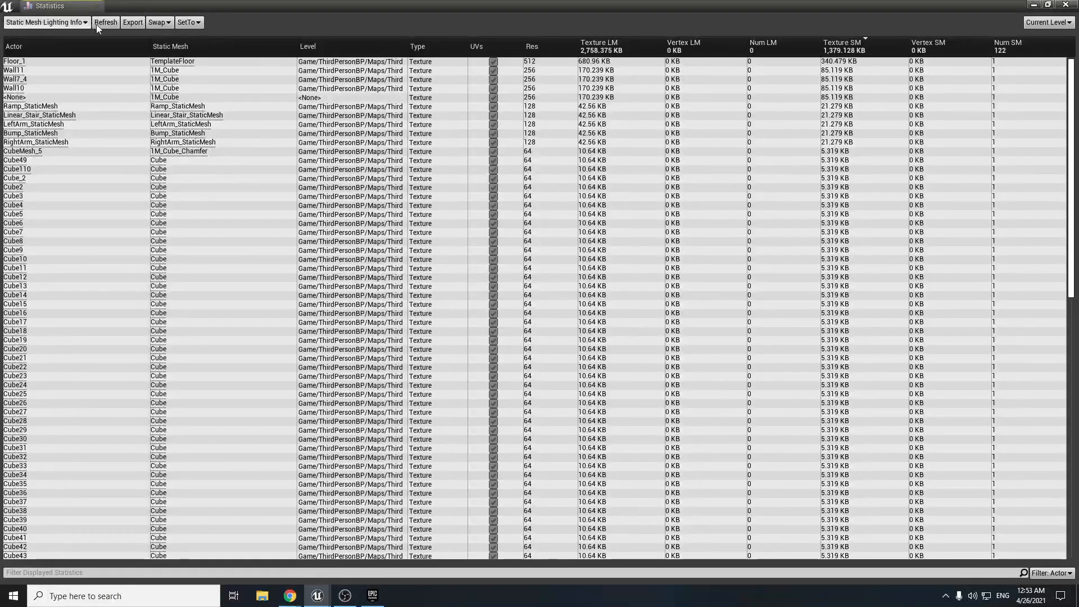
{"action": "left_click", "coordinate": [107, 26]}
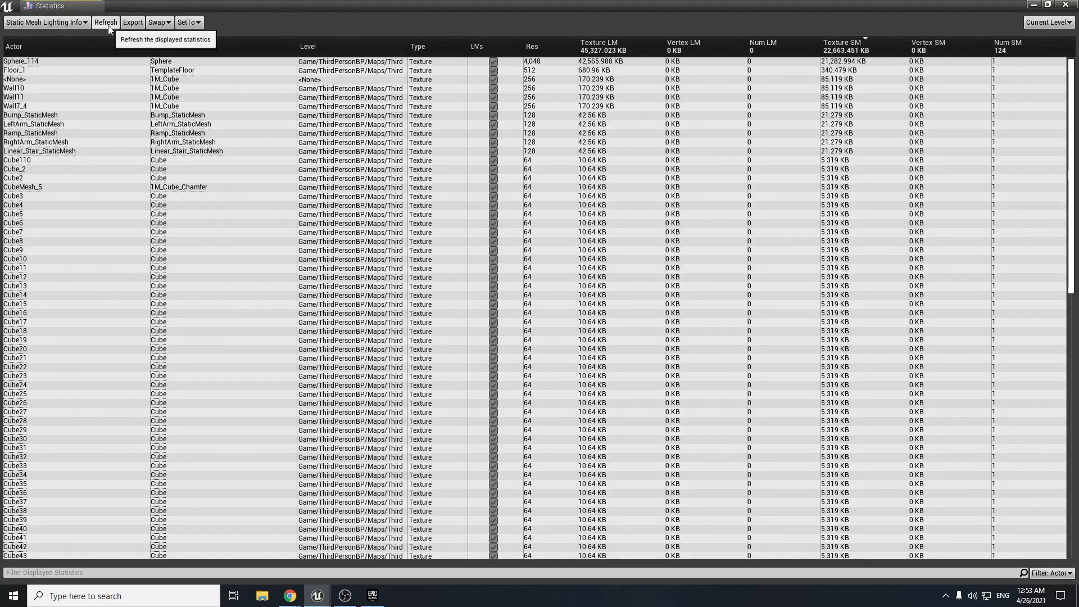
{"action": "left_click", "coordinate": [534, 62]}
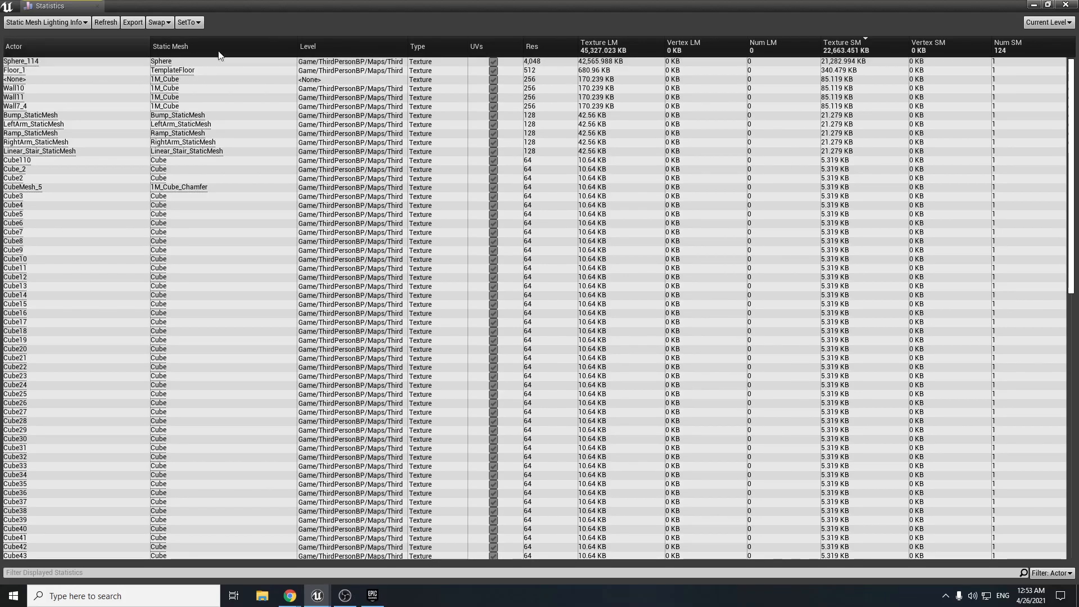
Locate the Sphere_114 actor in the level viewport from its entry in the Statistics window.
{"action": "left_click", "coordinate": [1034, 5]}
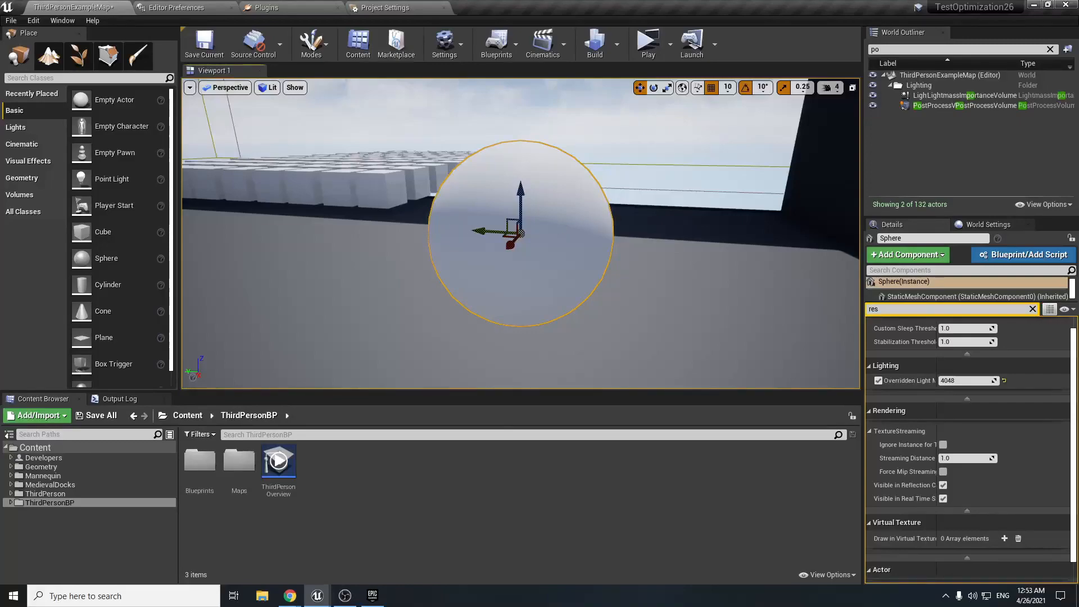
{"action": "left_click", "coordinate": [381, 192]}
{"action": "mouse_move", "coordinate": [310, 590]}
{"action": "left_click", "coordinate": [377, 548]}
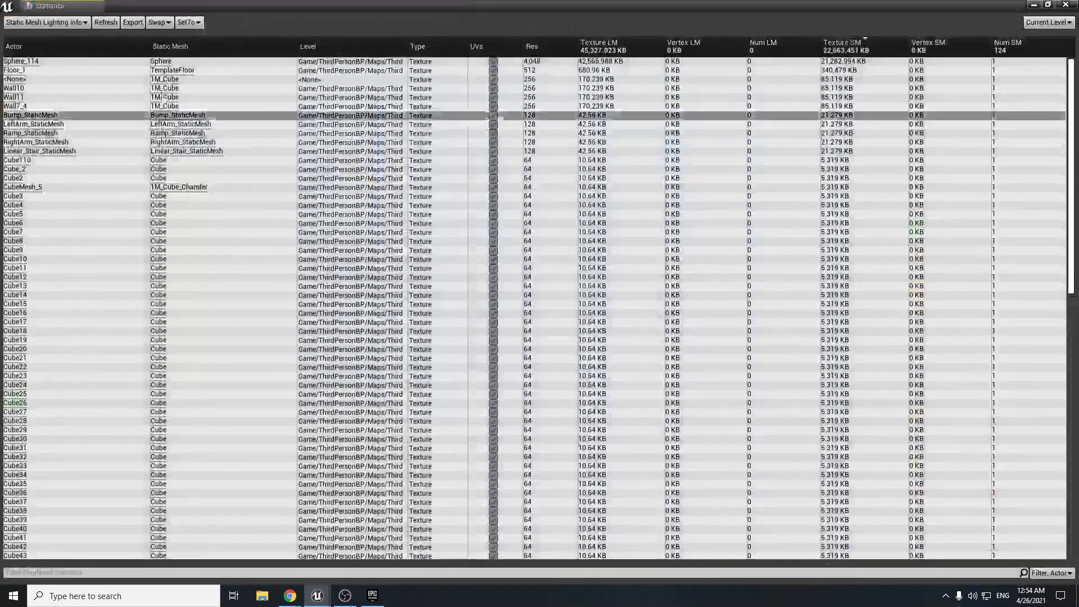
{"action": "left_click", "coordinate": [23, 63]}
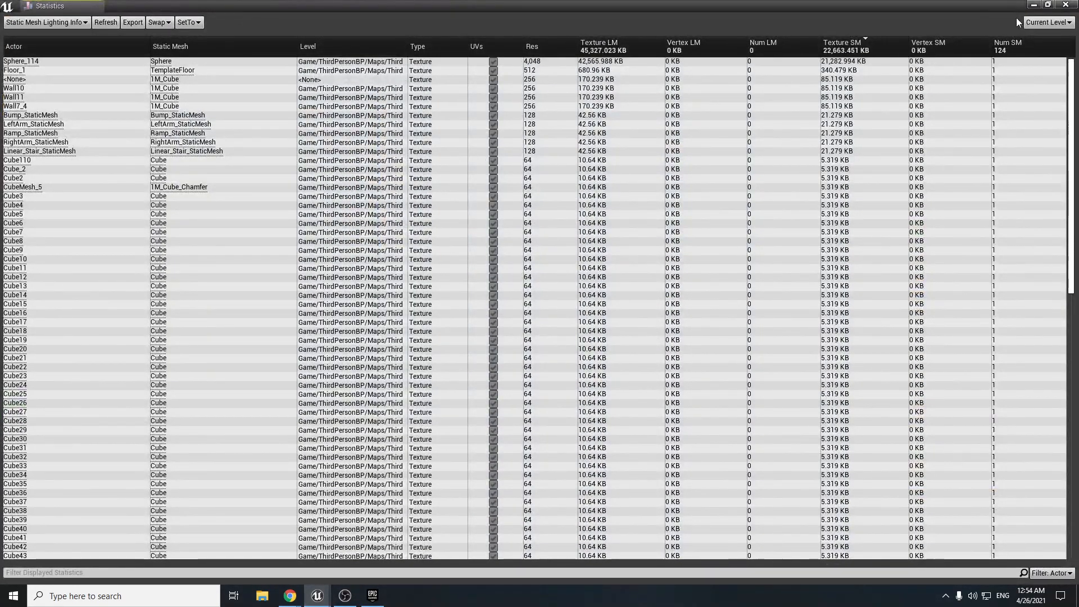
{"action": "left_click", "coordinate": [1034, 5]}
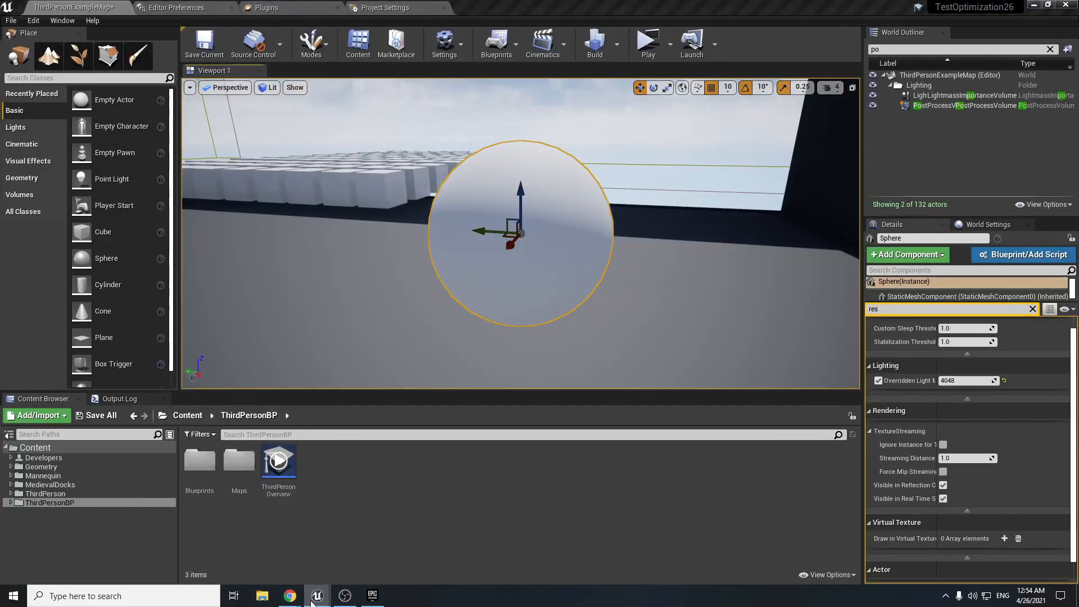
Compare the Texture LM memory of the Sphere_114 and Floor_1 entries in the Statistics window.
{"action": "mouse_move", "coordinate": [316, 595]}
{"action": "left_click", "coordinate": [373, 534]}
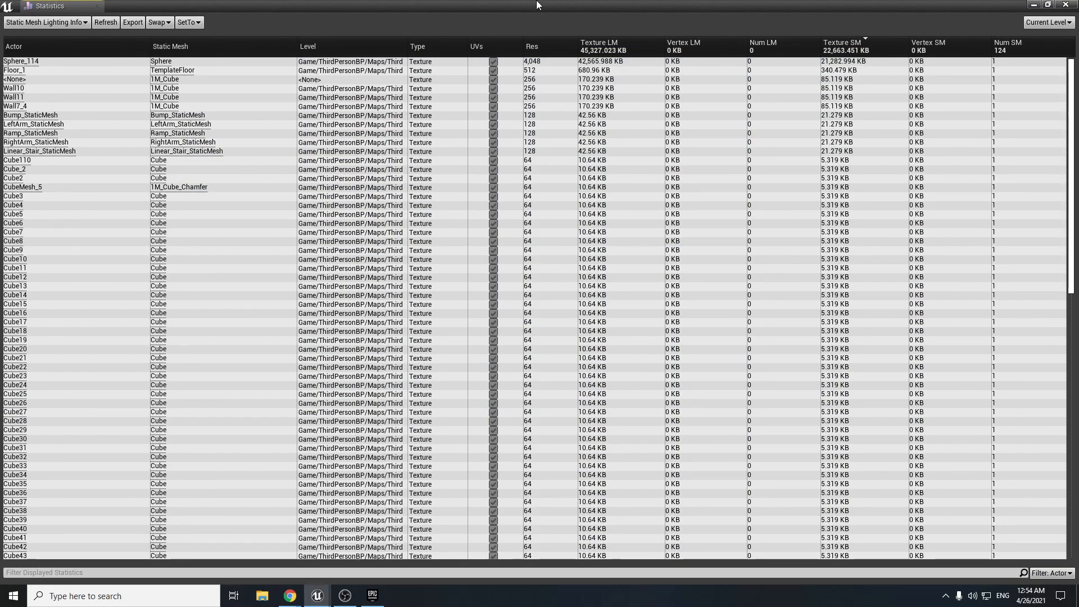
{"action": "left_click", "coordinate": [591, 63]}
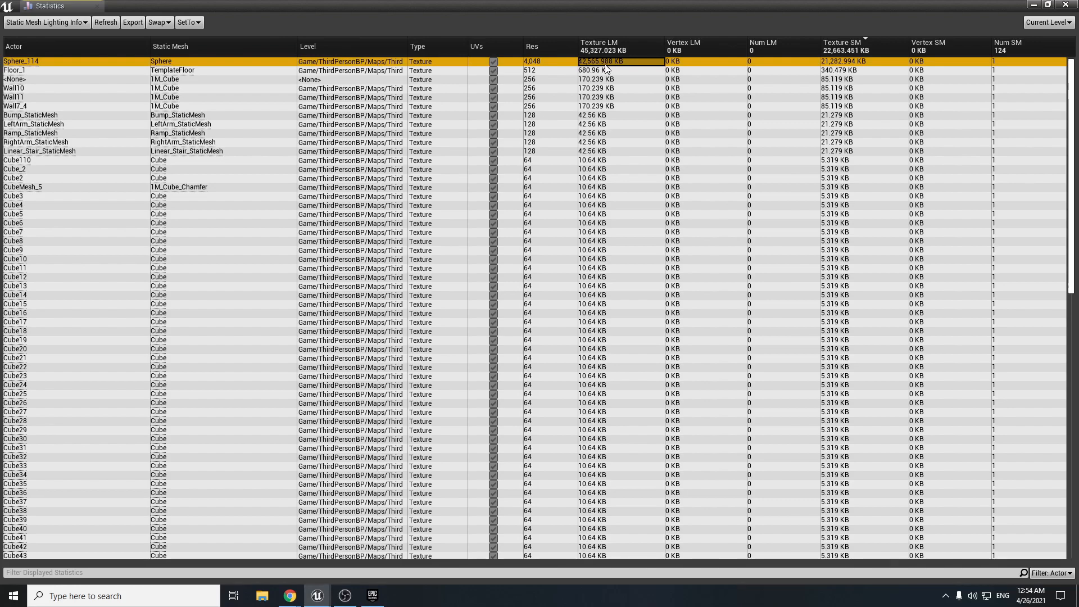
{"action": "left_click", "coordinate": [606, 71]}
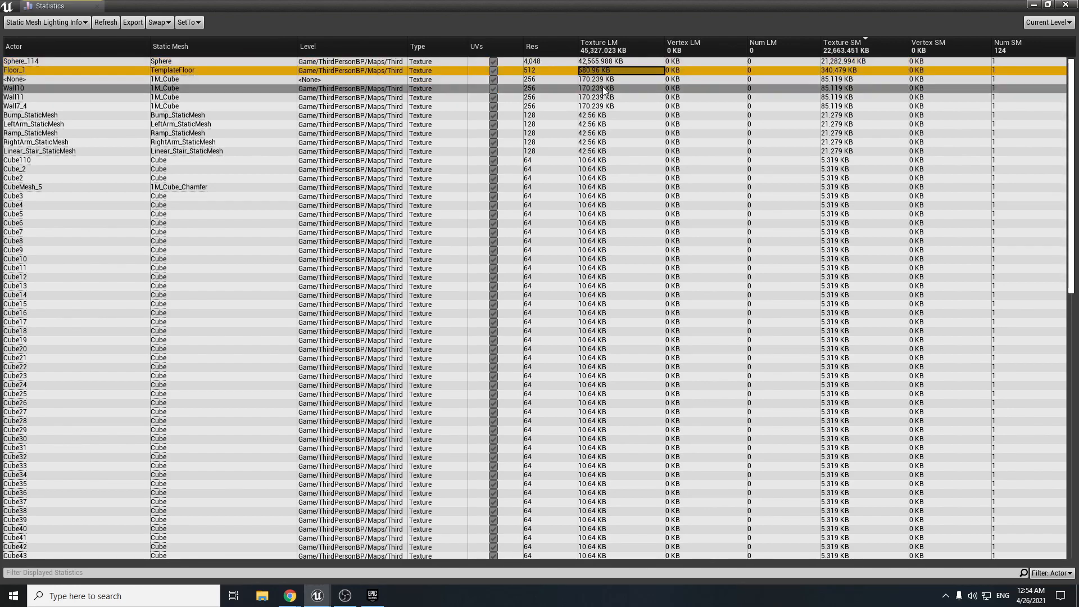
{"action": "left_click", "coordinate": [599, 61]}
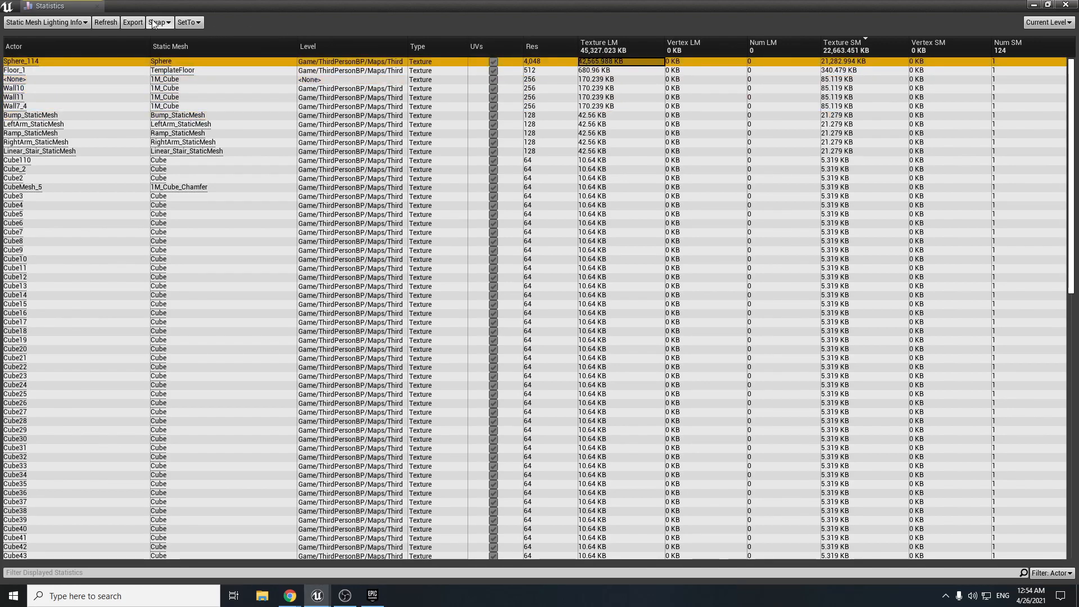
Close the Statistics window and delete the sphere from the level.
{"action": "left_click", "coordinate": [98, 8]}
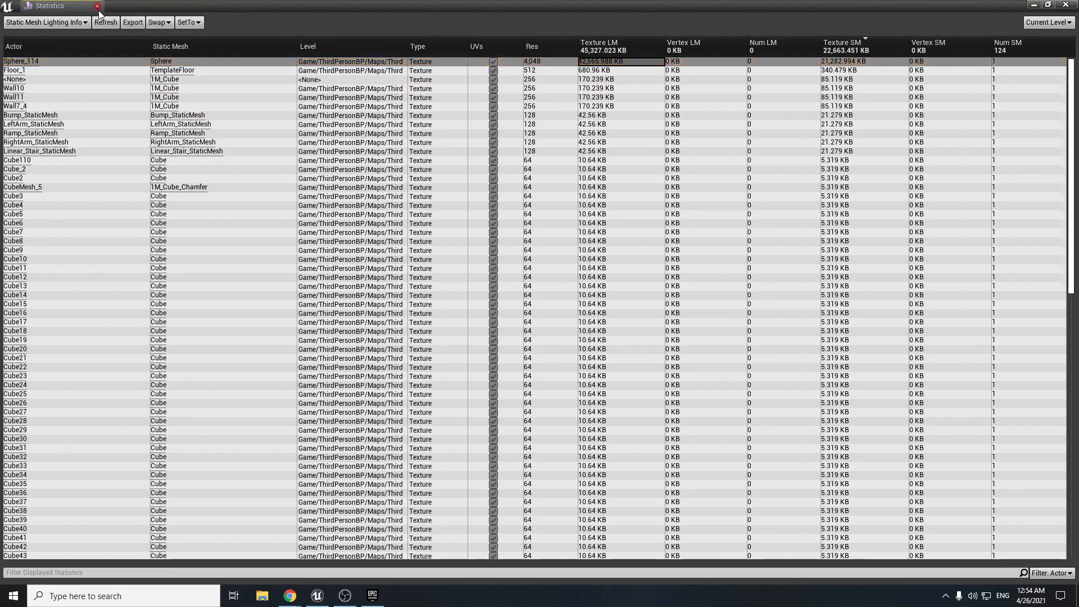
{"action": "key", "text": "Delete"}
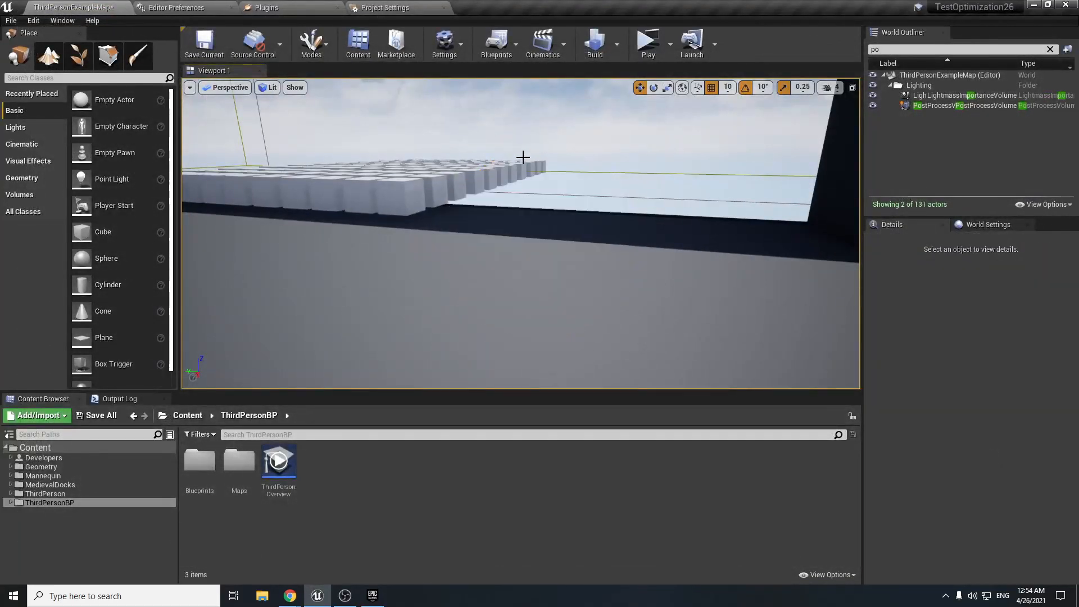
Reopen the Statistics window and display the Texture Stats.
{"action": "left_click", "coordinate": [378, 407]}
{"action": "left_click", "coordinate": [82, 164]}
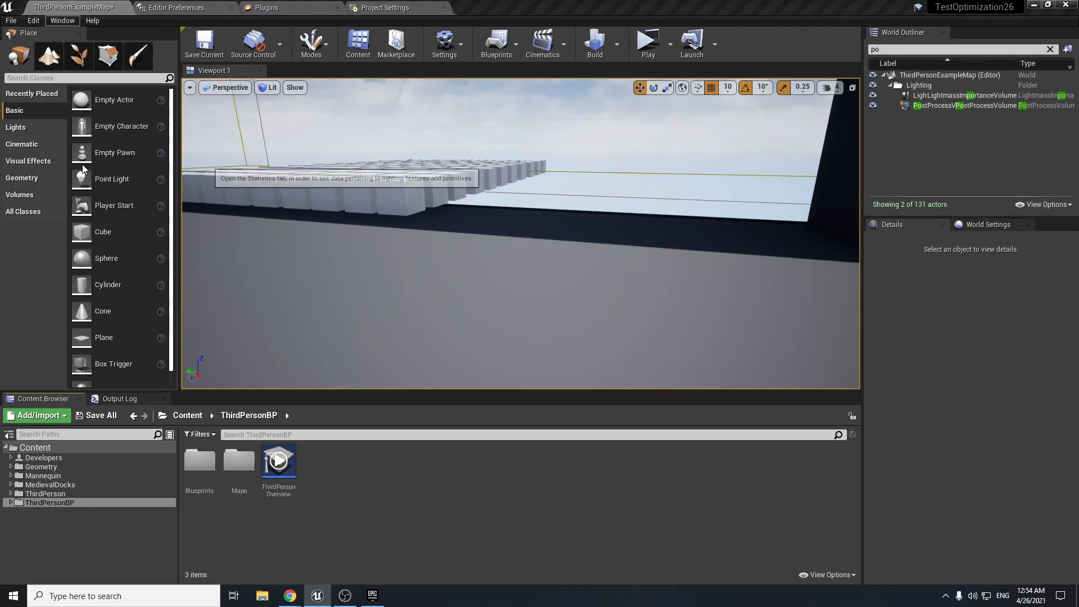
{"action": "left_click", "coordinate": [72, 22]}
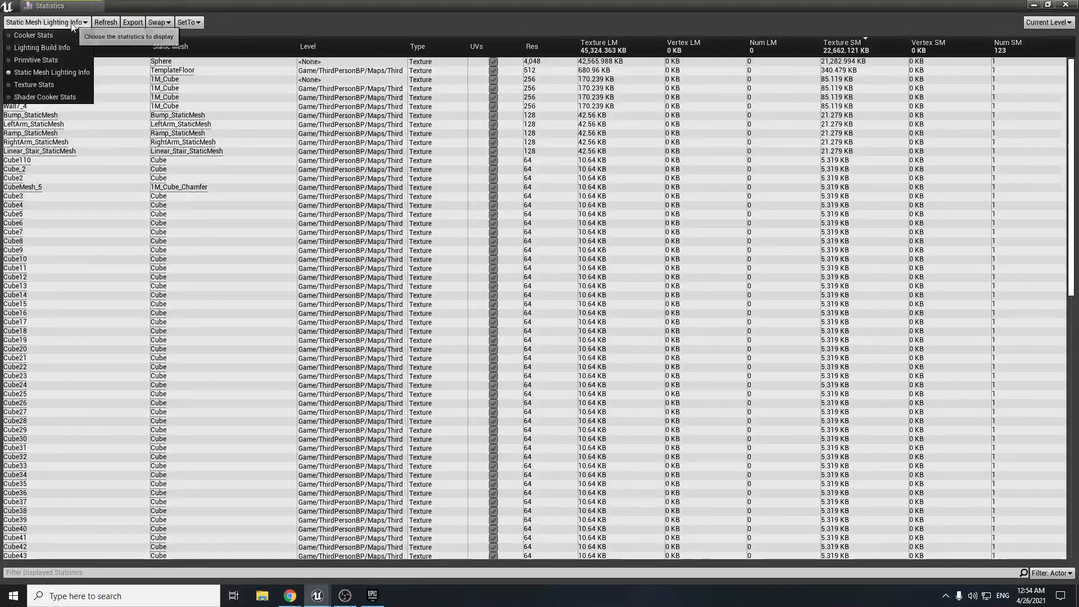
{"action": "left_click", "coordinate": [48, 85]}
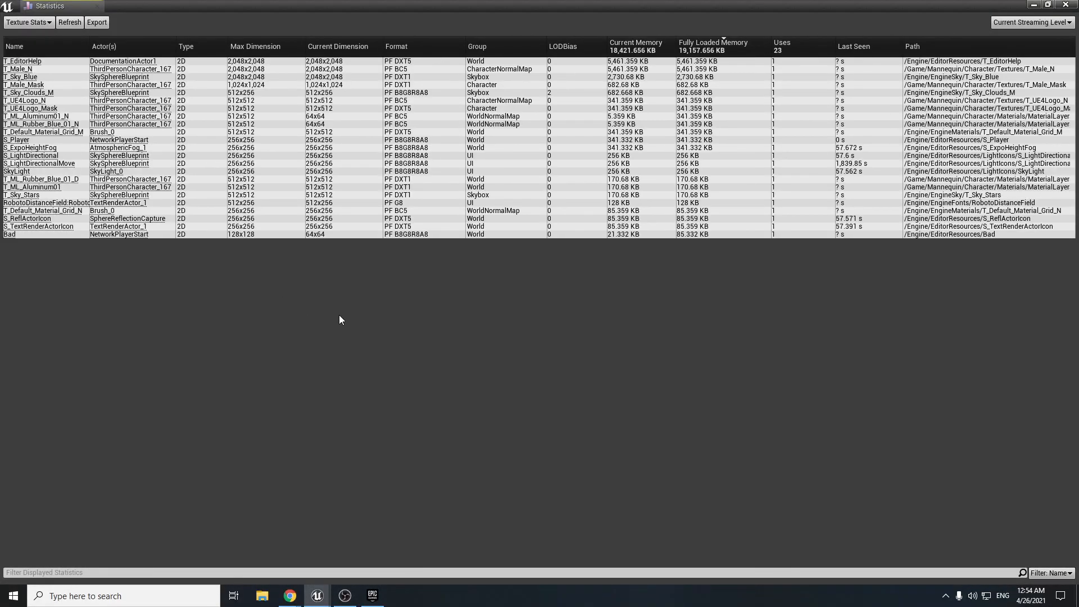
Sort the textures by Max Dimension with the largest first and examine their names and current memory.
{"action": "left_click", "coordinate": [263, 45]}
{"action": "left_click", "coordinate": [263, 45]}
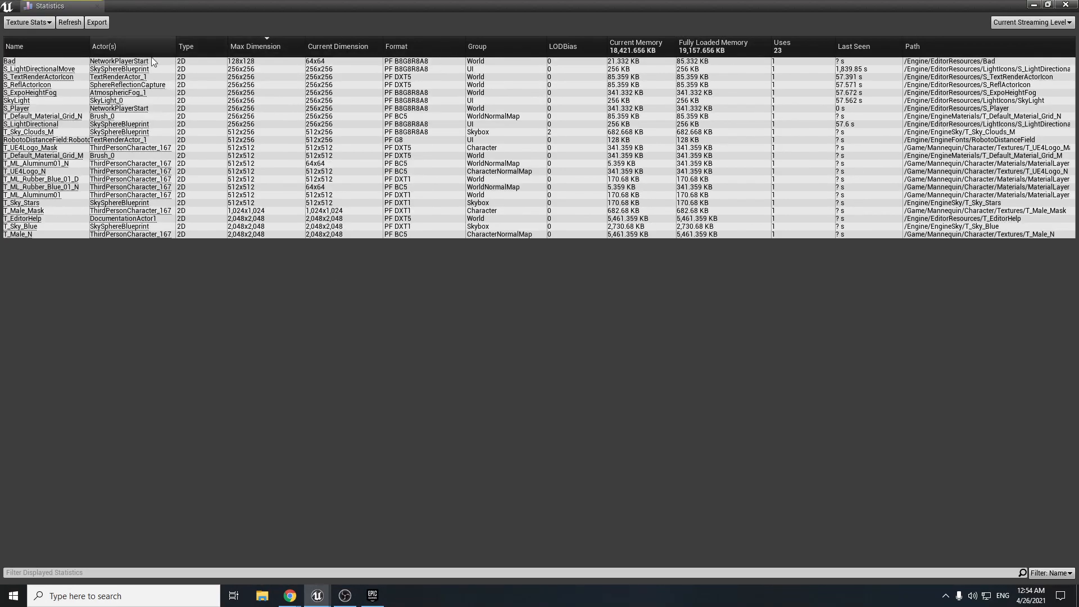
{"action": "left_click", "coordinate": [258, 45]}
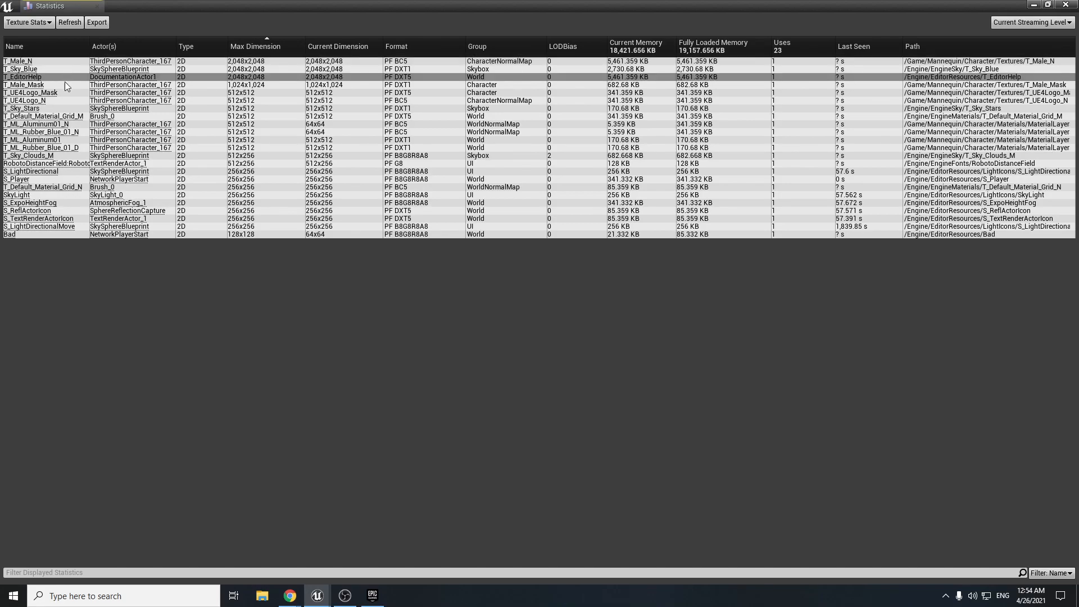
{"action": "left_click", "coordinate": [66, 203]}
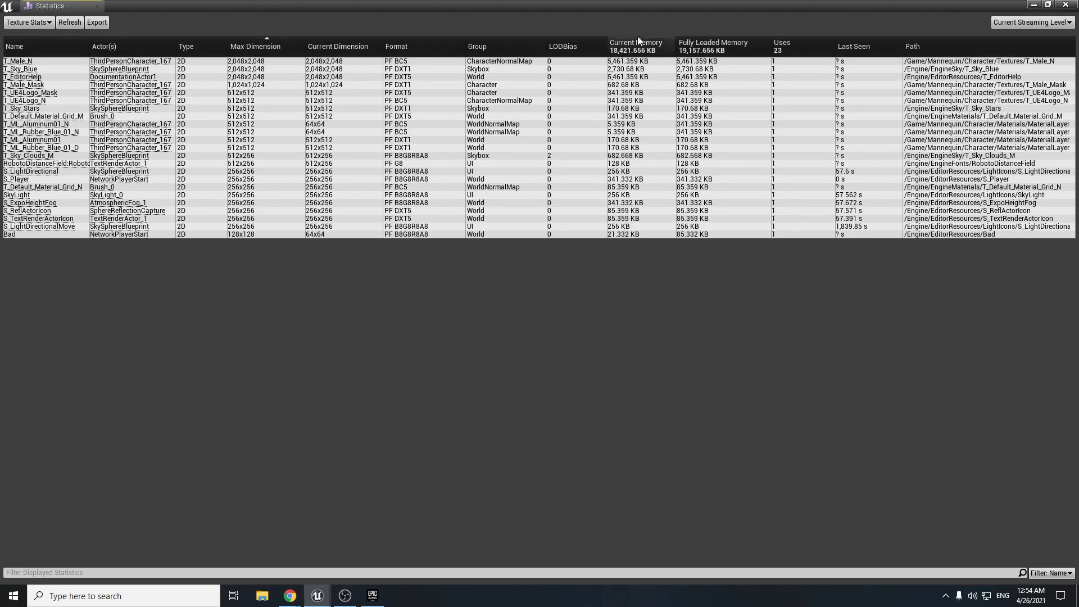
{"action": "left_click", "coordinate": [632, 213]}
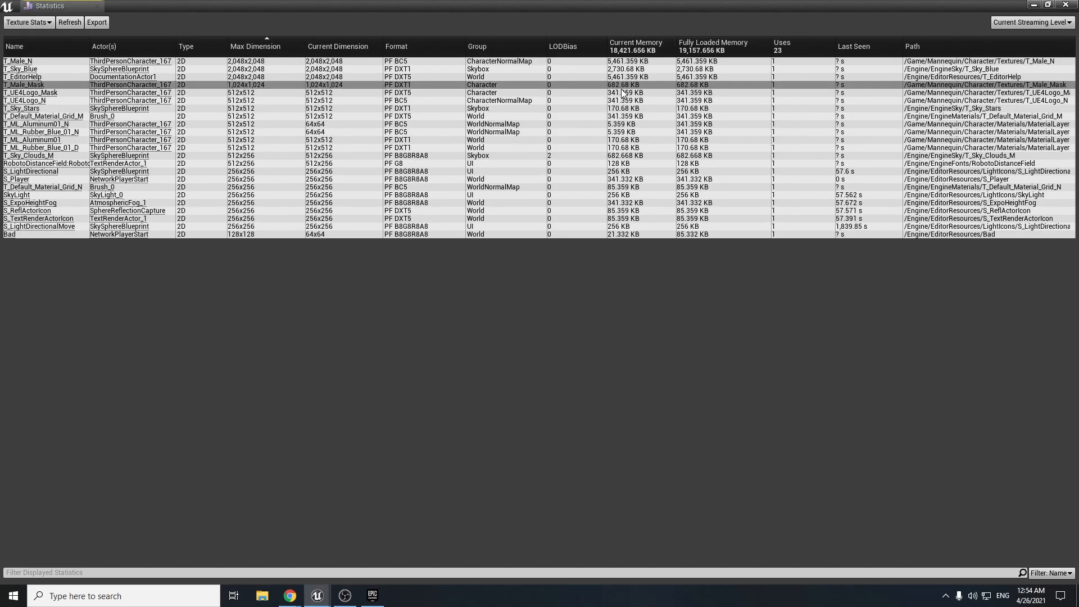
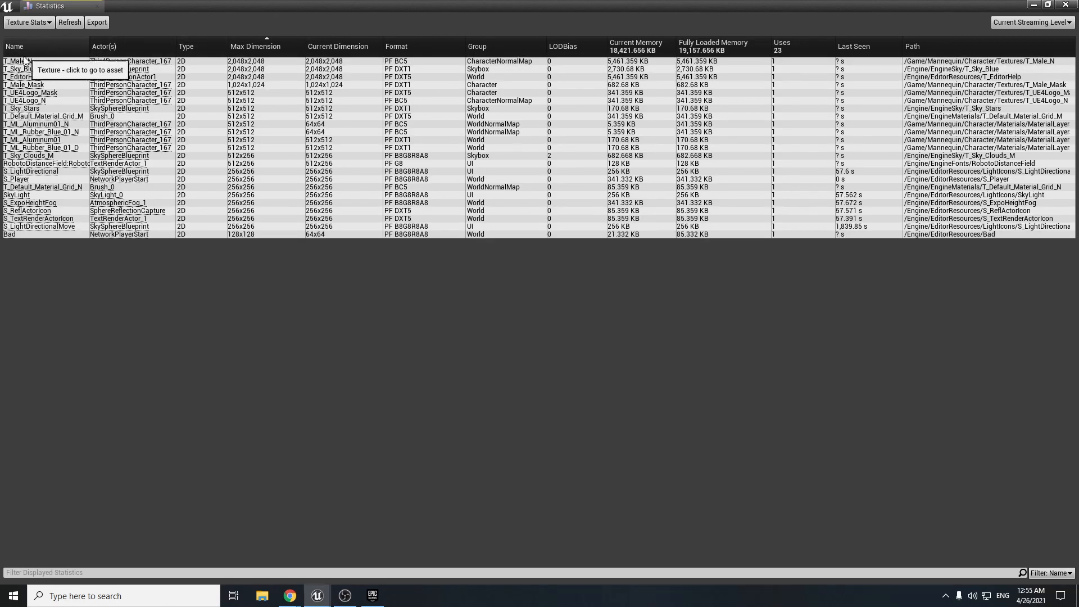
Put the Statistics window away, open the T_Male_N texture for editing and filter its details for "max".
{"action": "left_click", "coordinate": [1034, 5]}
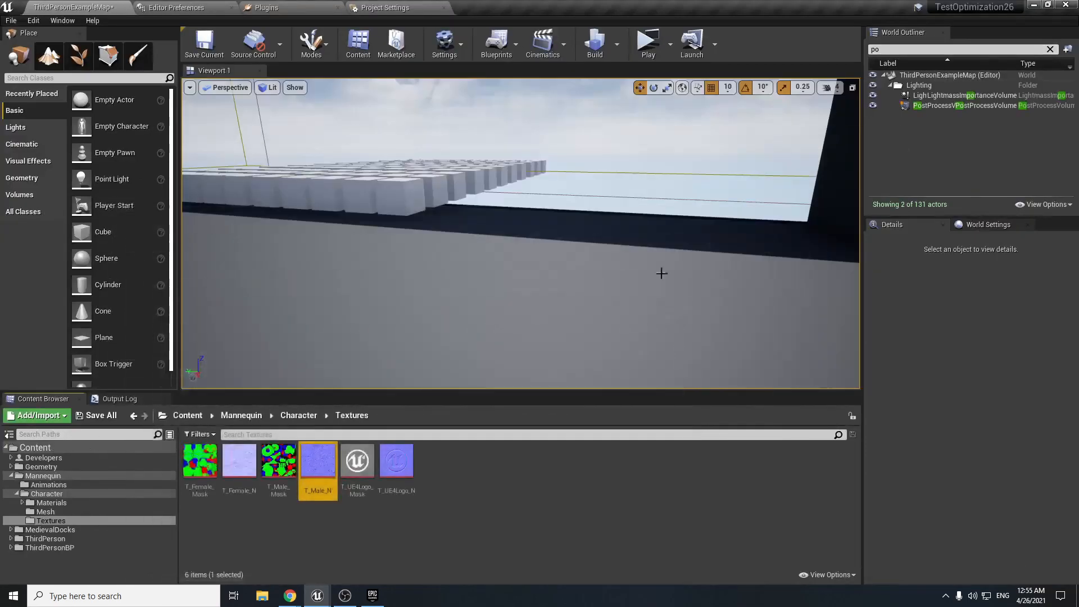
{"action": "double_click", "coordinate": [319, 462]}
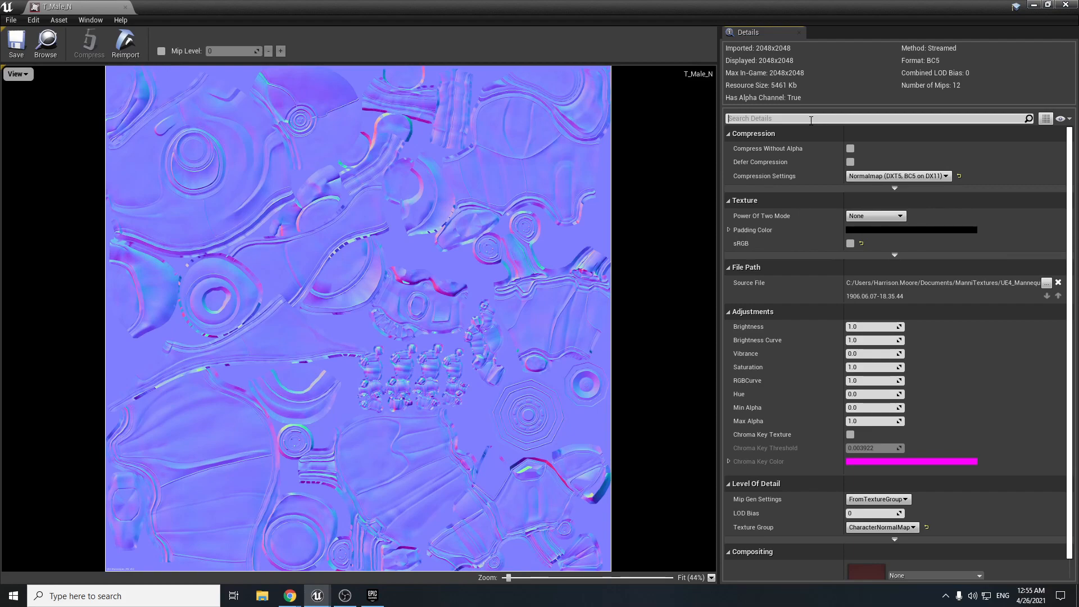
{"action": "left_click", "coordinate": [754, 514]}
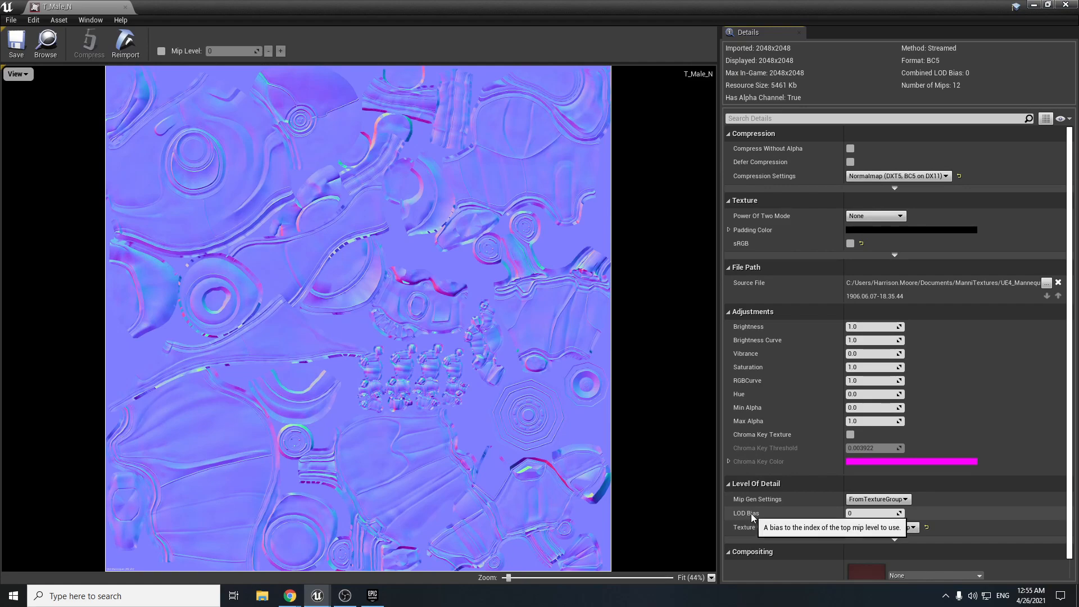
{"action": "left_click", "coordinate": [766, 133]}
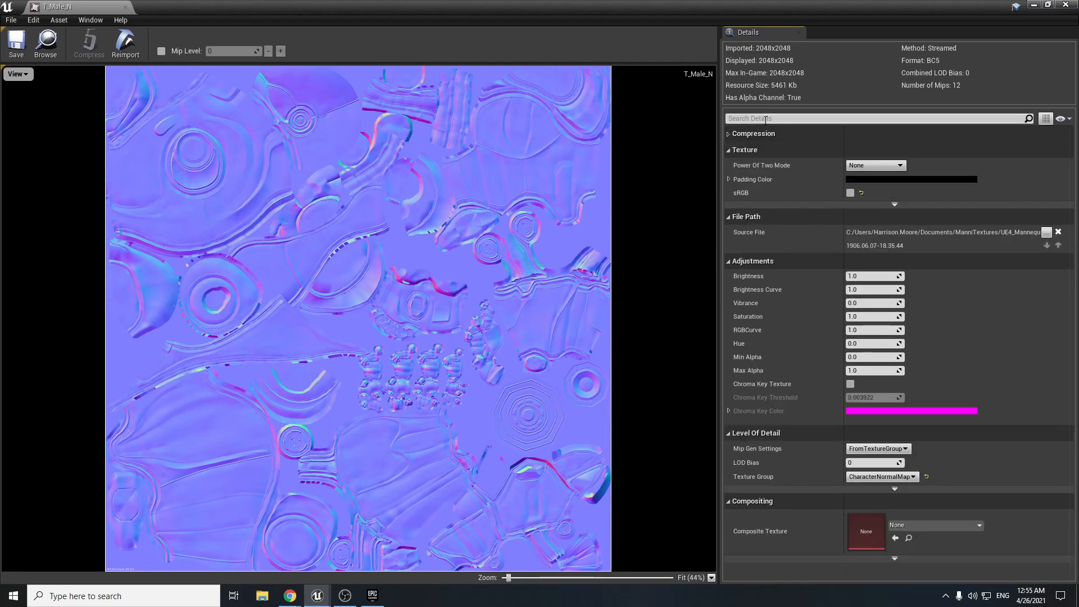
{"action": "left_click", "coordinate": [768, 133]}
{"action": "left_click", "coordinate": [767, 119]}
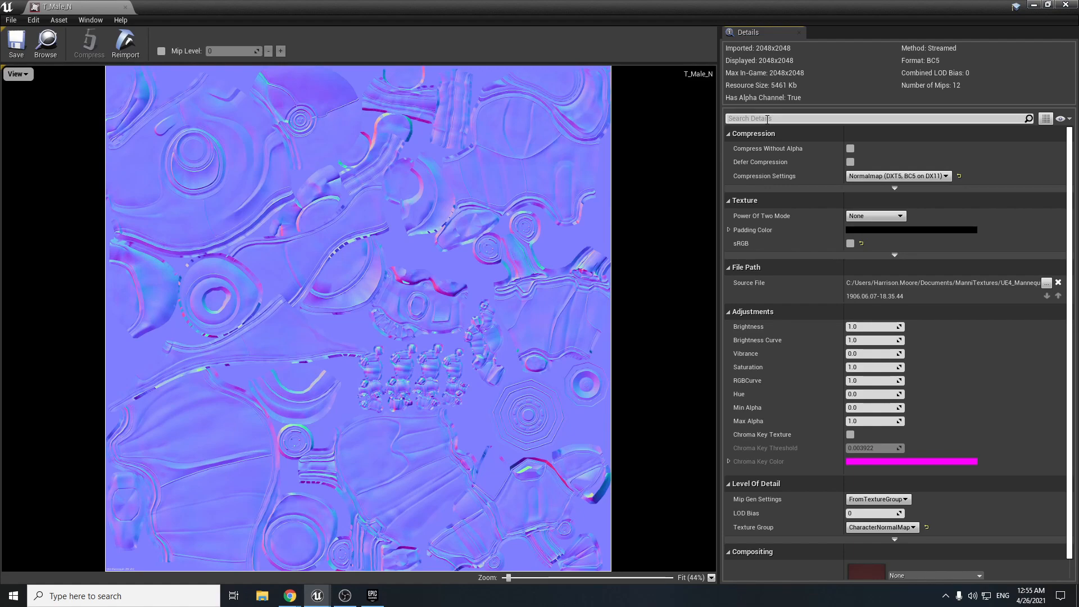
{"action": "type", "text": "max"}
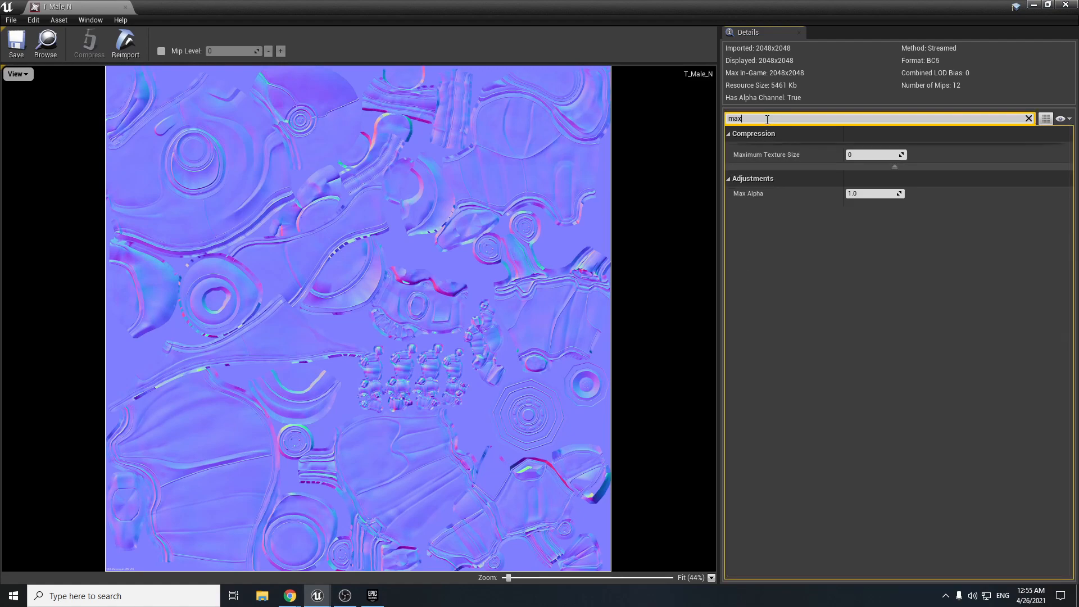
Try a saved Maximum Texture Size of 1024 on the T_Male_N texture, and reset it to the default.
{"action": "left_click", "coordinate": [863, 154]}
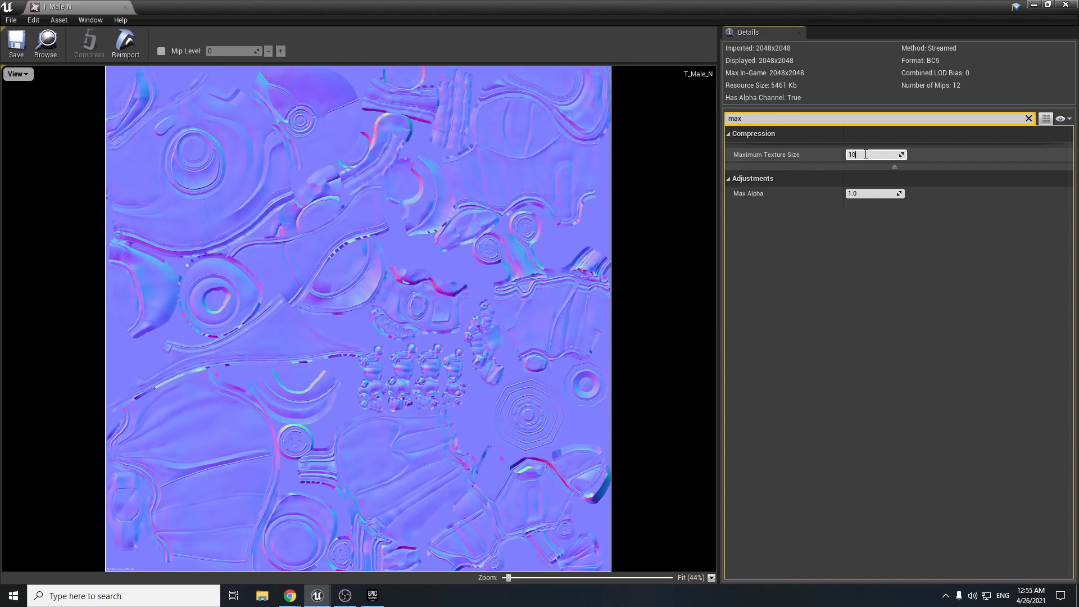
{"action": "key", "text": "Return"}
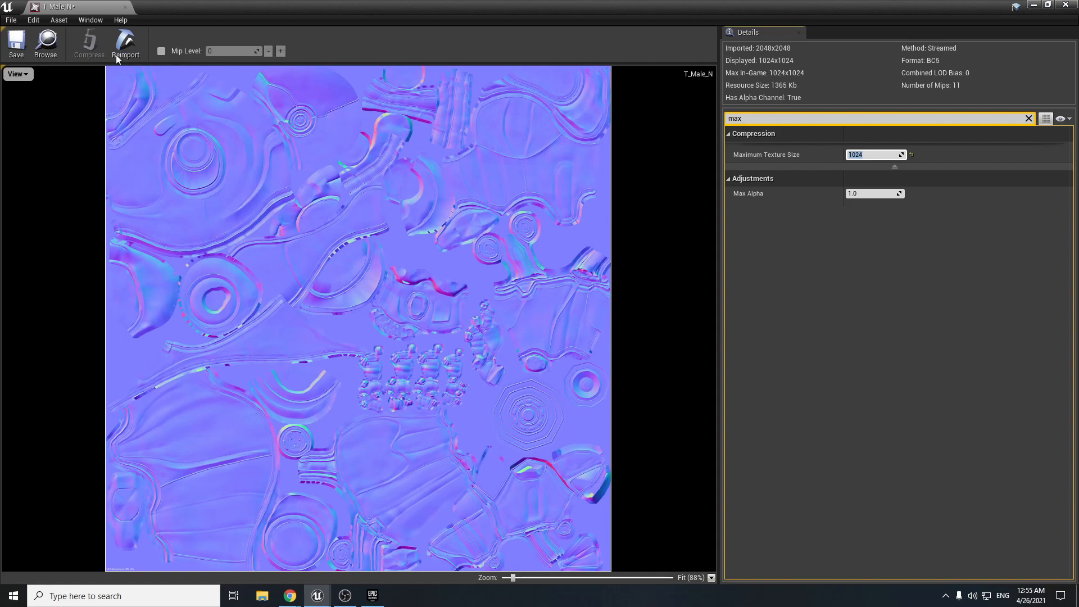
{"action": "left_click", "coordinate": [17, 44]}
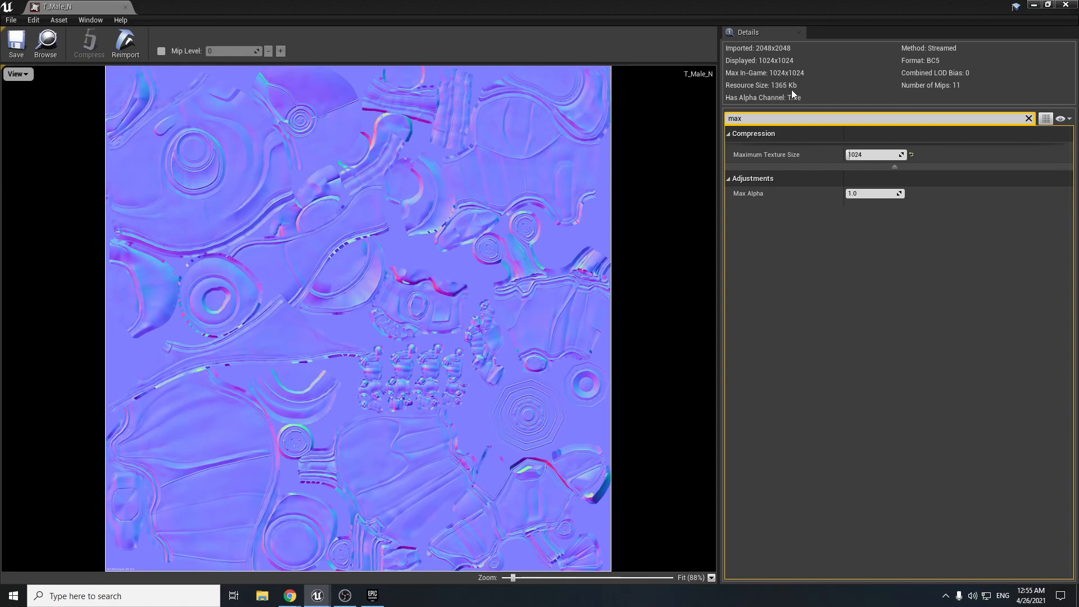
{"action": "left_click", "coordinate": [911, 154]}
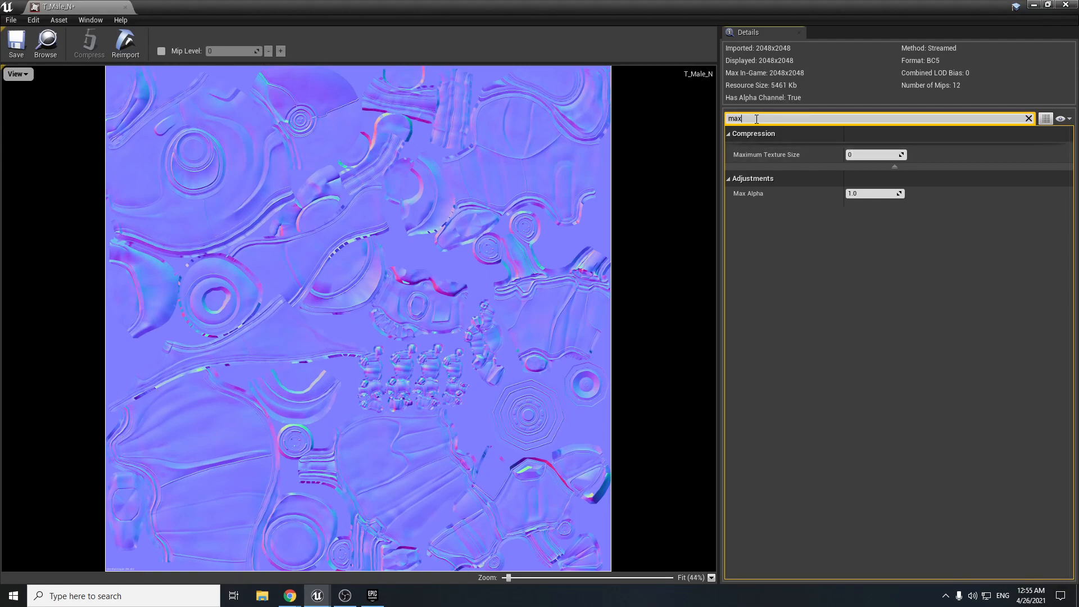
Set the Maximum Texture Size of T_Male_N to 1024, save the texture and close its editor.
{"action": "left_click", "coordinate": [879, 154]}
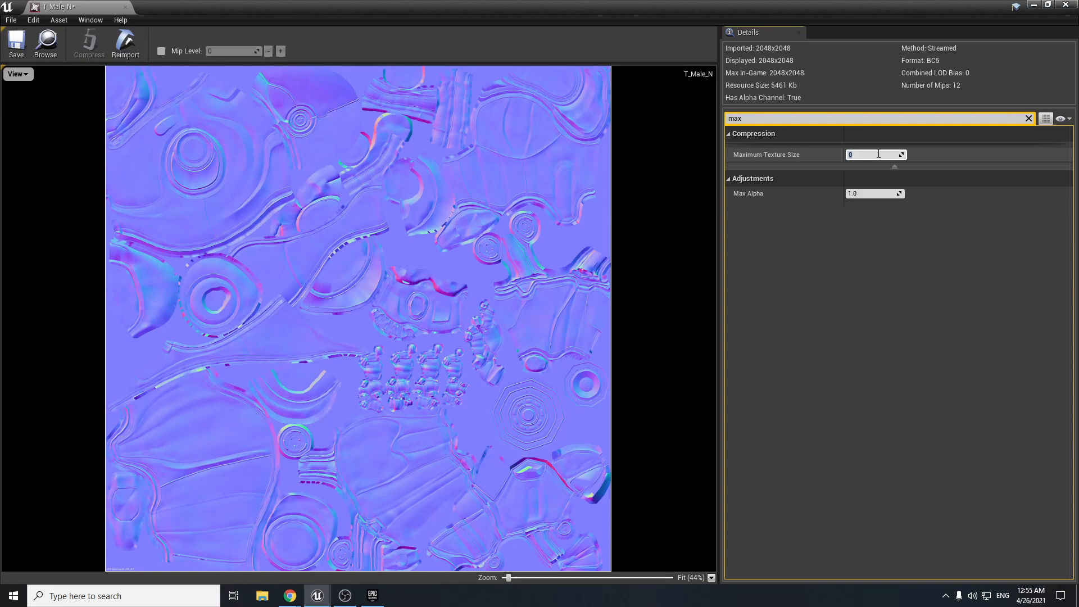
{"action": "type", "text": "1024"}
{"action": "key", "text": "Return"}
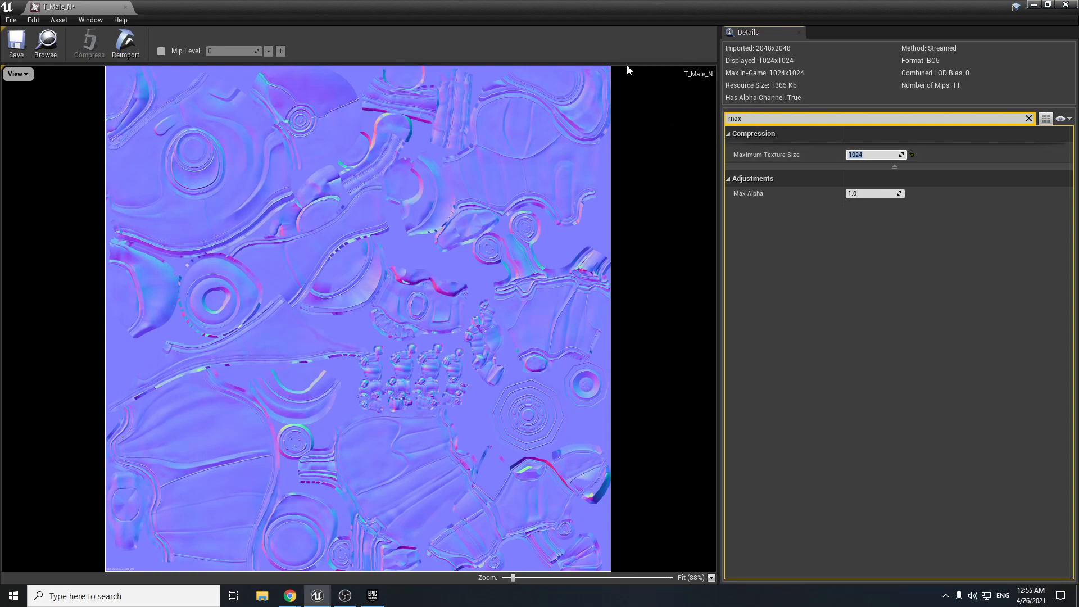
{"action": "left_click", "coordinate": [18, 46]}
{"action": "middle_click", "coordinate": [44, 5]}
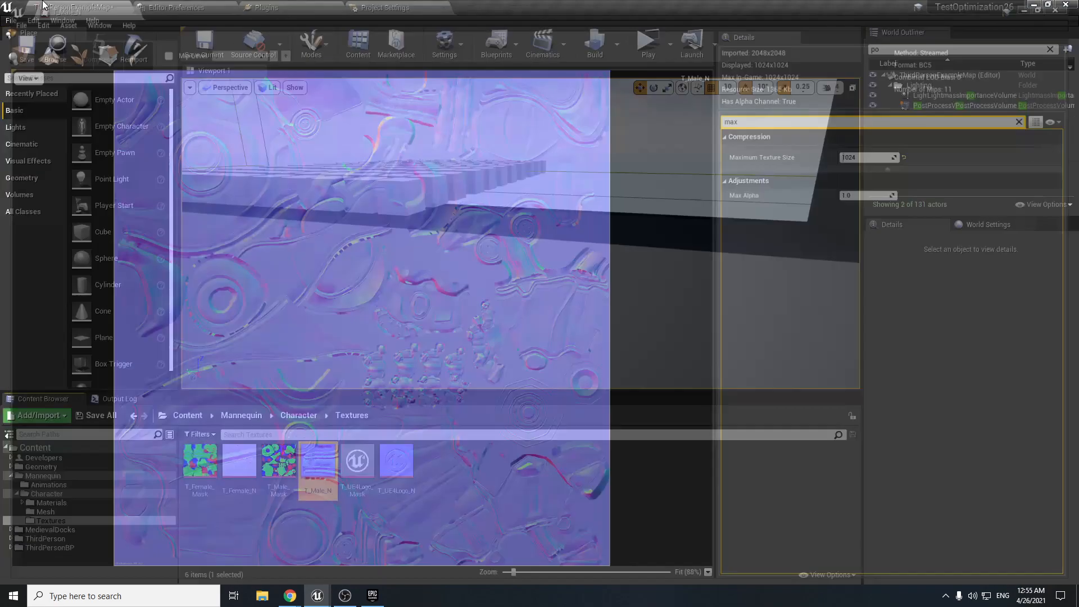
Bring up the level's Statistics, switch from Texture Stats to Primitive Stats to examine the triangle counts, and close the window.
{"action": "right_click_drag", "start_coordinate": [484, 258], "coordinate": [430, 264]}
{"action": "left_click", "coordinate": [535, 564]}
{"action": "right_click_drag", "start_coordinate": [512, 281], "coordinate": [418, 318]}
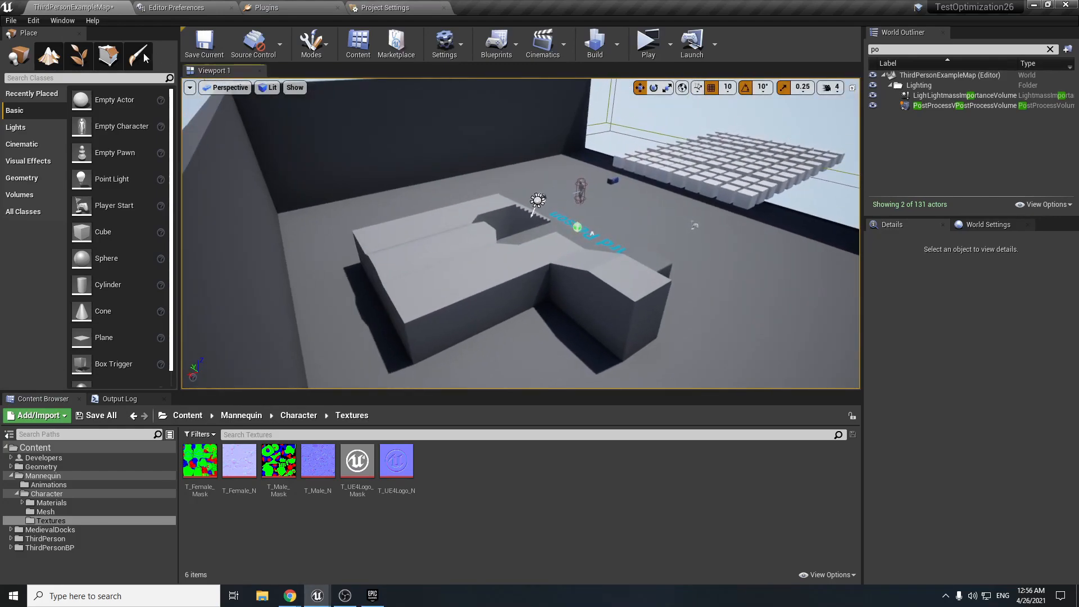
{"action": "left_click", "coordinate": [61, 19]}
{"action": "mouse_move", "coordinate": [72, 42]}
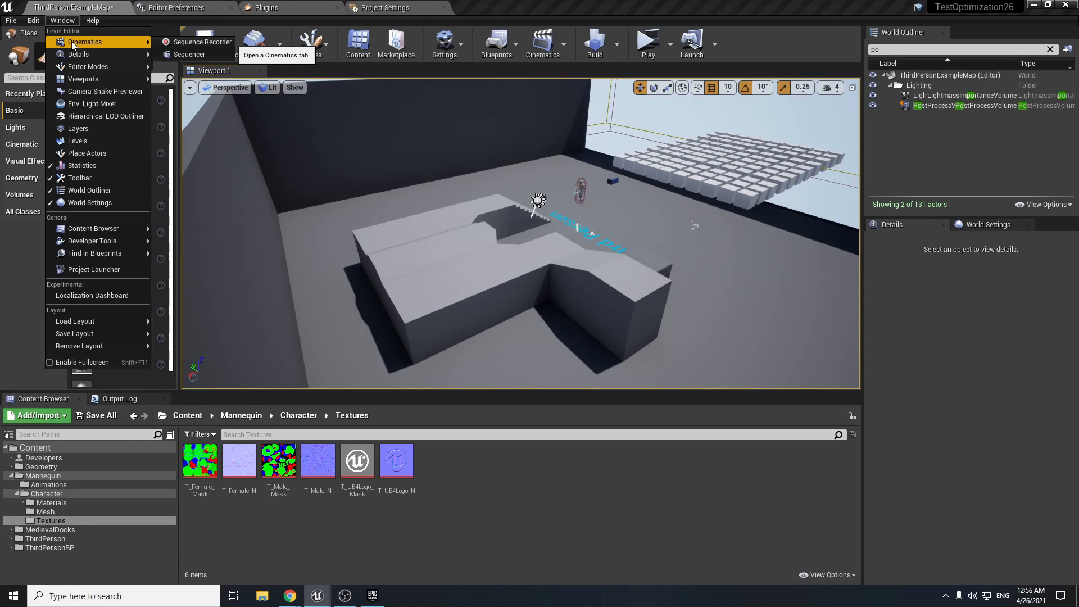
{"action": "left_click", "coordinate": [99, 166]}
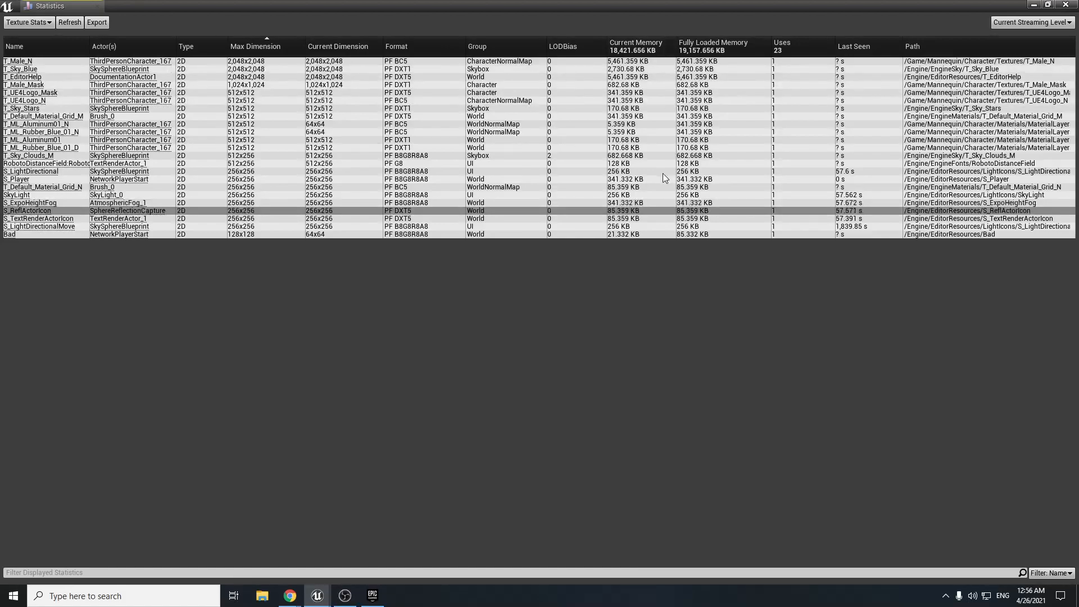
{"action": "left_click", "coordinate": [29, 23]}
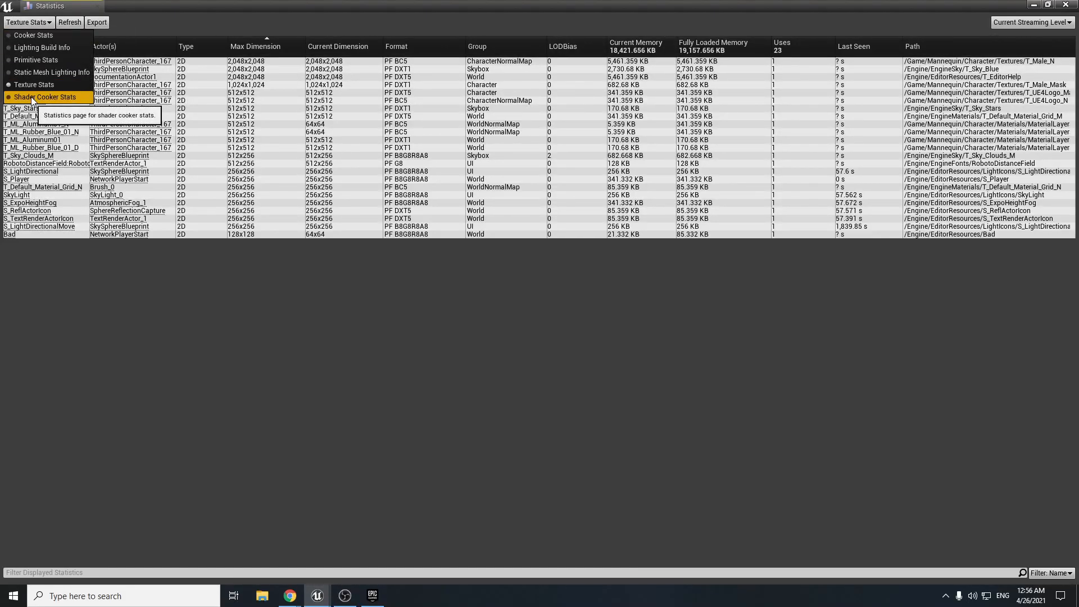
{"action": "left_click", "coordinate": [32, 97]}
{"action": "left_click", "coordinate": [38, 24]}
{"action": "left_click", "coordinate": [346, 81]}
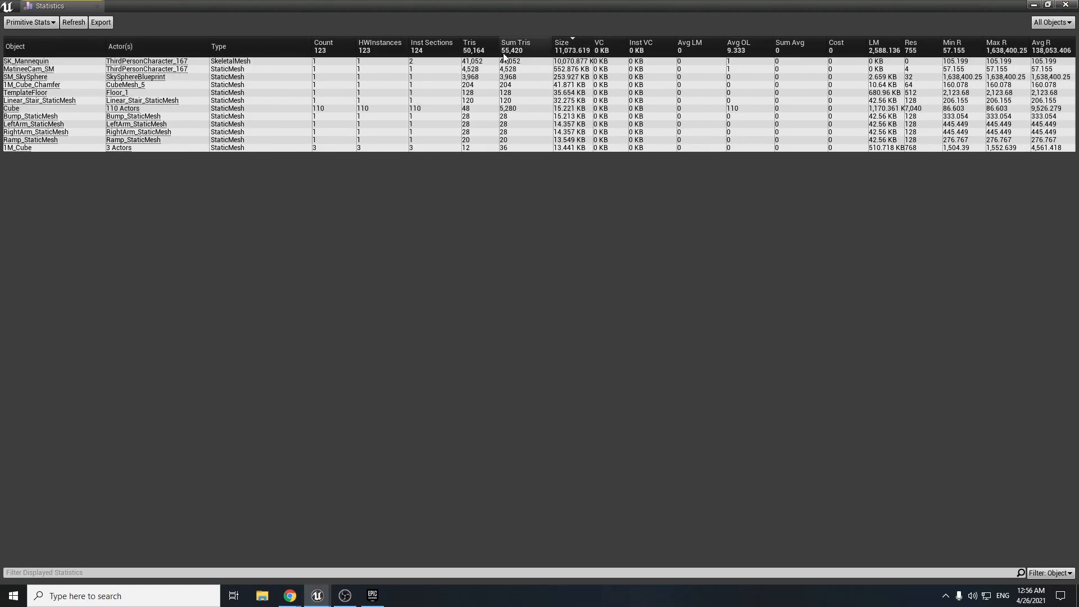
{"action": "left_click", "coordinate": [1066, 5]}
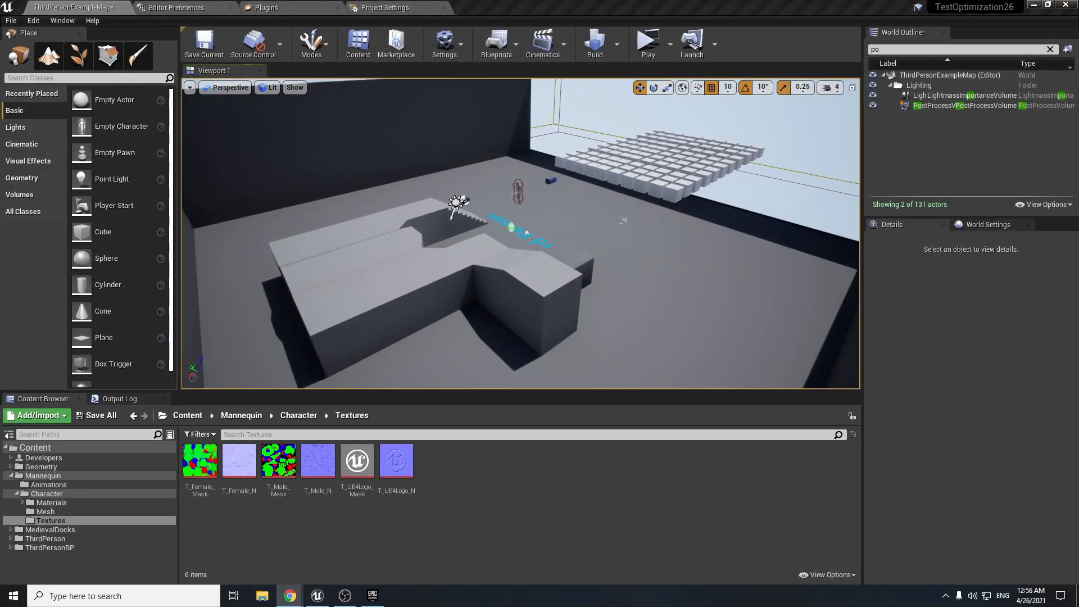
Switch to Chrome and open the "Oculus Quest: Testing and Performance Analysis" page from the search results.
{"action": "left_click", "coordinate": [290, 595]}
{"action": "left_click", "coordinate": [41, 238]}
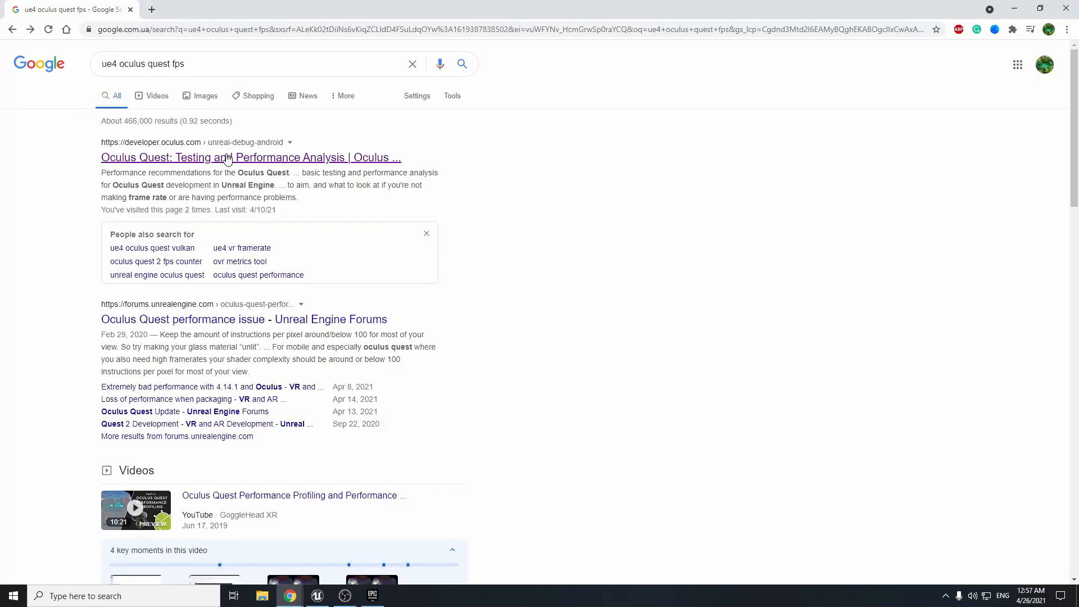
{"action": "left_click", "coordinate": [200, 158]}
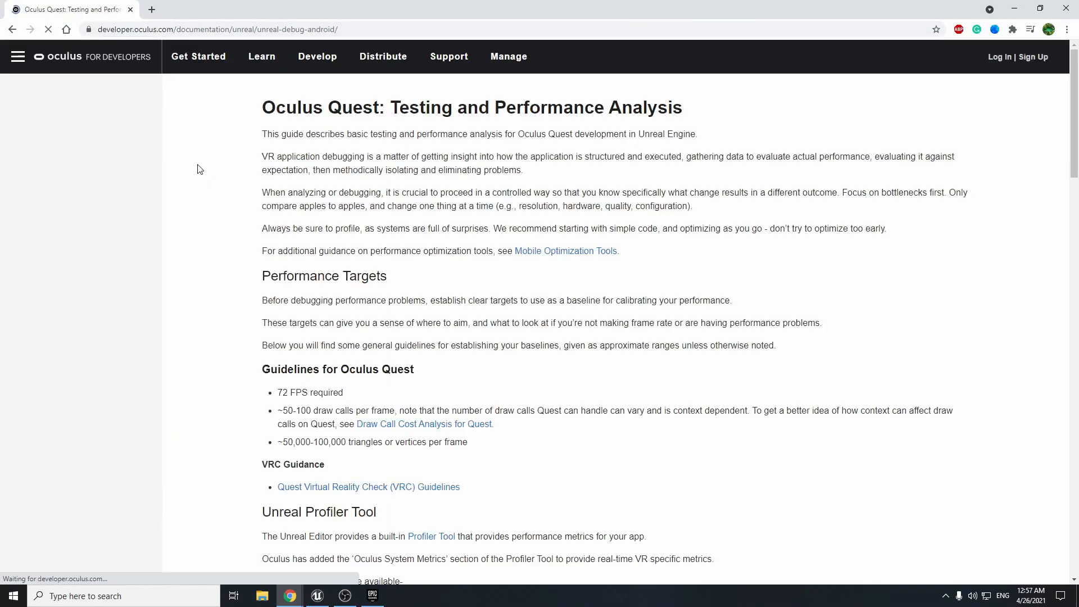
{"action": "left_click_drag", "start_coordinate": [540, 140], "coordinate": [673, 141]}
{"action": "left_click", "coordinate": [658, 148]}
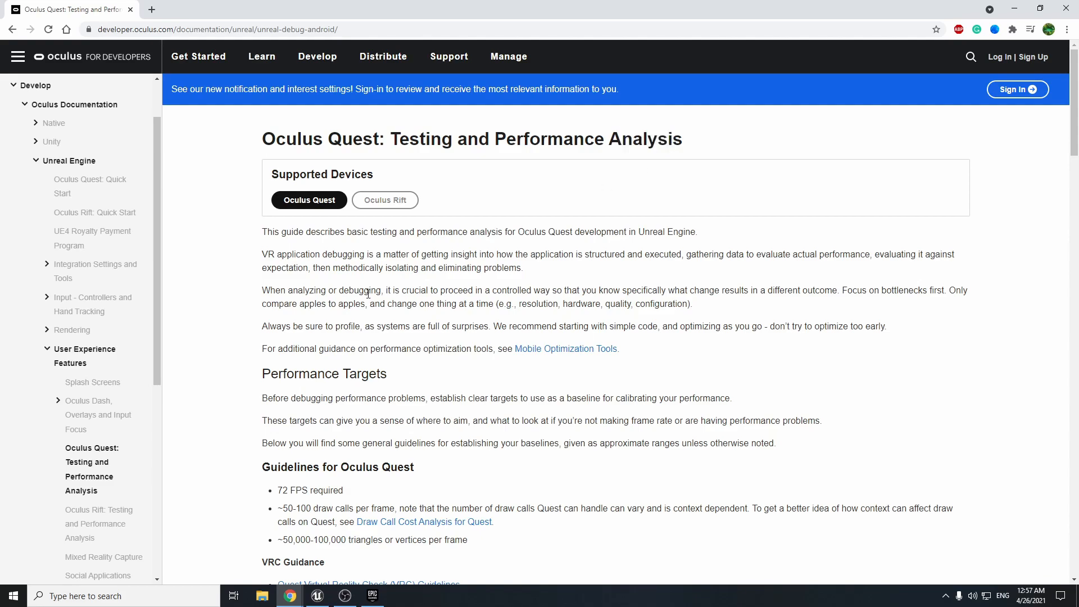
Examine the Guidelines for Oculus Quest, highlighting the targets for frame rate, draw calls, and triangles or vertices per frame.
{"action": "scroll", "coordinate": [275, 360], "scroll_direction": "down", "scroll_amount": 2}
{"action": "scroll", "coordinate": [275, 359], "scroll_direction": "down", "scroll_amount": 1}
{"action": "scroll", "coordinate": [250, 350], "scroll_direction": "up", "scroll_amount": 2}
{"action": "left_click_drag", "start_coordinate": [281, 467], "coordinate": [413, 467]}
{"action": "left_click", "coordinate": [394, 469]}
{"action": "left_click", "coordinate": [421, 443]}
{"action": "scroll", "coordinate": [286, 444], "scroll_direction": "down", "scroll_amount": 4}
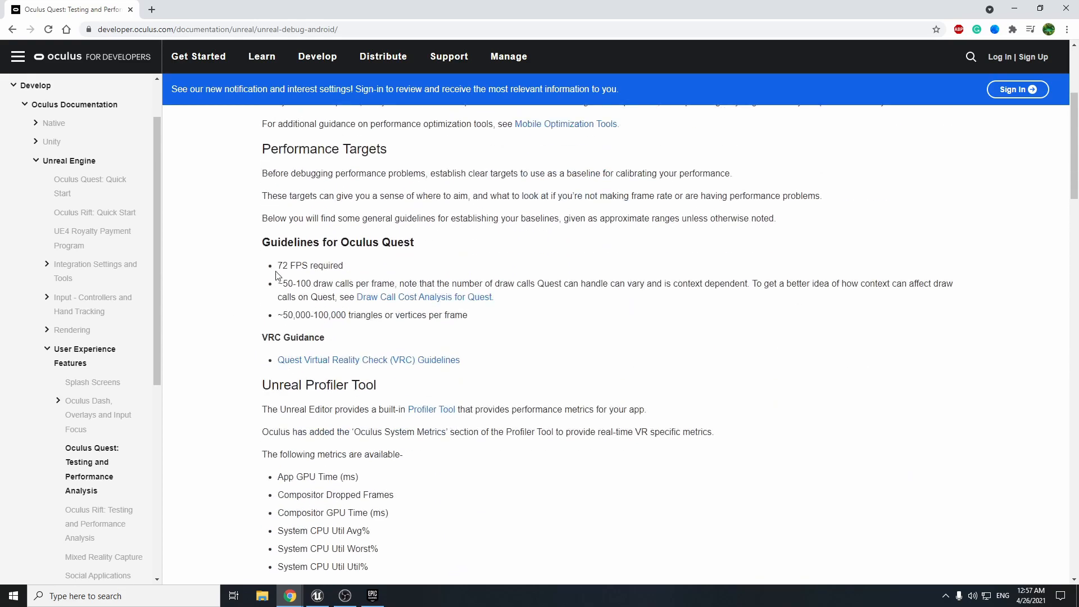
{"action": "left_click_drag", "start_coordinate": [289, 266], "coordinate": [346, 272]}
{"action": "left_click", "coordinate": [345, 272]}
{"action": "left_click_drag", "start_coordinate": [282, 284], "coordinate": [310, 292]}
{"action": "left_click", "coordinate": [310, 290]}
{"action": "left_click_drag", "start_coordinate": [283, 317], "coordinate": [371, 317]}
{"action": "left_click", "coordinate": [349, 317]}
{"action": "left_click_drag", "start_coordinate": [396, 317], "coordinate": [459, 321]}
{"action": "left_click", "coordinate": [425, 317]}
{"action": "left_click", "coordinate": [458, 321]}
{"action": "left_click_drag", "start_coordinate": [405, 318], "coordinate": [441, 321]}
{"action": "left_click", "coordinate": [455, 319]}
Open Paint and sketch a viewer with a fan-shaped field of view, an arc above it and a wavy U-shaped surrounding outline.
{"action": "left_click", "coordinate": [185, 597]}
{"action": "type", "text": "paint"}
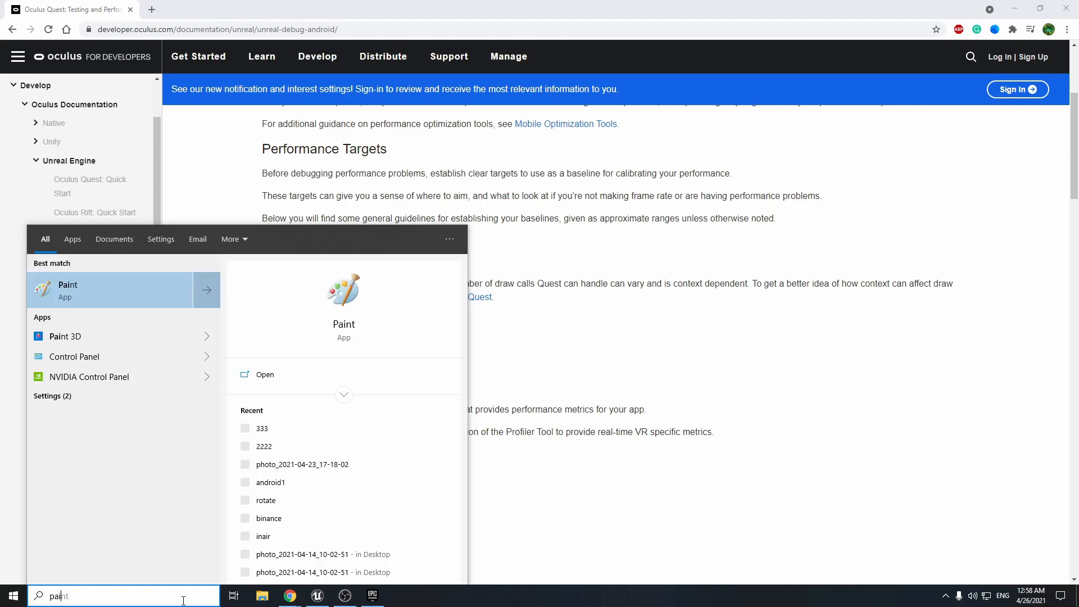
{"action": "key", "text": "Return"}
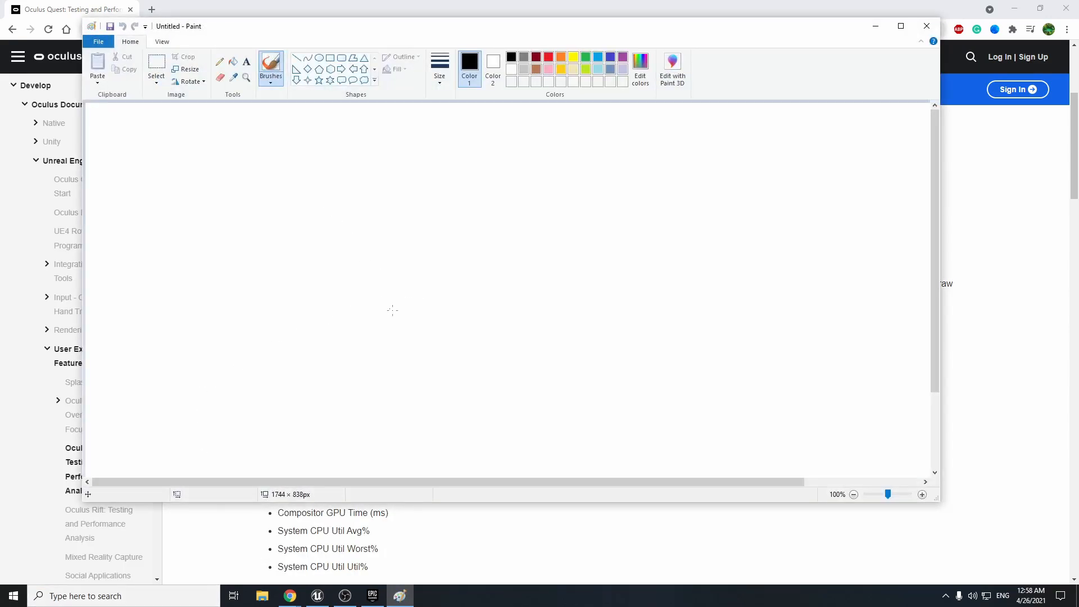
{"action": "left_click_drag", "start_coordinate": [429, 262], "coordinate": [416, 313]}
{"action": "left_click_drag", "start_coordinate": [426, 264], "coordinate": [354, 188]}
{"action": "left_click_drag", "start_coordinate": [426, 264], "coordinate": [536, 187]}
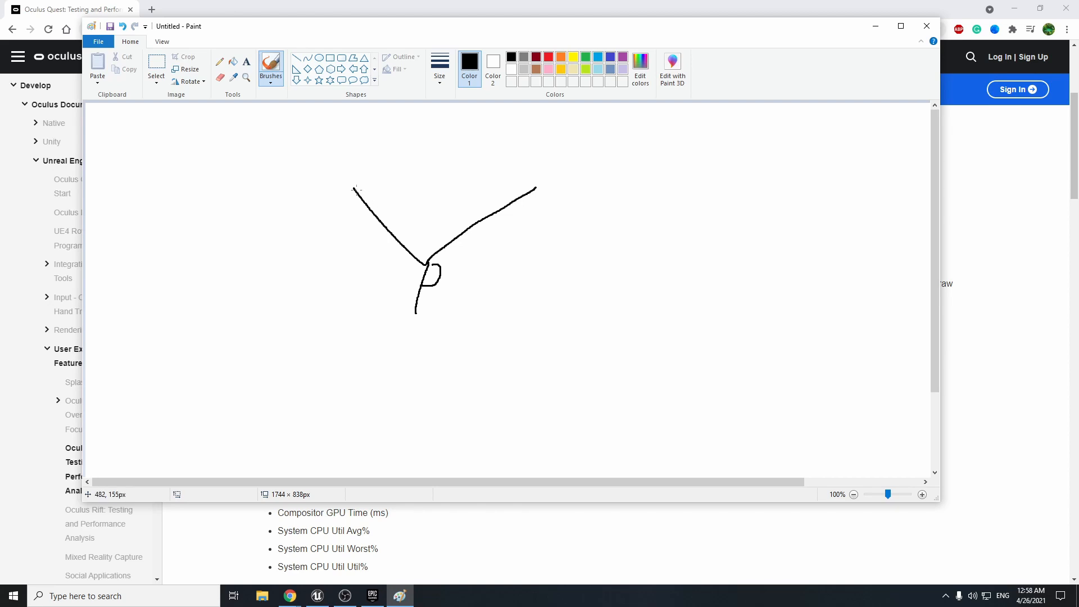
{"action": "mouse_move", "coordinate": [354, 189]}
{"action": "left_mouse_down"}
{"action": "mouse_move", "coordinate": [391, 170]}
{"action": "mouse_move", "coordinate": [518, 169]}
{"action": "mouse_move", "coordinate": [536, 187]}
{"action": "left_mouse_up"}
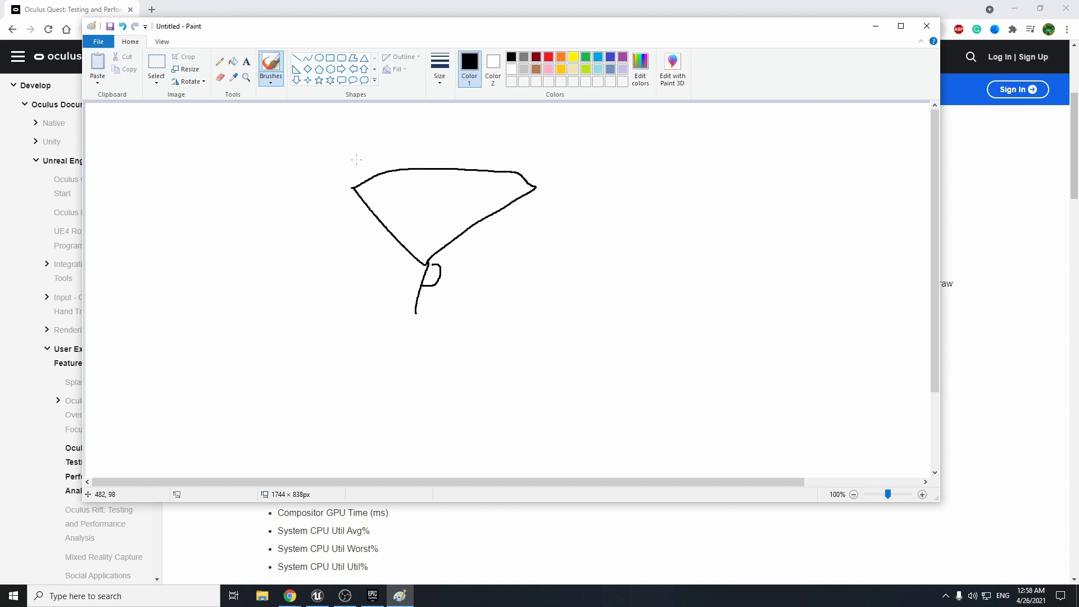
{"action": "mouse_move", "coordinate": [350, 164]}
{"action": "left_mouse_down"}
{"action": "mouse_move", "coordinate": [430, 140]}
{"action": "mouse_move", "coordinate": [554, 166]}
{"action": "left_mouse_up"}
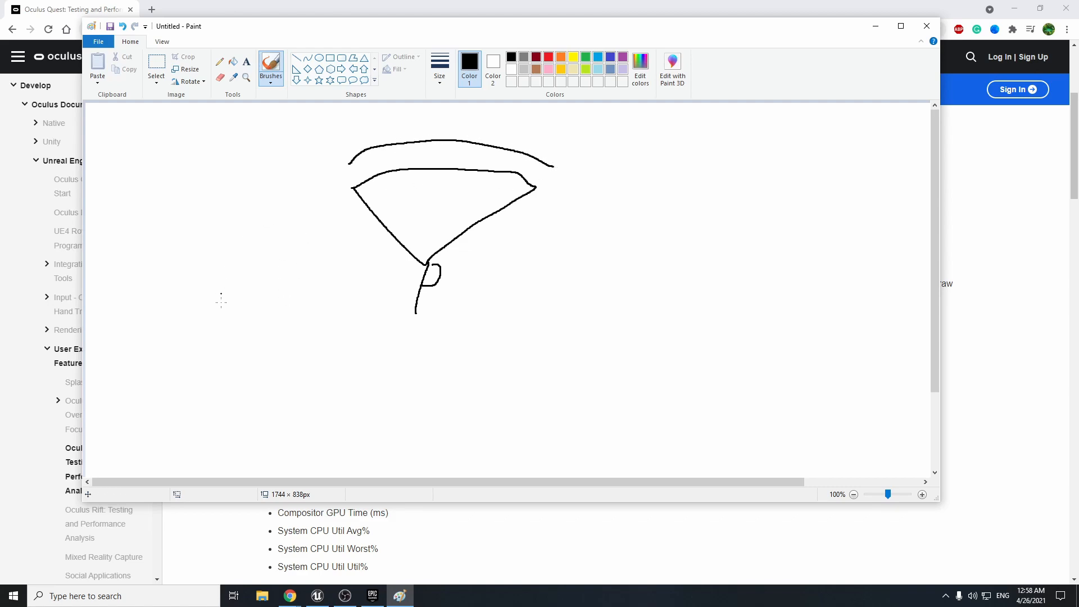
{"action": "mouse_move", "coordinate": [223, 221]}
{"action": "left_mouse_down"}
{"action": "mouse_move", "coordinate": [344, 386]}
{"action": "mouse_move", "coordinate": [592, 357]}
{"action": "mouse_move", "coordinate": [625, 205]}
{"action": "left_mouse_up"}
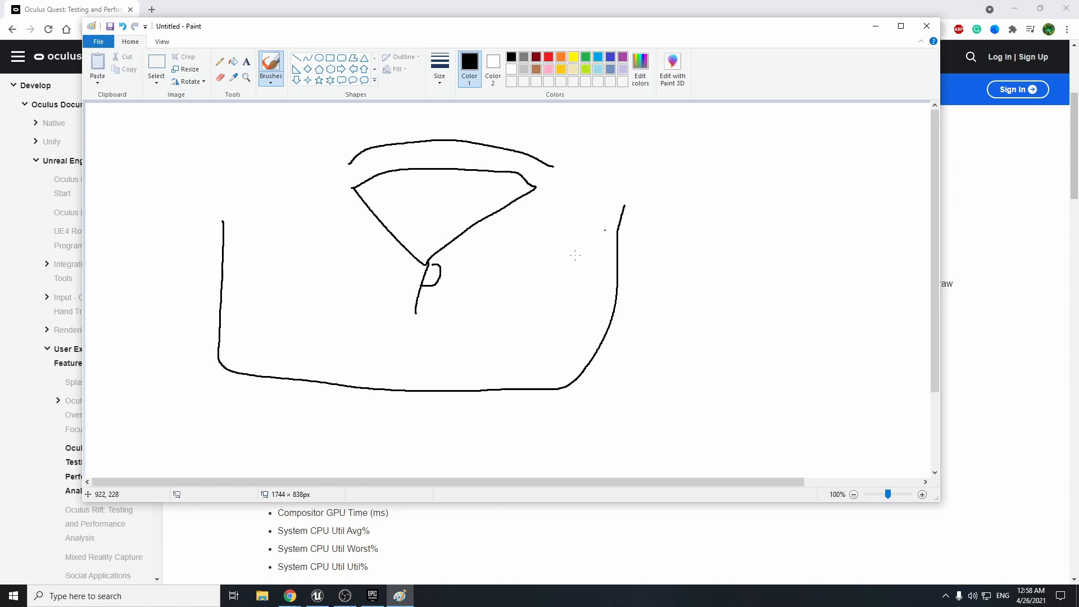
{"action": "mouse_move", "coordinate": [232, 234]}
{"action": "left_mouse_down"}
{"action": "mouse_move", "coordinate": [220, 269]}
{"action": "mouse_move", "coordinate": [252, 357]}
{"action": "mouse_move", "coordinate": [461, 391]}
{"action": "mouse_move", "coordinate": [621, 246]}
{"action": "mouse_move", "coordinate": [610, 360]}
{"action": "mouse_move", "coordinate": [573, 376]}
{"action": "left_mouse_up"}
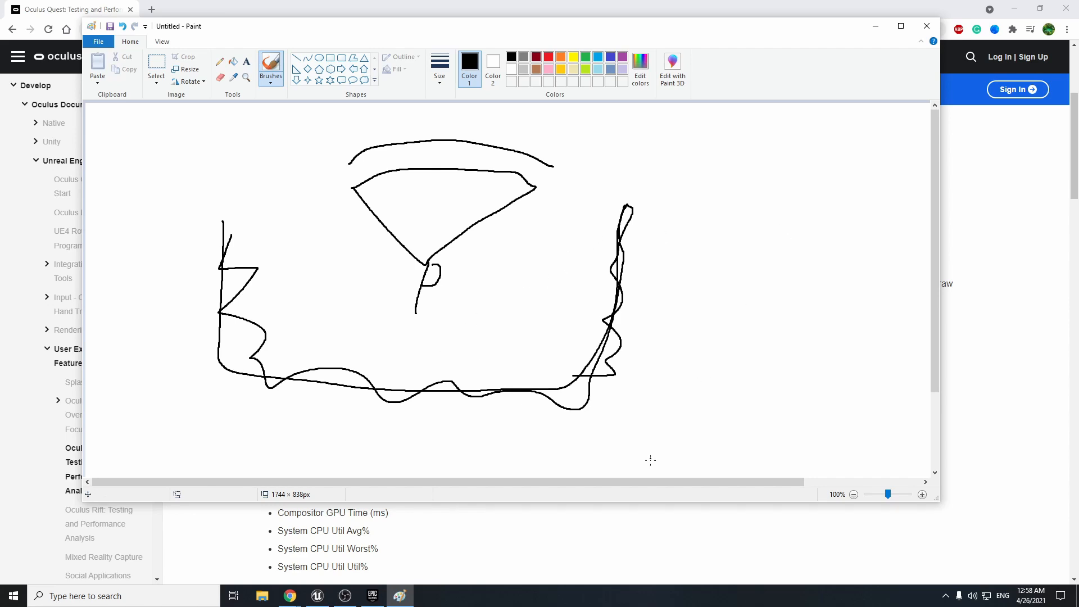
Beside the viewer sketch, draw a room labelled L1 with a bent corridor, plus a small box in the corridor and an arrow toward the room.
{"action": "left_click_drag", "start_coordinate": [652, 483], "coordinate": [769, 482]}
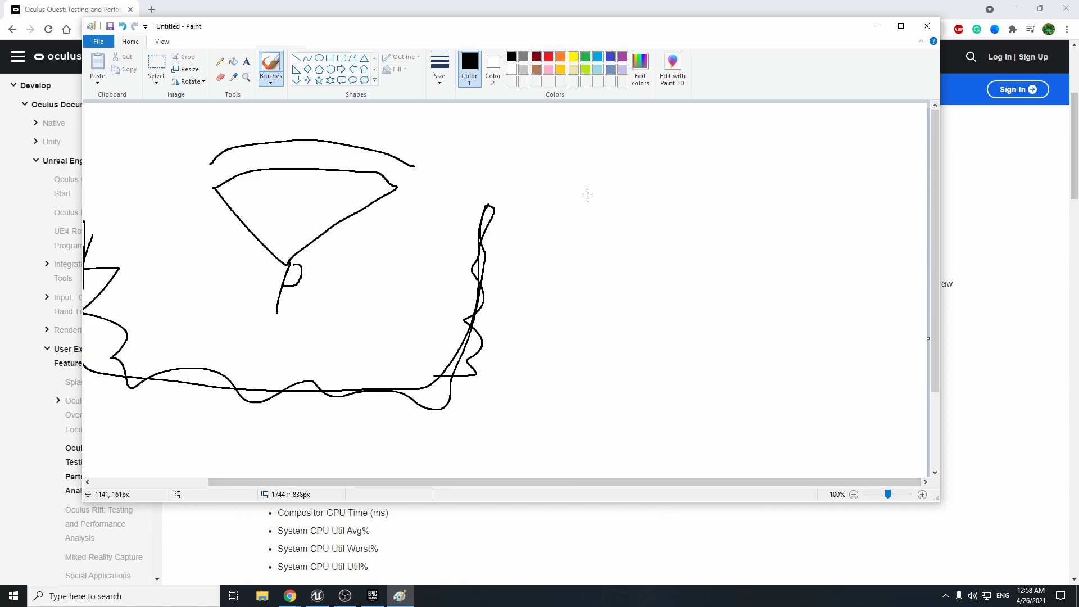
{"action": "mouse_move", "coordinate": [580, 168]}
{"action": "left_mouse_down"}
{"action": "mouse_move", "coordinate": [614, 208]}
{"action": "mouse_move", "coordinate": [626, 206]}
{"action": "left_mouse_up"}
{"action": "mouse_move", "coordinate": [555, 157]}
{"action": "left_mouse_down"}
{"action": "mouse_move", "coordinate": [600, 234]}
{"action": "mouse_move", "coordinate": [674, 151]}
{"action": "mouse_move", "coordinate": [597, 110]}
{"action": "mouse_move", "coordinate": [725, 121]}
{"action": "left_mouse_up"}
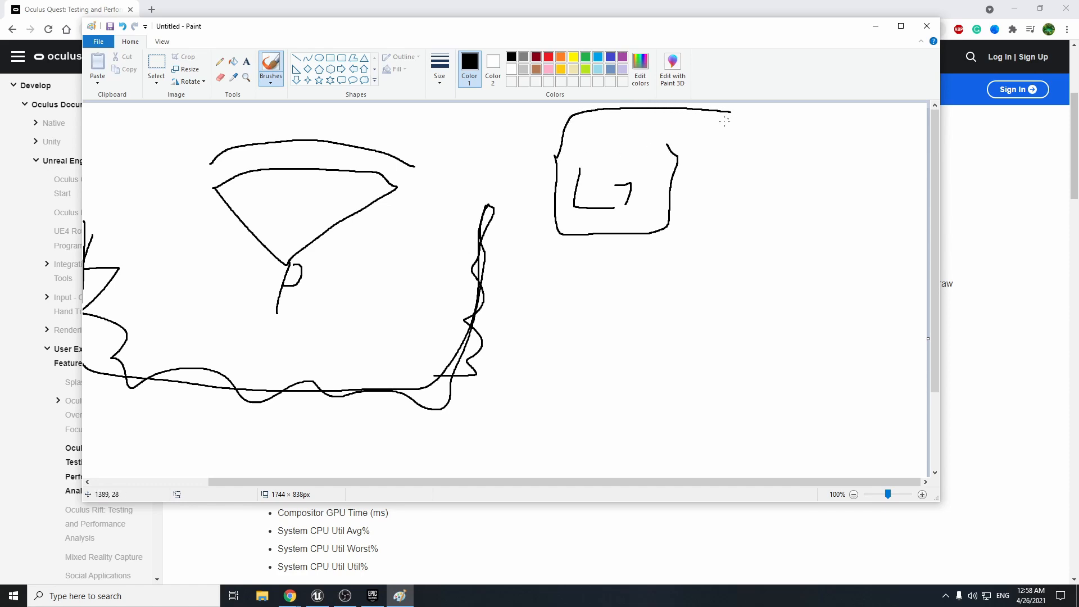
{"action": "mouse_move", "coordinate": [662, 145]}
{"action": "left_mouse_down"}
{"action": "mouse_move", "coordinate": [775, 144]}
{"action": "mouse_move", "coordinate": [770, 223]}
{"action": "left_mouse_up"}
{"action": "mouse_move", "coordinate": [723, 148]}
{"action": "left_mouse_down"}
{"action": "mouse_move", "coordinate": [727, 256]}
{"action": "mouse_move", "coordinate": [593, 251]}
{"action": "left_mouse_up"}
{"action": "mouse_move", "coordinate": [765, 222]}
{"action": "left_mouse_down"}
{"action": "mouse_move", "coordinate": [754, 313]}
{"action": "mouse_move", "coordinate": [628, 314]}
{"action": "left_mouse_up"}
{"action": "mouse_move", "coordinate": [729, 194]}
{"action": "left_mouse_down"}
{"action": "mouse_move", "coordinate": [777, 195]}
{"action": "mouse_move", "coordinate": [775, 238]}
{"action": "mouse_move", "coordinate": [725, 234]}
{"action": "mouse_move", "coordinate": [653, 177]}
{"action": "left_mouse_up"}
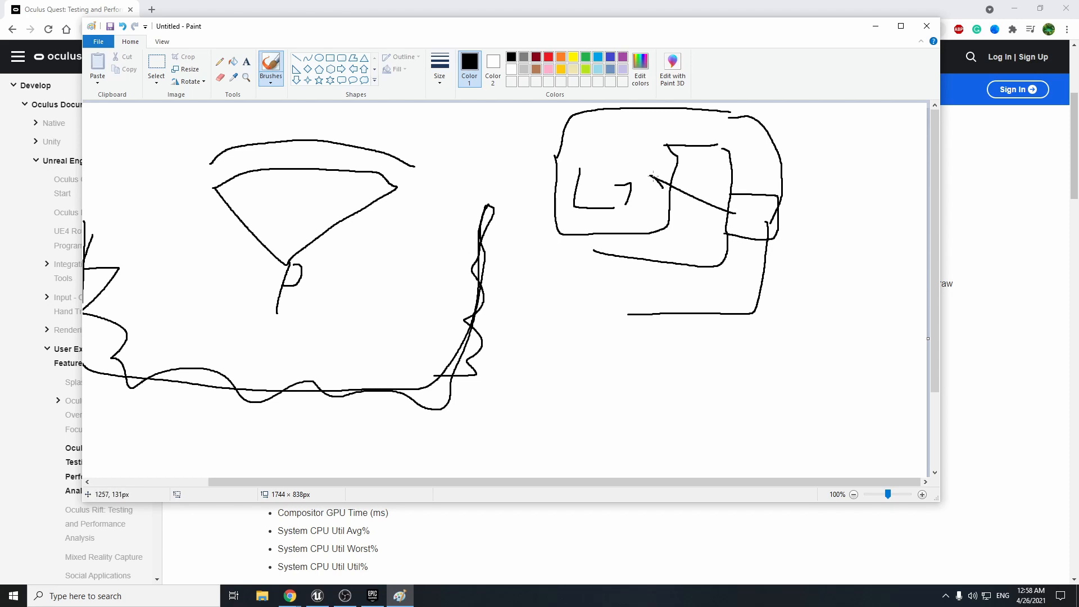
Cross out room L1, blacken the arrowhead in the corridor, and draw a connected second room labelled L2.
{"action": "left_click_drag", "start_coordinate": [554, 112], "coordinate": [596, 163]}
{"action": "left_click_drag", "start_coordinate": [668, 124], "coordinate": [540, 231]}
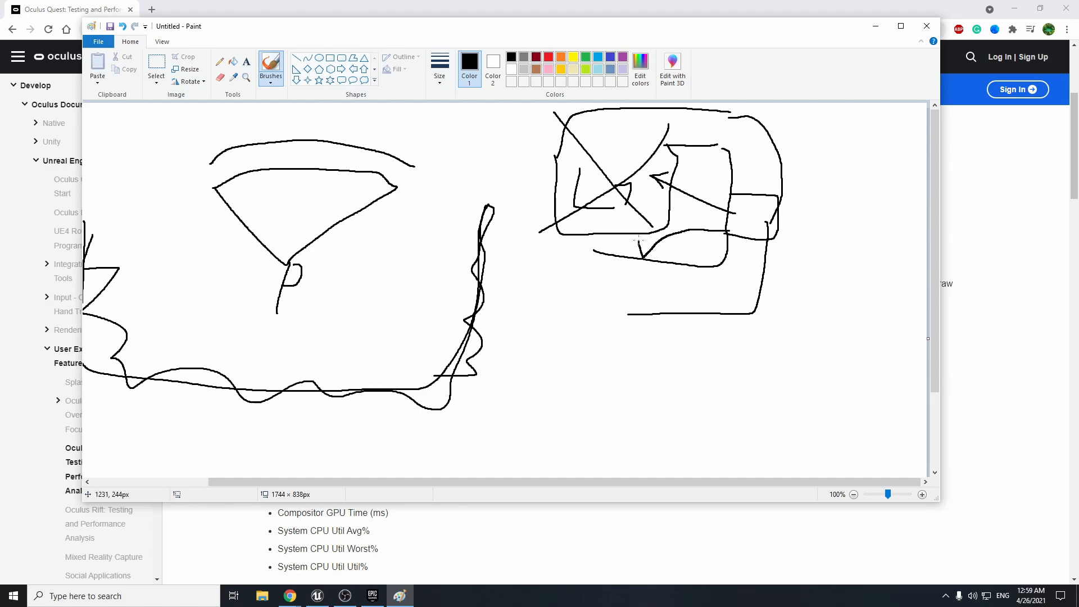
{"action": "left_click_drag", "start_coordinate": [639, 240], "coordinate": [670, 256]}
{"action": "mouse_move", "coordinate": [599, 368]}
{"action": "left_mouse_down"}
{"action": "mouse_move", "coordinate": [535, 449]}
{"action": "mouse_move", "coordinate": [508, 238]}
{"action": "mouse_move", "coordinate": [605, 250]}
{"action": "left_mouse_up"}
{"action": "left_click_drag", "start_coordinate": [564, 320], "coordinate": [582, 345]}
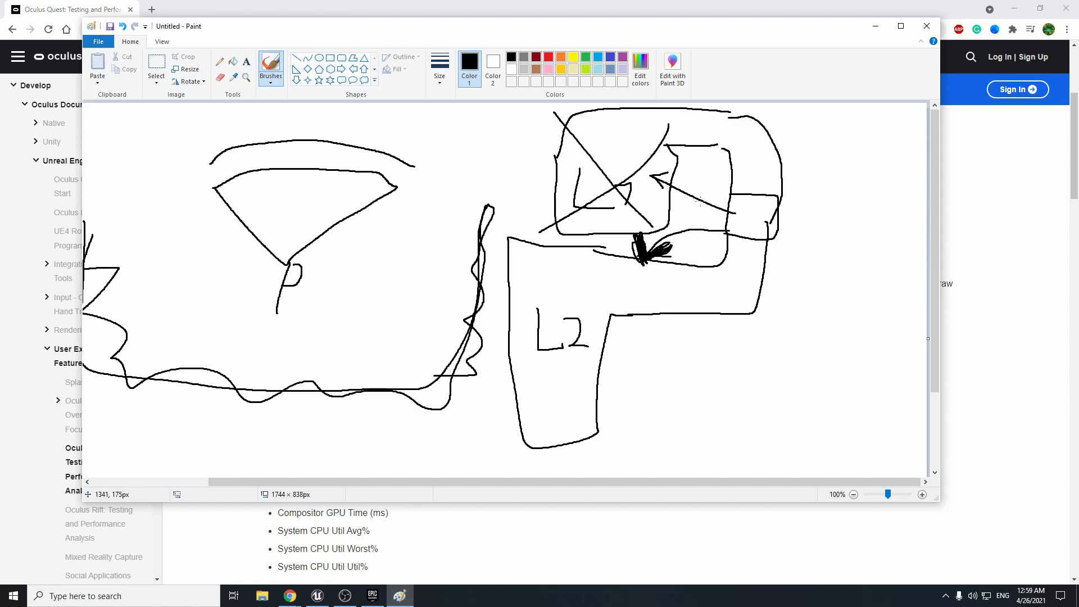
Cross out room L1 again and add a check mark above the L2 label.
{"action": "left_click_drag", "start_coordinate": [574, 141], "coordinate": [633, 231]}
{"action": "left_click_drag", "start_coordinate": [647, 155], "coordinate": [565, 221]}
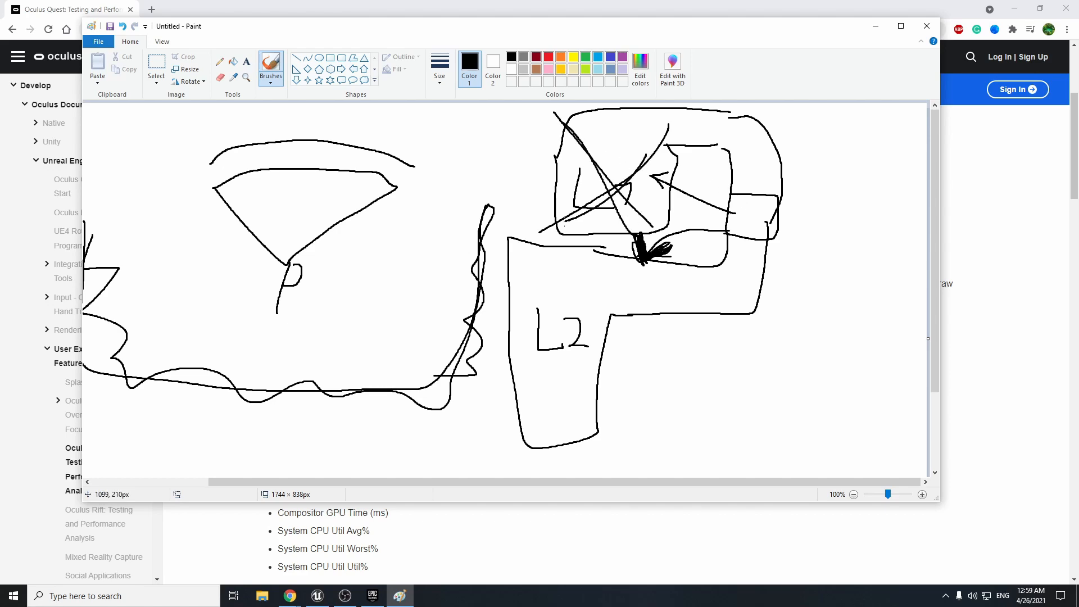
{"action": "left_click_drag", "start_coordinate": [542, 280], "coordinate": [575, 258]}
Close the sketch without saving and highlight the 50,000-100,000 triangles or vertices target in the Oculus Quest guidelines.
{"action": "left_click", "coordinate": [927, 27]}
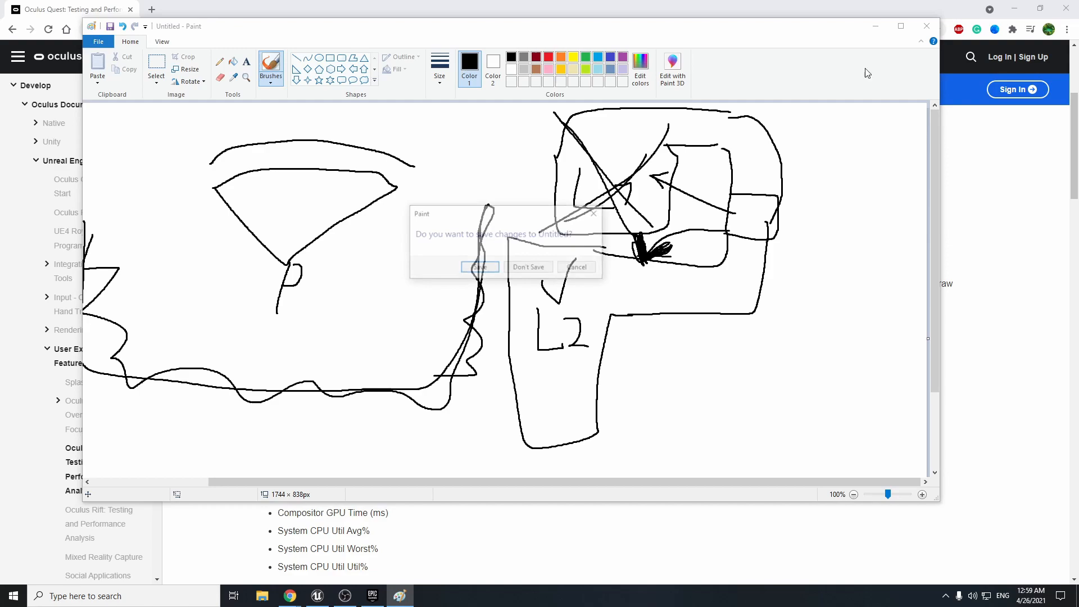
{"action": "left_click", "coordinate": [527, 270]}
{"action": "scroll", "coordinate": [243, 291], "scroll_direction": "down", "scroll_amount": 4}
{"action": "scroll", "coordinate": [242, 291], "scroll_direction": "up", "scroll_amount": 3}
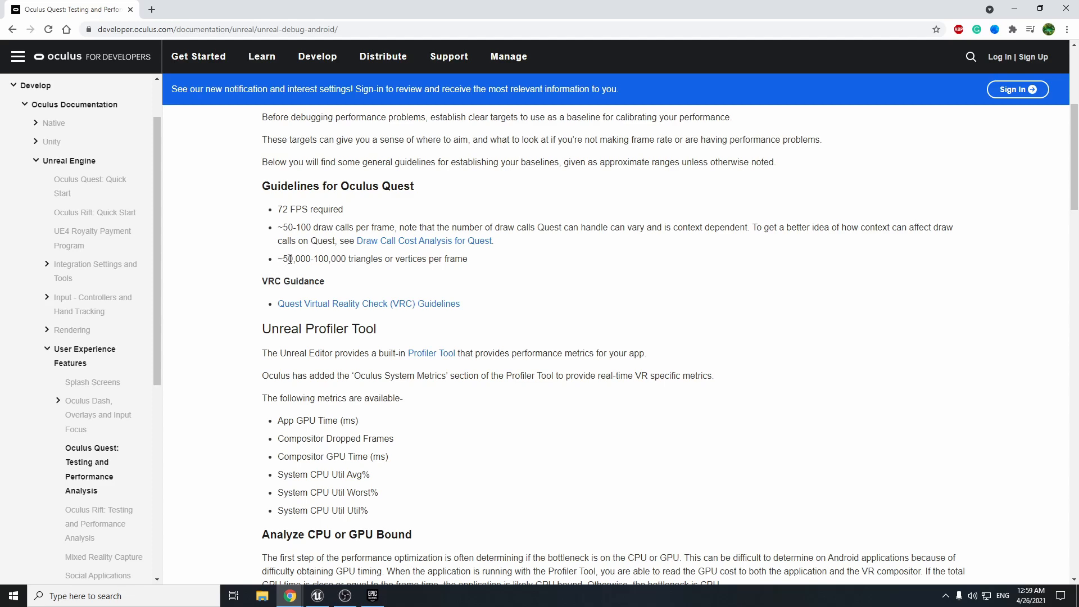
{"action": "left_click_drag", "start_coordinate": [285, 257], "coordinate": [350, 261]}
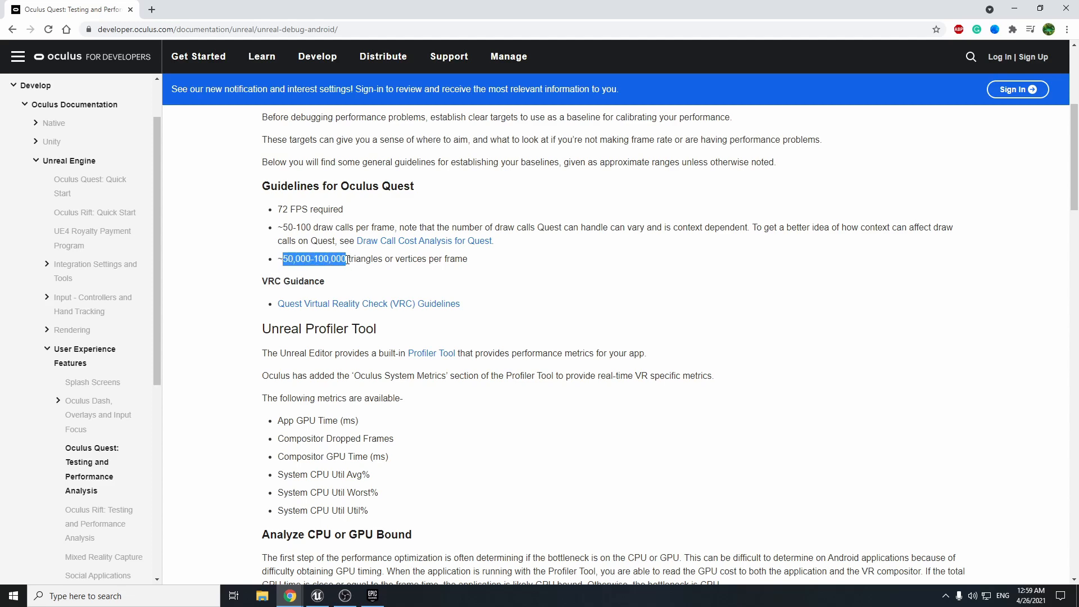
{"action": "left_click", "coordinate": [348, 259]}
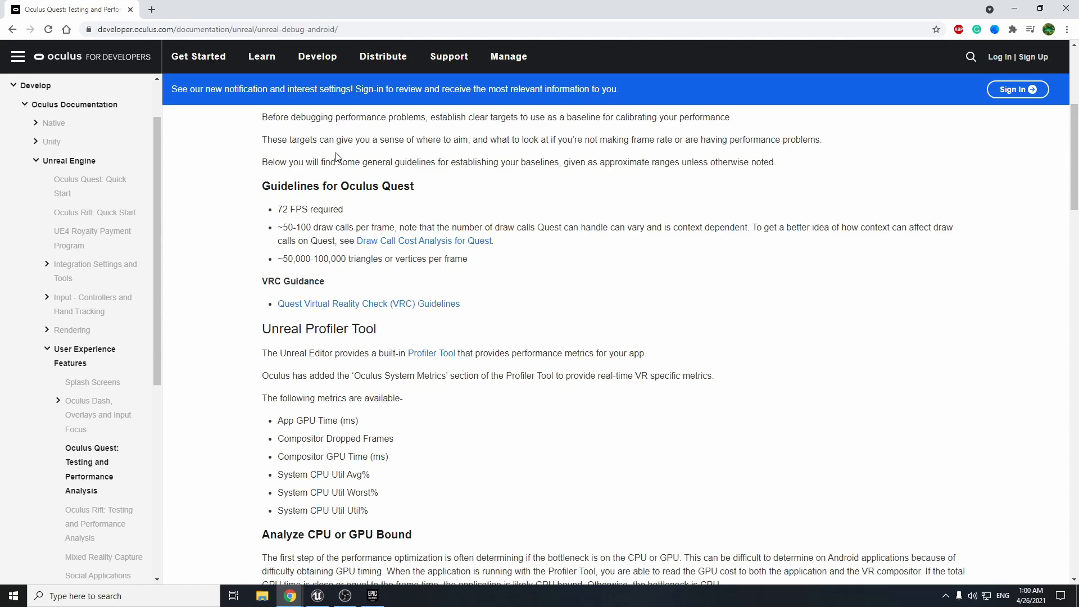
Examine the OVR Metrics Tool section, including its FPS report graph and the Performance HUD Mode image.
{"action": "scroll", "coordinate": [337, 156], "scroll_direction": "down", "scroll_amount": 15}
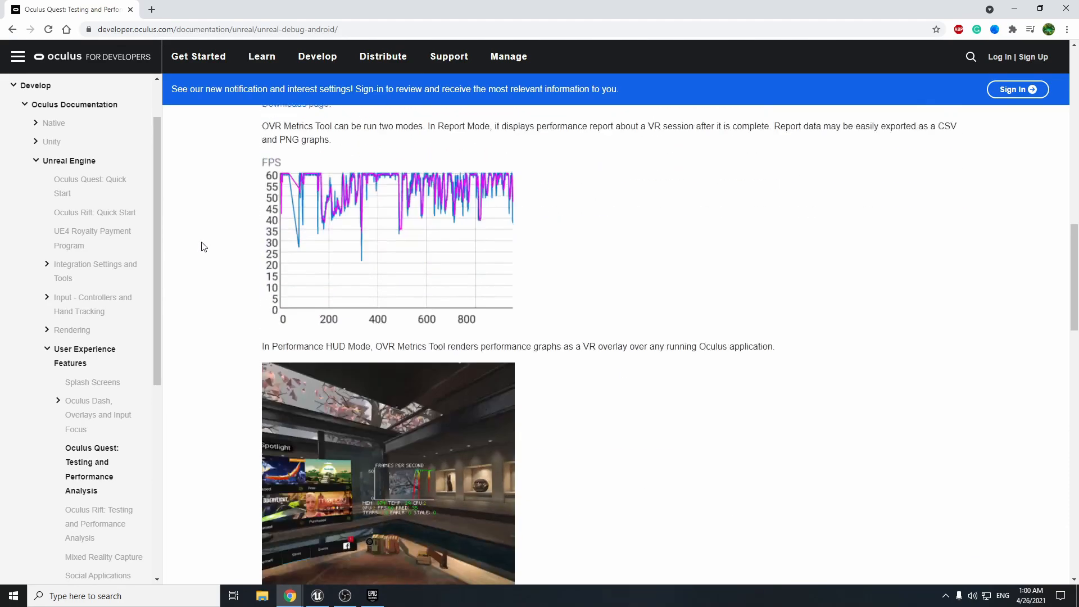
{"action": "scroll", "coordinate": [223, 272], "scroll_direction": "down", "scroll_amount": 4}
{"action": "scroll", "coordinate": [223, 272], "scroll_direction": "up", "scroll_amount": 8}
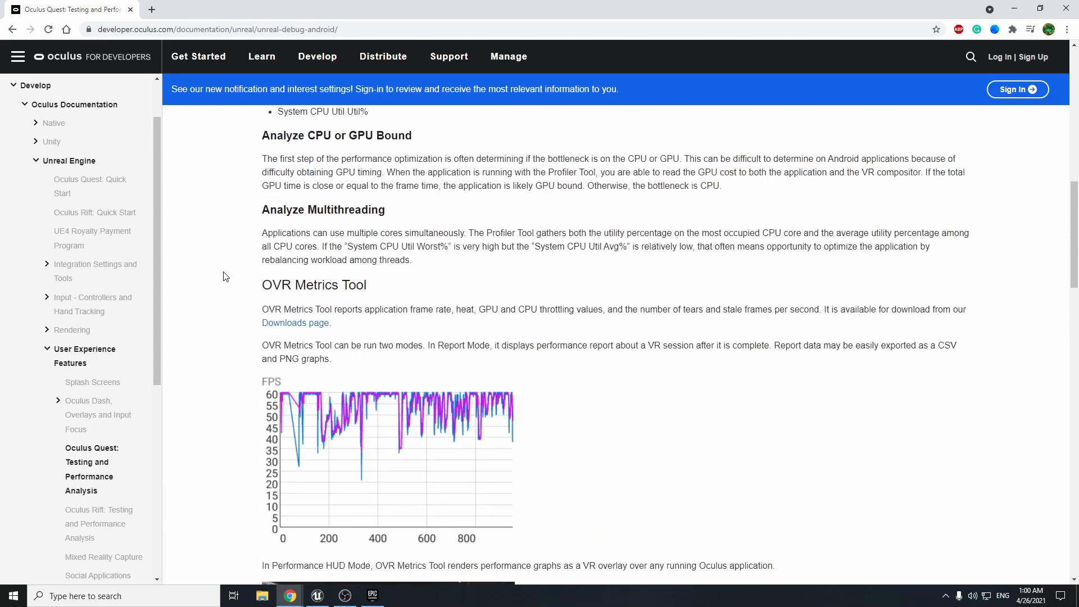
{"action": "scroll", "coordinate": [225, 300], "scroll_direction": "down", "scroll_amount": 9}
{"action": "scroll", "coordinate": [225, 301], "scroll_direction": "up", "scroll_amount": 7}
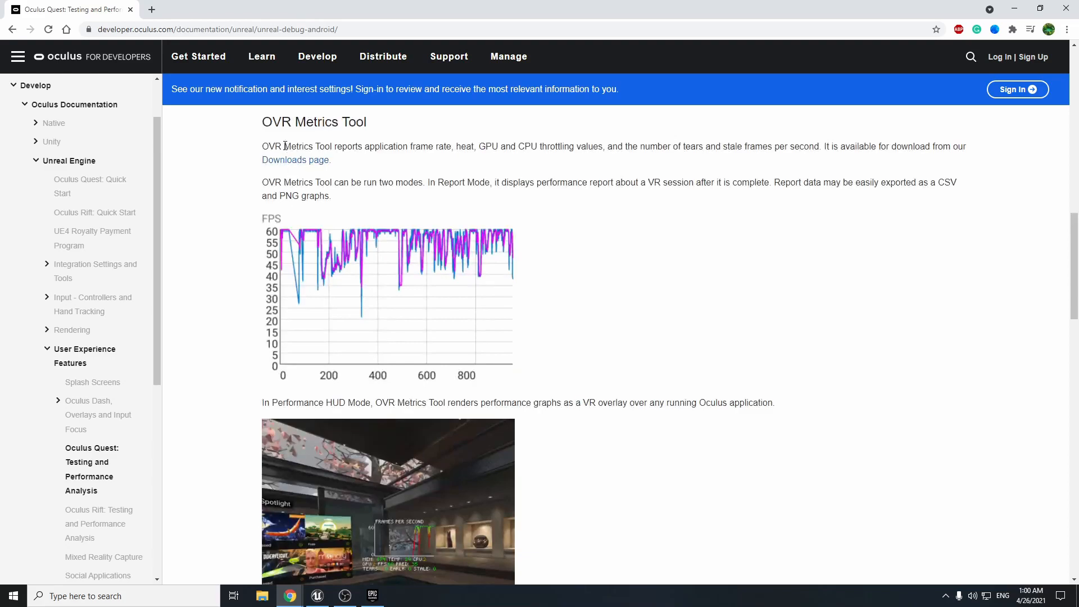
{"action": "left_click_drag", "start_coordinate": [272, 122], "coordinate": [362, 123]}
{"action": "left_click", "coordinate": [360, 123]}
{"action": "scroll", "coordinate": [284, 225], "scroll_direction": "down", "scroll_amount": 2}
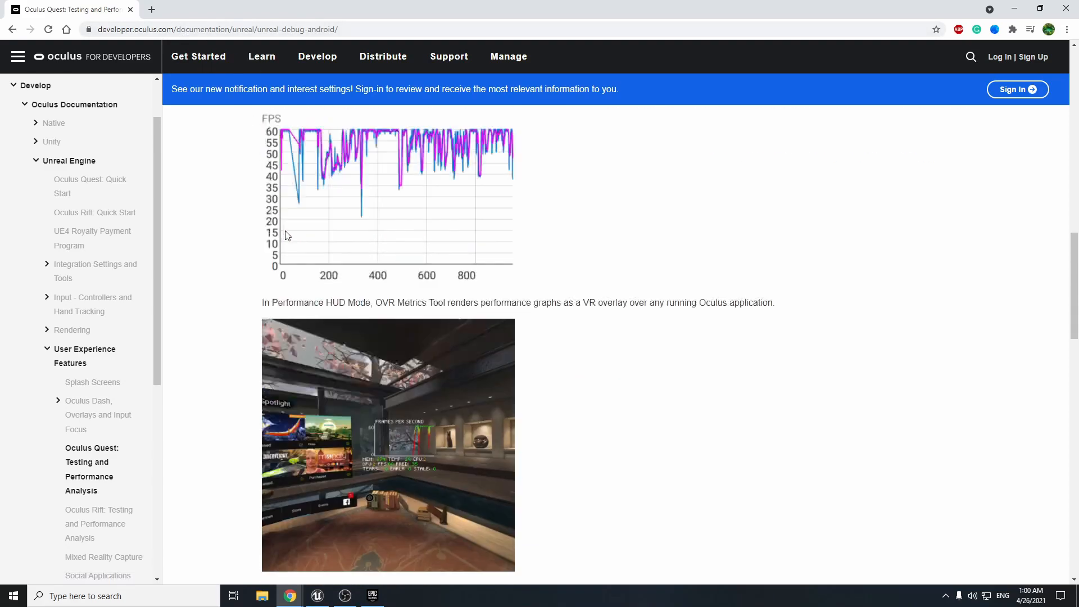
{"action": "scroll", "coordinate": [285, 235], "scroll_direction": "down", "scroll_amount": 2}
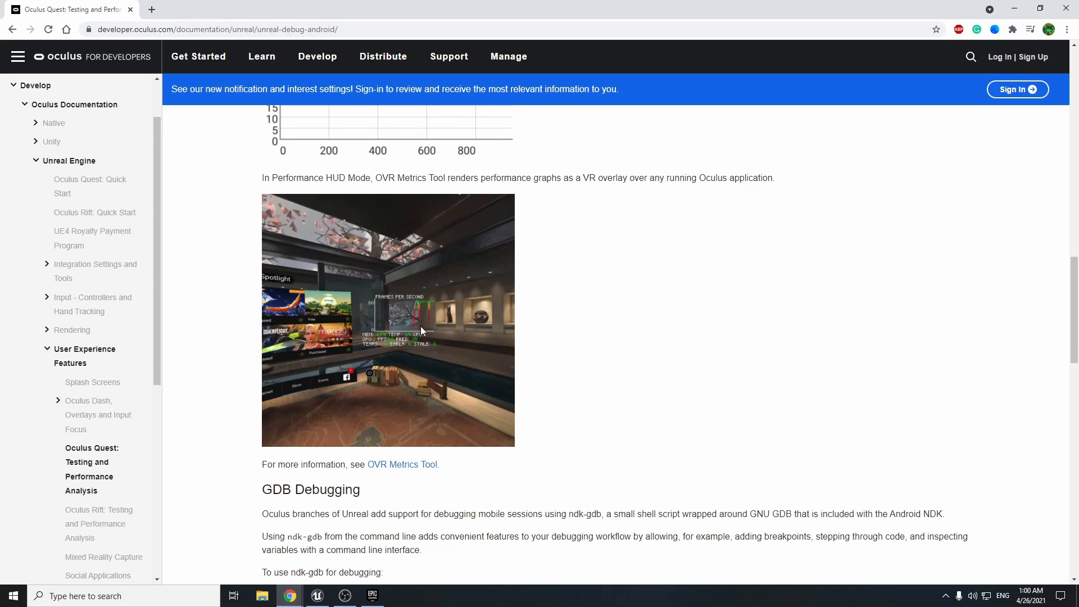
{"action": "scroll", "coordinate": [424, 332], "scroll_direction": "down", "scroll_amount": 11}
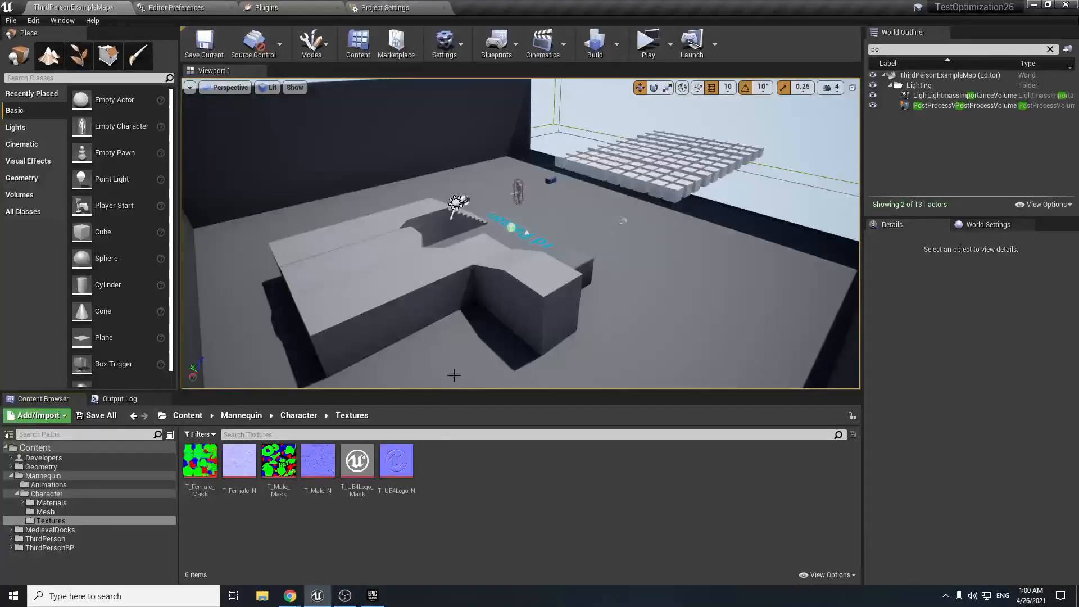
Switch to Unreal Editor, select a cube in the grid at the room's edge and frame it.
{"action": "key", "text": "w"}
{"action": "right_click_drag", "start_coordinate": [454, 376], "coordinate": [202, 357]}
{"action": "key", "text": "s"}
{"action": "right_click_drag", "start_coordinate": [480, 302], "coordinate": [425, 338]}
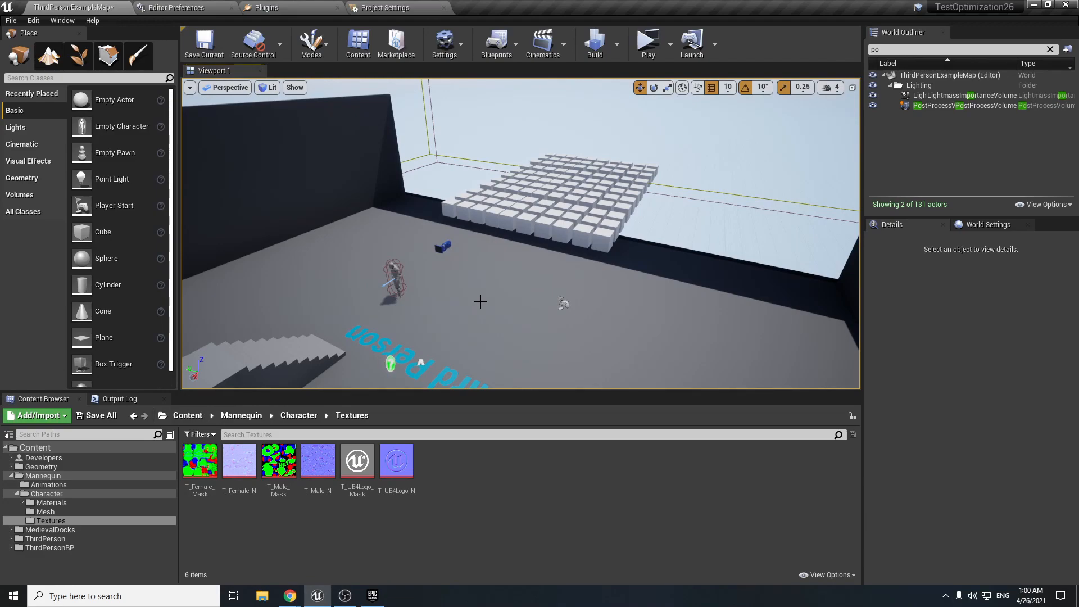
{"action": "left_click", "coordinate": [605, 209]}
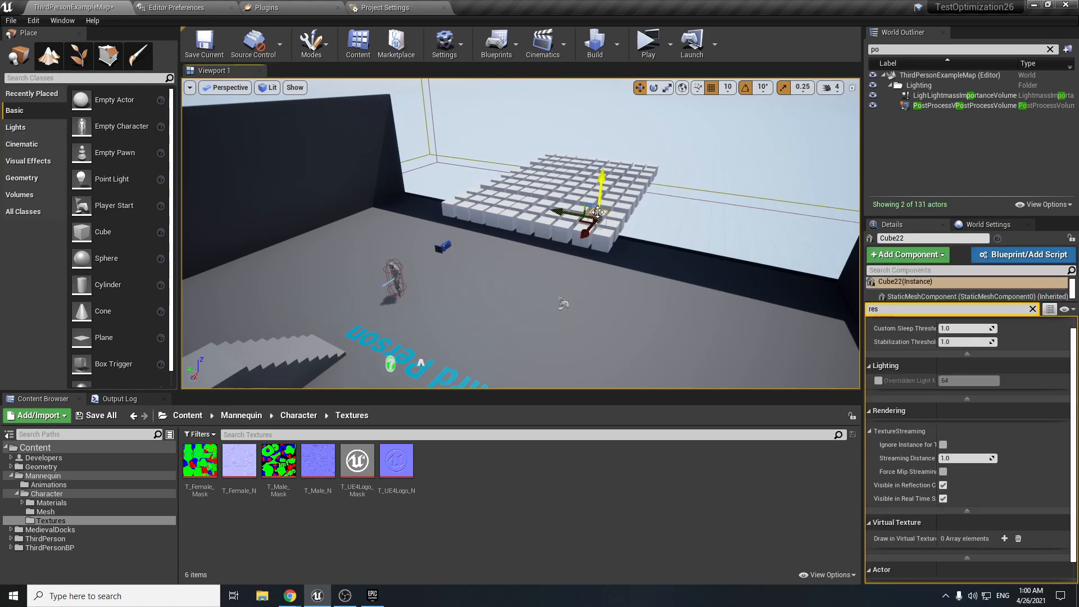
{"action": "key", "text": "f"}
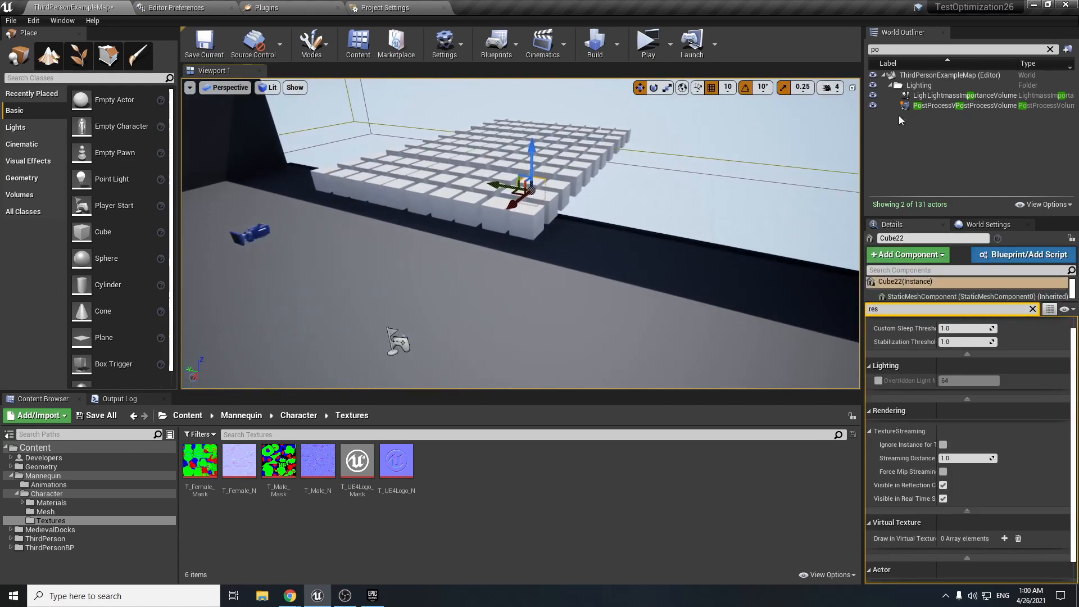
Clear the World Outliner filter and select all grid cubes from Cube through Cube110.
{"action": "left_click", "coordinate": [1050, 49]}
{"action": "scroll", "coordinate": [946, 116], "scroll_direction": "up", "scroll_amount": 3}
{"action": "scroll", "coordinate": [934, 119], "scroll_direction": "up", "scroll_amount": 2}
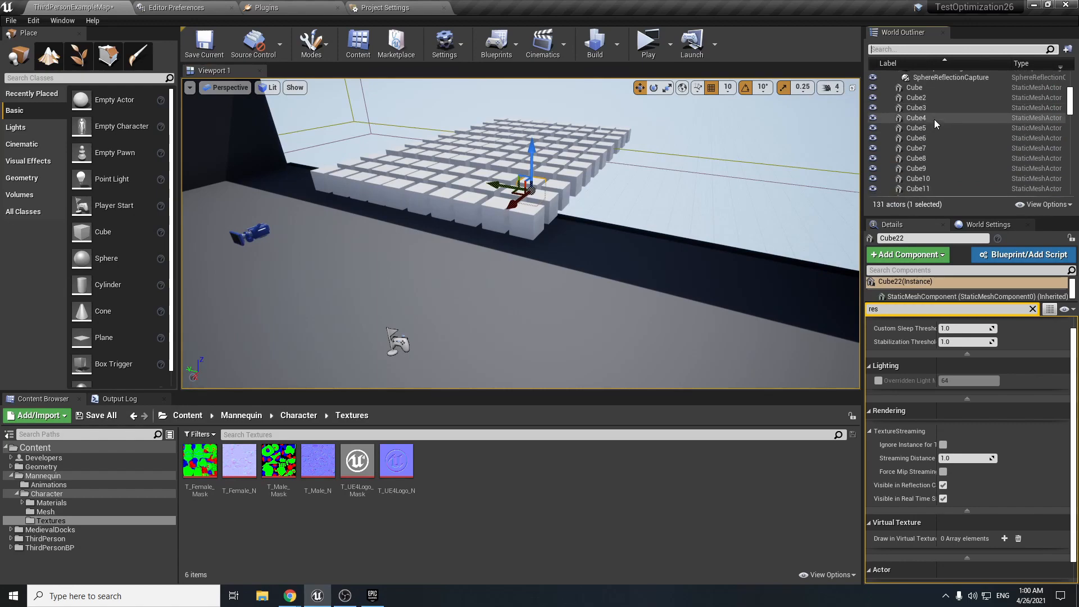
{"action": "left_click", "coordinate": [923, 86]}
{"action": "scroll", "coordinate": [936, 157], "scroll_direction": "down", "scroll_amount": 6}
{"action": "scroll", "coordinate": [935, 156], "scroll_direction": "down", "scroll_amount": 16}
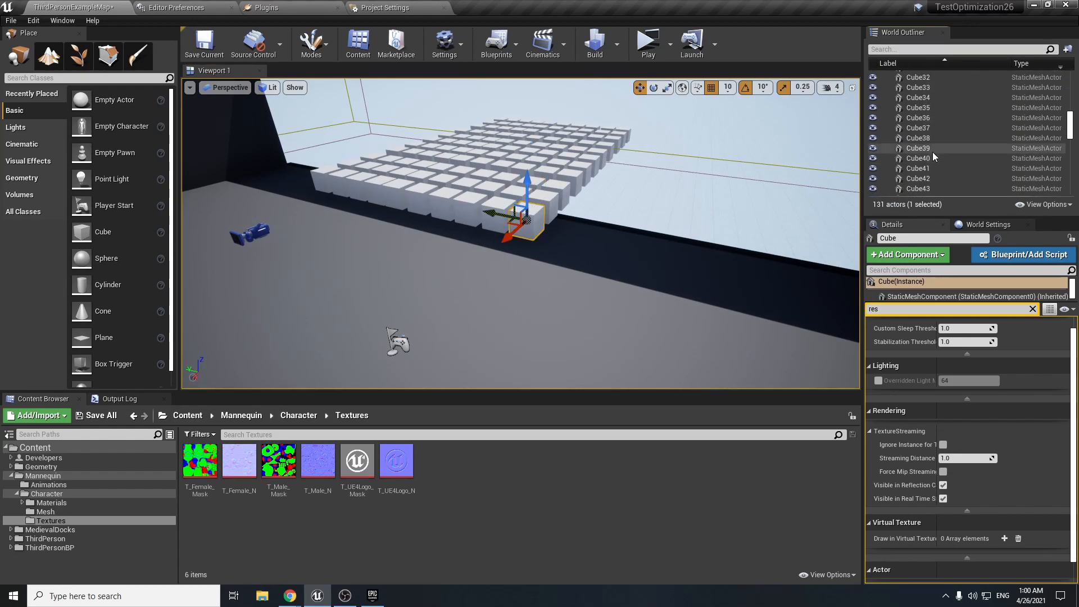
{"action": "scroll", "coordinate": [939, 145], "scroll_direction": "down", "scroll_amount": 2}
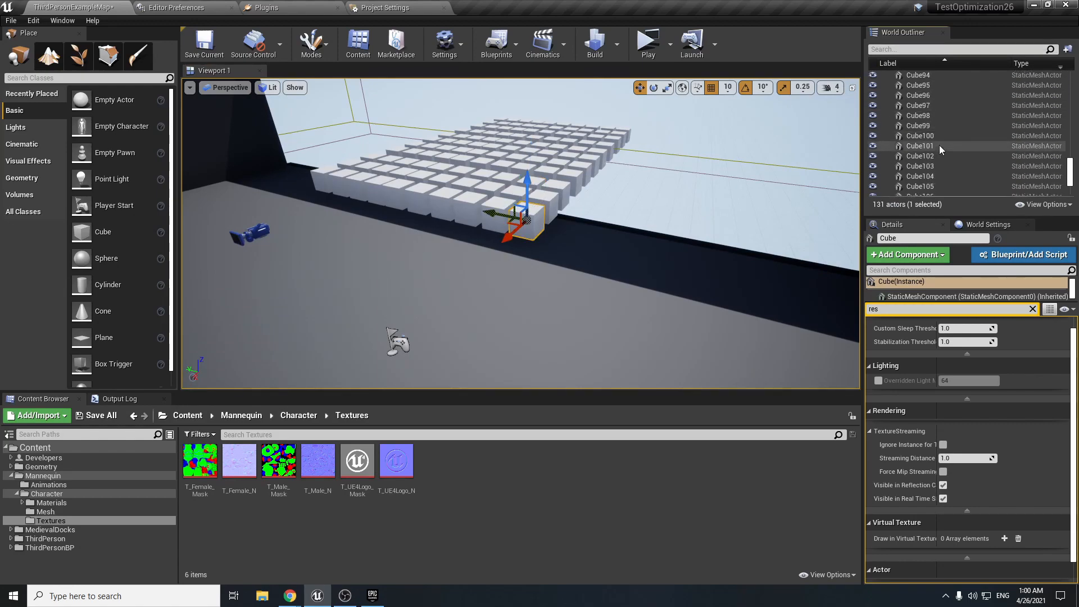
{"action": "left_click", "coordinate": [926, 136], "text": "shift"}
{"action": "right_click_drag", "start_coordinate": [713, 207], "coordinate": [590, 191]}
{"action": "scroll", "coordinate": [935, 162], "scroll_direction": "down", "scroll_amount": 2}
{"action": "left_click", "coordinate": [942, 182], "text": "shift"}
Run the level in a preview window and walk the character toward the cube grid.
{"action": "left_click", "coordinate": [648, 44]}
{"action": "left_click", "coordinate": [643, 88]}
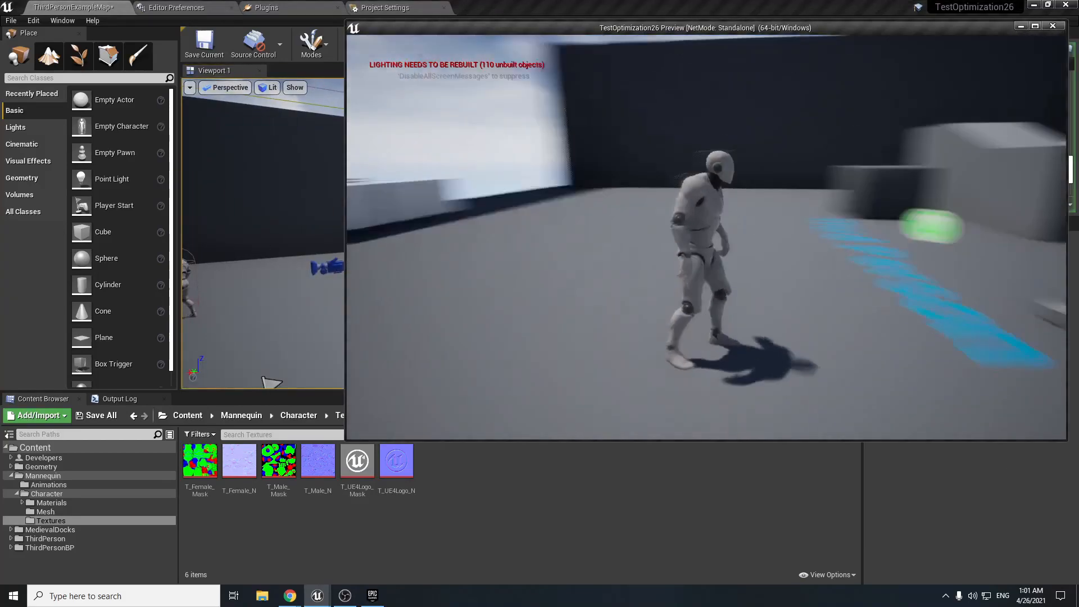
{"action": "key", "text": "w"}
Display the scene rendering statistics in the preview with the console command Stat SceneRendering.
{"action": "key", "text": "grave"}
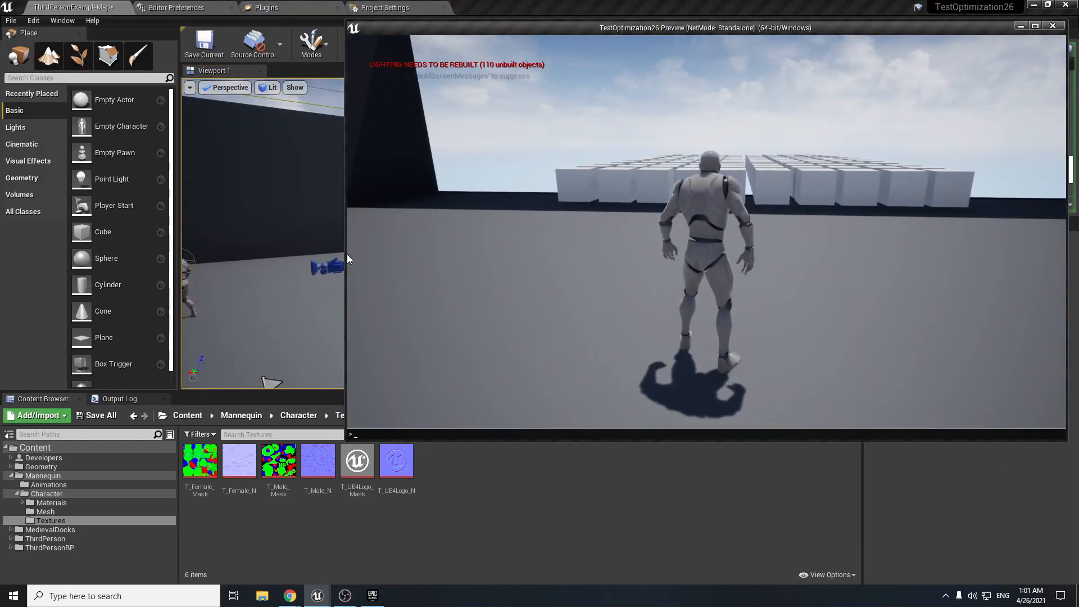
{"action": "type", "text": "stat "}
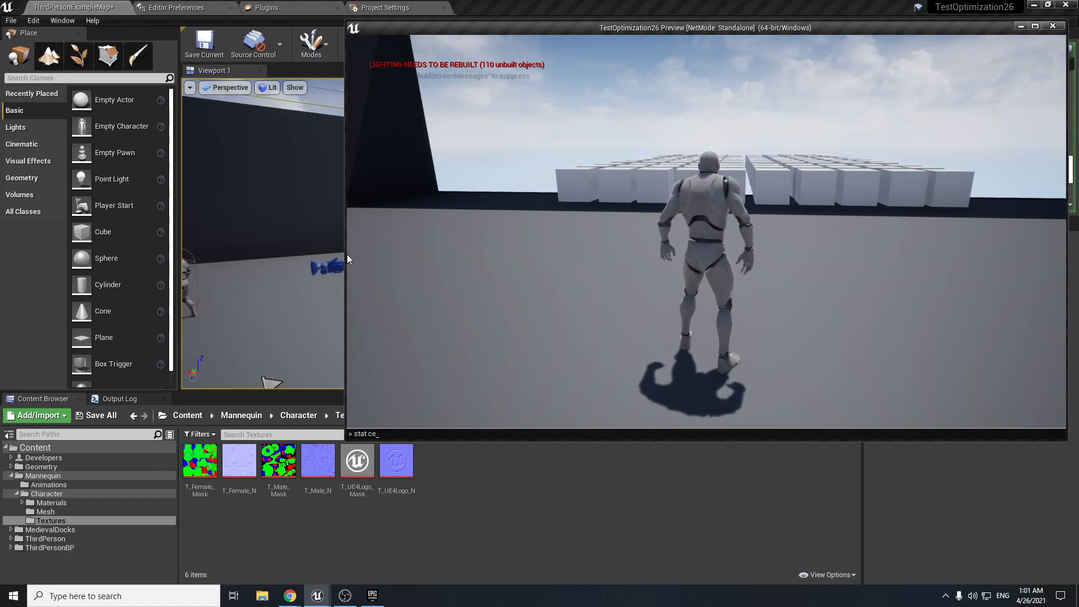
{"action": "type", "text": "scene"}
{"action": "key", "text": "Up"}
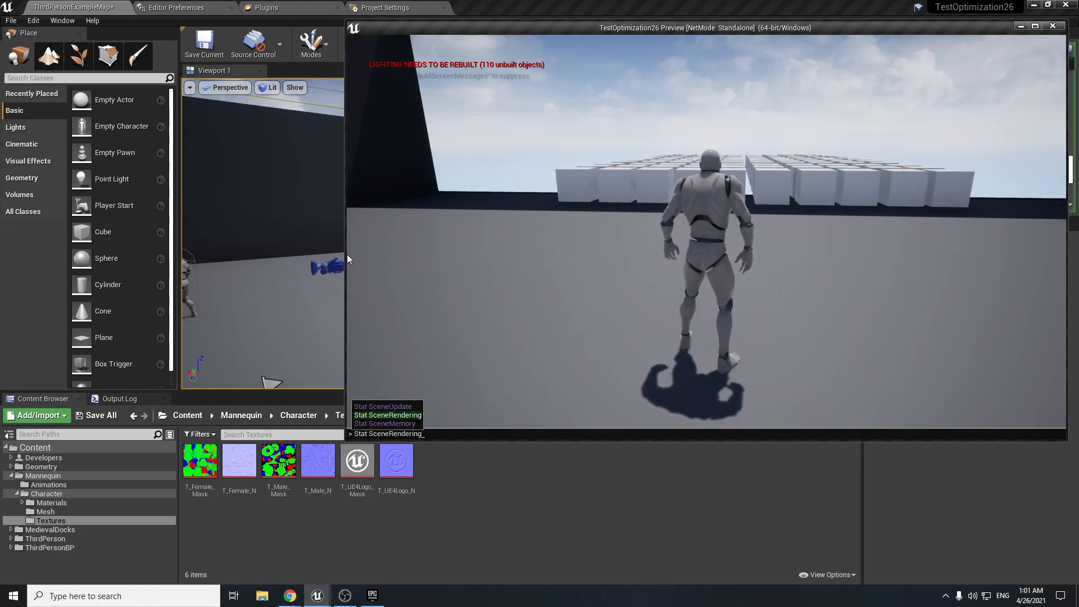
{"action": "key", "text": "Tab"}
{"action": "key", "text": "Return"}
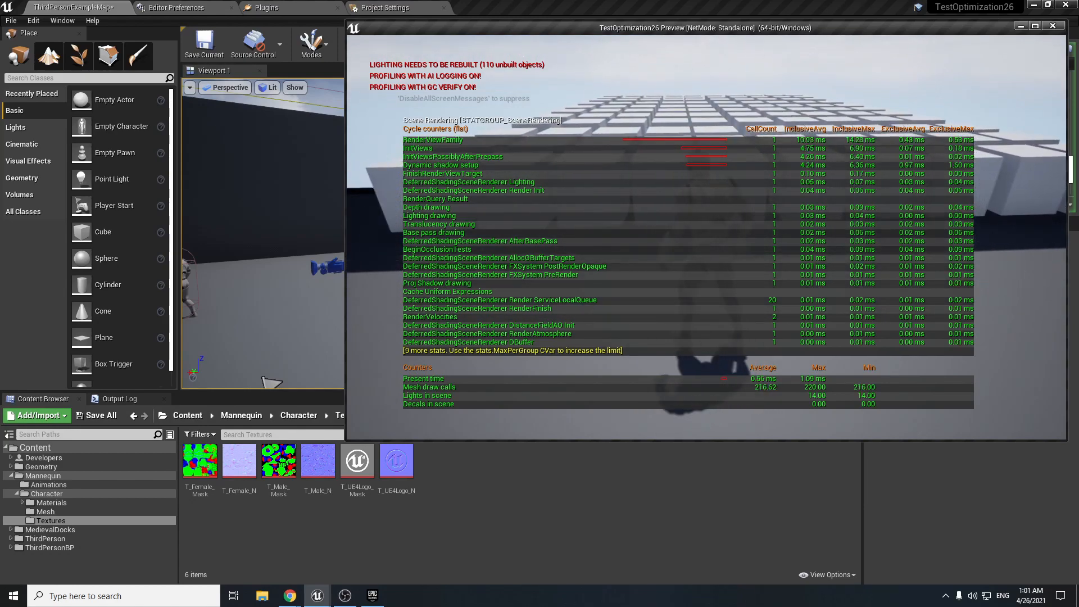
Turn off the statistics with the console command stat none and end the preview.
{"action": "key", "text": "grave"}
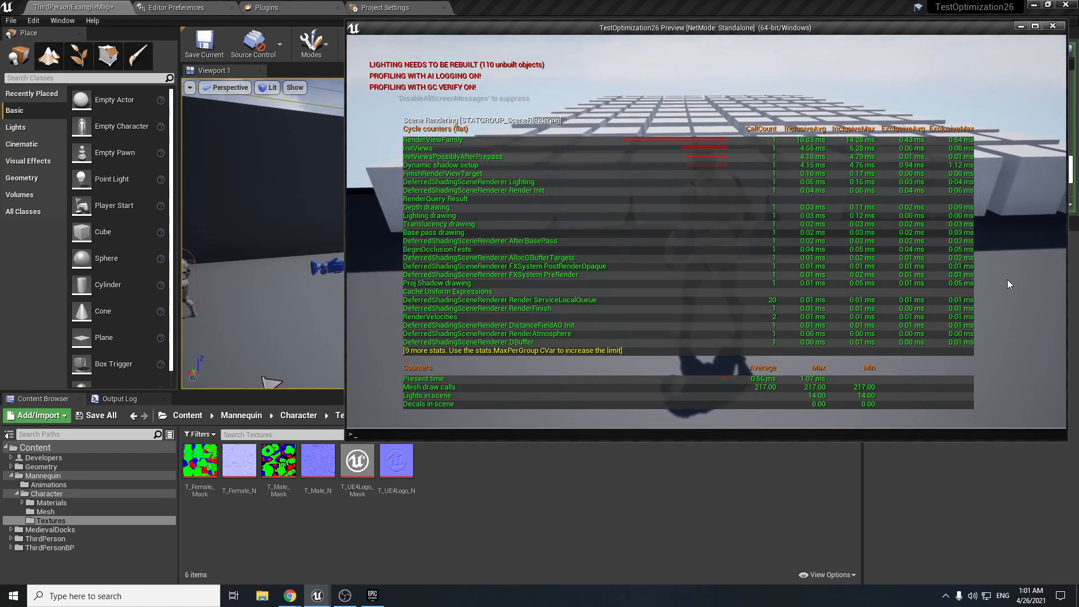
{"action": "type", "text": "stat none"}
{"action": "key", "text": "Return"}
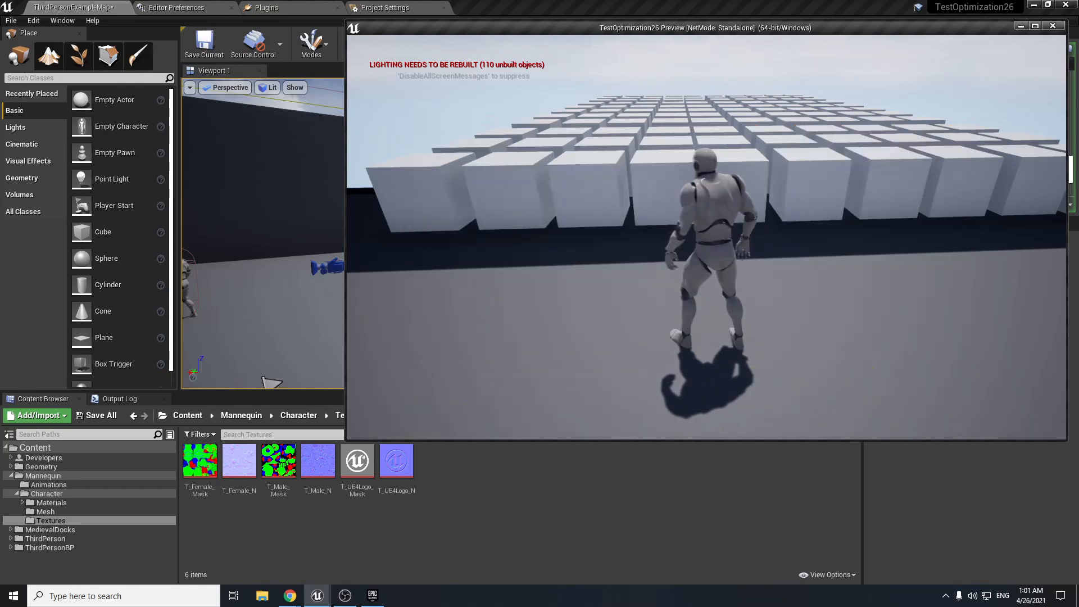
{"action": "key", "text": "Escape"}
Duplicate the selected cube grid and place the copy outside the room, beyond its side wall.
{"action": "key", "text": "s"}
{"action": "right_click_drag", "start_coordinate": [521, 233], "coordinate": [569, 260]}
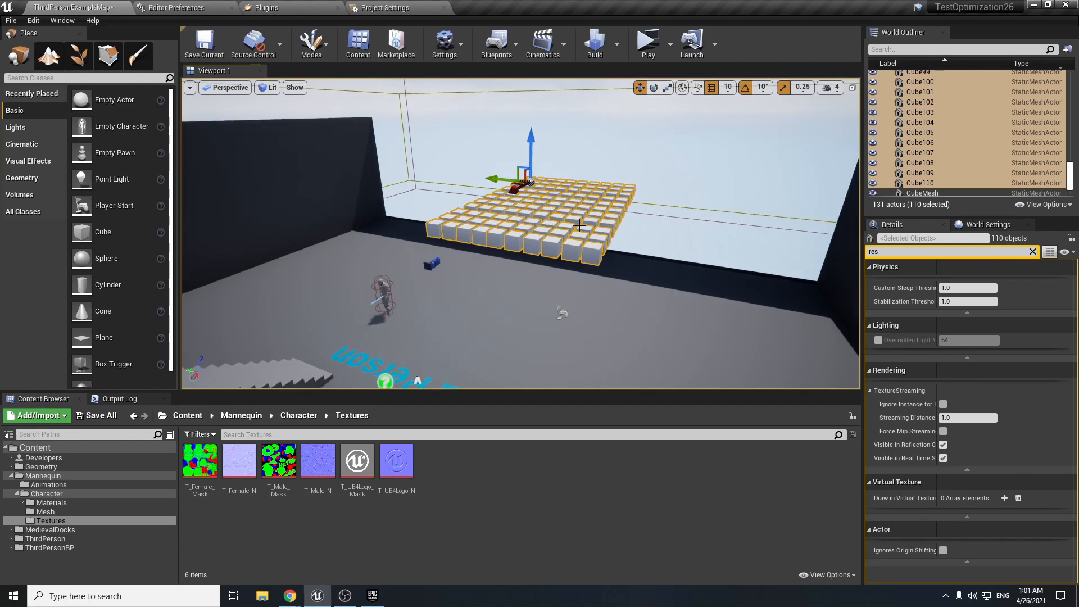
{"action": "right_click_drag", "start_coordinate": [713, 246], "coordinate": [733, 284]}
{"action": "key", "text": "s"}
{"action": "right_click_drag", "start_coordinate": [532, 200], "coordinate": [564, 187]}
{"action": "key", "text": "d"}
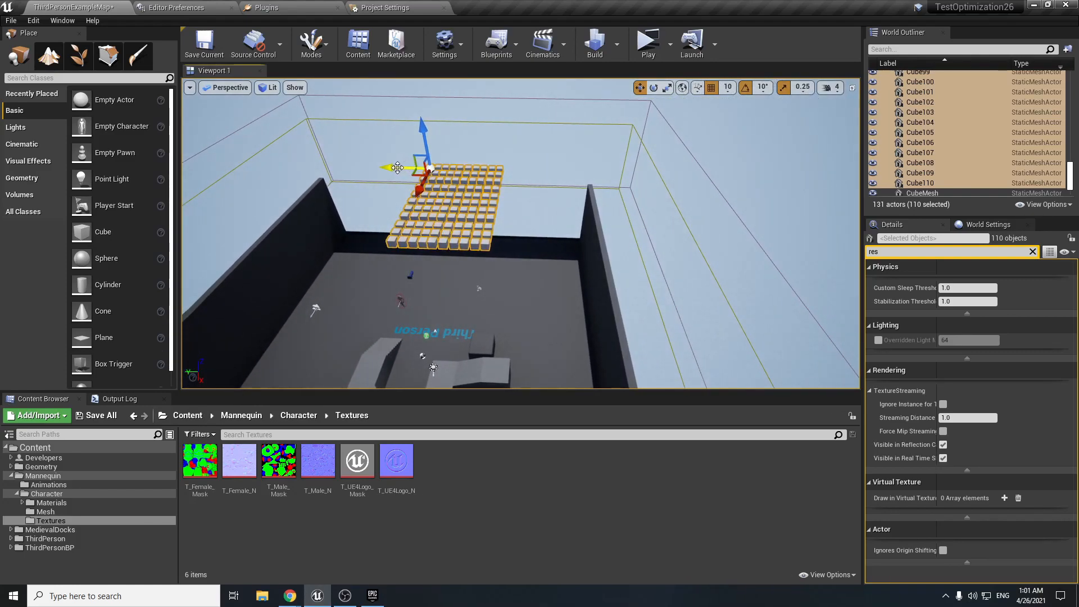
{"action": "left_click_drag", "start_coordinate": [397, 168], "coordinate": [641, 216], "text": "alt"}
{"action": "right_click_drag", "start_coordinate": [641, 217], "coordinate": [702, 217]}
{"action": "key", "text": "a"}
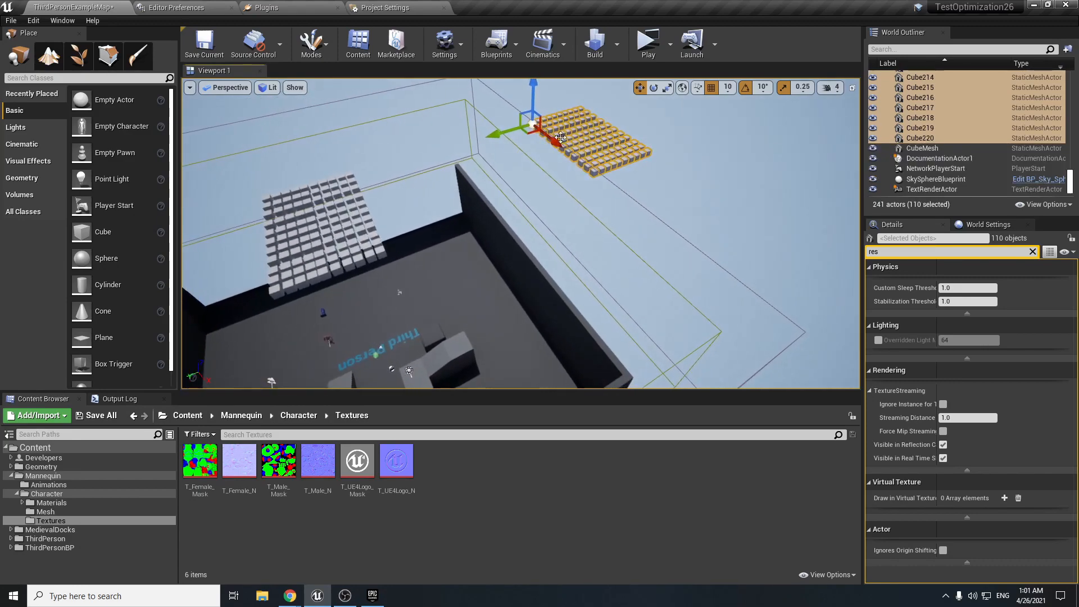
Lower the copied cube grid to Z -2020 and shift it along the outside of the side wall.
{"action": "left_click_drag", "start_coordinate": [533, 97], "coordinate": [530, 188]}
{"action": "left_click_drag", "start_coordinate": [547, 235], "coordinate": [639, 344]}
{"action": "right_click_drag", "start_coordinate": [595, 286], "coordinate": [646, 298]}
{"action": "key", "text": "a"}
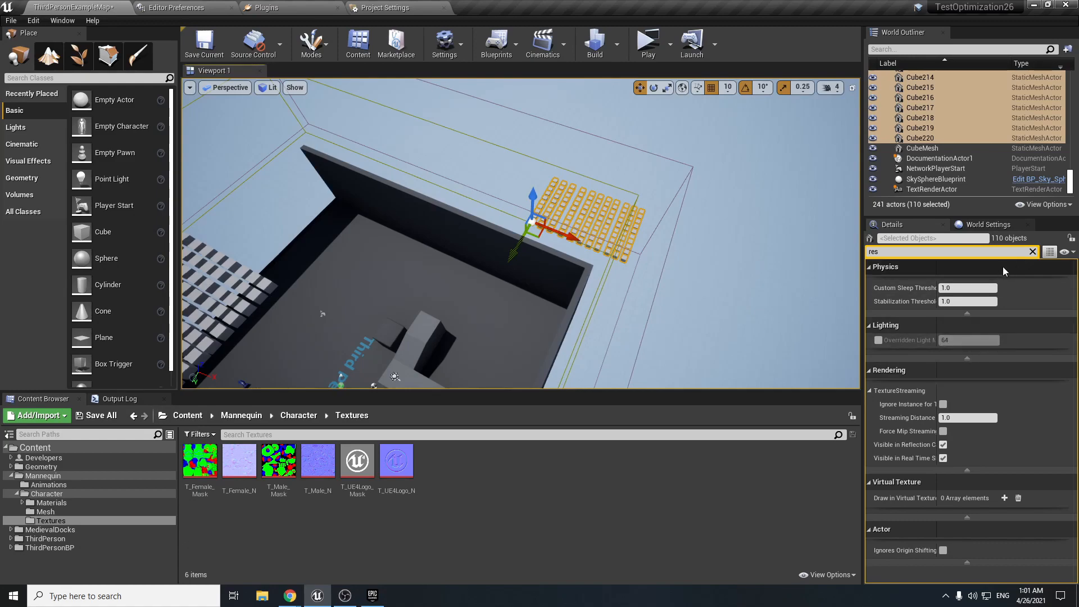
Filter the copied cubes' details by "vis" and turn off their Visible rendering option.
{"action": "left_click", "coordinate": [1033, 252]}
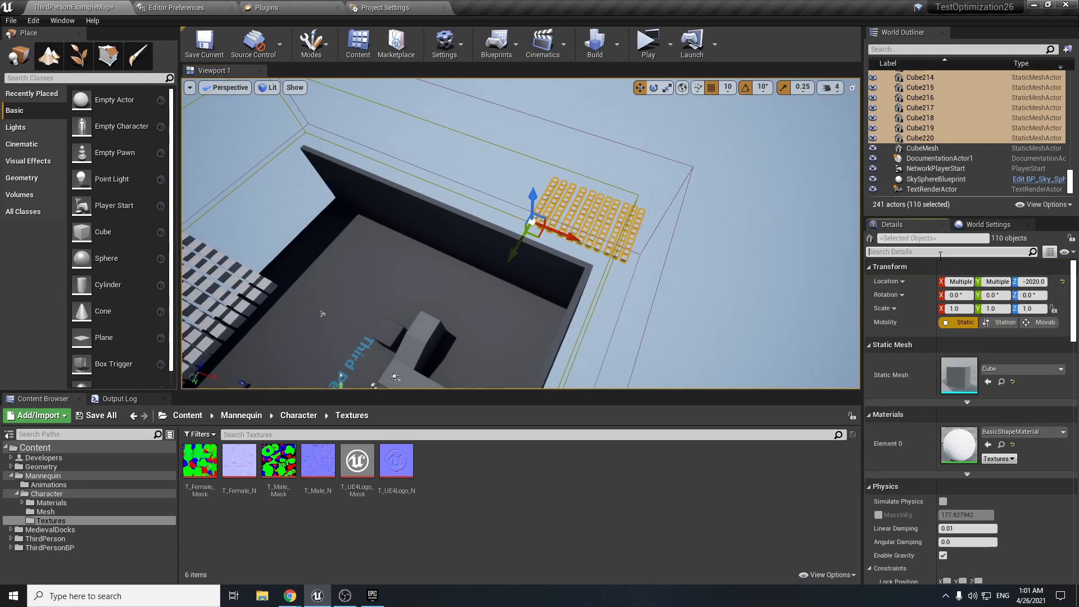
{"action": "type", "text": "vis"}
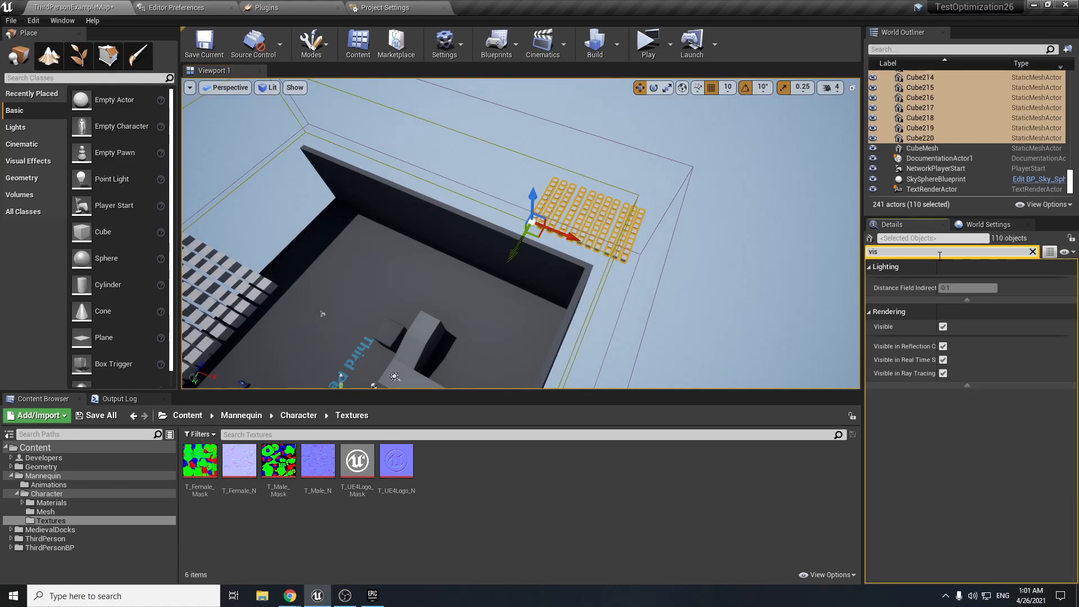
{"action": "left_click", "coordinate": [946, 327]}
Clear the details filter and select the visible original cube grid, from Cube through Cube110, in the World Outliner.
{"action": "right_click_drag", "start_coordinate": [647, 298], "coordinate": [348, 244]}
{"action": "key", "text": "w"}
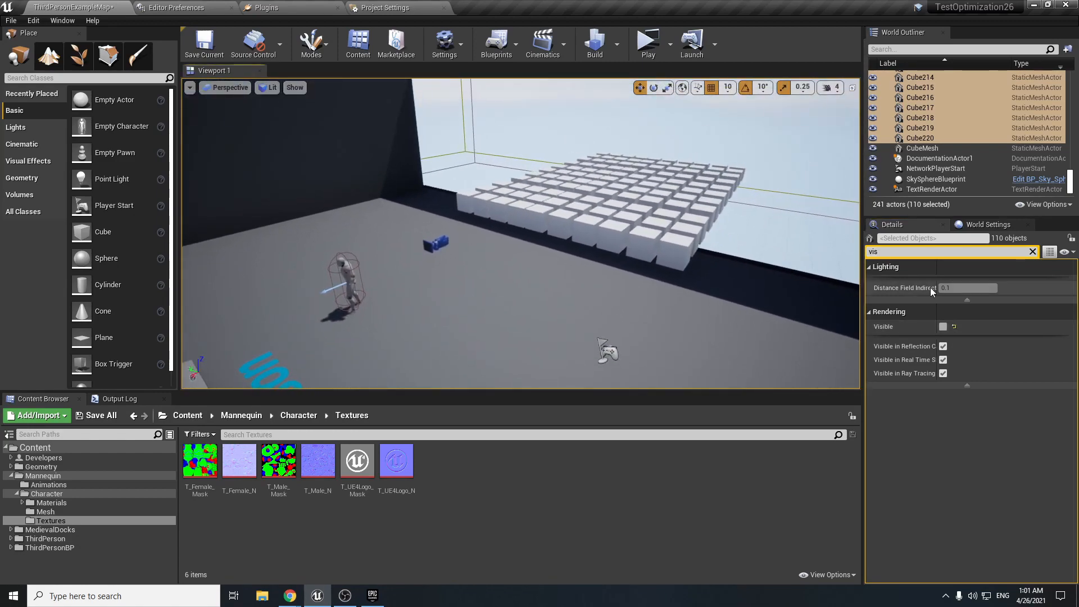
{"action": "left_click", "coordinate": [1033, 251]}
{"action": "scroll", "coordinate": [939, 143], "scroll_direction": "up", "scroll_amount": 3}
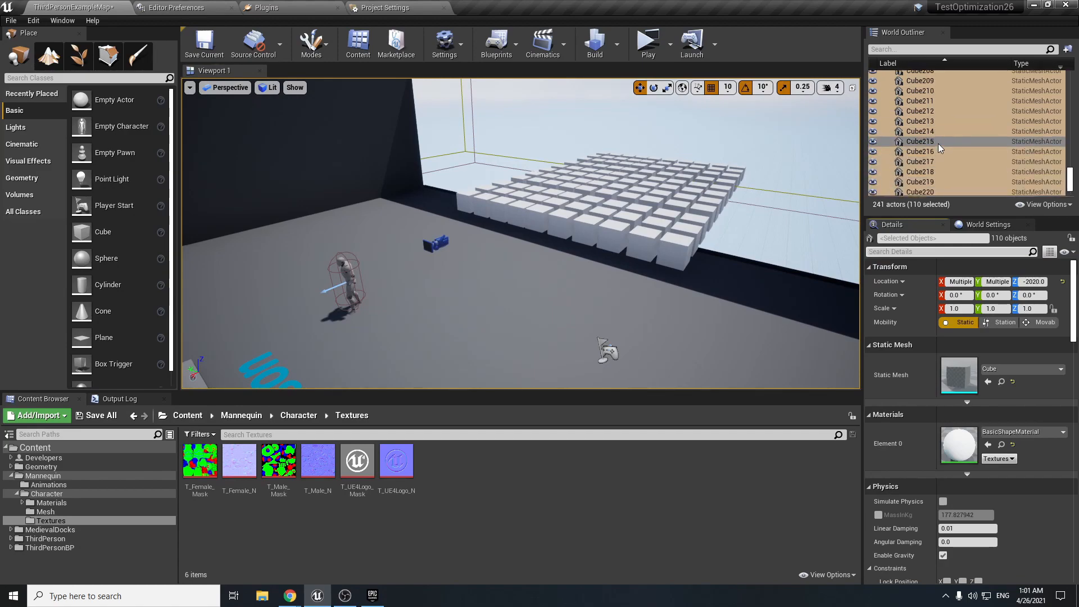
{"action": "scroll", "coordinate": [939, 144], "scroll_direction": "up", "scroll_amount": 20}
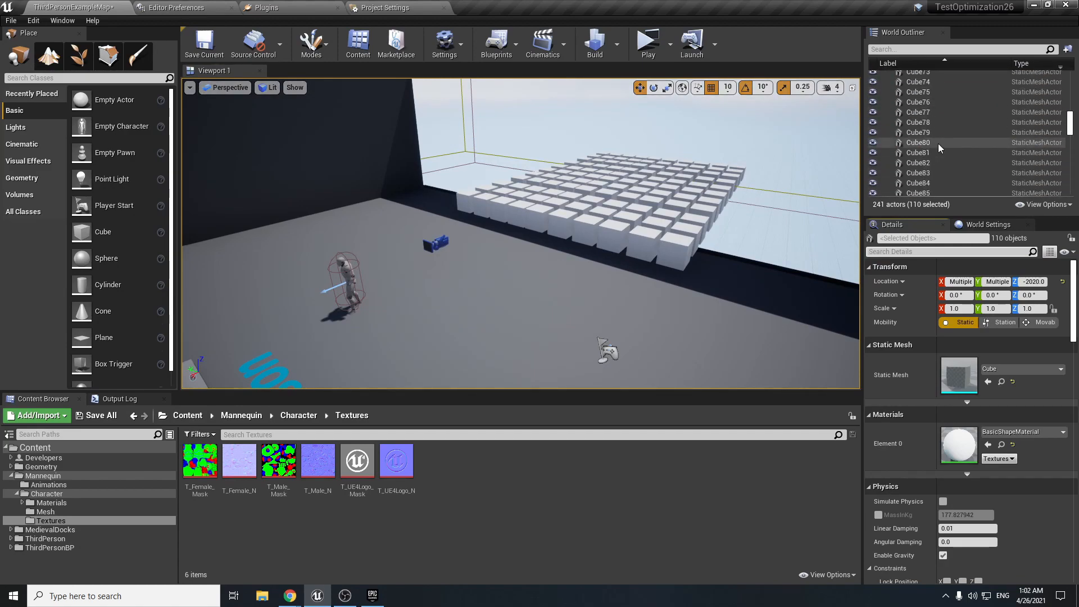
{"action": "scroll", "coordinate": [938, 144], "scroll_direction": "down", "scroll_amount": 5}
{"action": "left_click", "coordinate": [936, 140]}
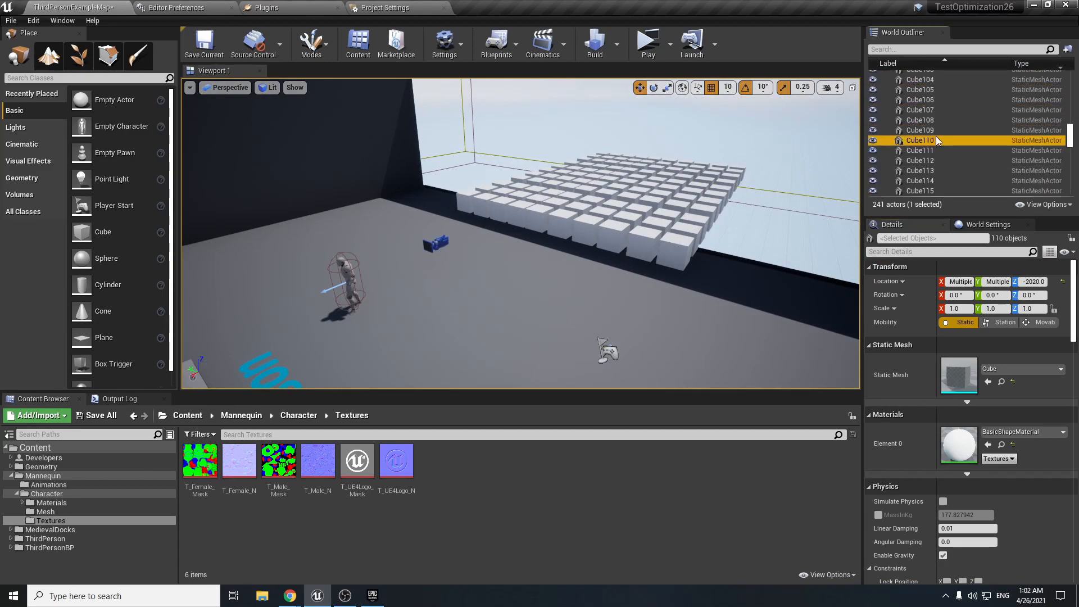
{"action": "scroll", "coordinate": [937, 146], "scroll_direction": "up", "scroll_amount": 15}
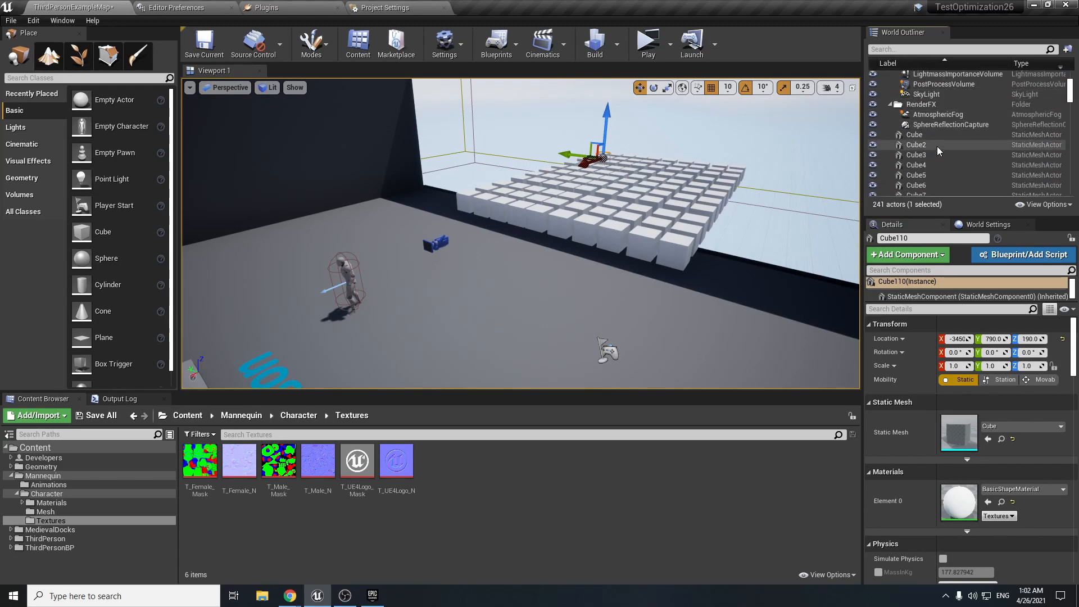
{"action": "left_click", "coordinate": [930, 136], "text": "shift"}
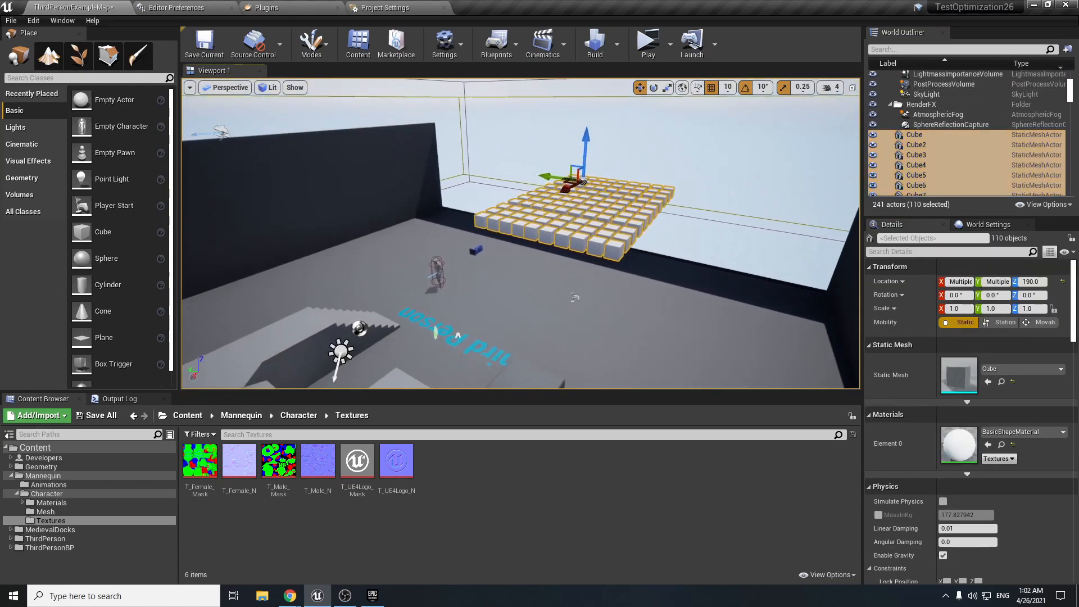
Open the Merge Actors developer tool for the selected cubes and reposition its window so the grid stays in view.
{"action": "left_click", "coordinate": [62, 20]}
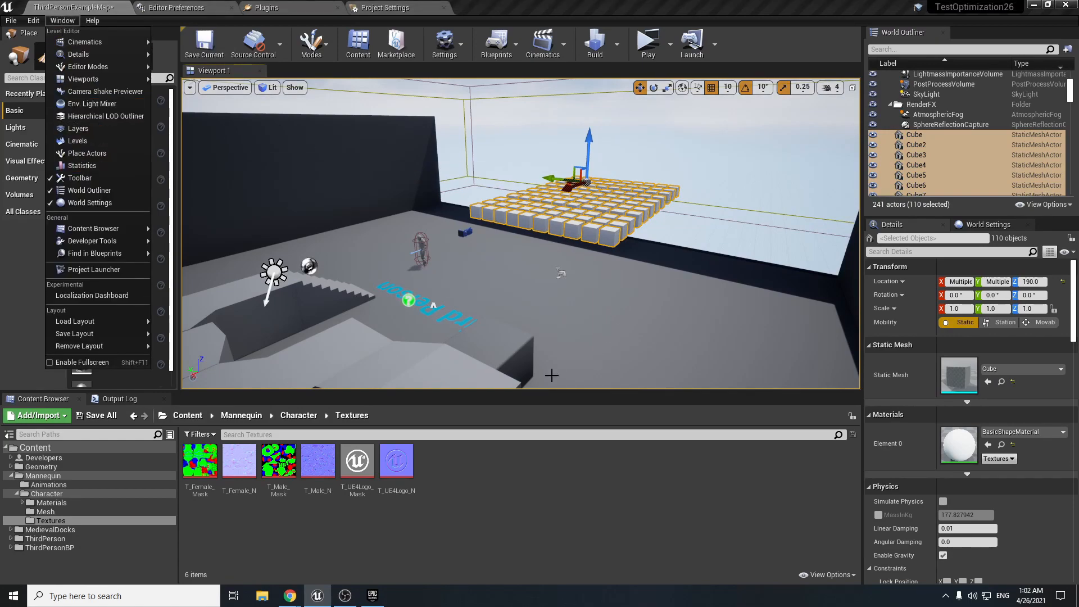
{"action": "mouse_move", "coordinate": [91, 80]}
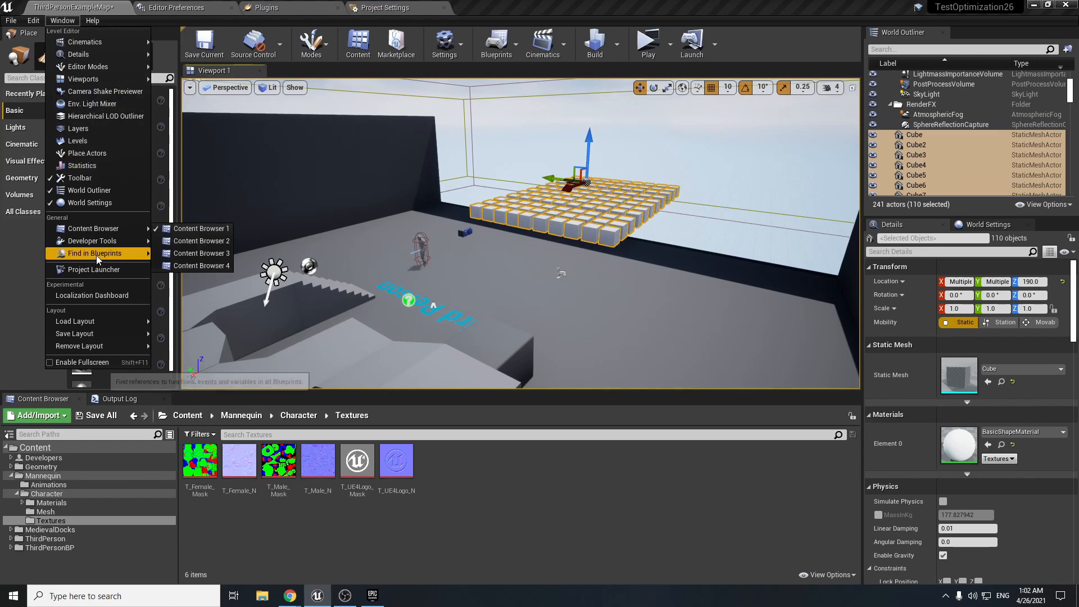
{"action": "mouse_move", "coordinate": [100, 251]}
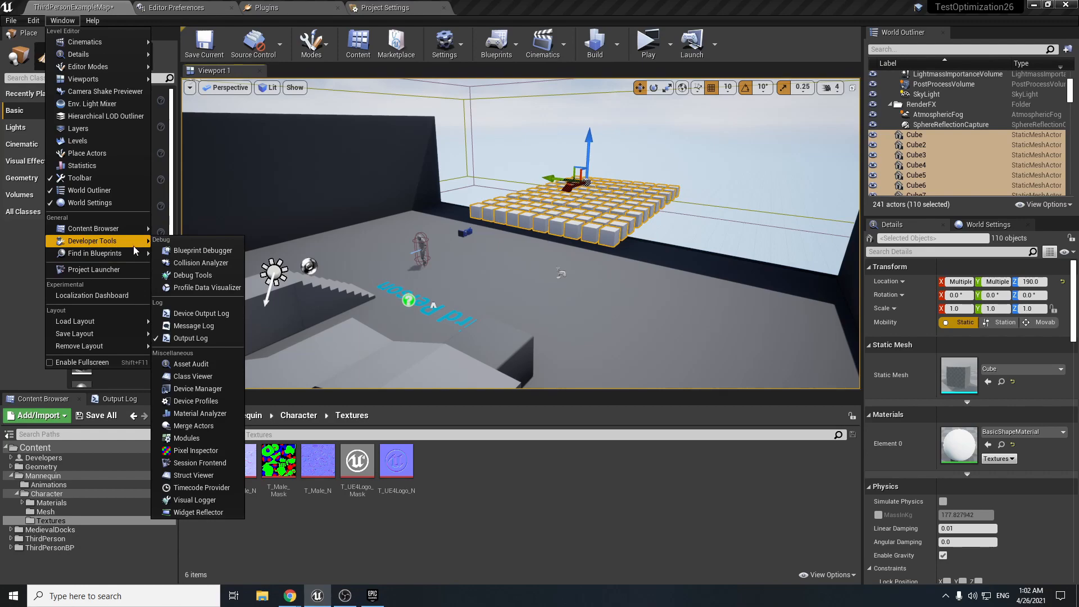
{"action": "left_click", "coordinate": [222, 426]}
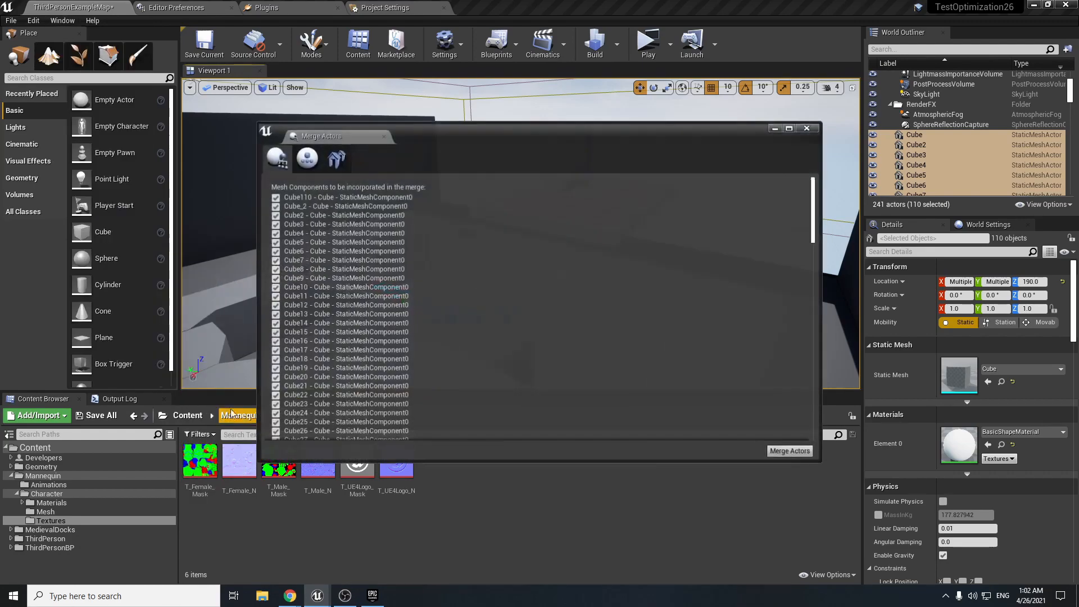
{"action": "left_click_drag", "start_coordinate": [473, 140], "coordinate": [277, 71]}
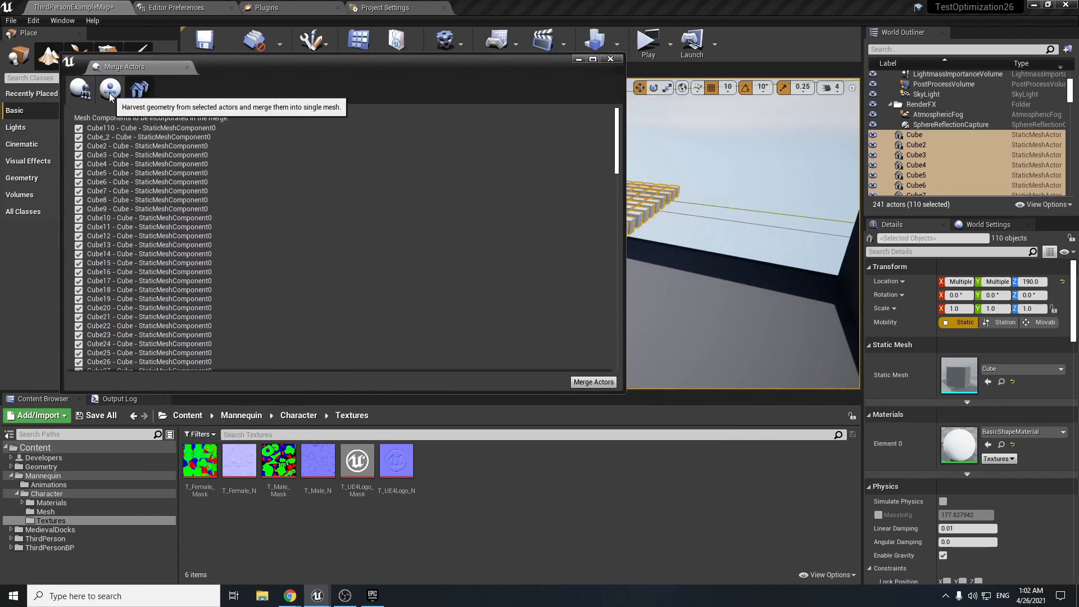
{"action": "scroll", "coordinate": [506, 249], "scroll_direction": "down", "scroll_amount": 3}
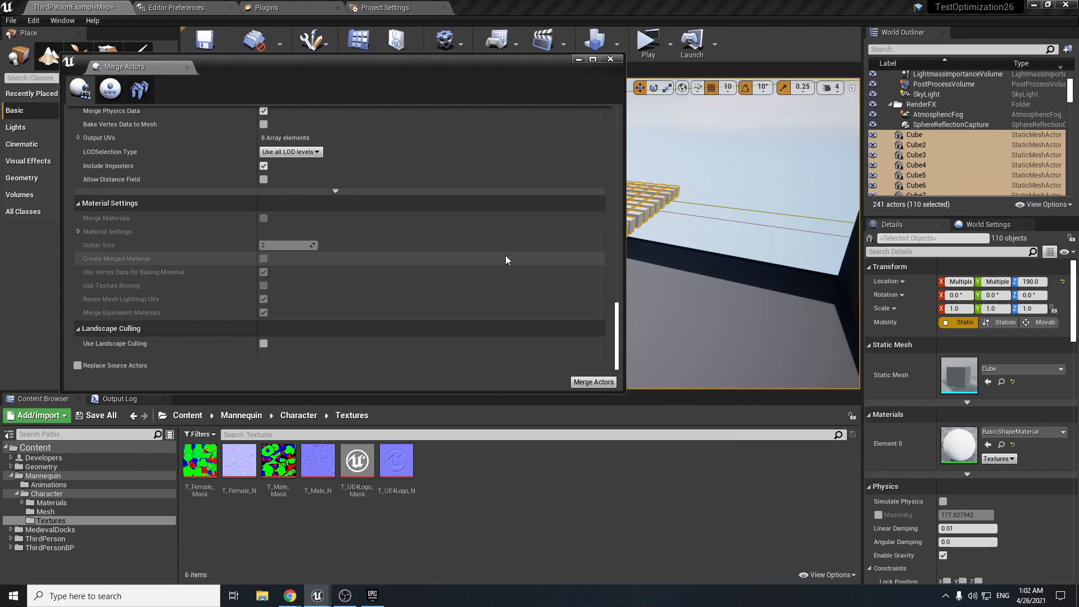
{"action": "scroll", "coordinate": [504, 255], "scroll_direction": "up", "scroll_amount": 15}
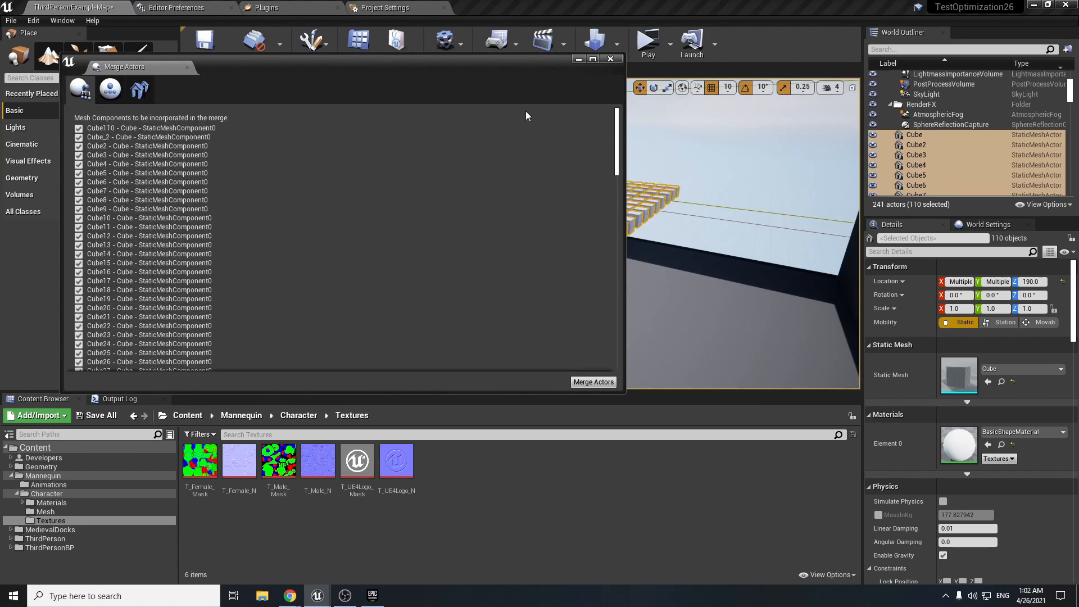
{"action": "left_click_drag", "start_coordinate": [325, 64], "coordinate": [296, 50]}
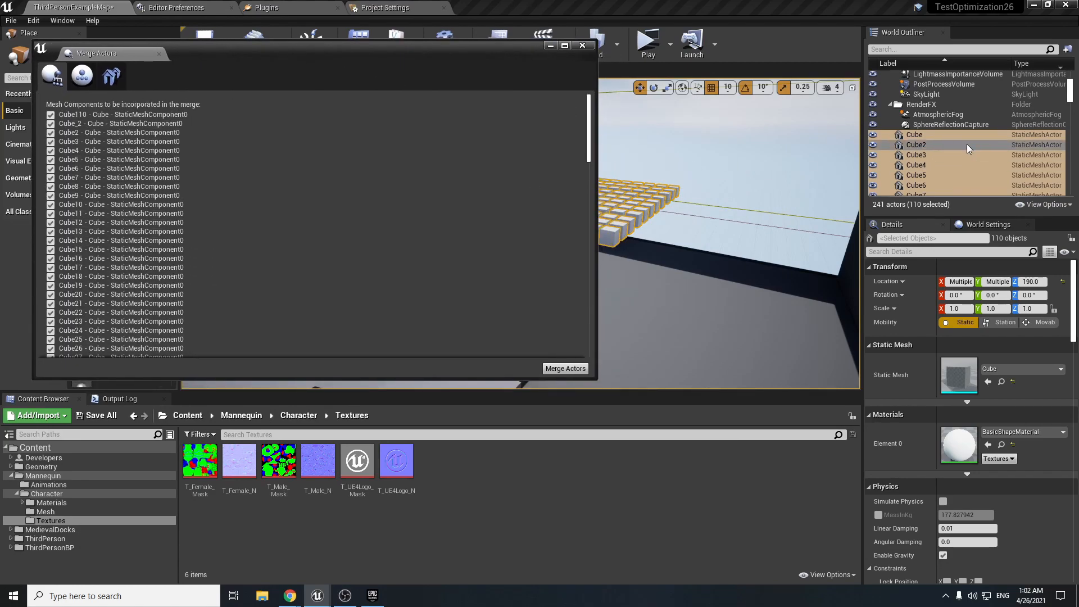
{"action": "left_click_drag", "start_coordinate": [445, 77], "coordinate": [427, 139]}
{"action": "right_click_drag", "start_coordinate": [669, 264], "coordinate": [634, 281]}
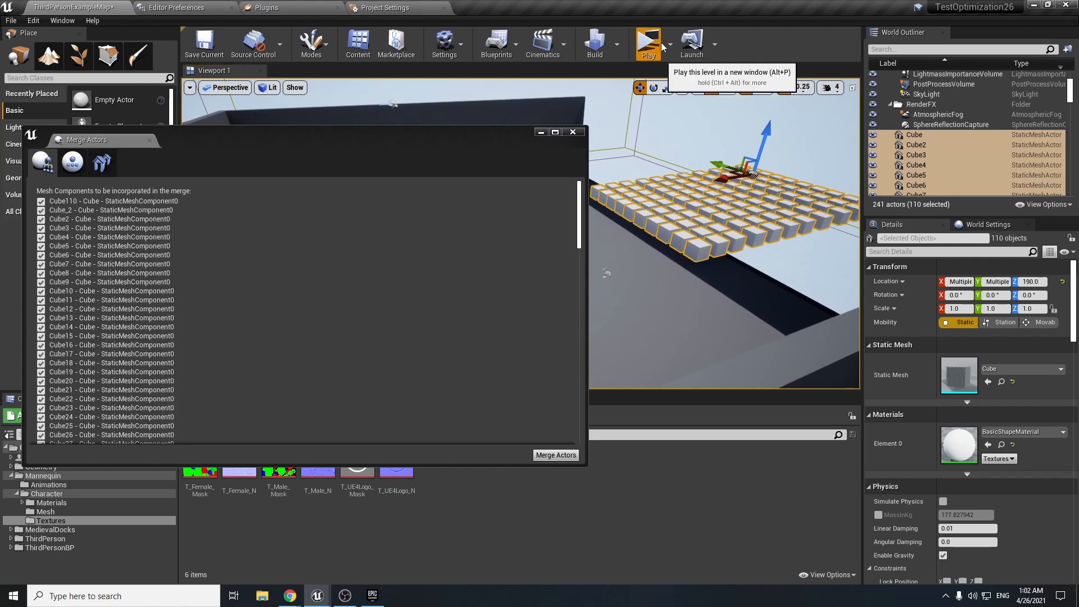
Start a play preview facing the cube grid and display scene rendering statistics with the console command stat scenerendering.
{"action": "left_click", "coordinate": [648, 42]}
{"action": "key", "text": "w"}
{"action": "key", "text": "grave"}
{"action": "type", "text": "stat "}
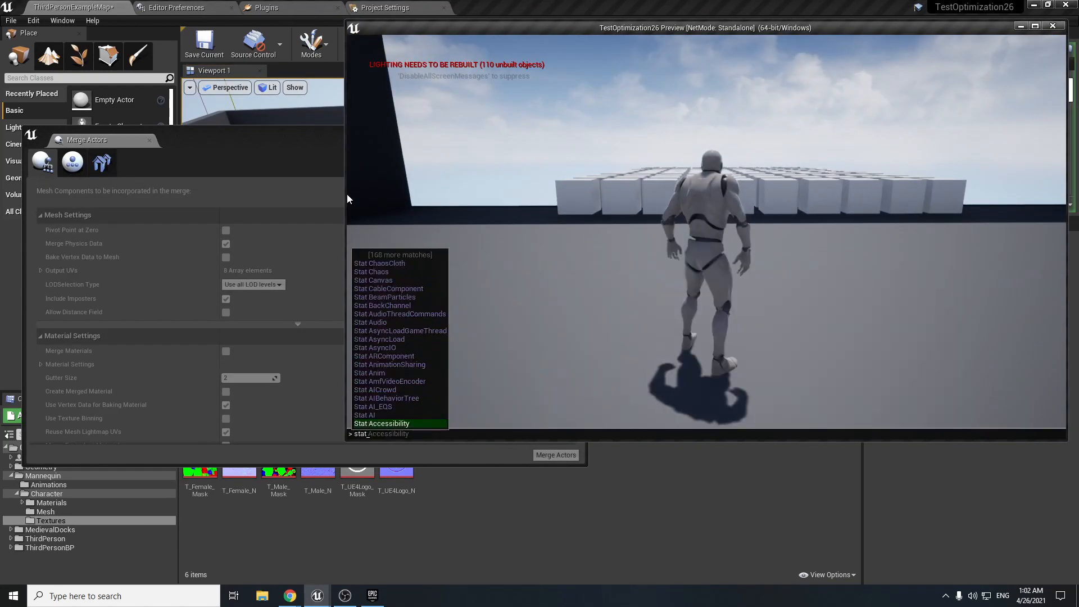
{"action": "type", "text": "scenerendering"}
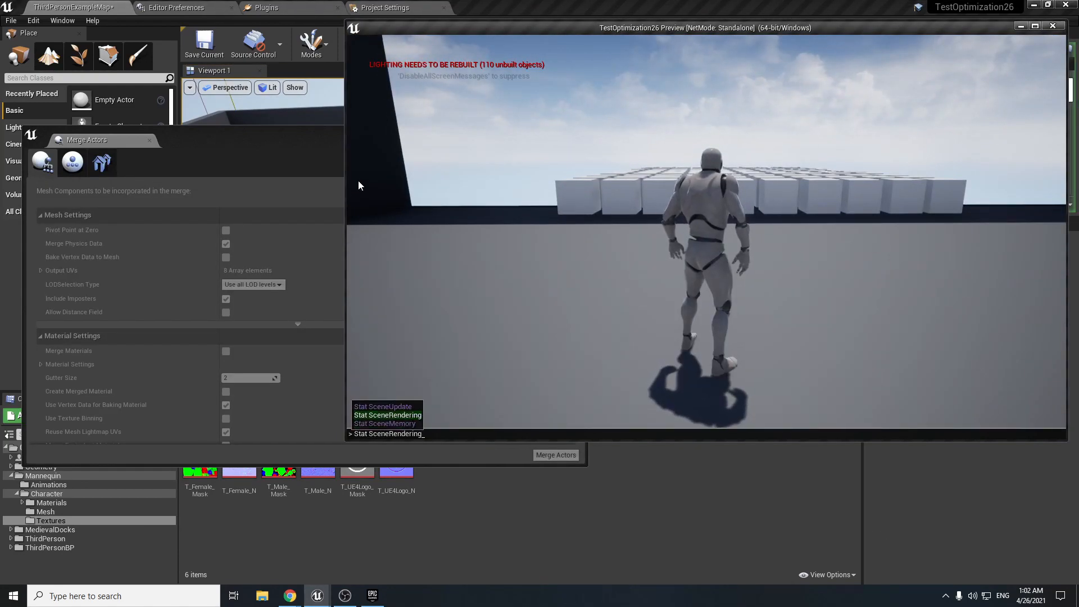
{"action": "key", "text": "Return"}
Run and jump the character towards the cube grid to check the mesh draw calls, then end the preview.
{"action": "key", "text": "w"}
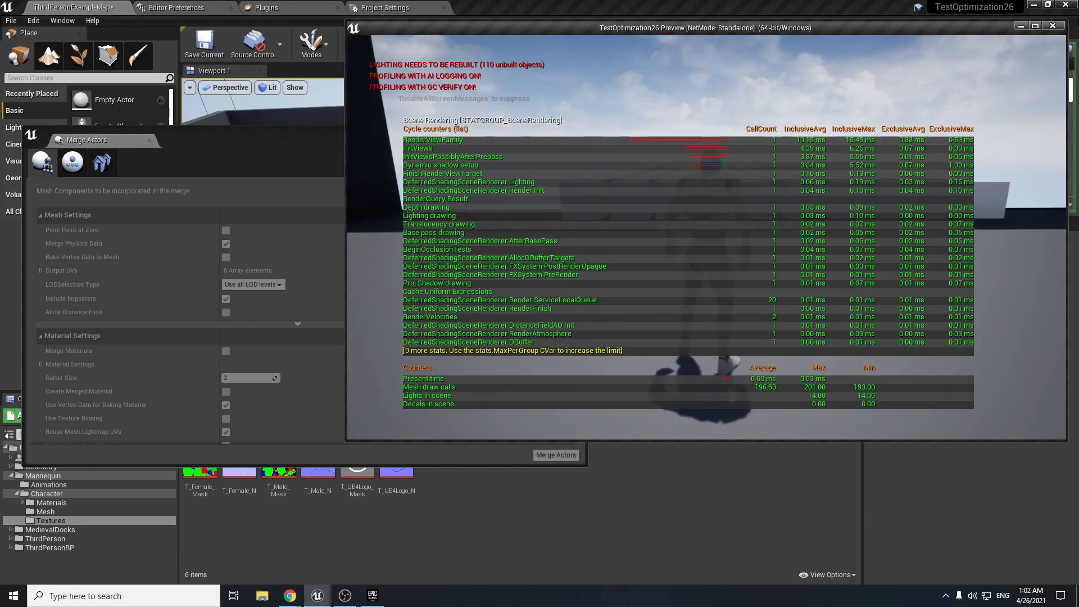
{"action": "key", "text": "space"}
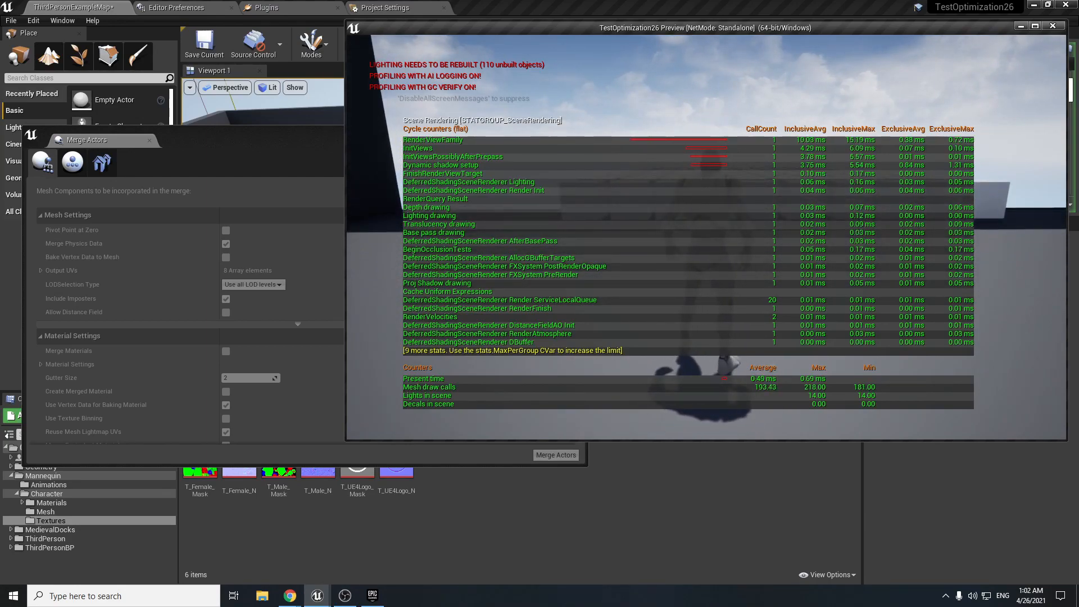
{"action": "key", "text": "w"}
{"action": "key", "text": "space"}
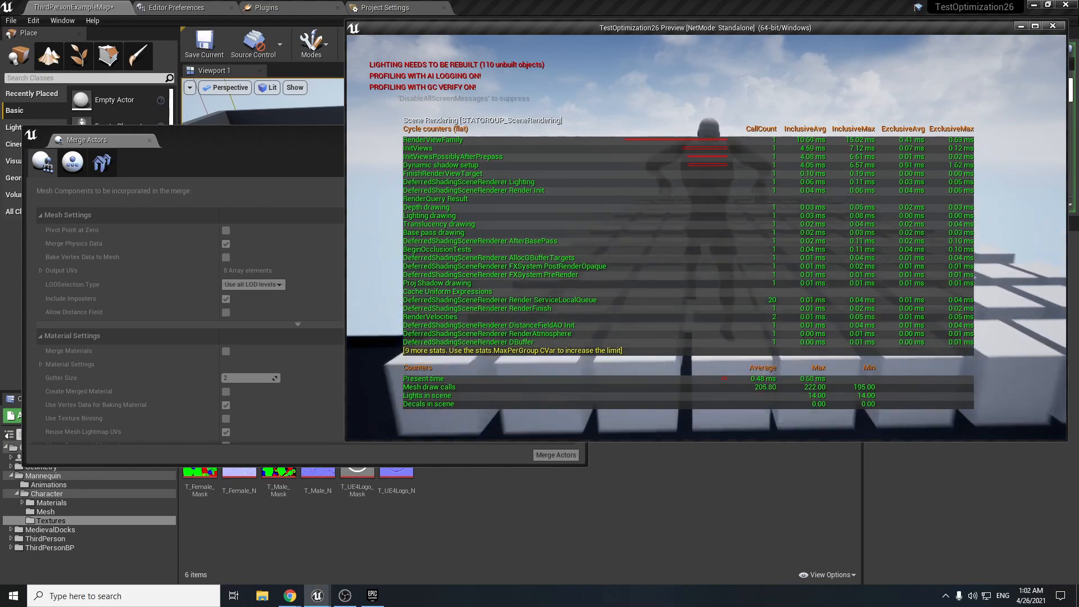
{"action": "key", "text": "Escape"}
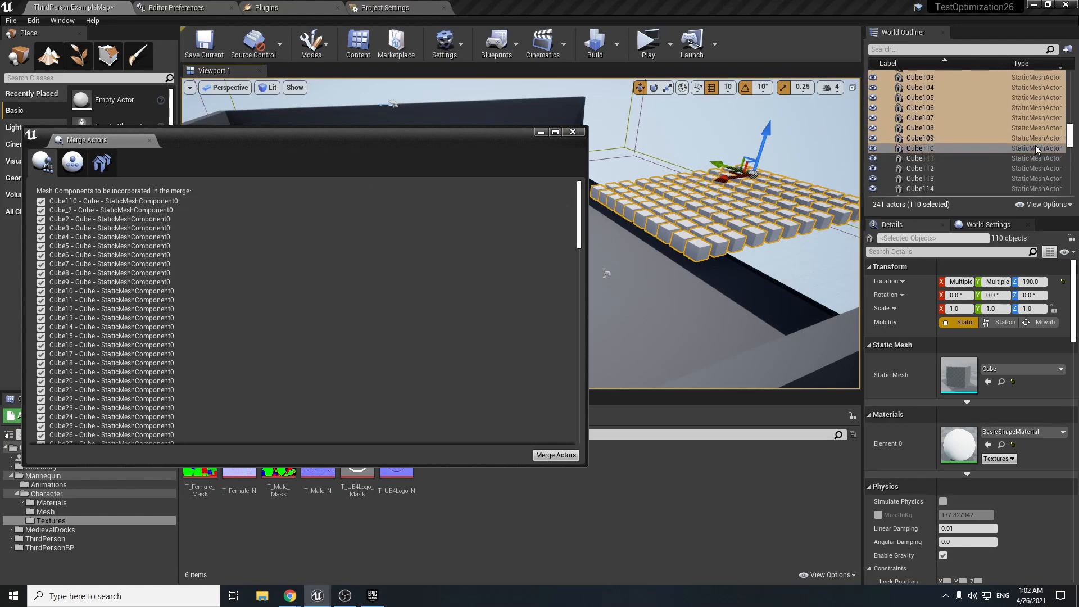
Review the selected grid and go through the Merge Actors component list down to the mesh and material settings.
{"action": "right_click_drag", "start_coordinate": [730, 269], "coordinate": [773, 267]}
{"action": "key", "text": "s"}
{"action": "key", "text": "w"}
{"action": "mouse_move", "coordinate": [706, 218]}
{"action": "right_mouse_down"}
{"action": "mouse_move", "coordinate": [707, 230]}
{"action": "mouse_move", "coordinate": [706, 218]}
{"action": "right_mouse_up"}
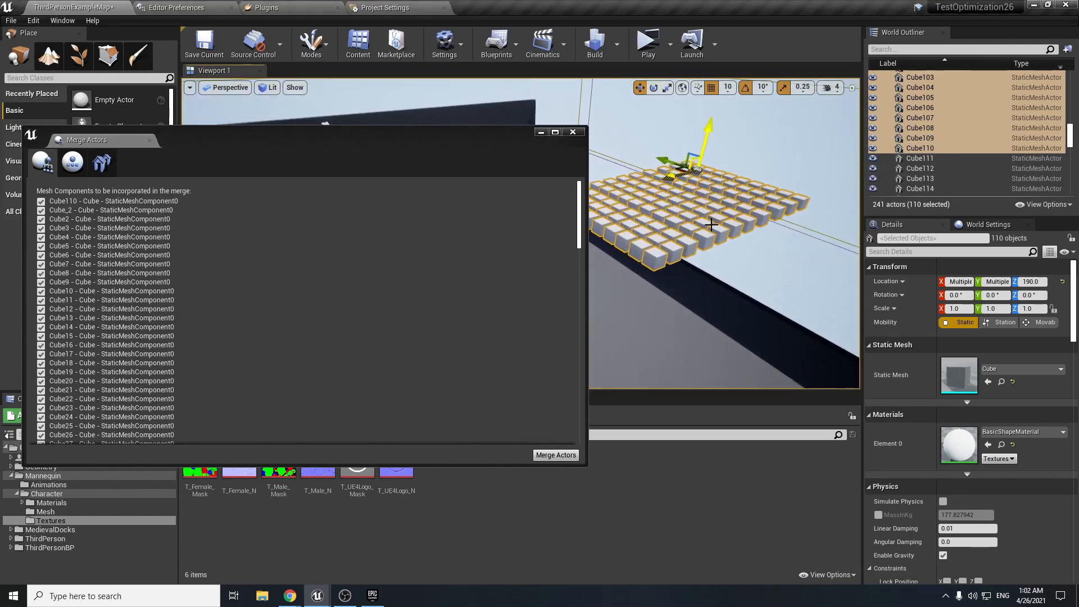
{"action": "scroll", "coordinate": [221, 319], "scroll_direction": "down", "scroll_amount": 20}
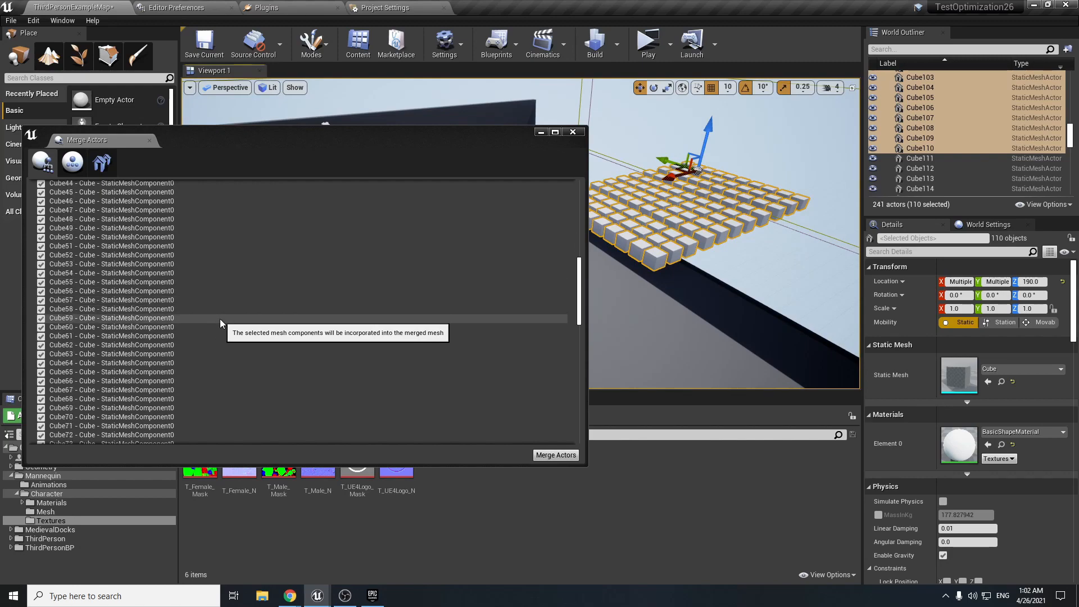
{"action": "scroll", "coordinate": [221, 319], "scroll_direction": "down", "scroll_amount": 4}
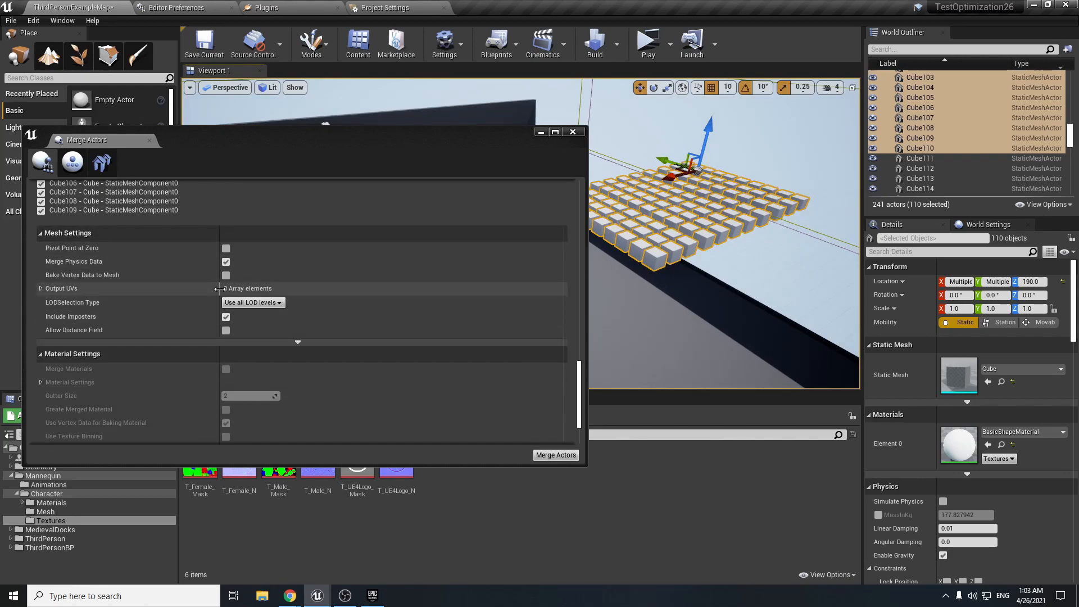
Switch to Paint and sketch a slanted four-sided panel divided into three lengthwise strips.
{"action": "left_click", "coordinate": [132, 596]}
{"action": "type", "text": "p"}
{"action": "key", "text": "Return"}
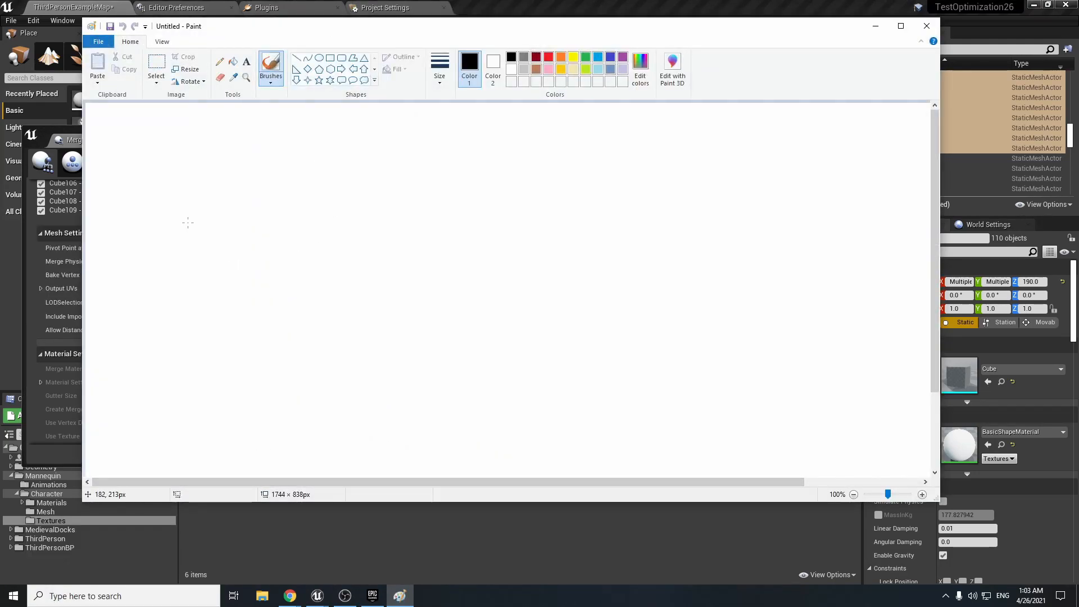
{"action": "mouse_move", "coordinate": [191, 225]}
{"action": "left_mouse_down"}
{"action": "mouse_move", "coordinate": [154, 313]}
{"action": "mouse_move", "coordinate": [267, 274]}
{"action": "mouse_move", "coordinate": [233, 213]}
{"action": "mouse_move", "coordinate": [193, 221]}
{"action": "mouse_move", "coordinate": [183, 312]}
{"action": "left_mouse_up"}
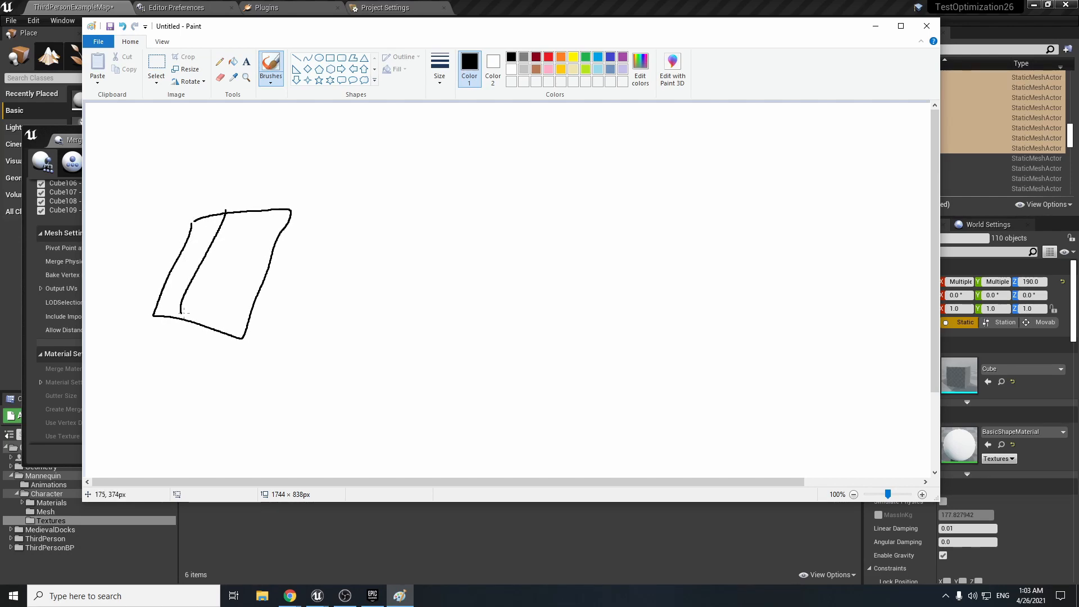
{"action": "left_click_drag", "start_coordinate": [264, 212], "coordinate": [202, 327]}
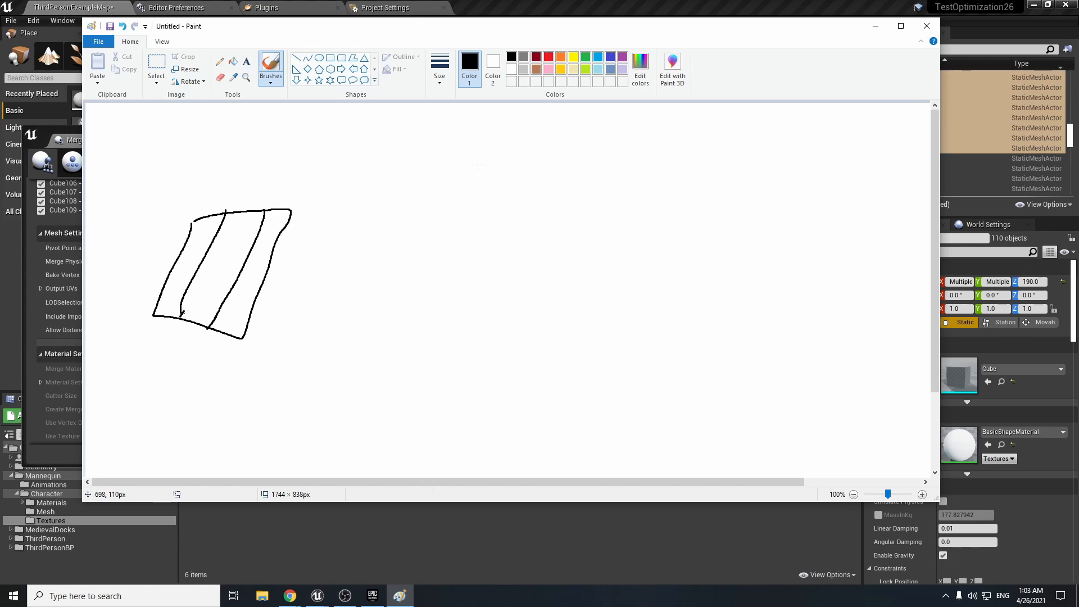
Handwrite the word "iTem" on the canvas, above and to the right of the panel sketch.
{"action": "left_click_drag", "start_coordinate": [490, 149], "coordinate": [507, 149]}
{"action": "mouse_move", "coordinate": [493, 179]}
{"action": "left_mouse_down"}
{"action": "mouse_move", "coordinate": [509, 175]}
{"action": "mouse_move", "coordinate": [515, 194]}
{"action": "mouse_move", "coordinate": [533, 177]}
{"action": "mouse_move", "coordinate": [544, 200]}
{"action": "left_mouse_up"}
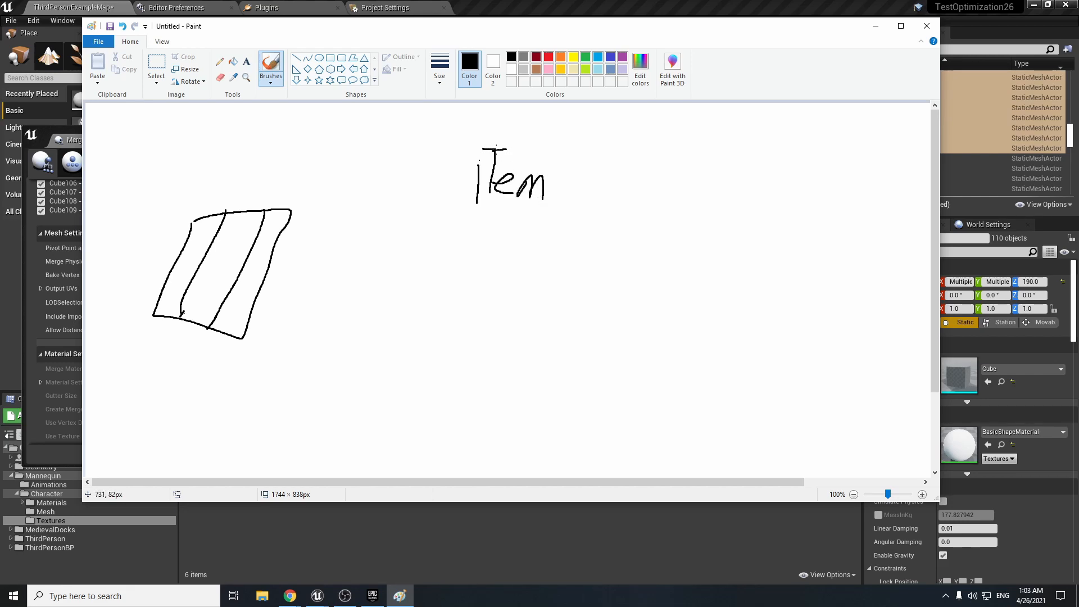
{"action": "left_click", "coordinate": [481, 158]}
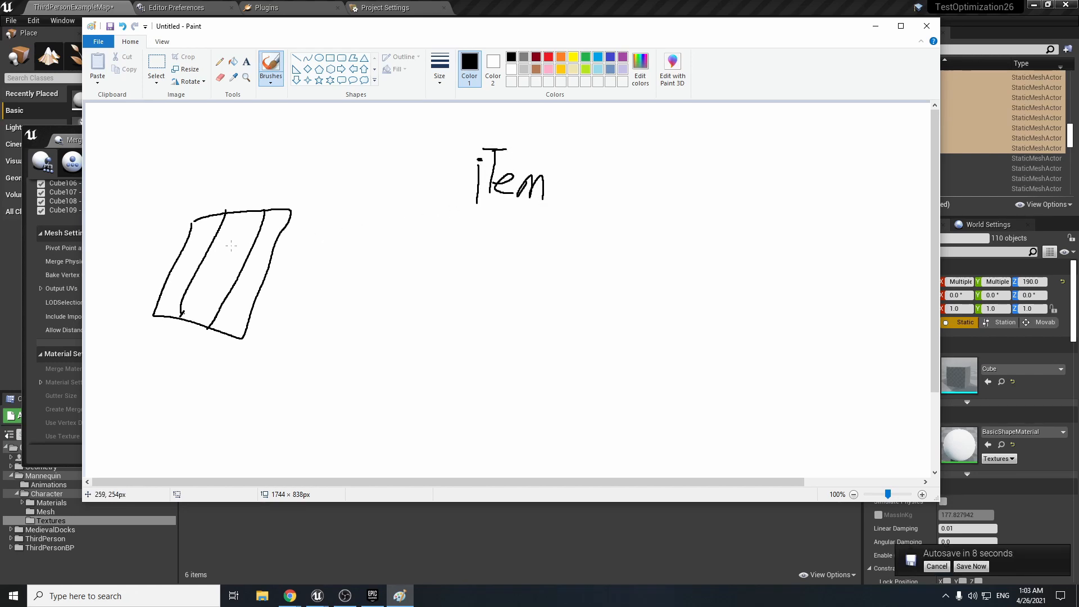
Handwrite the number 110 beneath the panel sketch and underline it.
{"action": "mouse_move", "coordinate": [145, 384]}
{"action": "left_mouse_down"}
{"action": "mouse_move", "coordinate": [165, 388]}
{"action": "mouse_move", "coordinate": [155, 403]}
{"action": "left_mouse_up"}
{"action": "mouse_move", "coordinate": [178, 384]}
{"action": "left_mouse_down"}
{"action": "mouse_move", "coordinate": [194, 375]}
{"action": "mouse_move", "coordinate": [185, 402]}
{"action": "left_mouse_up"}
{"action": "mouse_move", "coordinate": [223, 376]}
{"action": "left_mouse_down"}
{"action": "mouse_move", "coordinate": [218, 401]}
{"action": "mouse_move", "coordinate": [223, 377]}
{"action": "mouse_move", "coordinate": [222, 387]}
{"action": "left_mouse_up"}
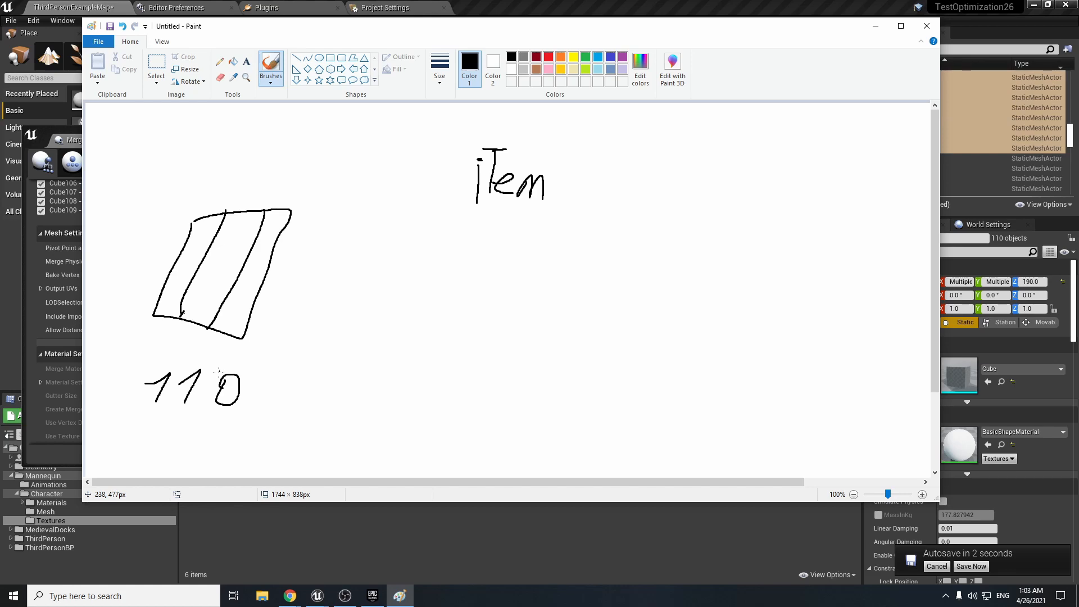
{"action": "left_click_drag", "start_coordinate": [133, 409], "coordinate": [246, 413]}
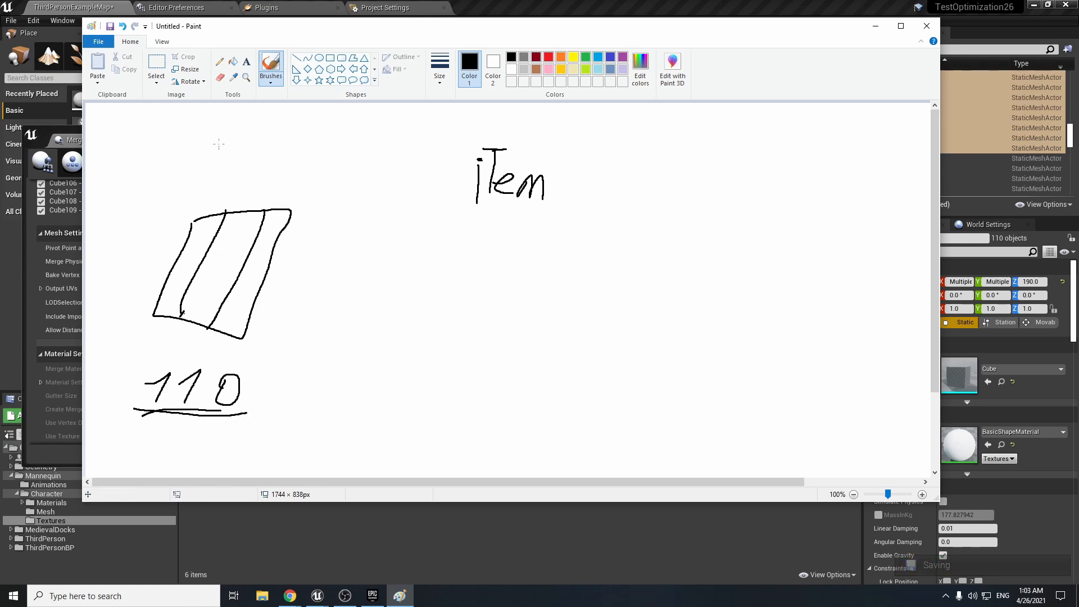
Handwrite a short heading above the panel sketch and underline it.
{"action": "left_click_drag", "start_coordinate": [211, 118], "coordinate": [208, 164]}
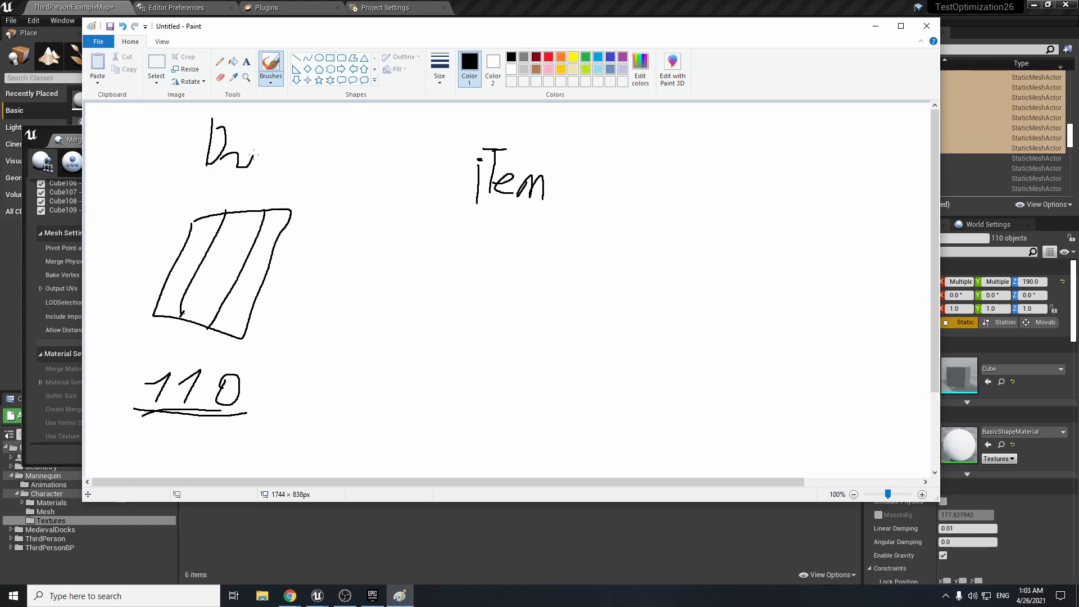
{"action": "left_click_drag", "start_coordinate": [277, 158], "coordinate": [285, 158]}
{"action": "left_click_drag", "start_coordinate": [220, 174], "coordinate": [302, 170]}
{"action": "left_click_drag", "start_coordinate": [196, 177], "coordinate": [271, 174]}
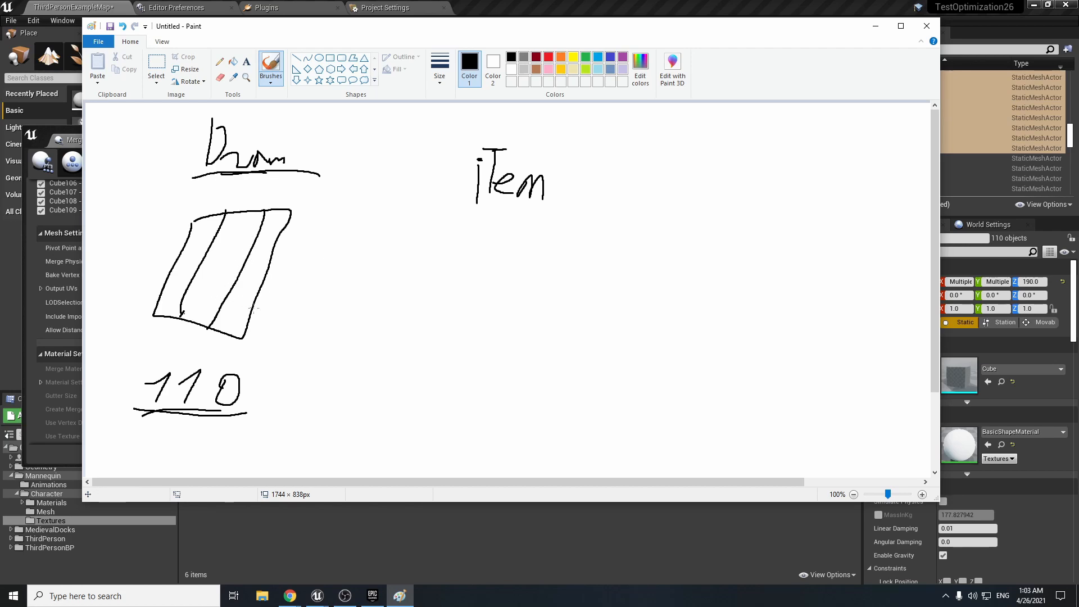
Thicken the underline beneath 110, handwrite a 1 to the right of it, and shift the Paint window.
{"action": "mouse_move", "coordinate": [143, 412]}
{"action": "left_mouse_down"}
{"action": "mouse_move", "coordinate": [230, 416]}
{"action": "mouse_move", "coordinate": [142, 410]}
{"action": "left_mouse_up"}
{"action": "left_click_drag", "start_coordinate": [235, 422], "coordinate": [177, 419]}
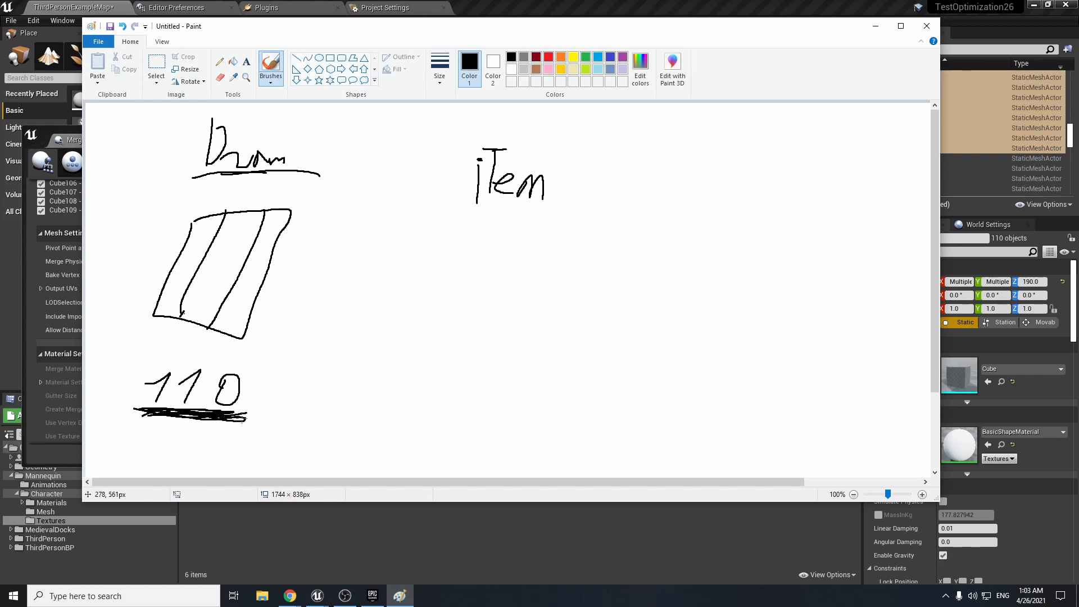
{"action": "mouse_move", "coordinate": [319, 350]}
{"action": "left_mouse_down"}
{"action": "mouse_move", "coordinate": [339, 364]}
{"action": "mouse_move", "coordinate": [330, 386]}
{"action": "left_mouse_up"}
{"action": "mouse_move", "coordinate": [773, 33]}
{"action": "left_mouse_down"}
{"action": "mouse_move", "coordinate": [629, 41]}
{"action": "mouse_move", "coordinate": [493, 316]}
{"action": "mouse_move", "coordinate": [528, 247]}
{"action": "mouse_move", "coordinate": [670, 99]}
{"action": "mouse_move", "coordinate": [723, 80]}
{"action": "left_mouse_up"}
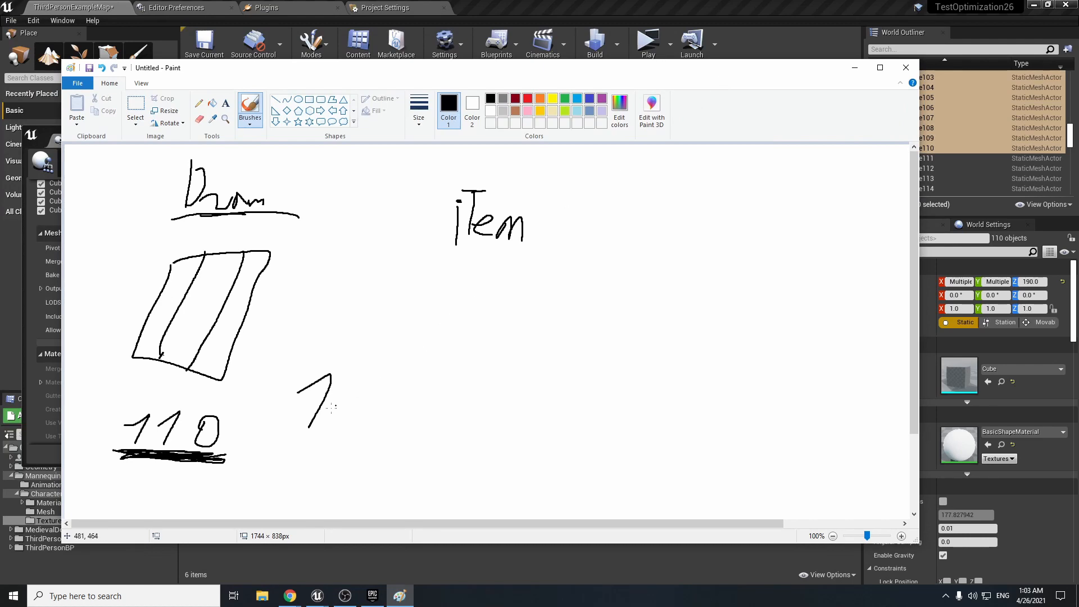
Draw a box around the handwritten 1 on the canvas and return to the Unreal Editor.
{"action": "mouse_move", "coordinate": [292, 360]}
{"action": "left_mouse_down"}
{"action": "mouse_move", "coordinate": [262, 432]}
{"action": "mouse_move", "coordinate": [367, 449]}
{"action": "mouse_move", "coordinate": [339, 361]}
{"action": "mouse_move", "coordinate": [295, 362]}
{"action": "left_mouse_up"}
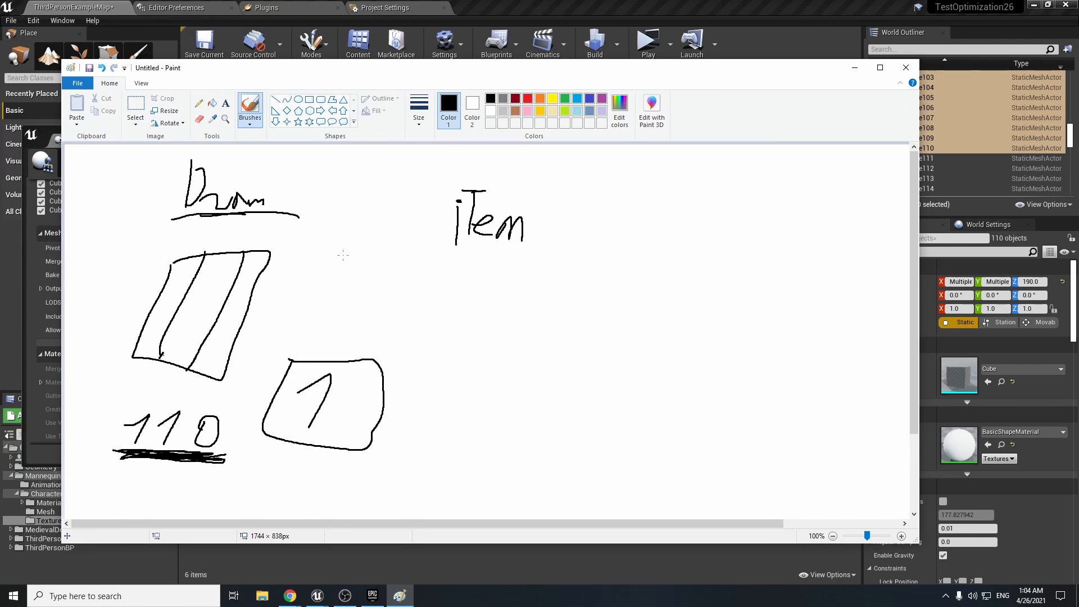
{"action": "left_click", "coordinate": [861, 67]}
Examine the Merge Actors mesh settings and inspect the selected cube grid up close in the level.
{"action": "scroll", "coordinate": [348, 135], "scroll_direction": "down", "scroll_amount": 2}
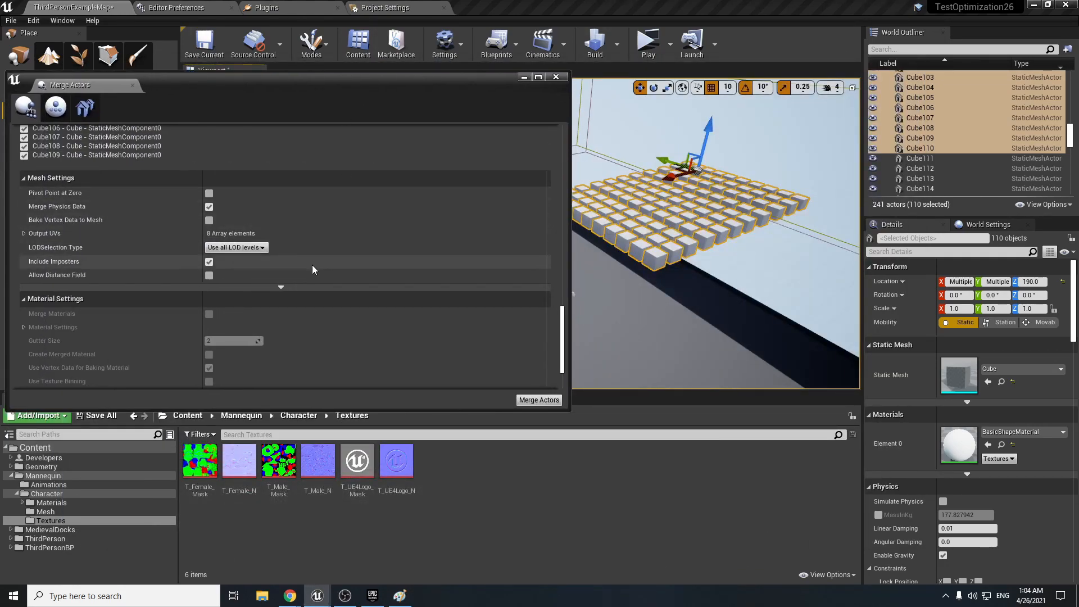
{"action": "scroll", "coordinate": [312, 265], "scroll_direction": "up", "scroll_amount": 3}
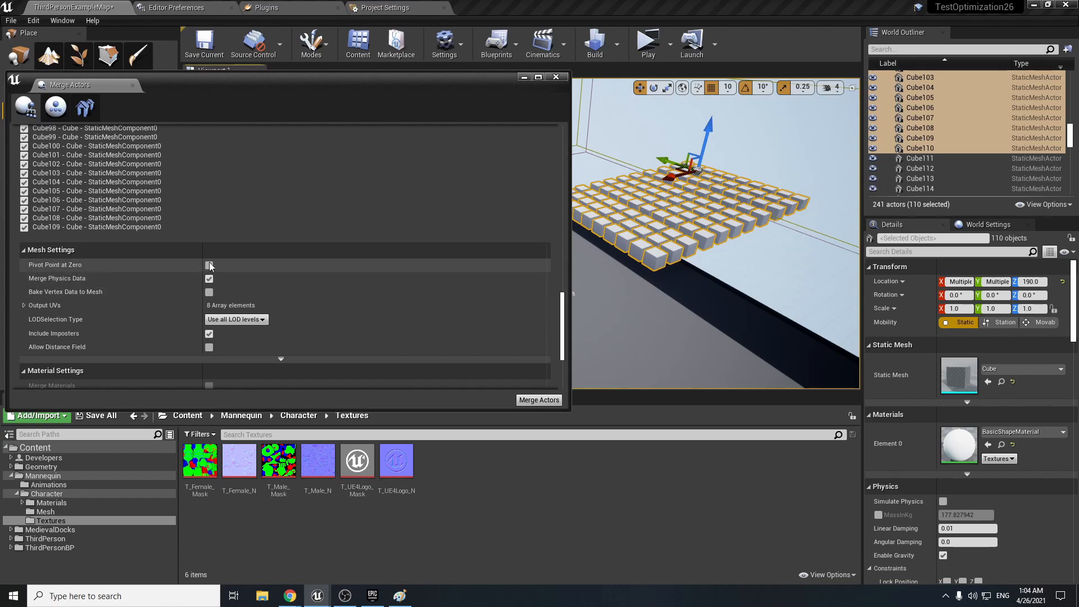
{"action": "mouse_move", "coordinate": [71, 267]}
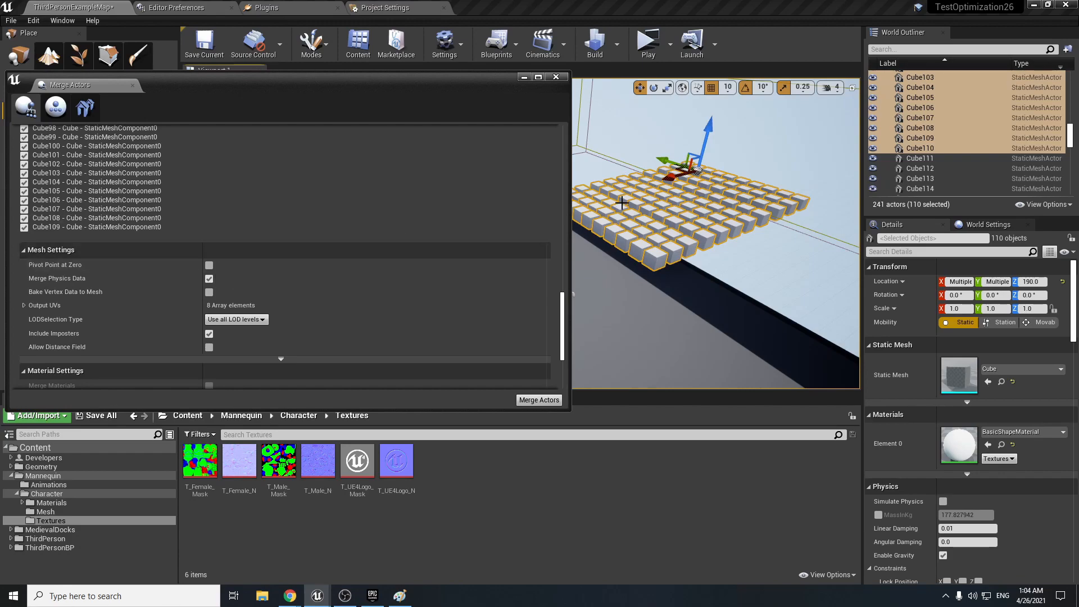
{"action": "key", "text": "w"}
{"action": "right_click_drag", "start_coordinate": [717, 169], "coordinate": [744, 184]}
{"action": "mouse_move", "coordinate": [646, 228]}
{"action": "right_mouse_down"}
{"action": "mouse_move", "coordinate": [579, 191]}
{"action": "mouse_move", "coordinate": [714, 197]}
{"action": "mouse_move", "coordinate": [742, 217]}
{"action": "mouse_move", "coordinate": [677, 247]}
{"action": "mouse_move", "coordinate": [689, 250]}
{"action": "mouse_move", "coordinate": [646, 225]}
{"action": "right_mouse_up"}
{"action": "key", "text": "w"}
{"action": "right_click_drag", "start_coordinate": [647, 175], "coordinate": [742, 185]}
{"action": "key", "text": "w"}
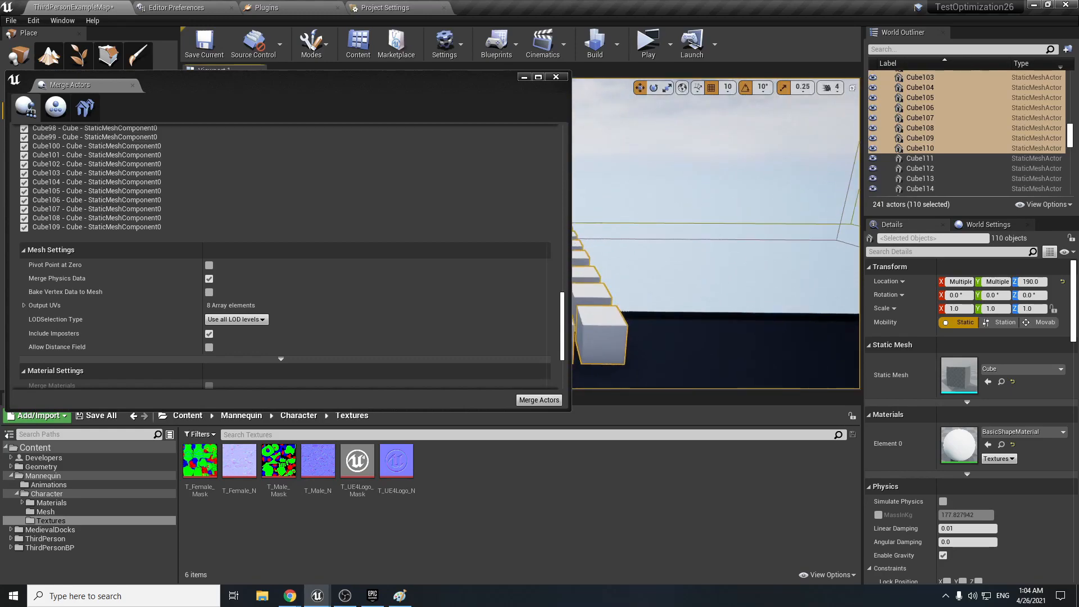
{"action": "key", "text": "s"}
{"action": "right_click_drag", "start_coordinate": [645, 224], "coordinate": [604, 233]}
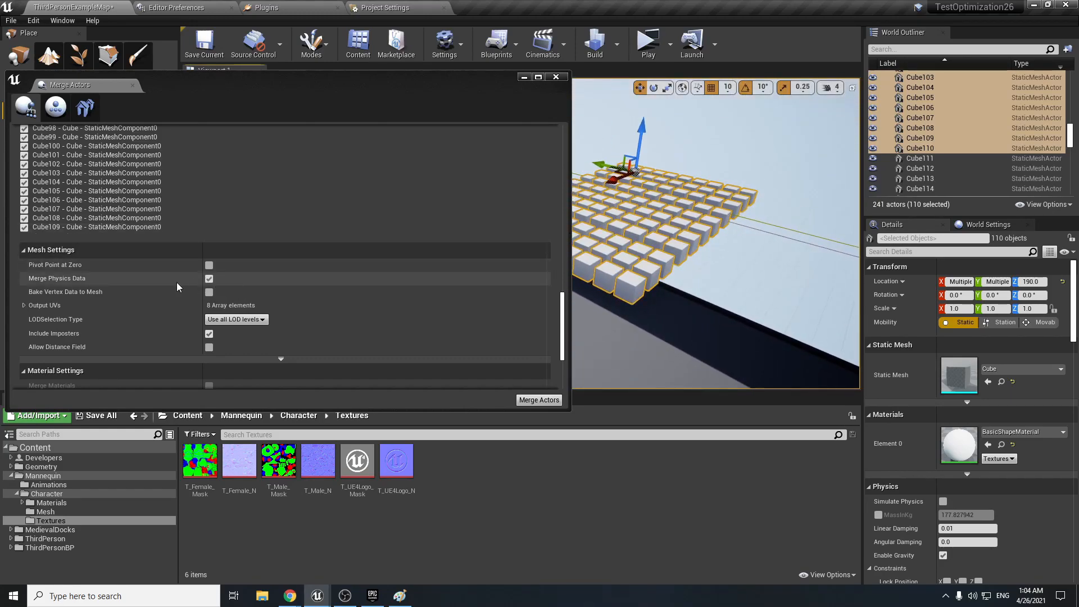
Try the specific LOD level option with LOD 4 for the merge, and reset the LOD selection type to its default.
{"action": "left_click", "coordinate": [23, 305]}
{"action": "left_click", "coordinate": [24, 305]}
{"action": "left_click", "coordinate": [216, 319]}
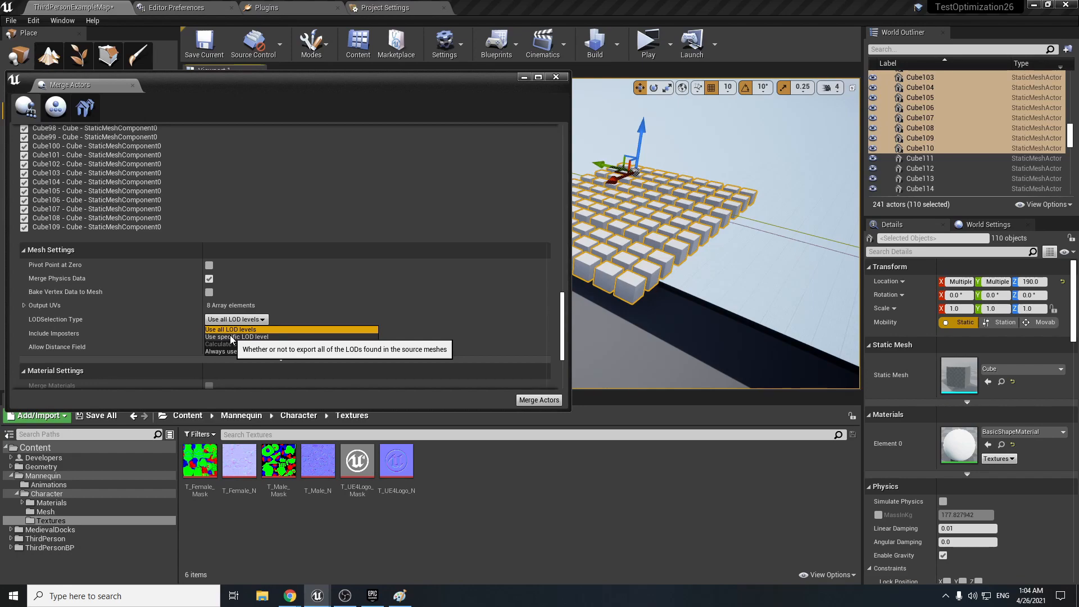
{"action": "left_click", "coordinate": [231, 337]}
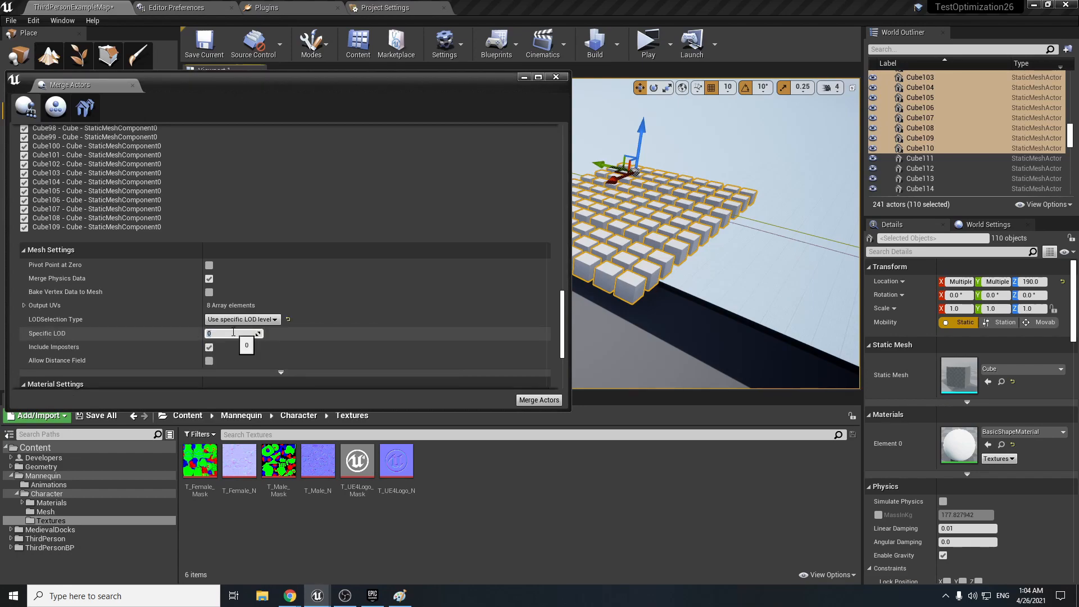
{"action": "type", "text": "4"}
{"action": "key", "text": "Return"}
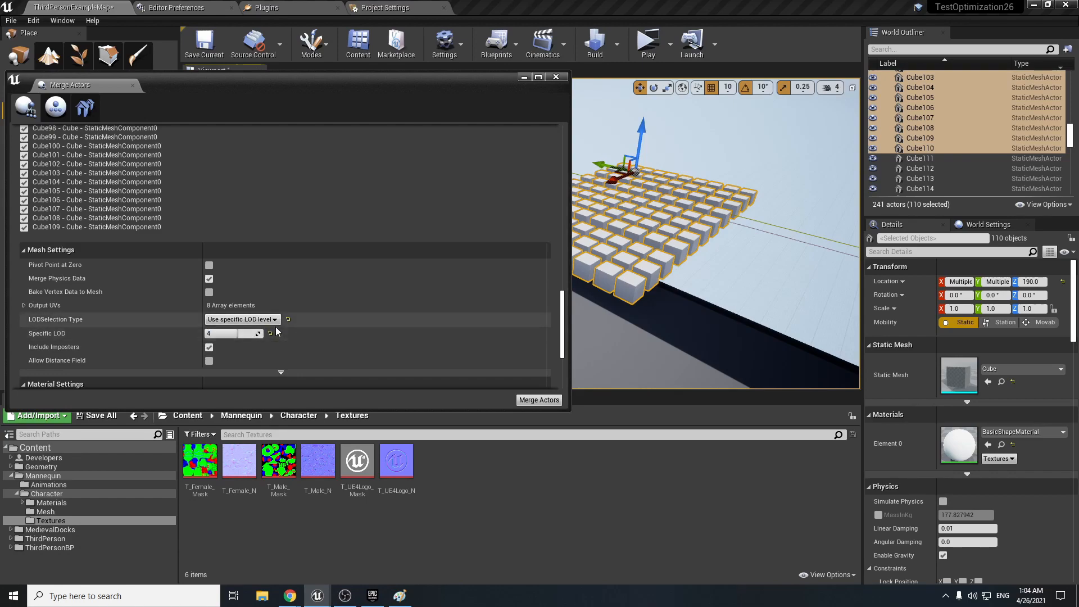
{"action": "left_click", "coordinate": [288, 319]}
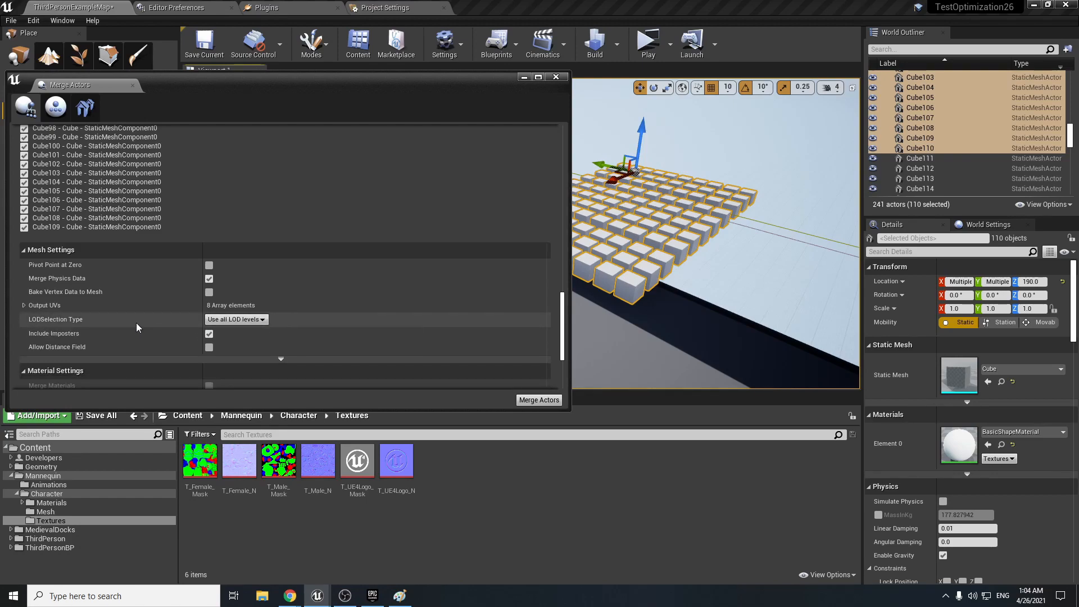
Merge the selected cubes with Replace Source Actors enabled, saving the mesh as SM_MERGED_Cube110 in the Content folder.
{"action": "scroll", "coordinate": [137, 327], "scroll_direction": "down", "scroll_amount": 5}
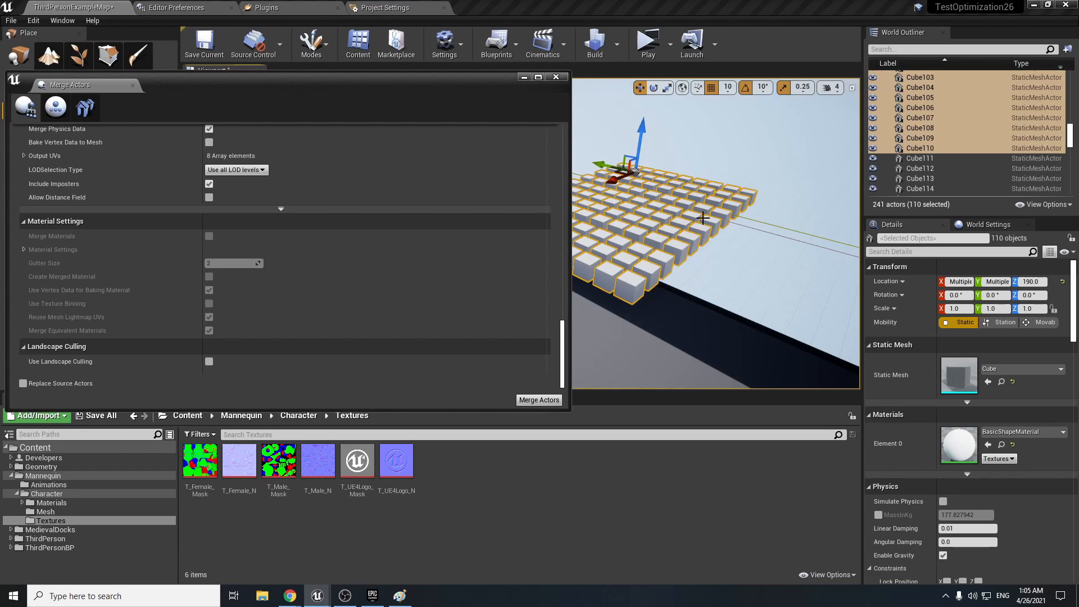
{"action": "mouse_move", "coordinate": [635, 316]}
{"action": "right_mouse_down"}
{"action": "mouse_move", "coordinate": [602, 319]}
{"action": "mouse_move", "coordinate": [634, 316]}
{"action": "right_mouse_up"}
{"action": "key", "text": "s"}
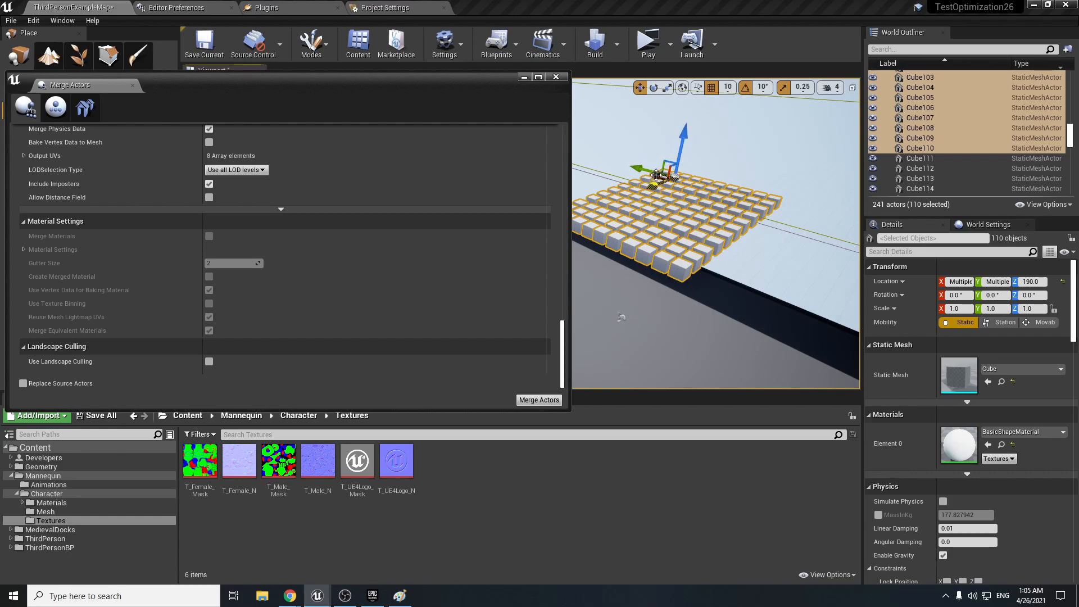
{"action": "left_click", "coordinate": [38, 384]}
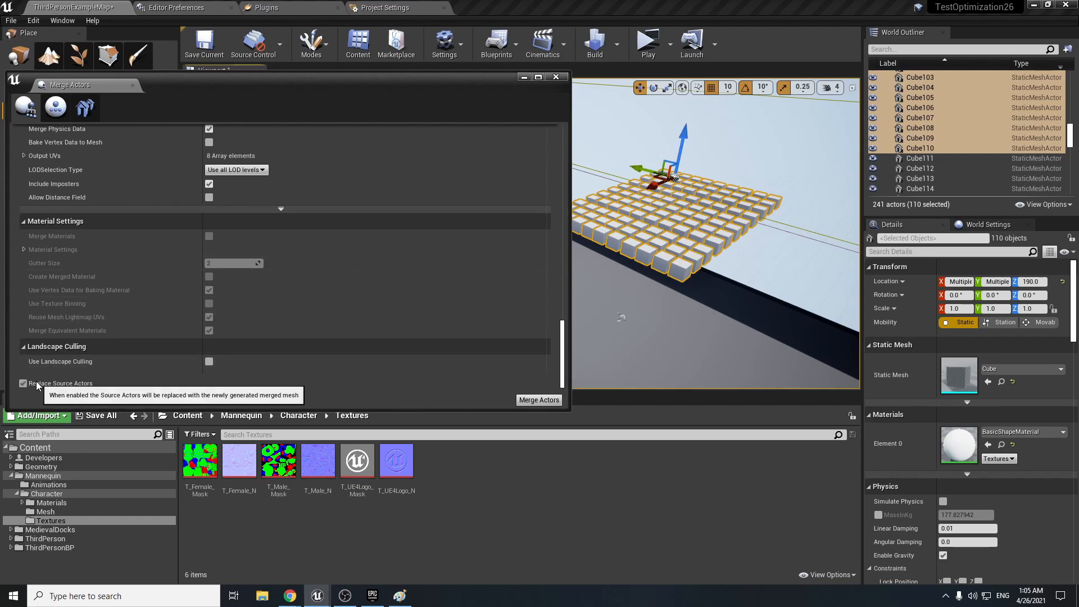
{"action": "left_click", "coordinate": [545, 402]}
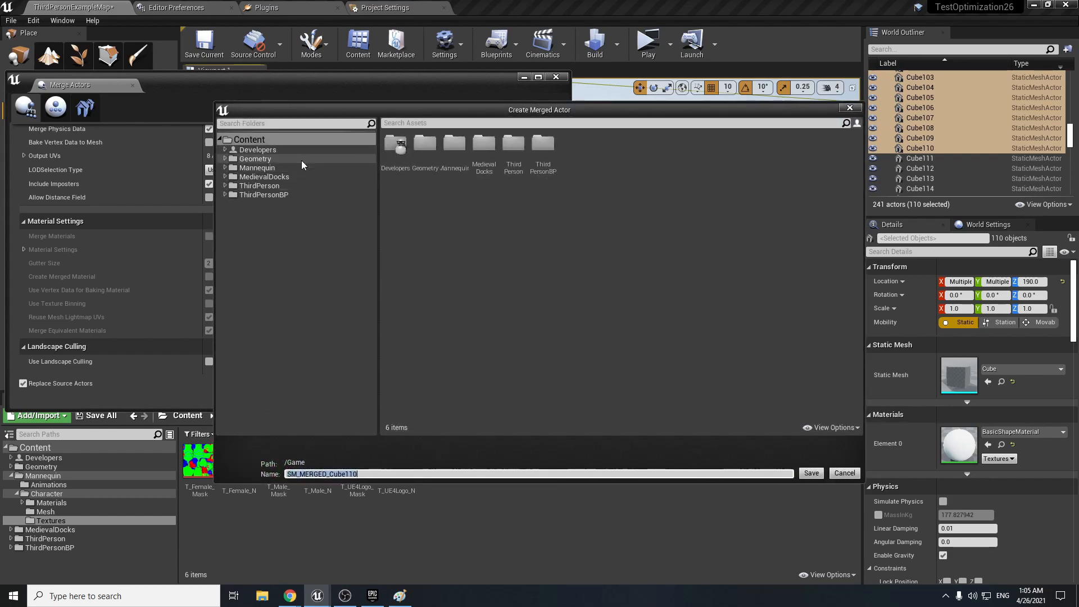
{"action": "left_click", "coordinate": [289, 141]}
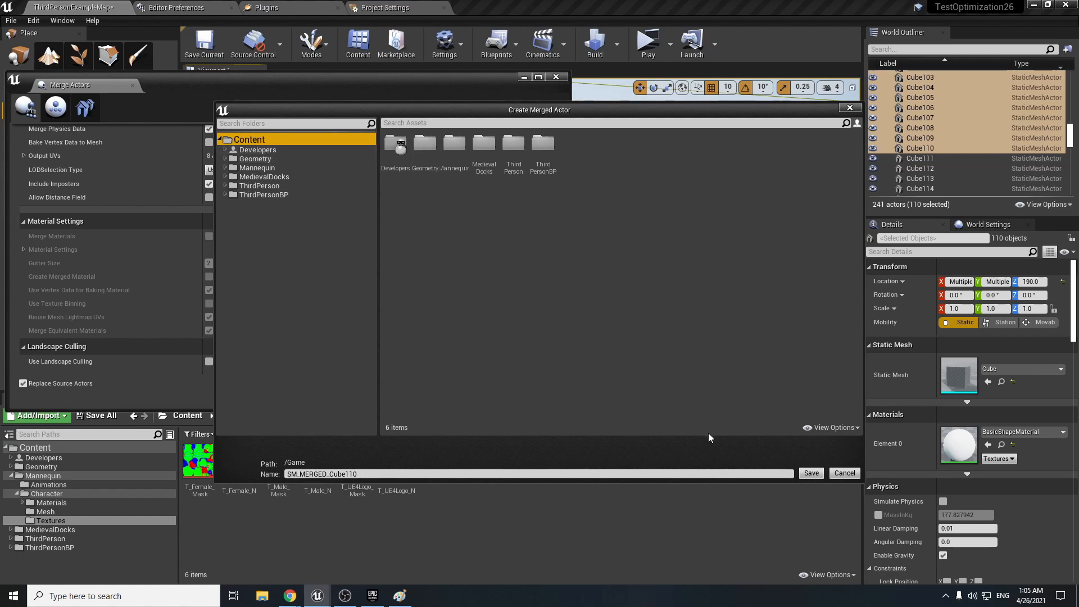
{"action": "left_click", "coordinate": [810, 474]}
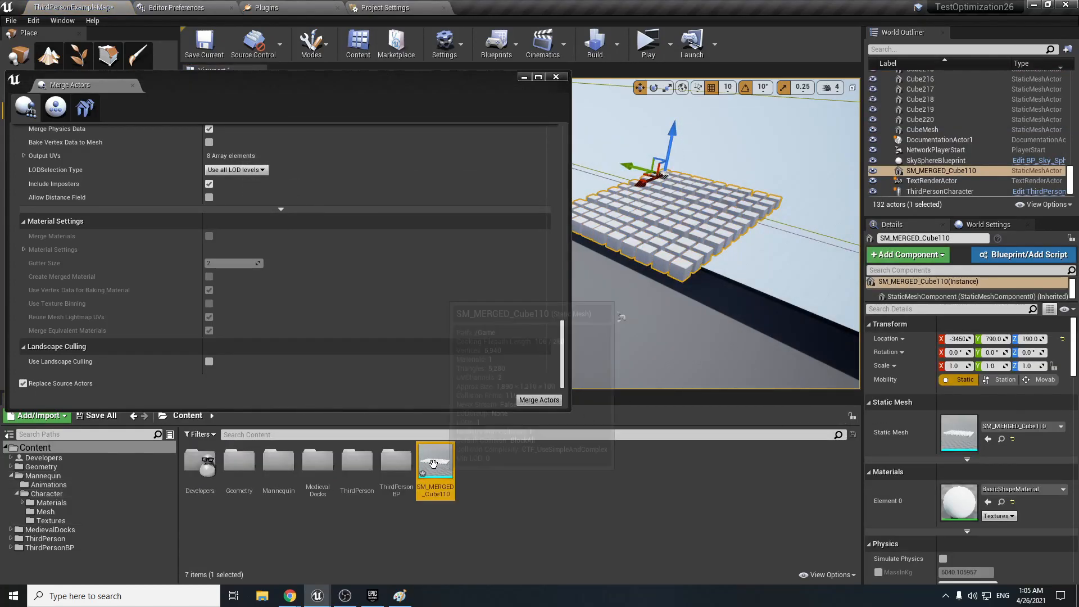
Select the SM_MERGED_Cube110 actor and inspect the merged grid and its single material from near and far.
{"action": "left_click", "coordinate": [927, 168]}
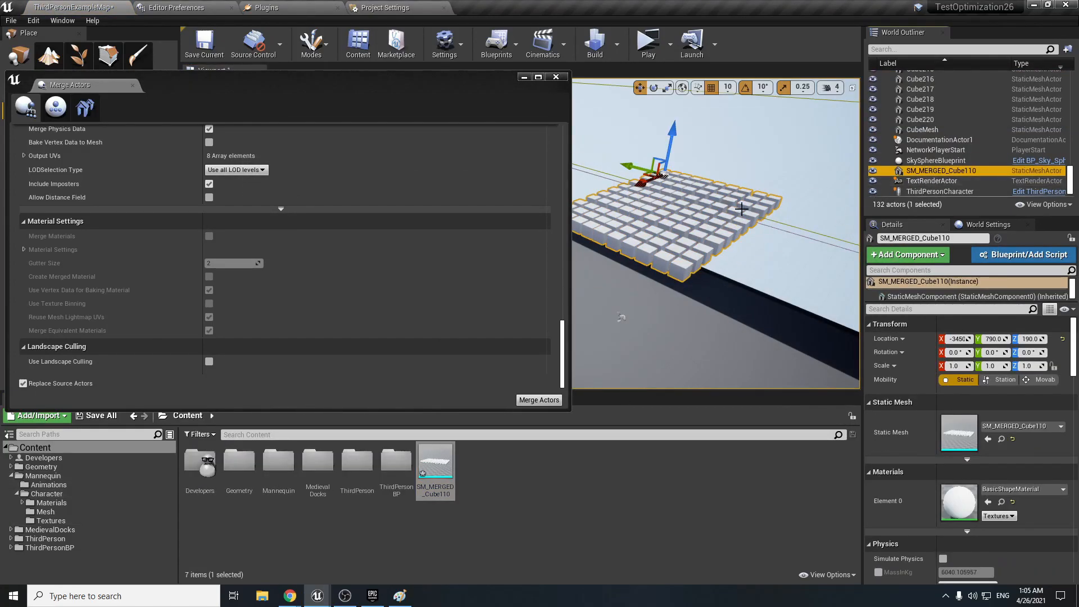
{"action": "right_click_drag", "start_coordinate": [705, 246], "coordinate": [689, 207]}
{"action": "key", "text": "w"}
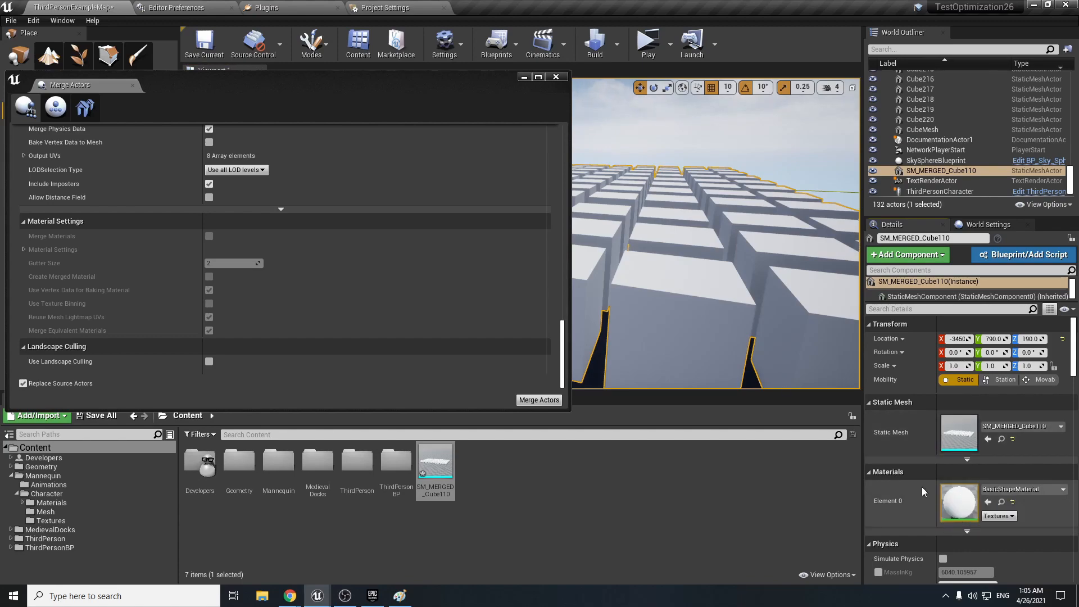
{"action": "key", "text": "s"}
{"action": "right_click_drag", "start_coordinate": [754, 281], "coordinate": [698, 277]}
{"action": "key", "text": "a"}
{"action": "key", "text": "d"}
{"action": "key", "text": "s"}
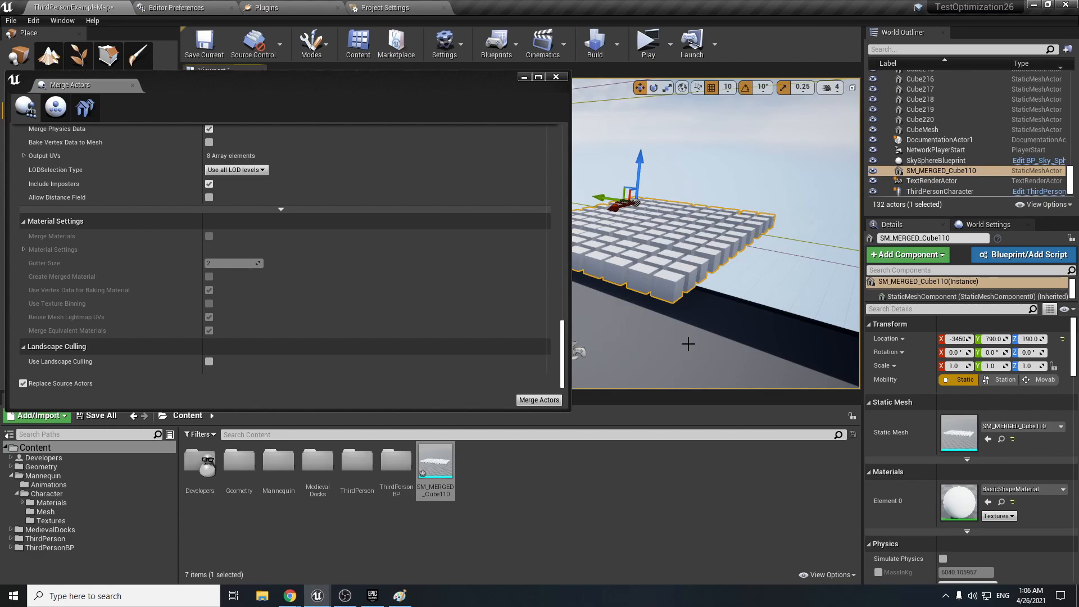
{"action": "scroll", "coordinate": [531, 323], "scroll_direction": "up", "scroll_amount": 1}
{"action": "scroll", "coordinate": [511, 332], "scroll_direction": "down", "scroll_amount": 1}
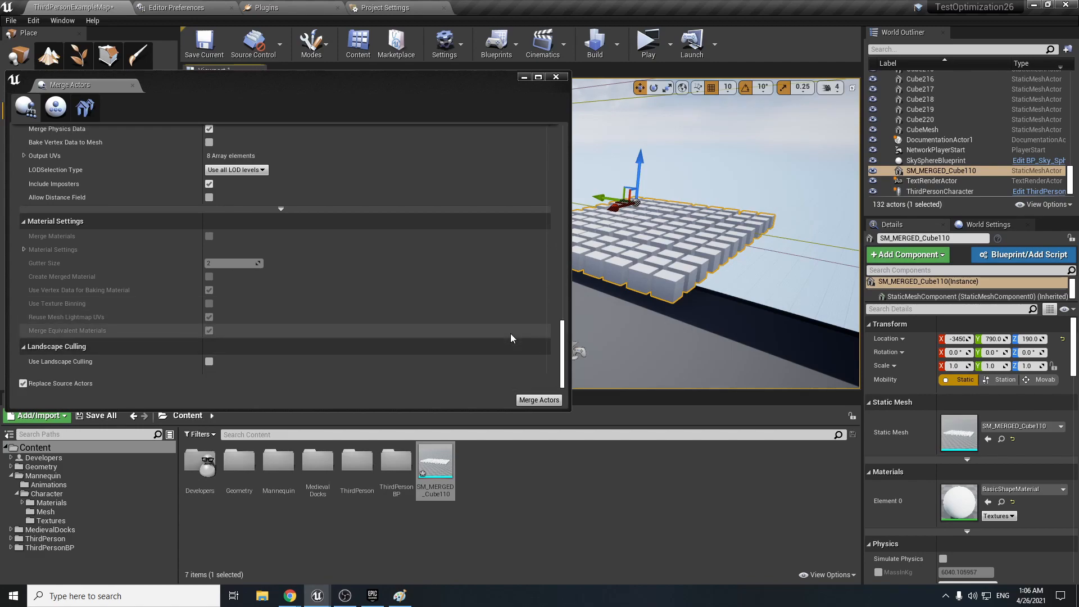
Move the Merge Actors window clear of the assets, and locate the merged mesh both as an asset and as an actor in the level.
{"action": "left_click_drag", "start_coordinate": [263, 78], "coordinate": [266, 53]}
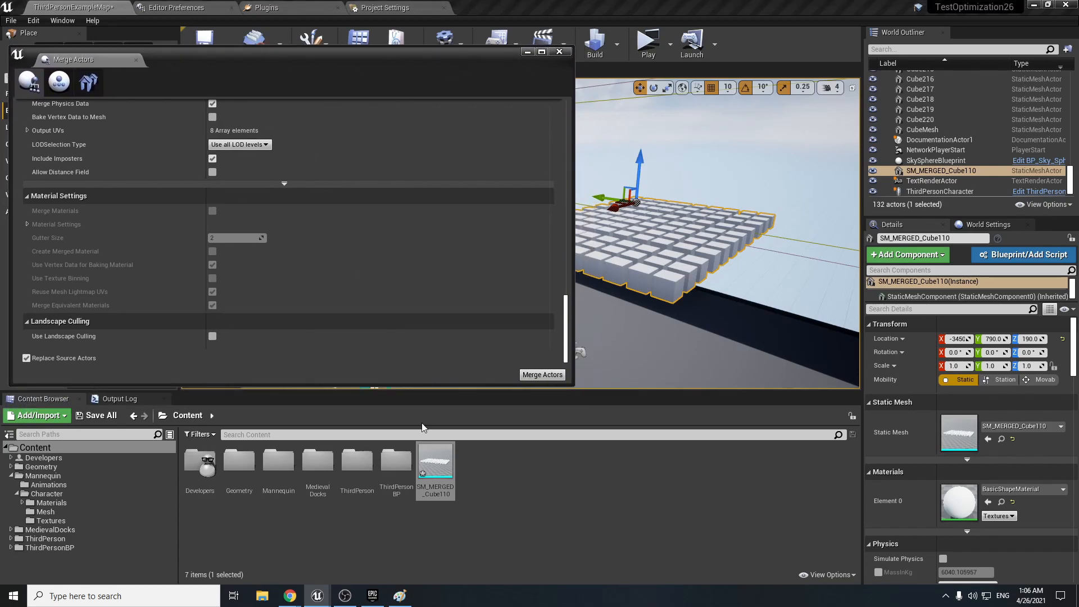
{"action": "left_click", "coordinate": [432, 466]}
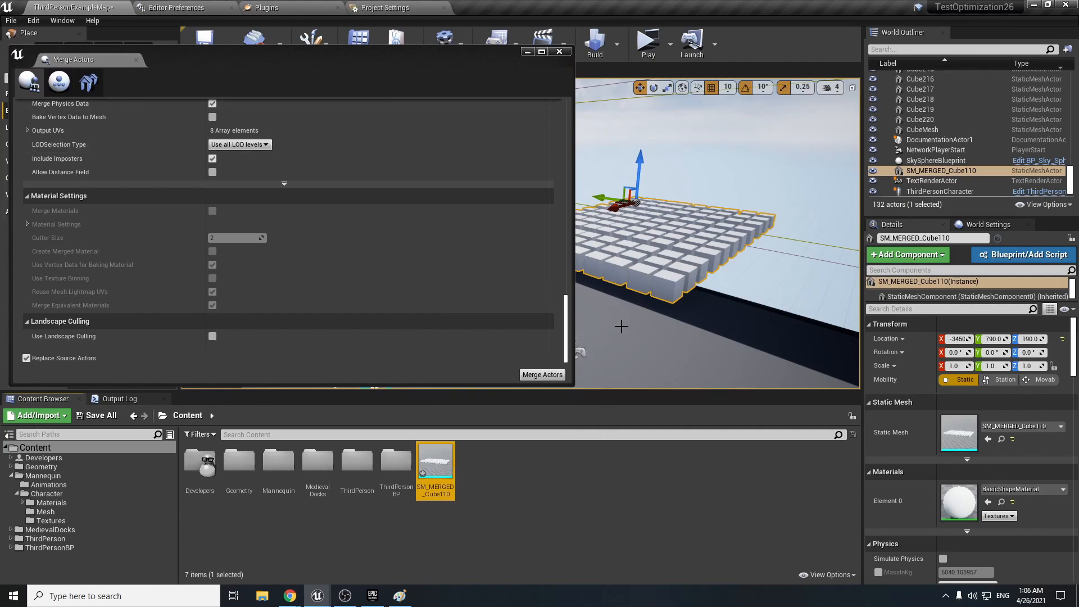
{"action": "mouse_move", "coordinate": [621, 326]}
{"action": "right_mouse_down"}
{"action": "mouse_move", "coordinate": [604, 340]}
{"action": "mouse_move", "coordinate": [621, 326]}
{"action": "right_mouse_up"}
{"action": "left_click", "coordinate": [941, 173]}
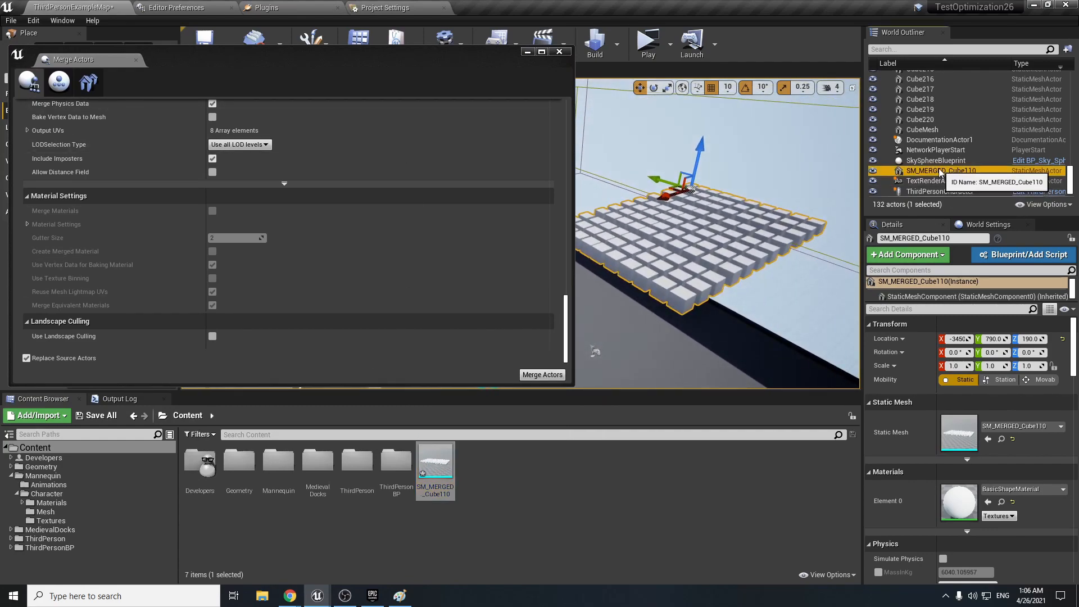
{"action": "double_click", "coordinate": [941, 172]}
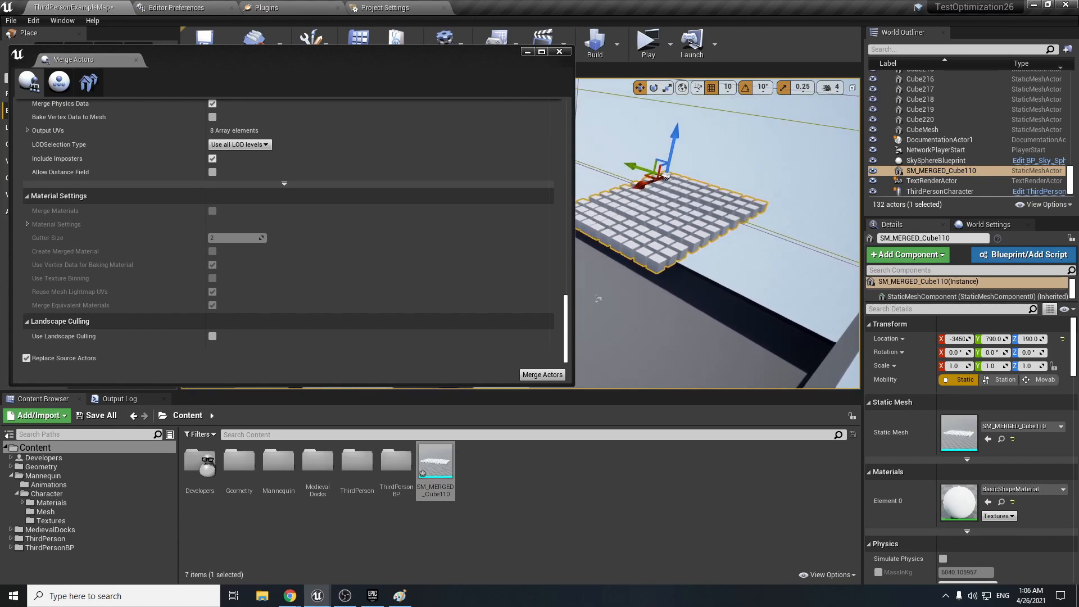
Undo the placement of the merged actor to bring back the separate source cubes.
{"action": "left_click", "coordinate": [706, 236]}
{"action": "key", "text": "ctrl+z"}
{"action": "left_click", "coordinate": [709, 240]}
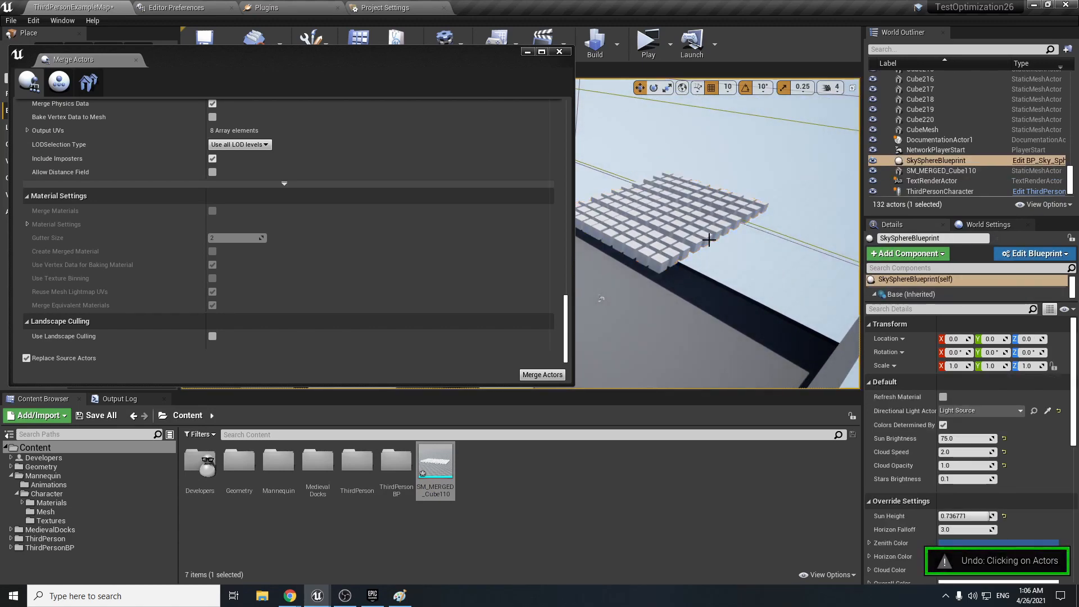
{"action": "key", "text": "ctrl+z"}
{"action": "key", "text": "ctrl+z"}
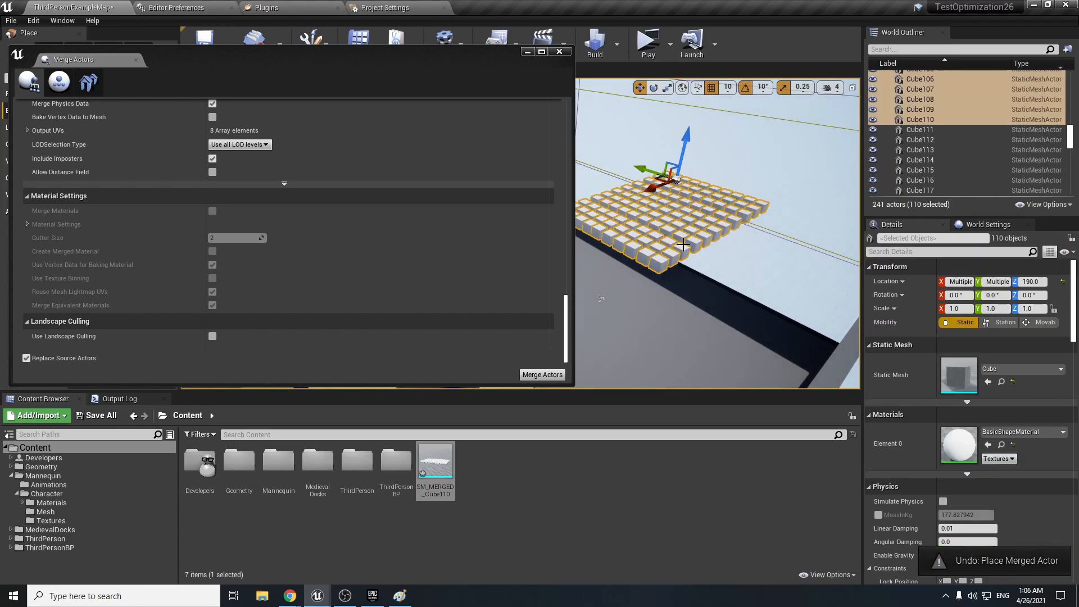
Check the restored cubes in the World Outliner and preview the SM_MERGED_Cube110 asset in the Static Mesh Editor.
{"action": "right_click_drag", "start_coordinate": [637, 252], "coordinate": [694, 273]}
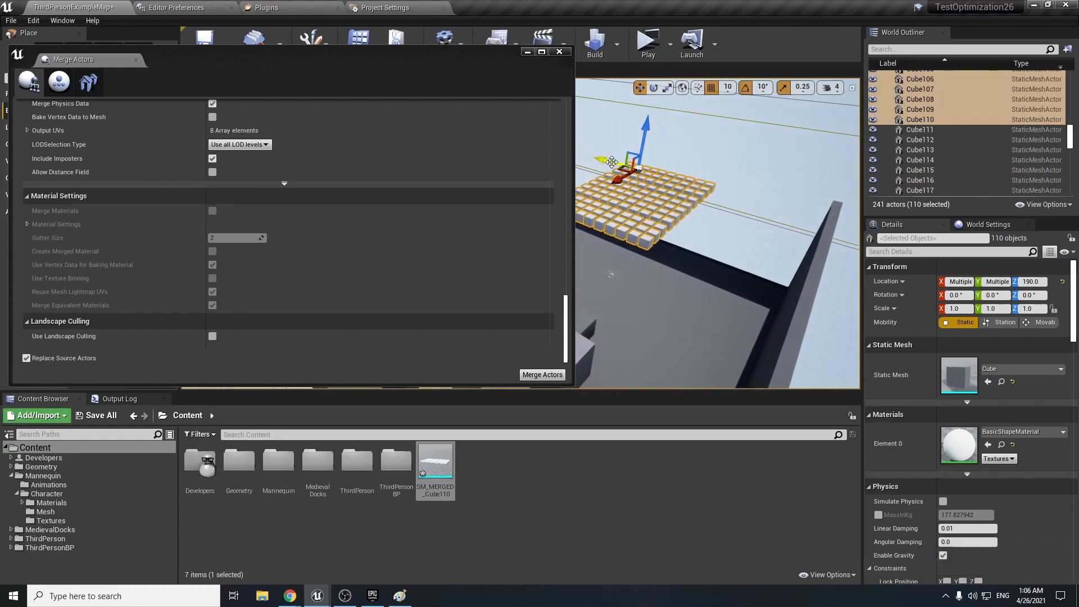
{"action": "mouse_move", "coordinate": [610, 165]}
{"action": "left_mouse_down"}
{"action": "mouse_move", "coordinate": [655, 176]}
{"action": "mouse_move", "coordinate": [610, 166]}
{"action": "left_mouse_up"}
{"action": "scroll", "coordinate": [946, 130], "scroll_direction": "up", "scroll_amount": 7}
{"action": "scroll", "coordinate": [946, 130], "scroll_direction": "down", "scroll_amount": 11}
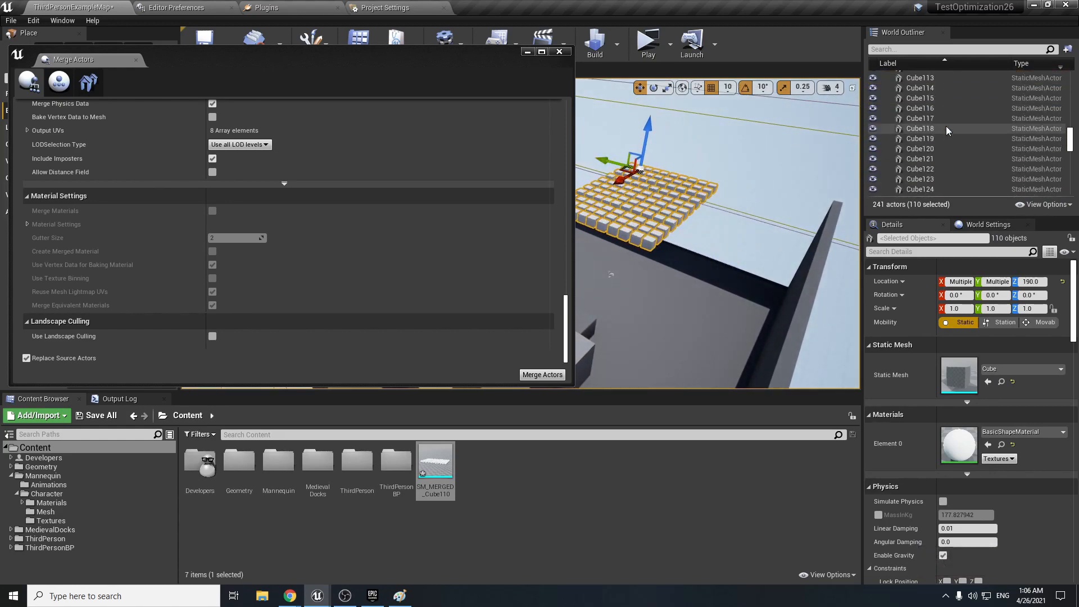
{"action": "scroll", "coordinate": [944, 173], "scroll_direction": "up", "scroll_amount": 3}
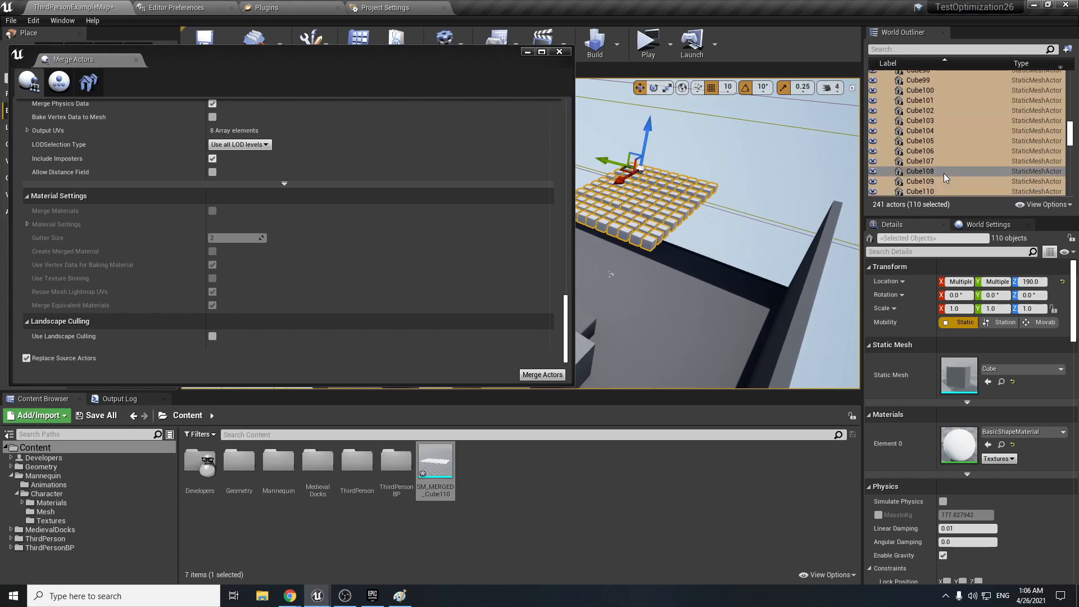
{"action": "double_click", "coordinate": [436, 466]}
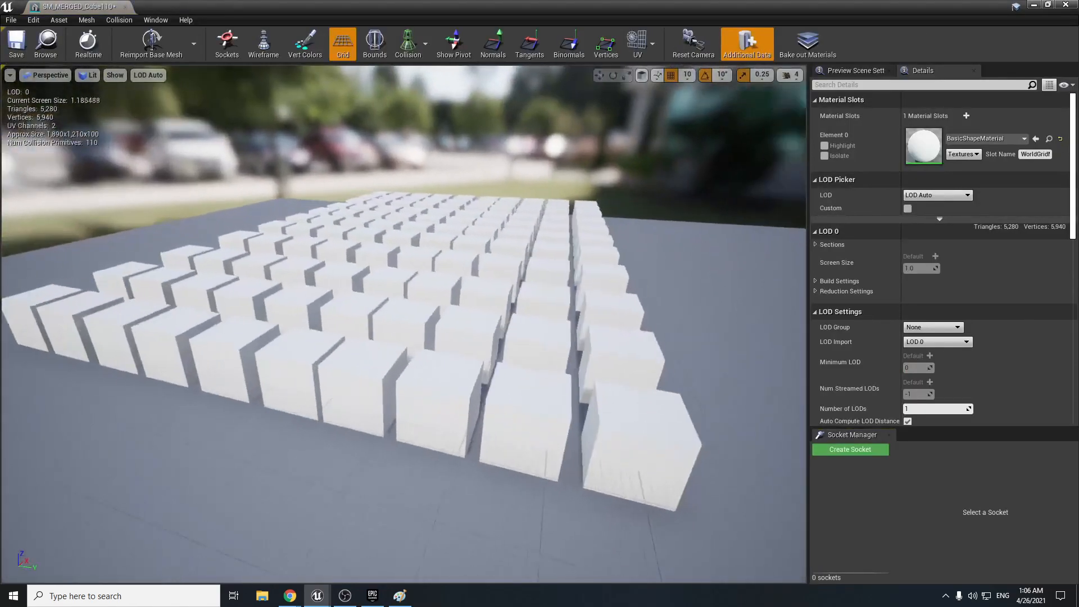
{"action": "left_click", "coordinate": [124, 6]}
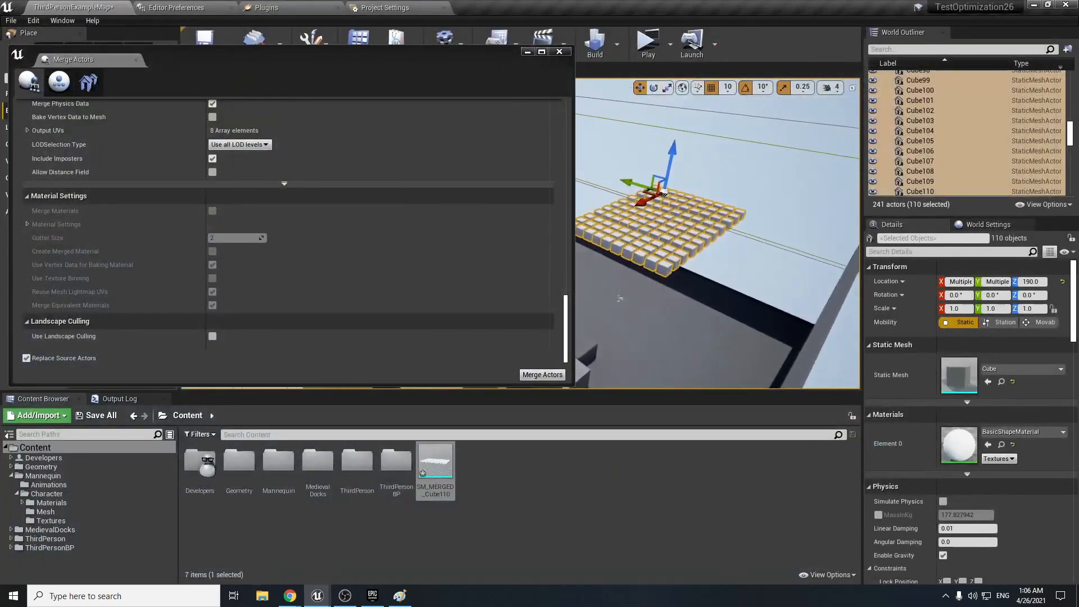
Delete the selected source cubes and place the SM_MERGED_Cube110 asset in the level in their stead.
{"action": "key", "text": "Delete"}
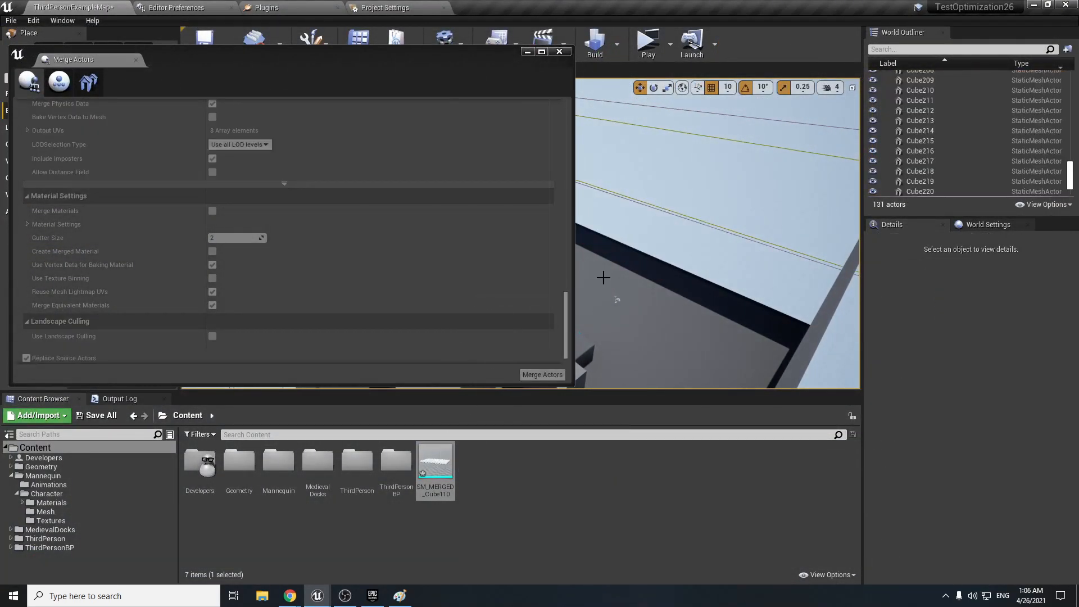
{"action": "right_click_drag", "start_coordinate": [603, 277], "coordinate": [598, 272]}
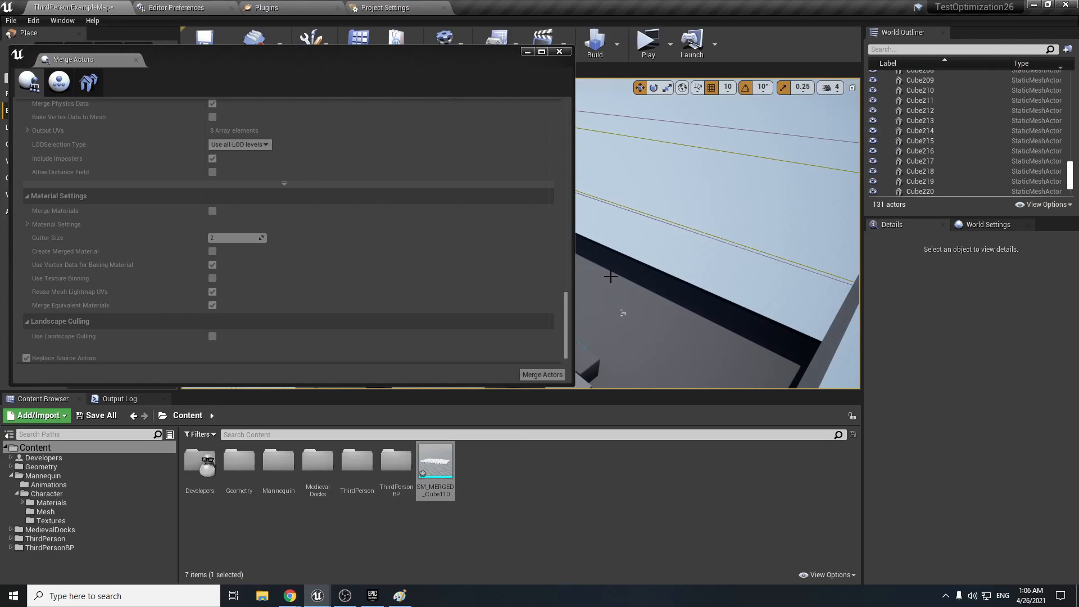
{"action": "left_click_drag", "start_coordinate": [438, 461], "coordinate": [607, 169]}
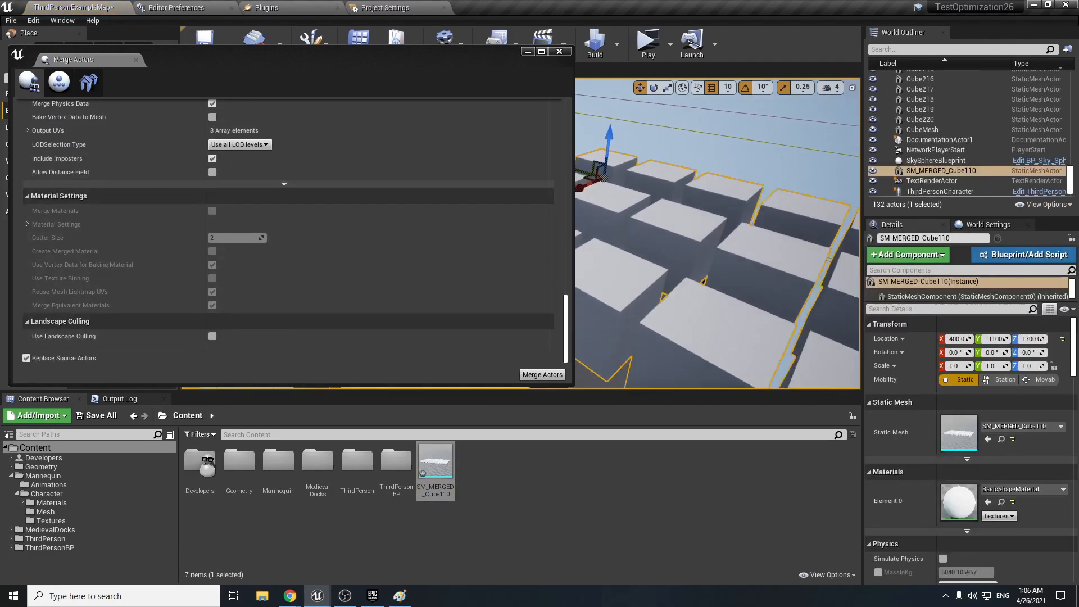
{"action": "key", "text": "s"}
{"action": "right_click_drag", "start_coordinate": [648, 185], "coordinate": [680, 193]}
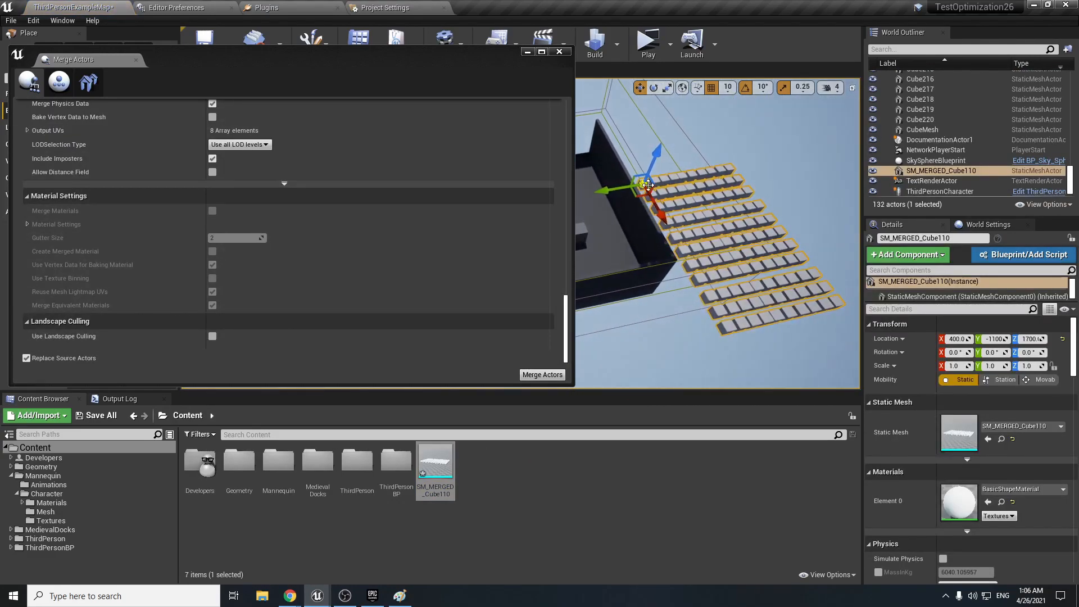
Move the merged cube mesh to the edge of the play area at about X -3470, Y 790, Z 150.
{"action": "left_click_drag", "start_coordinate": [639, 193], "coordinate": [597, 126]}
{"action": "right_click_drag", "start_coordinate": [675, 169], "coordinate": [683, 186]}
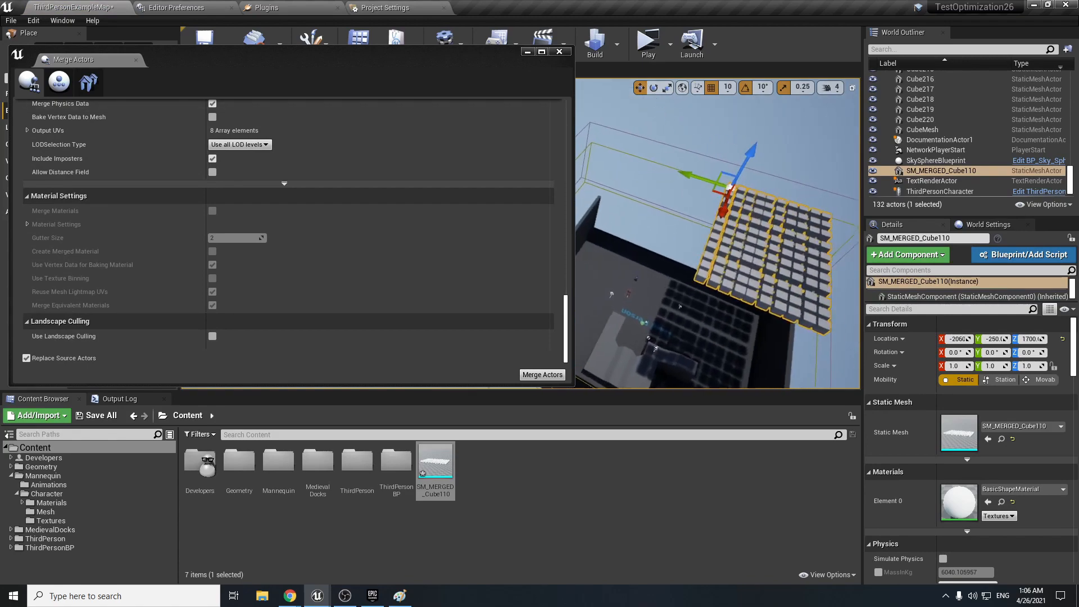
{"action": "left_click_drag", "start_coordinate": [697, 183], "coordinate": [677, 107]}
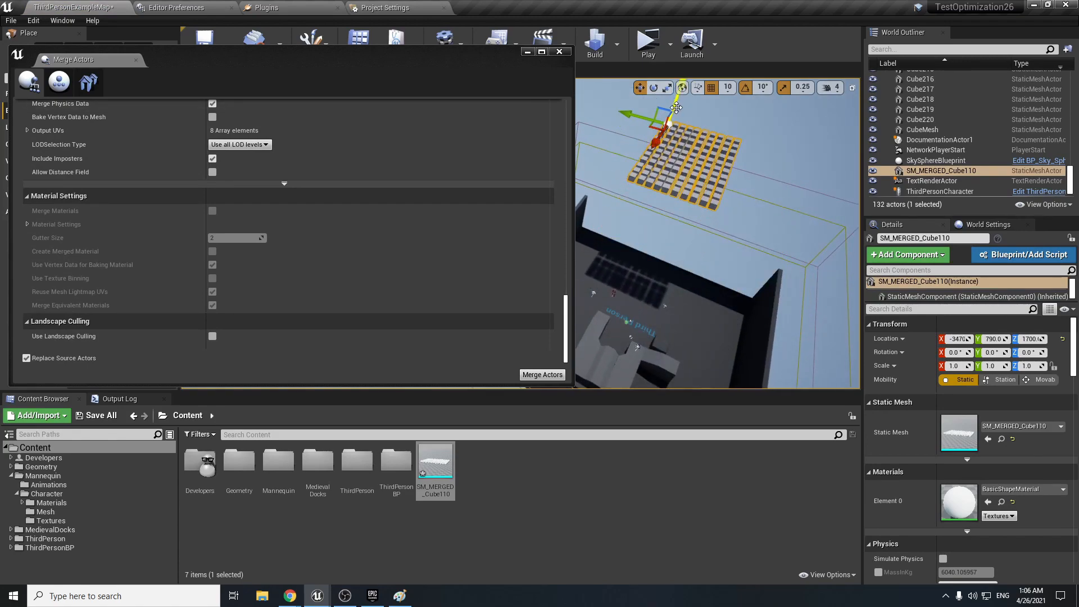
{"action": "left_click_drag", "start_coordinate": [656, 179], "coordinate": [655, 187]}
{"action": "right_click_drag", "start_coordinate": [627, 273], "coordinate": [621, 224]}
{"action": "key", "text": "w"}
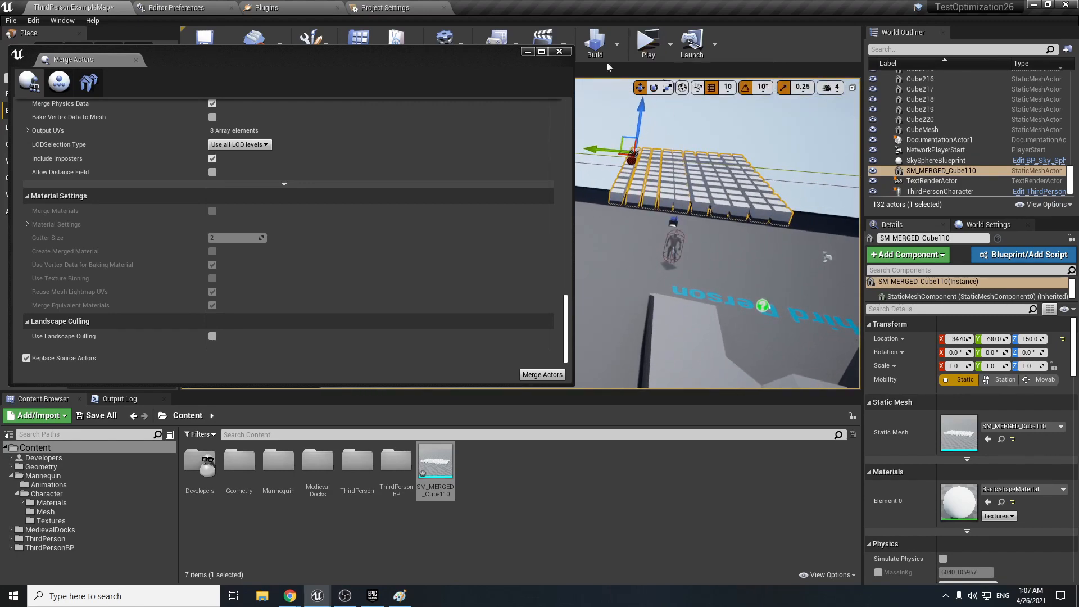
Run the level in the preview and walk the character around the merged mesh to examine the mesh draw calls counter.
{"action": "left_click", "coordinate": [648, 42]}
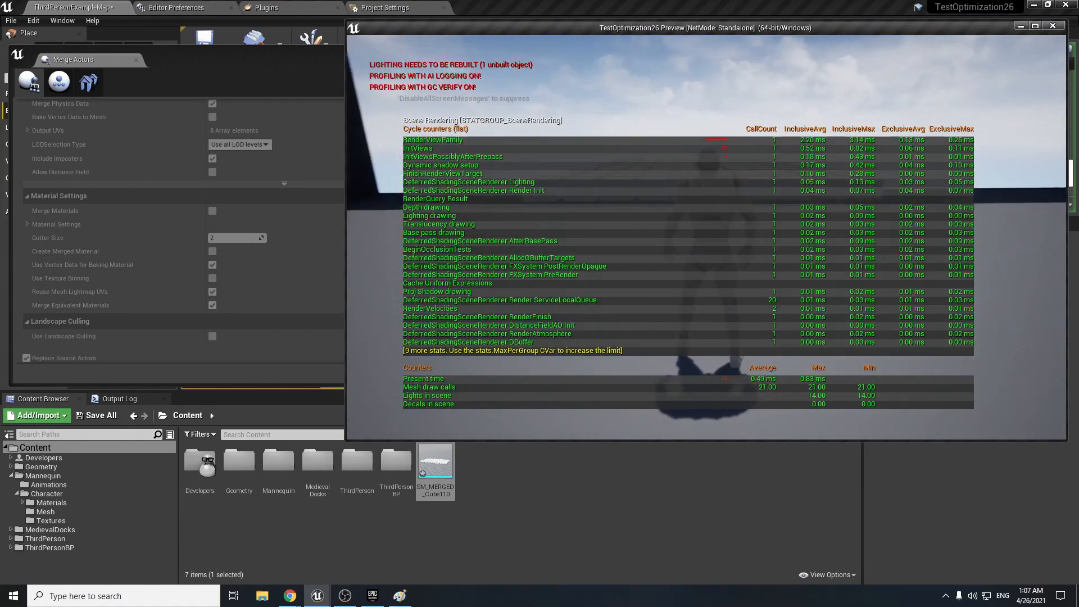
{"action": "key", "text": "w"}
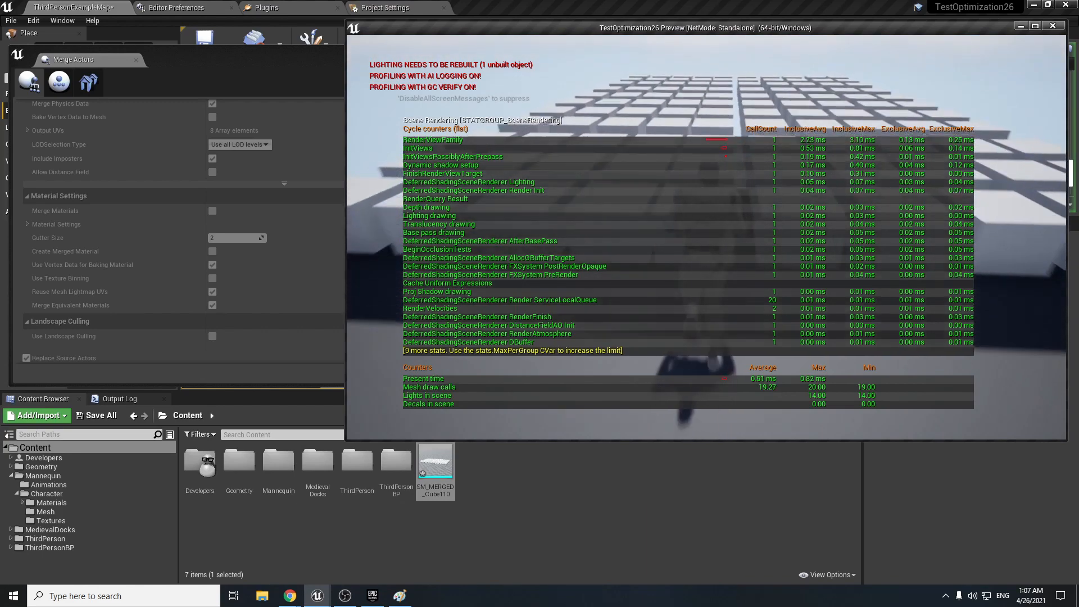
{"action": "key", "text": "w"}
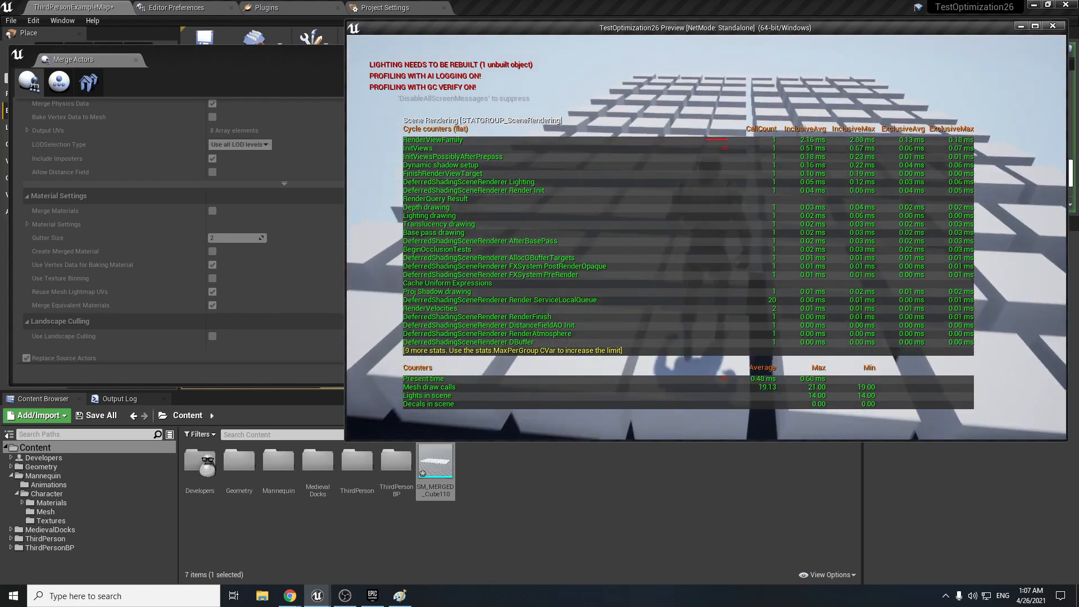
{"action": "key", "text": "space"}
{"action": "key", "text": "w"}
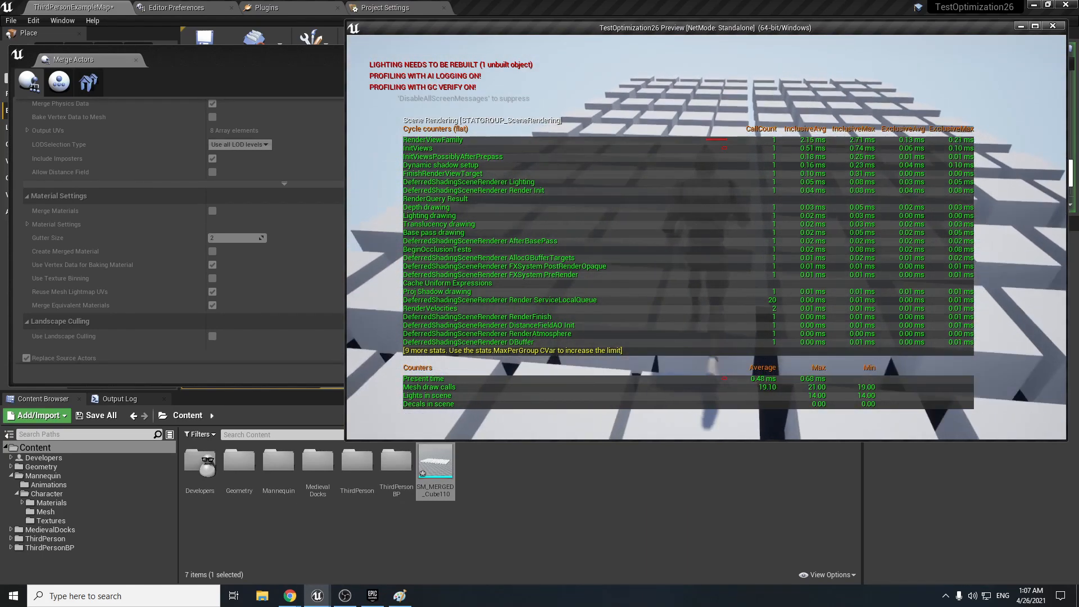
{"action": "key", "text": "w"}
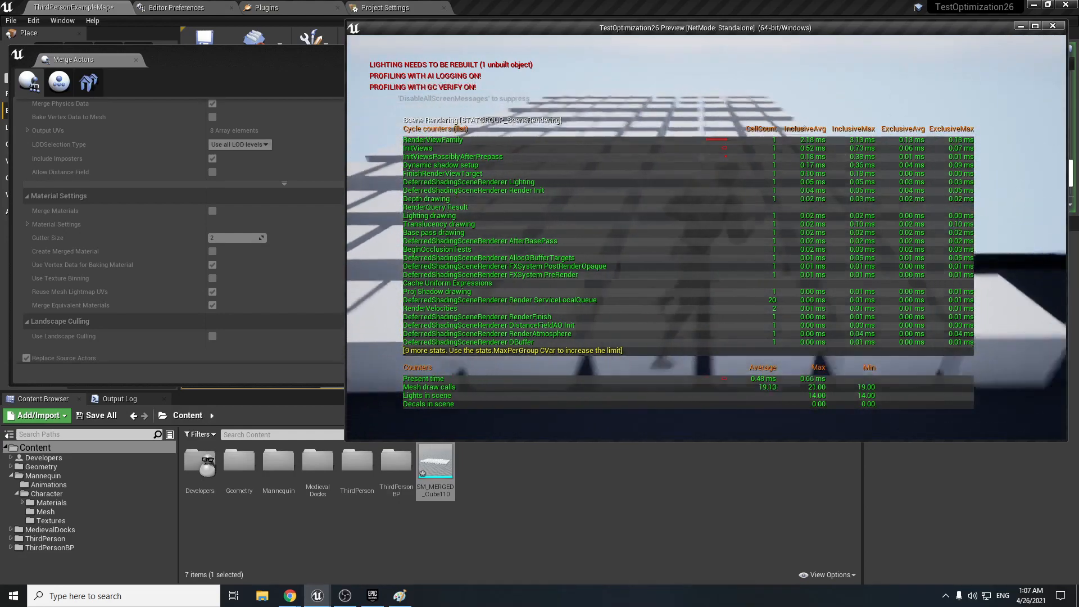
{"action": "key", "text": "w"}
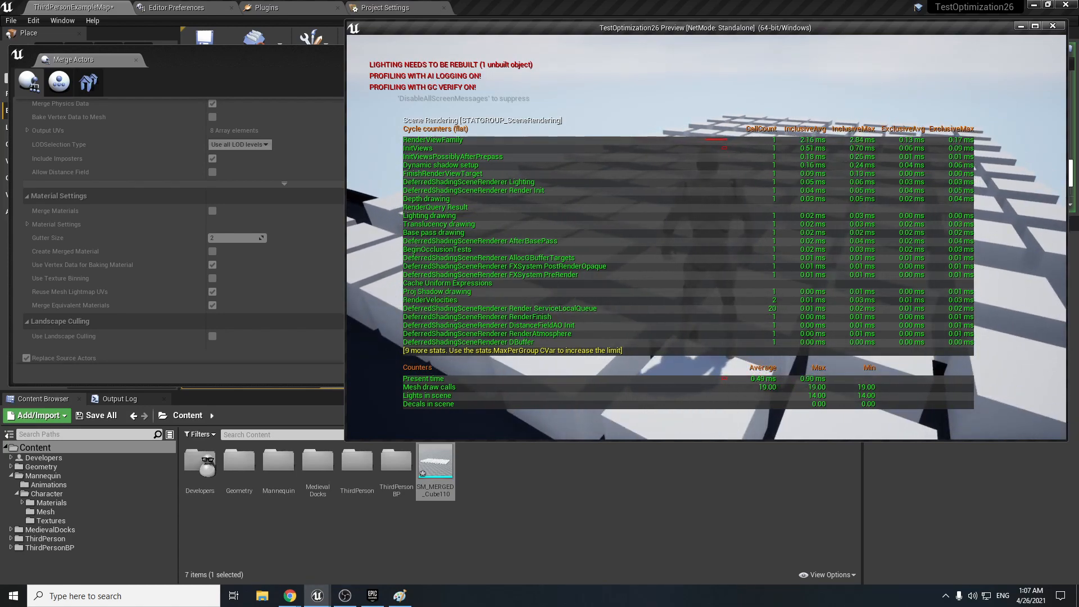
{"action": "key", "text": "w"}
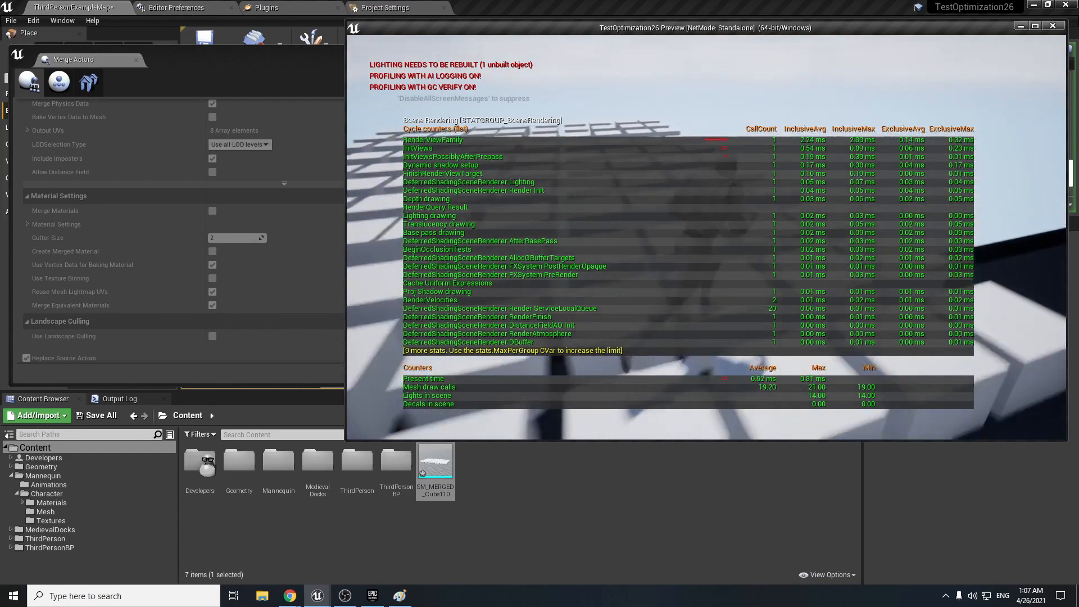
{"action": "key", "text": "w"}
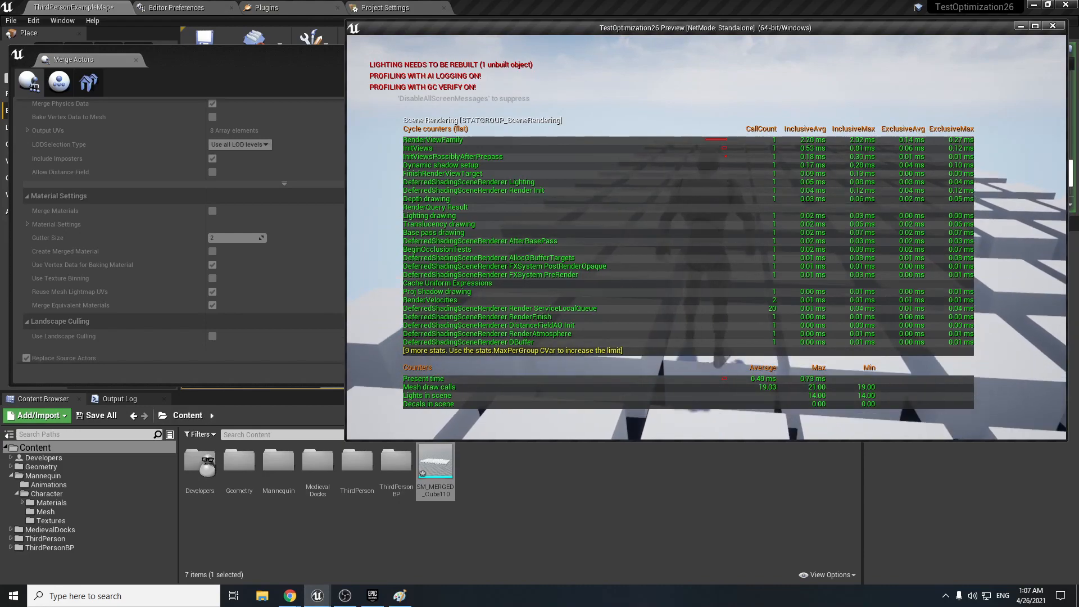
{"action": "key", "text": "w"}
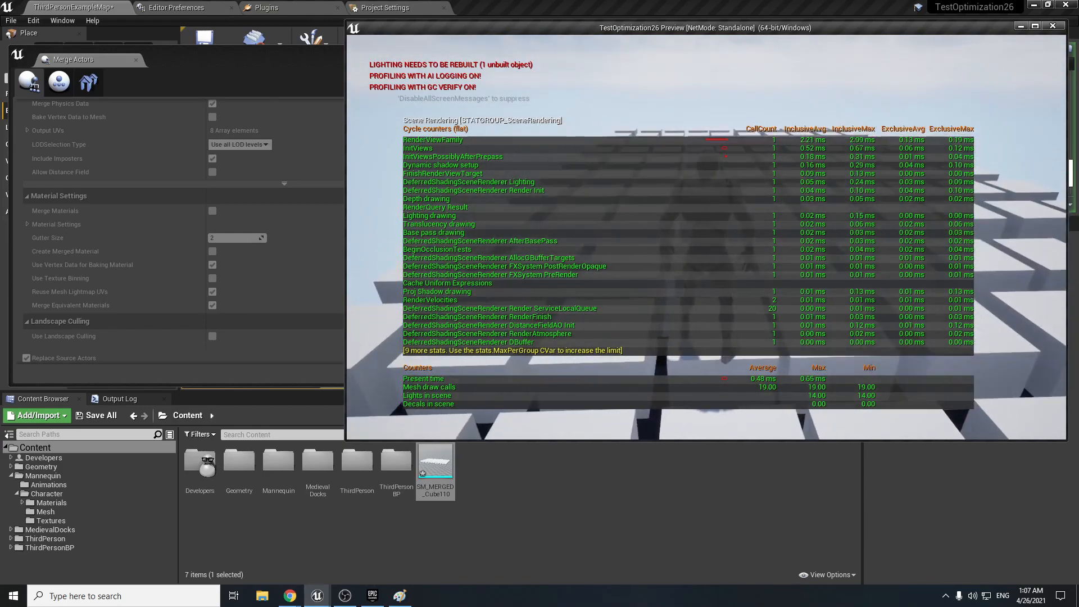
{"action": "key", "text": "w"}
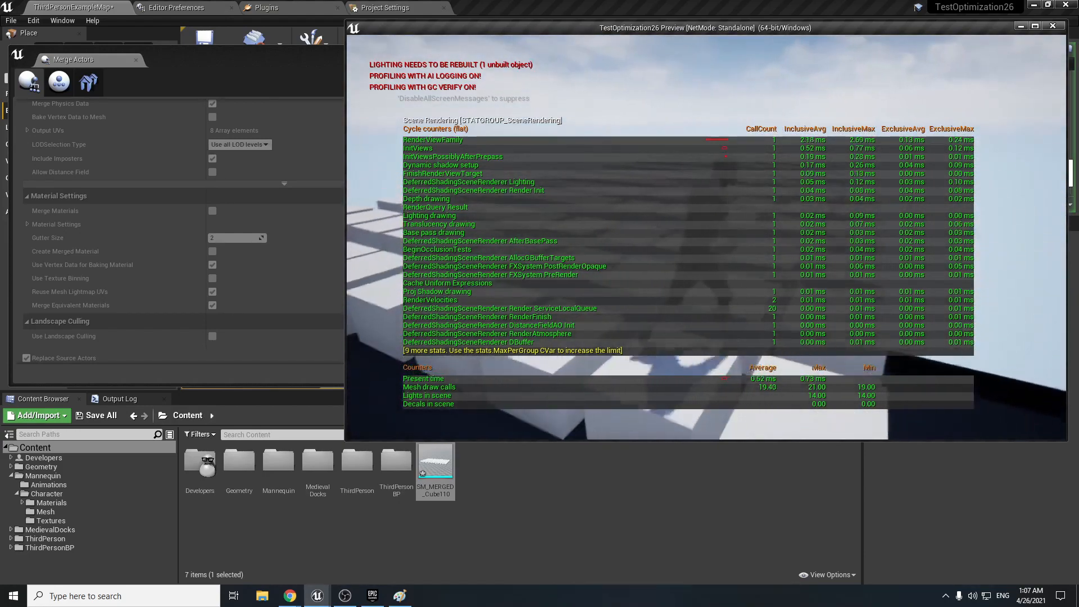
{"action": "key", "text": "w"}
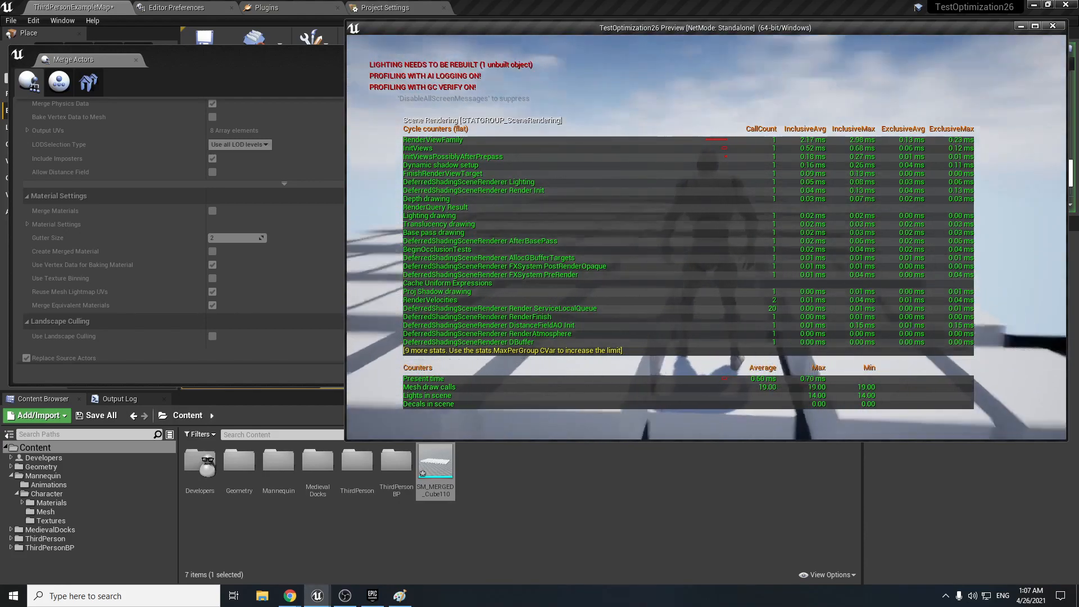
{"action": "key", "text": "w"}
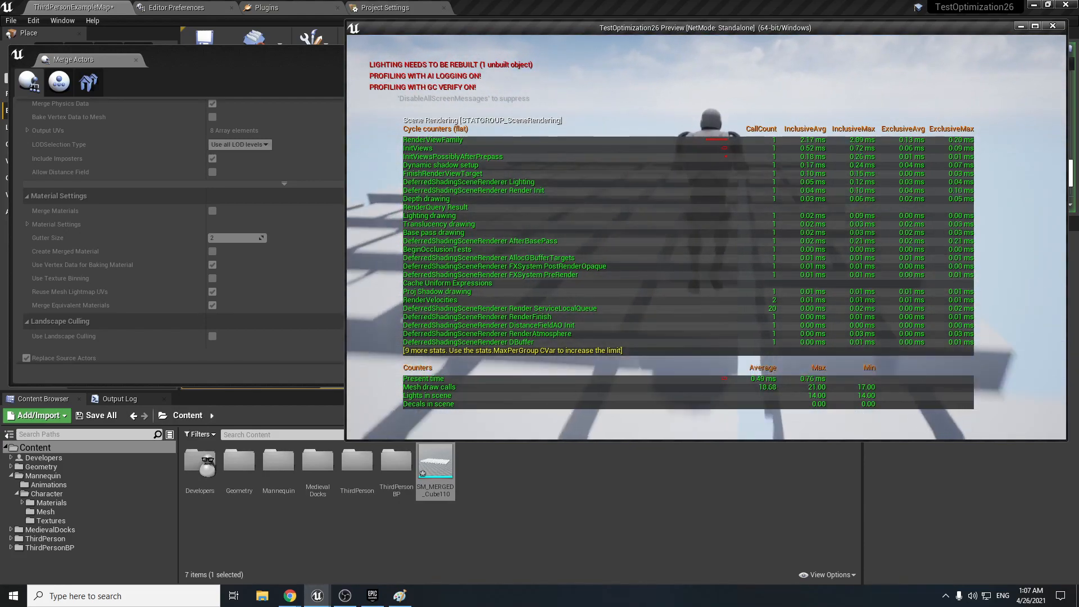
{"action": "key", "text": "w"}
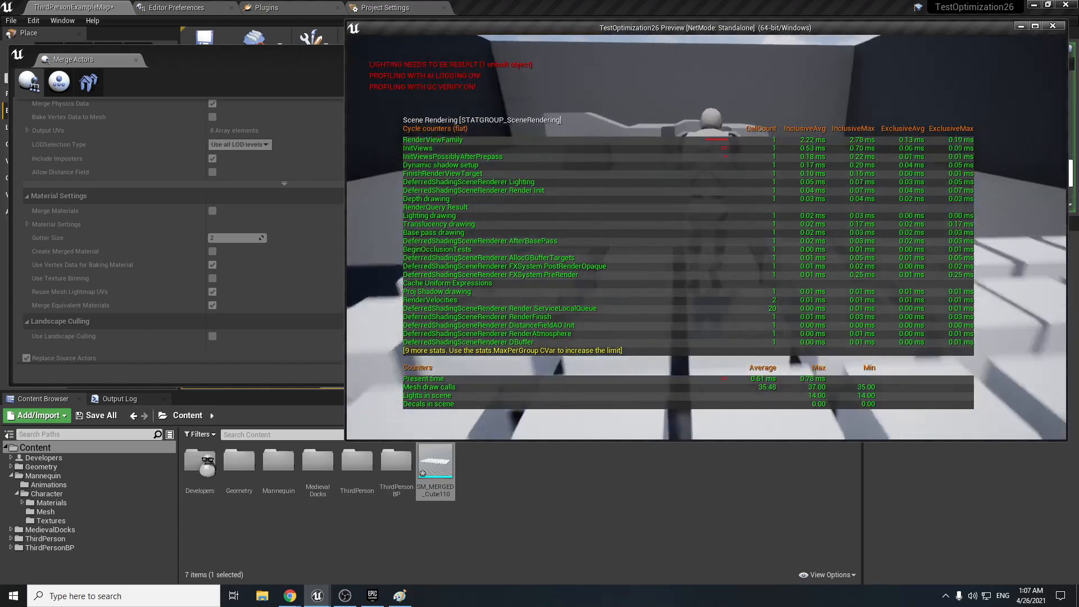
{"action": "key", "text": "w"}
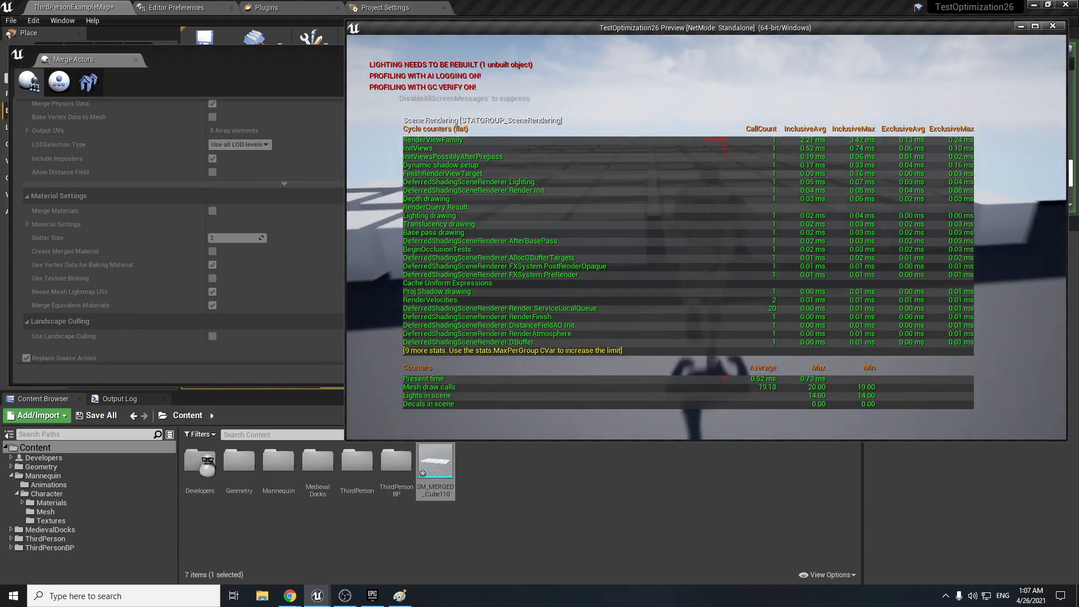
{"action": "key", "text": "w"}
Turn off the statistics overlay with the console command "stat none" and end the preview.
{"action": "key", "text": "grave"}
{"action": "type", "text": "s"}
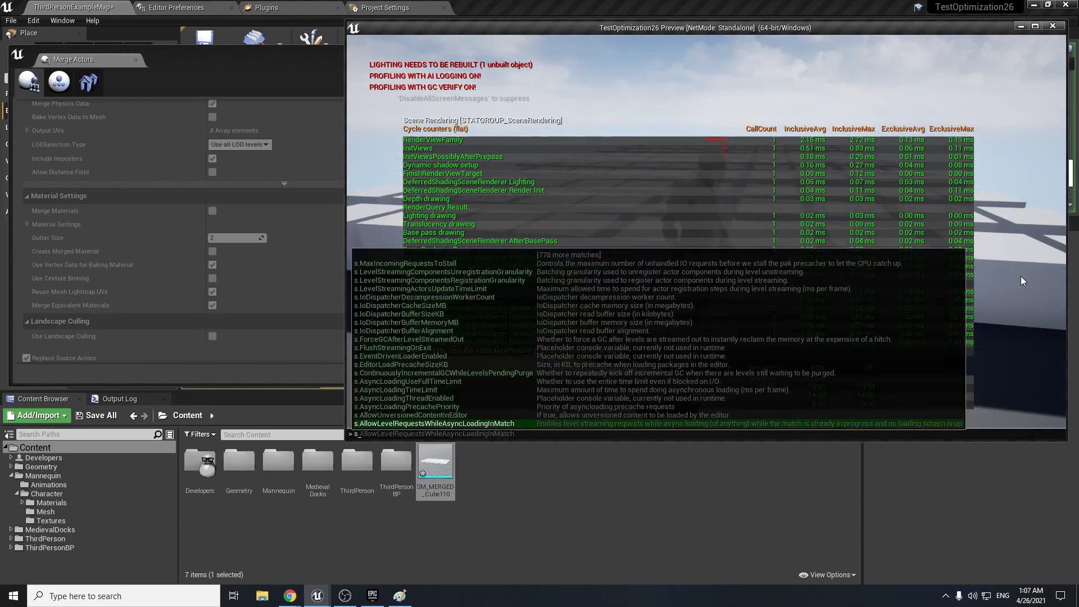
{"action": "type", "text": "tat none"}
{"action": "key", "text": "Return"}
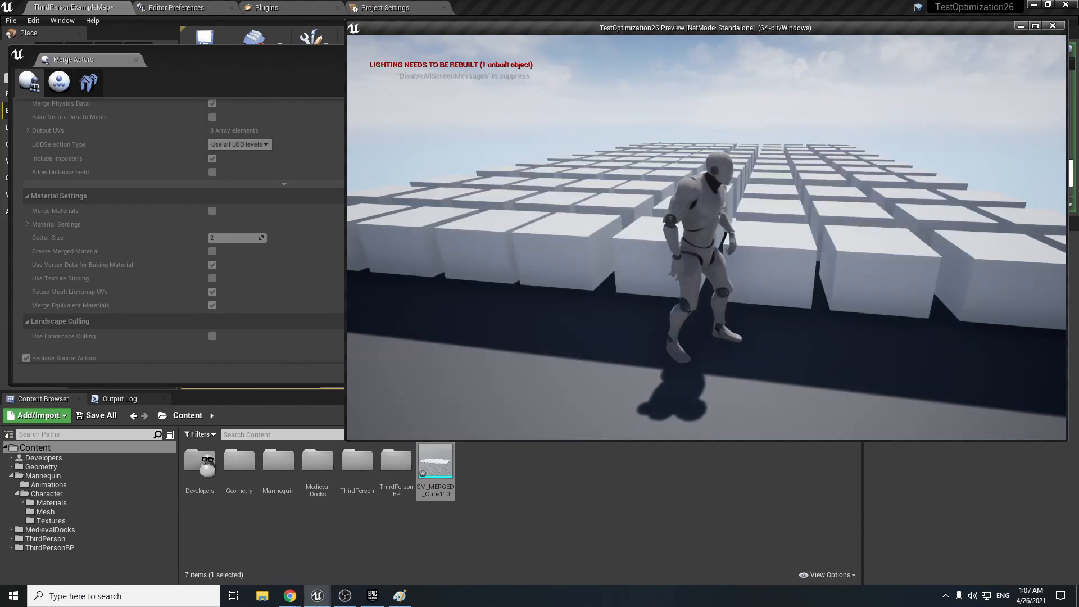
{"action": "key", "text": "Escape"}
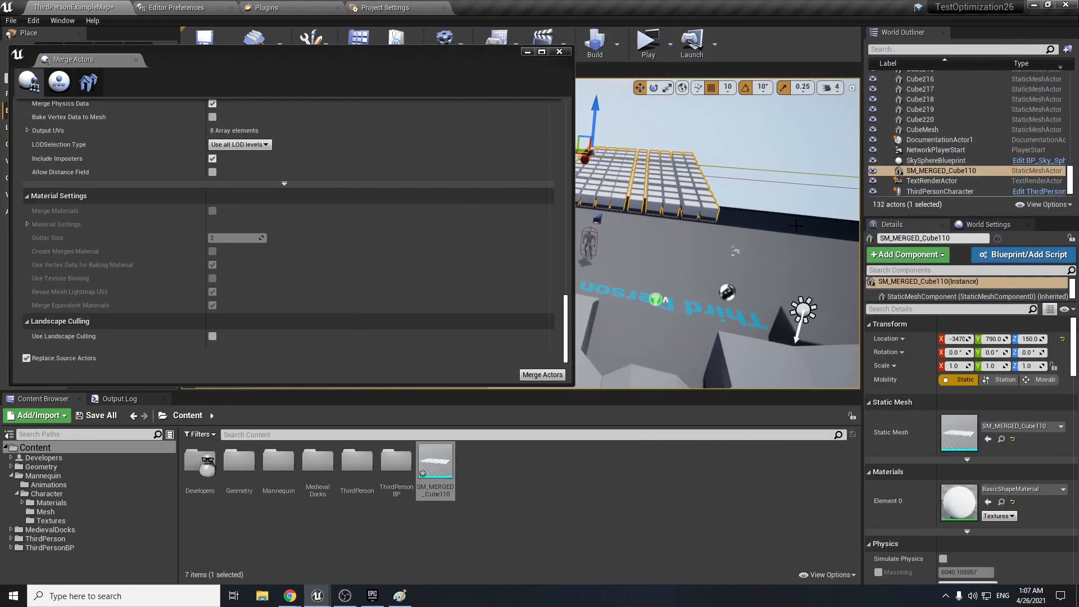
Delete the merged actor from the level, and undo back to the 110 separate source cubes.
{"action": "key", "text": "Delete"}
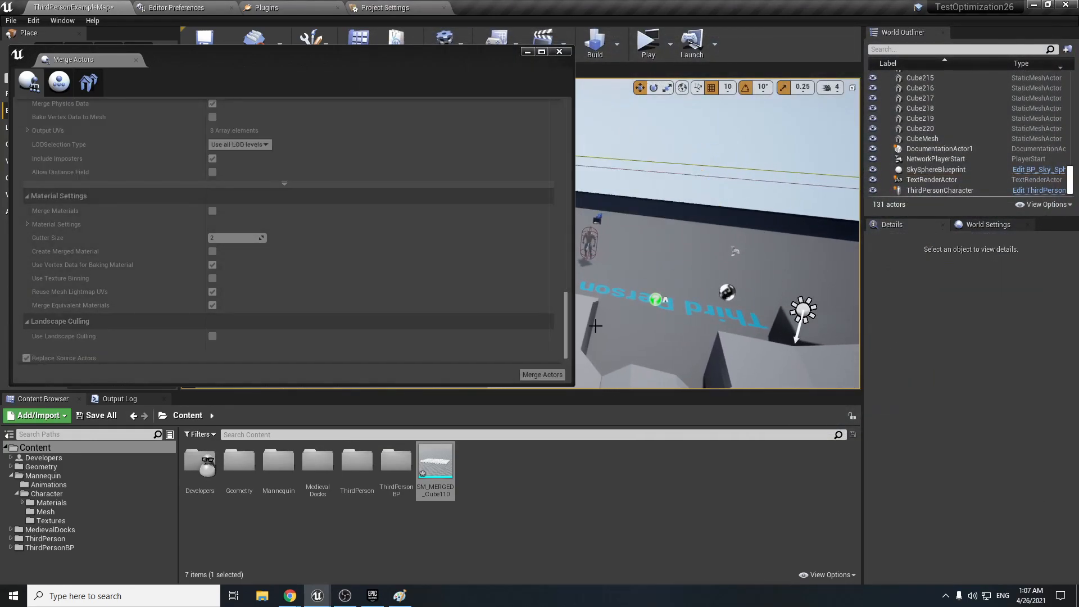
{"action": "left_click", "coordinate": [56, 83]}
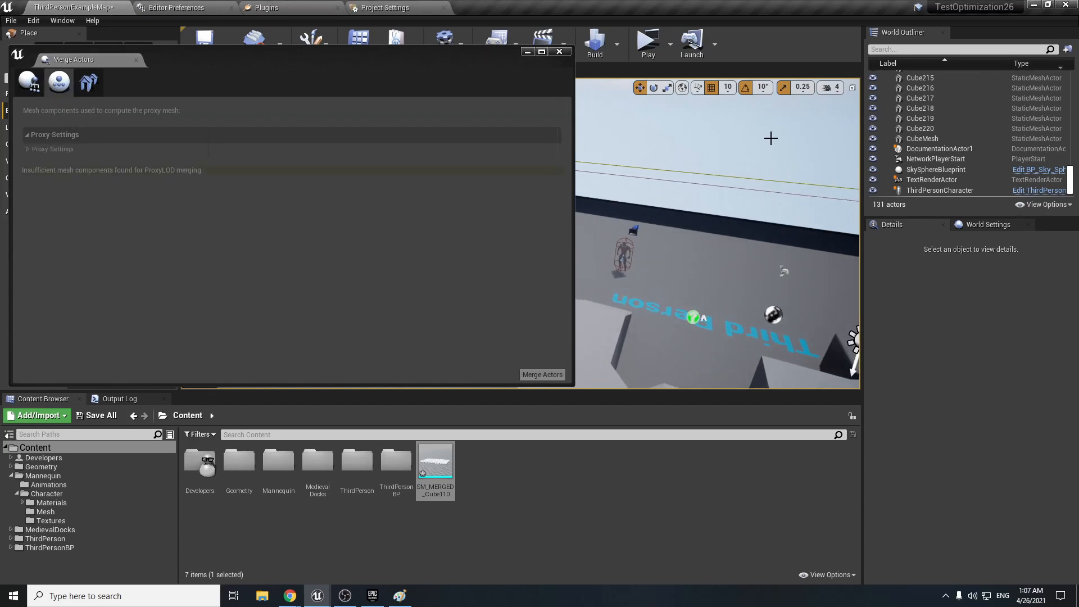
{"action": "key", "text": "ctrl+z"}
{"action": "key", "text": "ctrl+z"}
{"action": "key", "text": "ctrl+z"}
{"action": "key", "text": "ctrl+z"}
{"action": "key", "text": "ctrl+z"}
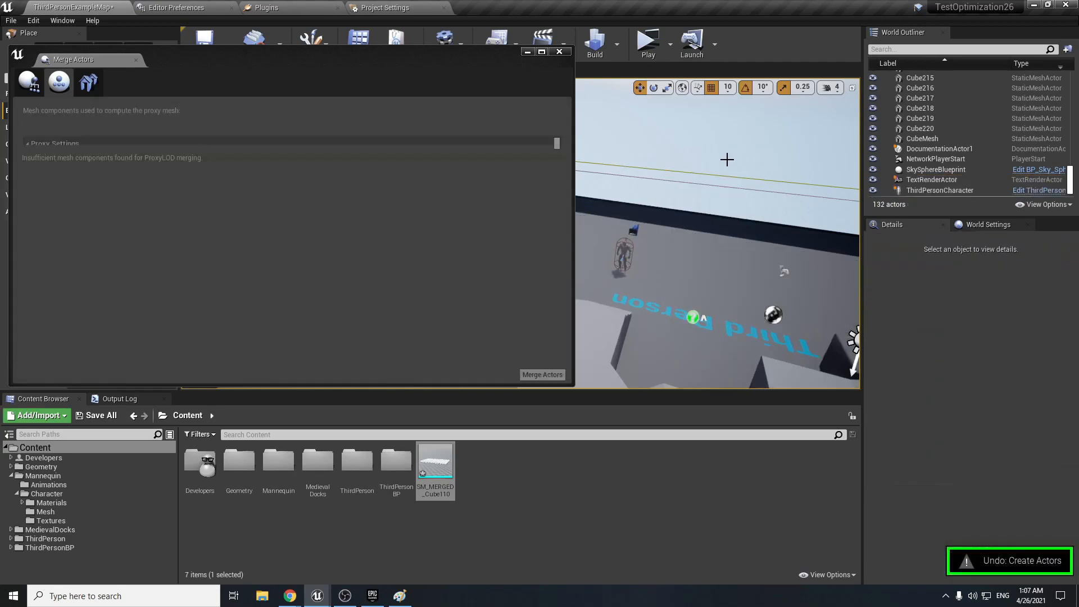
Switch Merge Actors to the proxy mesh method with the 110 cubes selected, and read through its expanded Proxy Settings.
{"action": "left_click", "coordinate": [30, 84]}
{"action": "left_click", "coordinate": [59, 83]}
{"action": "mouse_move", "coordinate": [675, 247]}
{"action": "right_mouse_down"}
{"action": "mouse_move", "coordinate": [711, 244]}
{"action": "mouse_move", "coordinate": [674, 239]}
{"action": "right_mouse_up"}
{"action": "scroll", "coordinate": [369, 229], "scroll_direction": "up", "scroll_amount": 20}
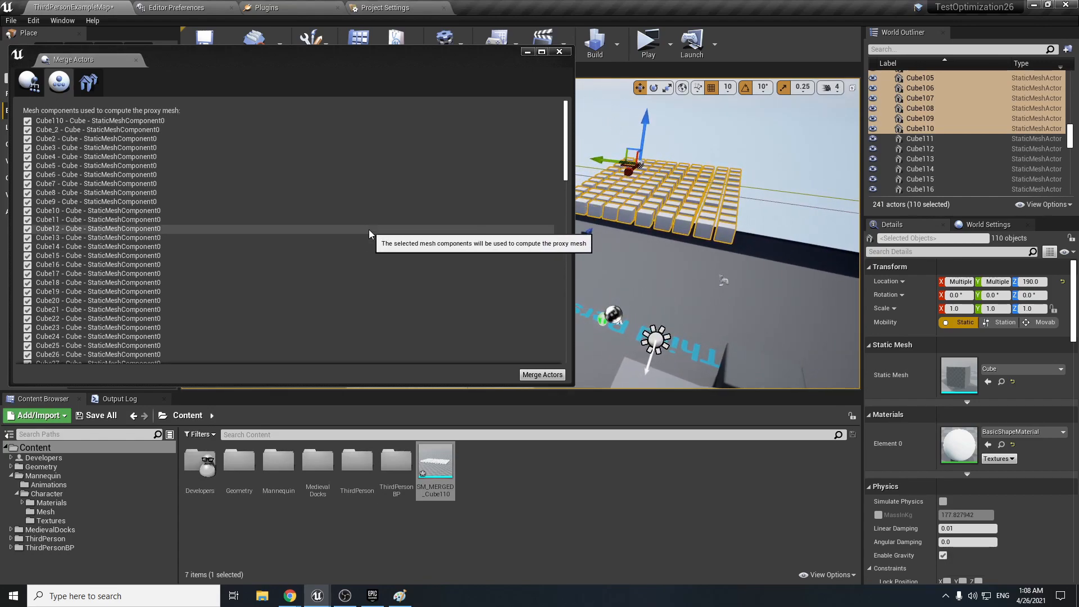
{"action": "scroll", "coordinate": [368, 230], "scroll_direction": "down", "scroll_amount": 20}
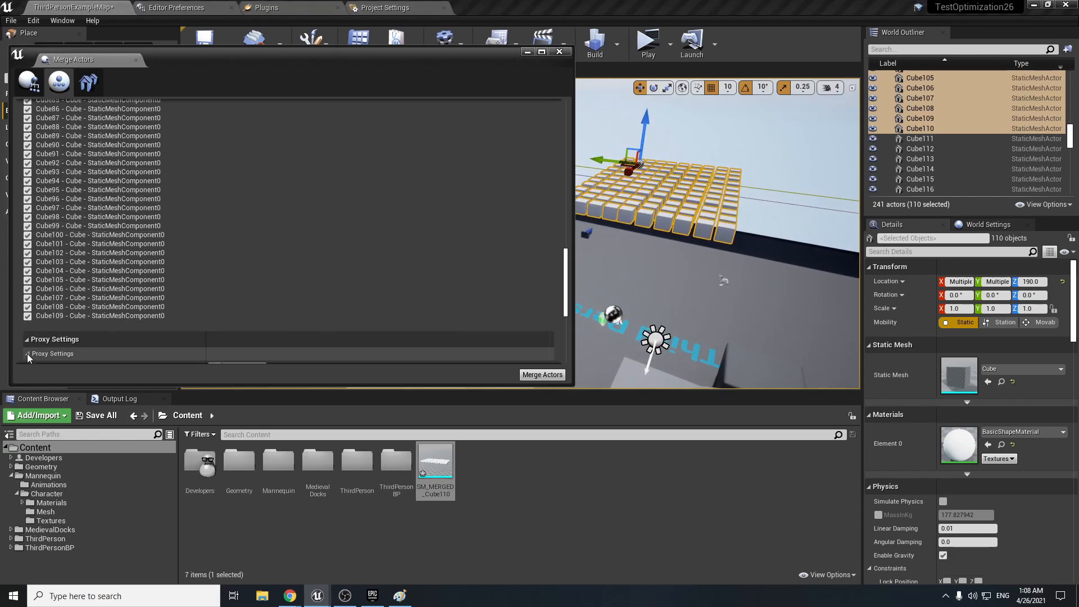
{"action": "left_click", "coordinate": [27, 353]}
{"action": "scroll", "coordinate": [142, 338], "scroll_direction": "down", "scroll_amount": 3}
{"action": "scroll", "coordinate": [143, 343], "scroll_direction": "down", "scroll_amount": 2}
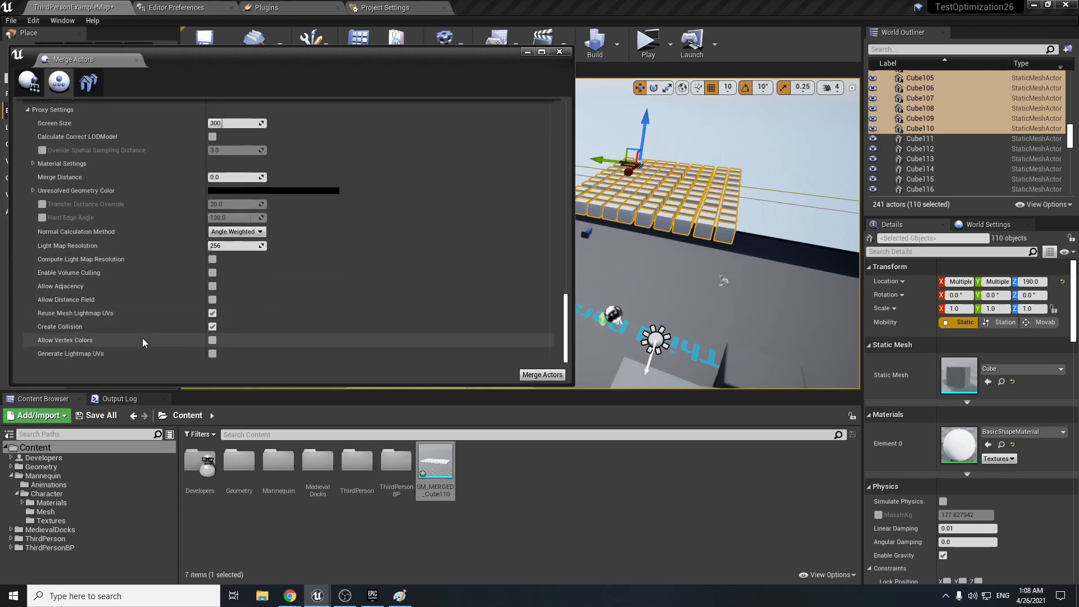
{"action": "scroll", "coordinate": [143, 339], "scroll_direction": "down", "scroll_amount": 1}
{"action": "scroll", "coordinate": [475, 329], "scroll_direction": "up", "scroll_amount": 5}
{"action": "scroll", "coordinate": [474, 329], "scroll_direction": "down", "scroll_amount": 5}
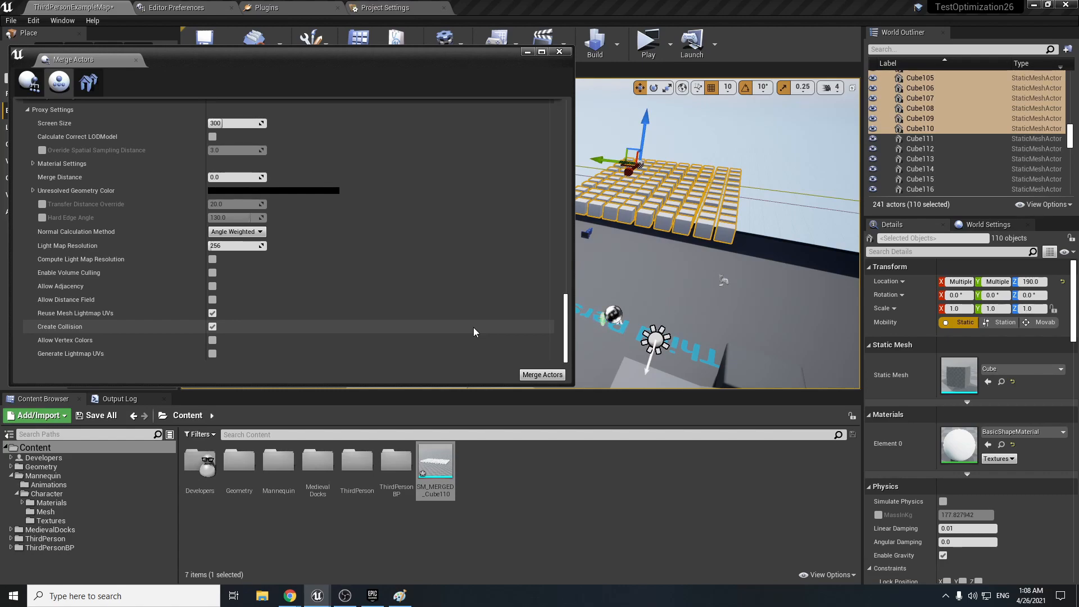
Switch to Paint, sketch "SM" and a crossed-out 7 with an arrow beside it, and discard the drawing.
{"action": "left_click", "coordinate": [191, 596]}
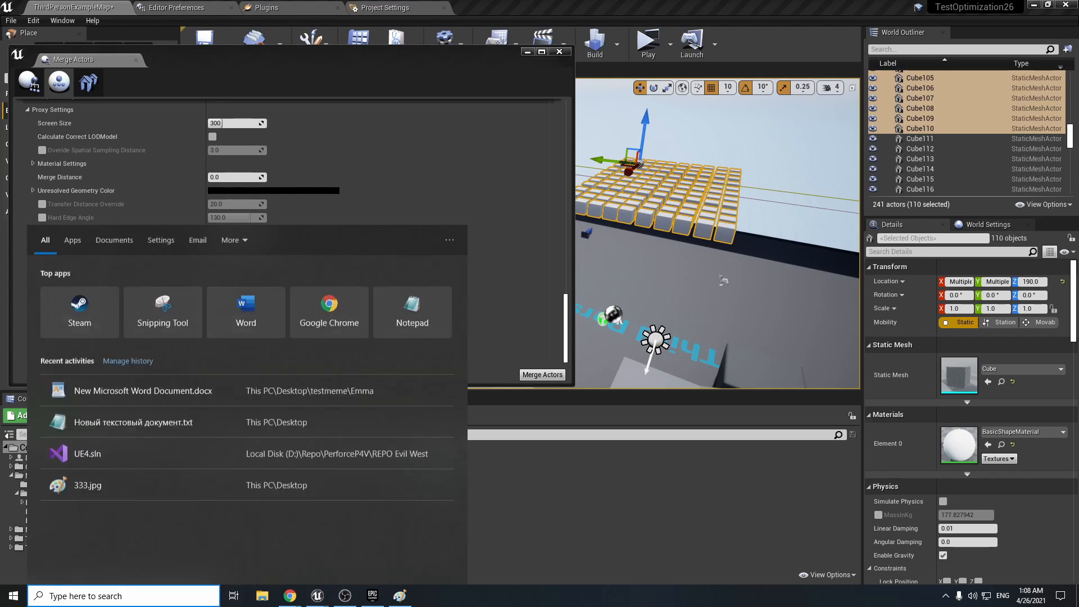
{"action": "type", "text": "paint"}
{"action": "key", "text": "Return"}
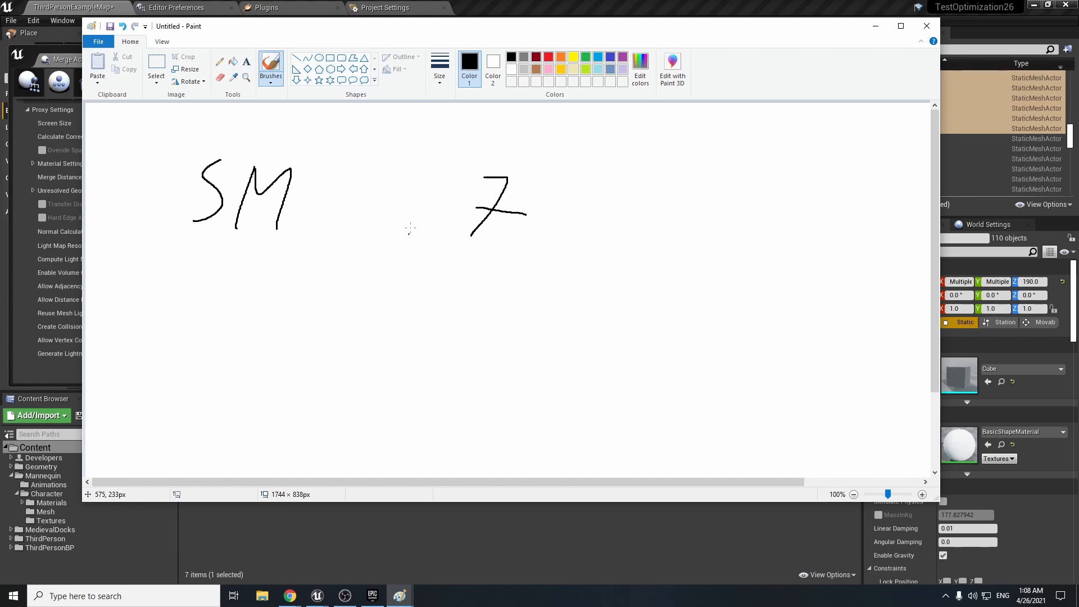
{"action": "left_click_drag", "start_coordinate": [398, 35], "coordinate": [538, 138]}
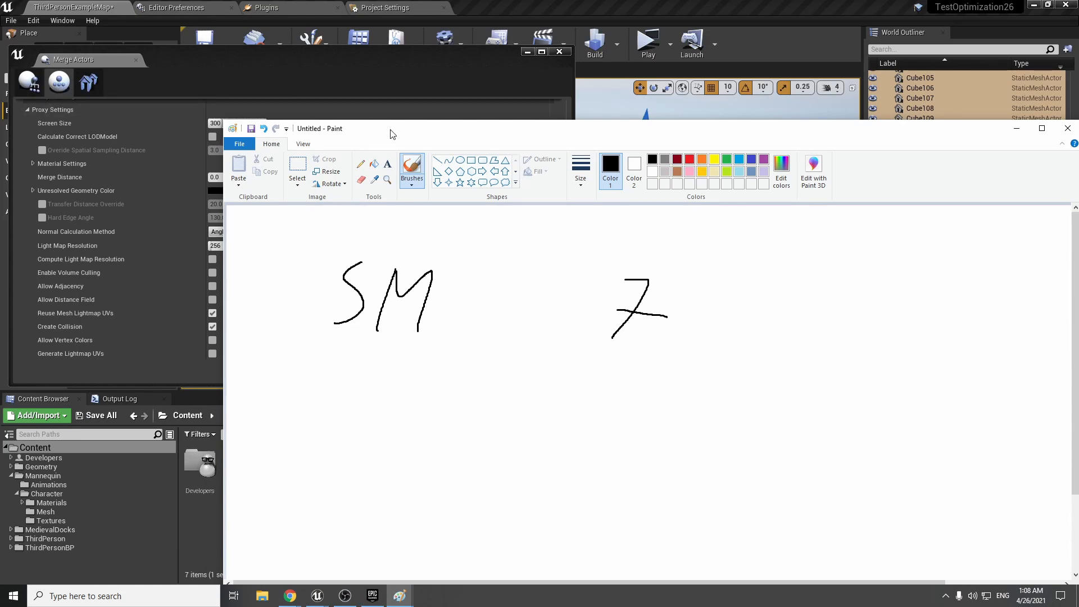
{"action": "left_click_drag", "start_coordinate": [391, 133], "coordinate": [318, 48]}
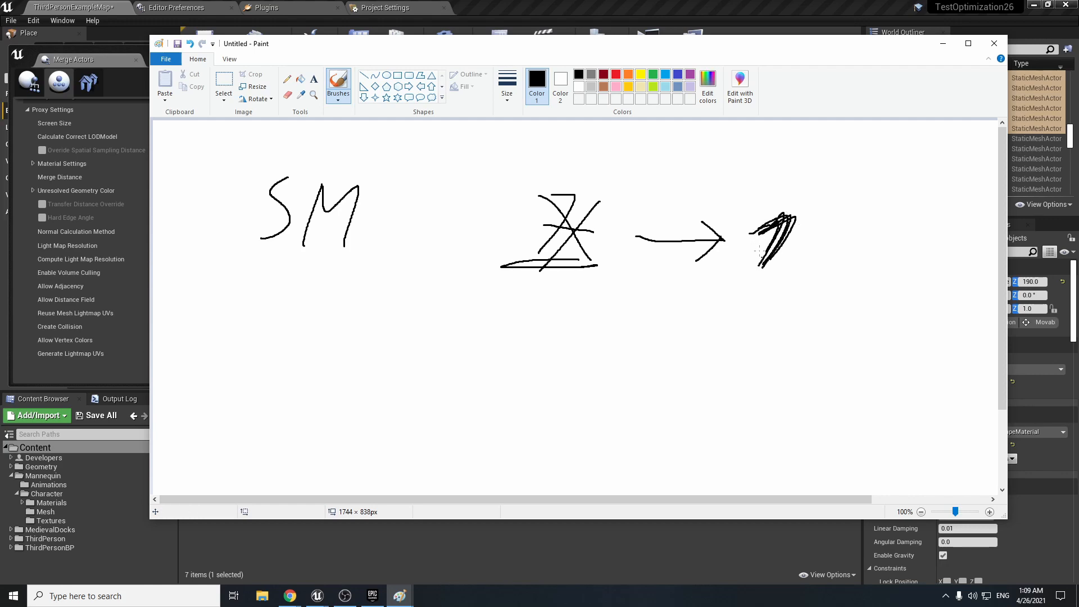
{"action": "left_click", "coordinate": [994, 45]}
{"action": "left_click", "coordinate": [585, 281]}
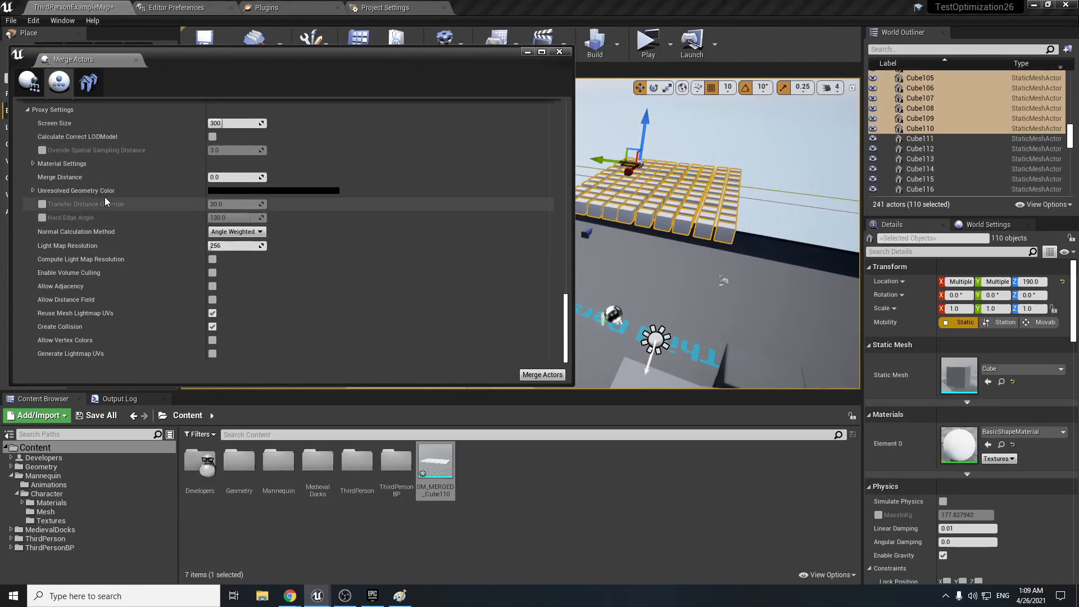
Examine the Unresolved Geometry Color description and the Material Settings of the proxy mesh method.
{"action": "mouse_move", "coordinate": [41, 194]}
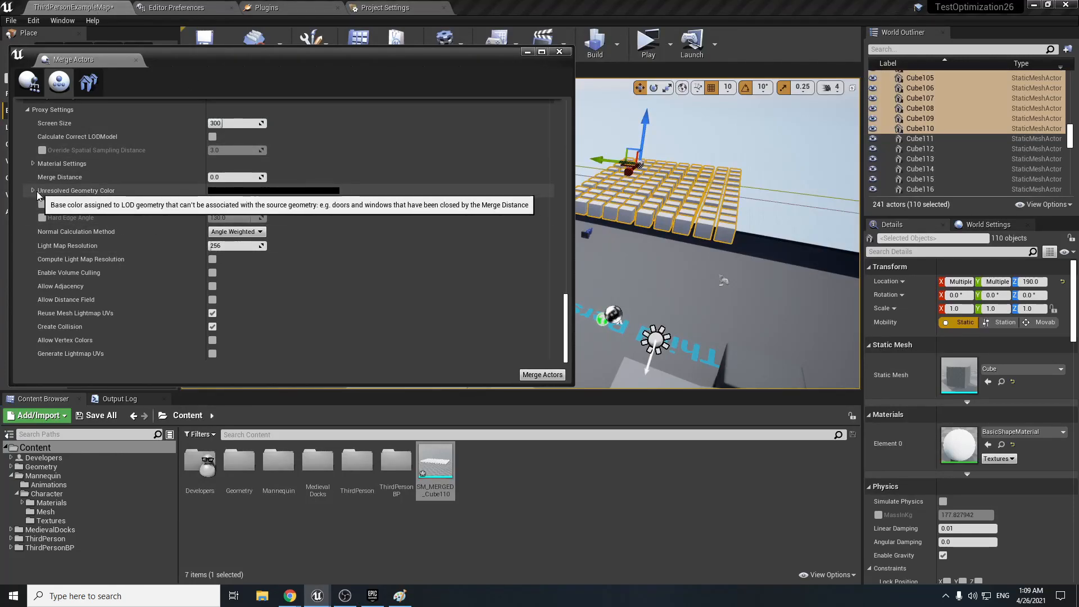
{"action": "left_click", "coordinate": [34, 164]}
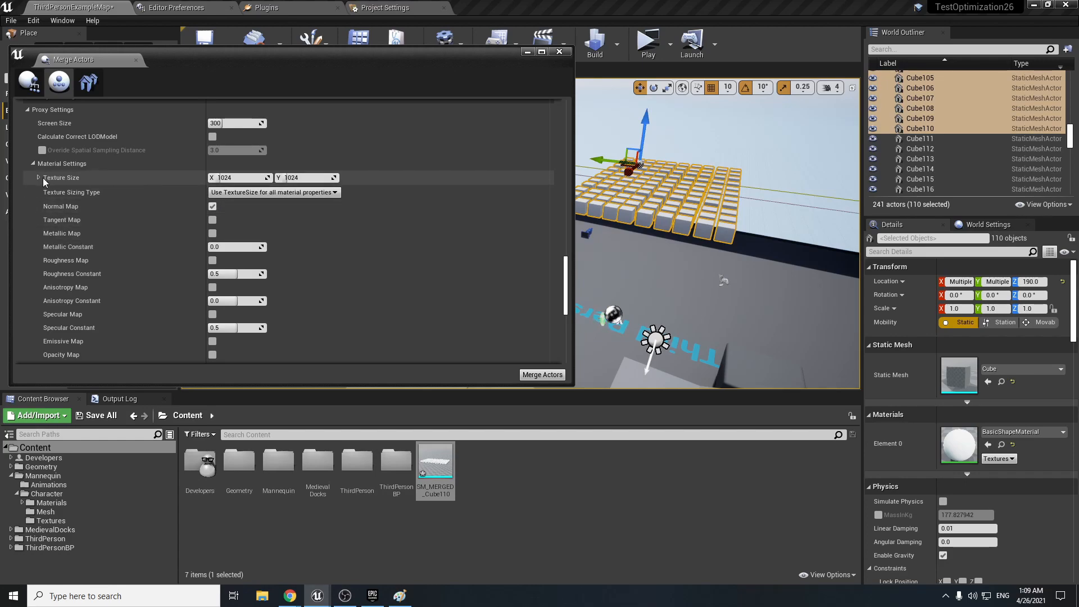
{"action": "left_click", "coordinate": [32, 165]}
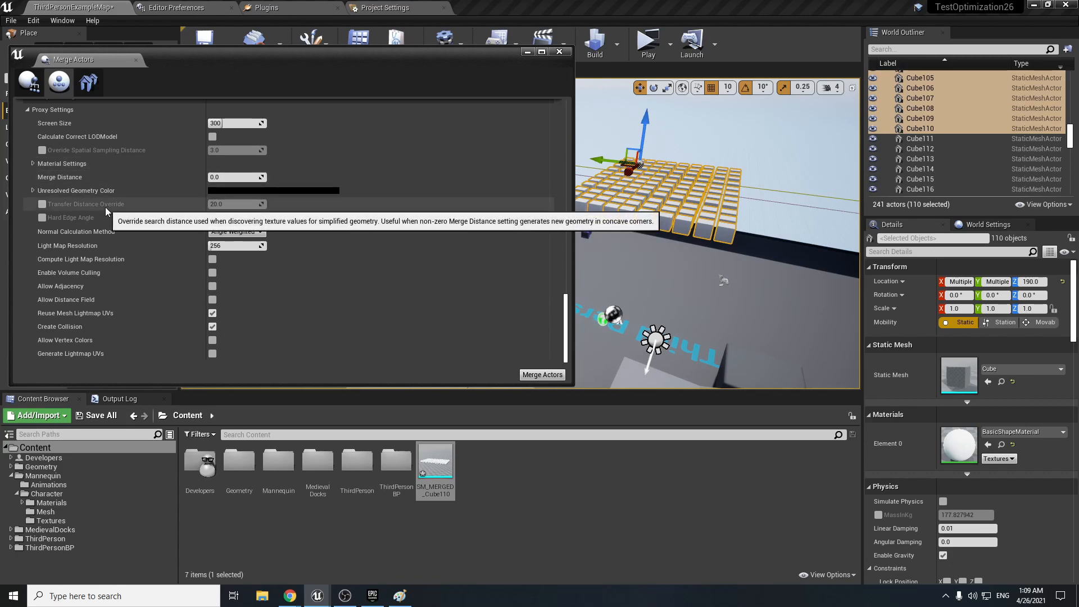
Set the Merge Actors window aside and examine the grid of 110 selected cubes from several angles in the level.
{"action": "scroll", "coordinate": [127, 225], "scroll_direction": "up", "scroll_amount": 10}
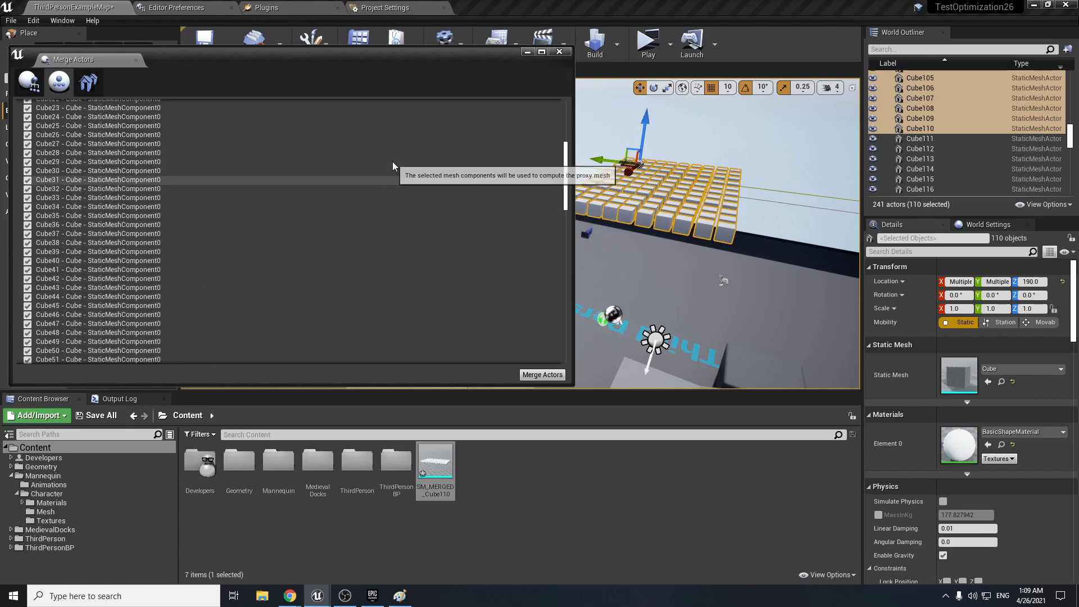
{"action": "scroll", "coordinate": [393, 163], "scroll_direction": "up", "scroll_amount": 5}
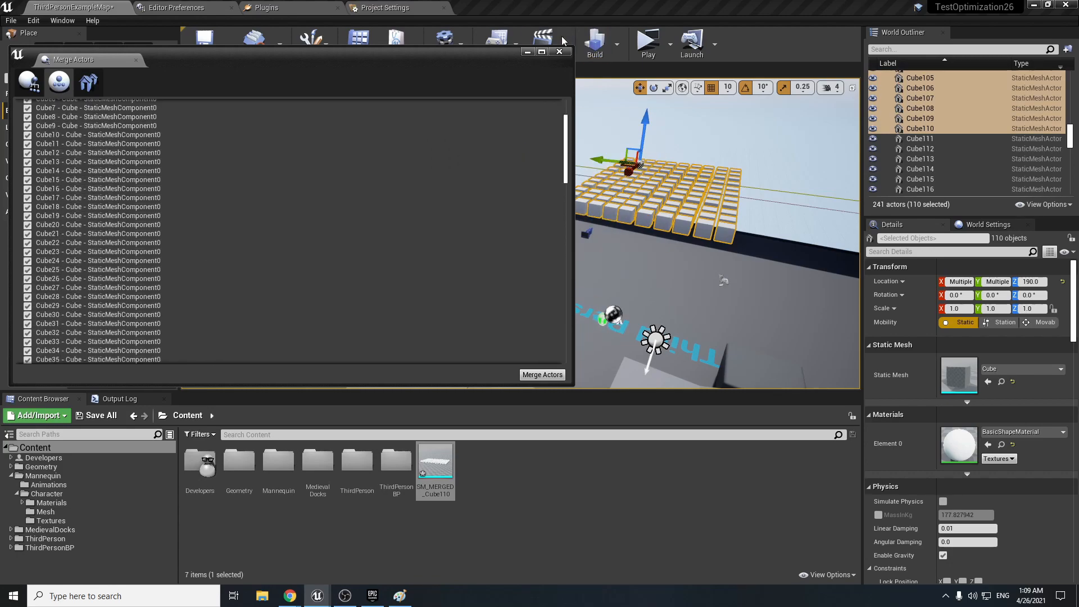
{"action": "left_click", "coordinate": [523, 53]}
{"action": "right_click_drag", "start_coordinate": [646, 225], "coordinate": [705, 214]}
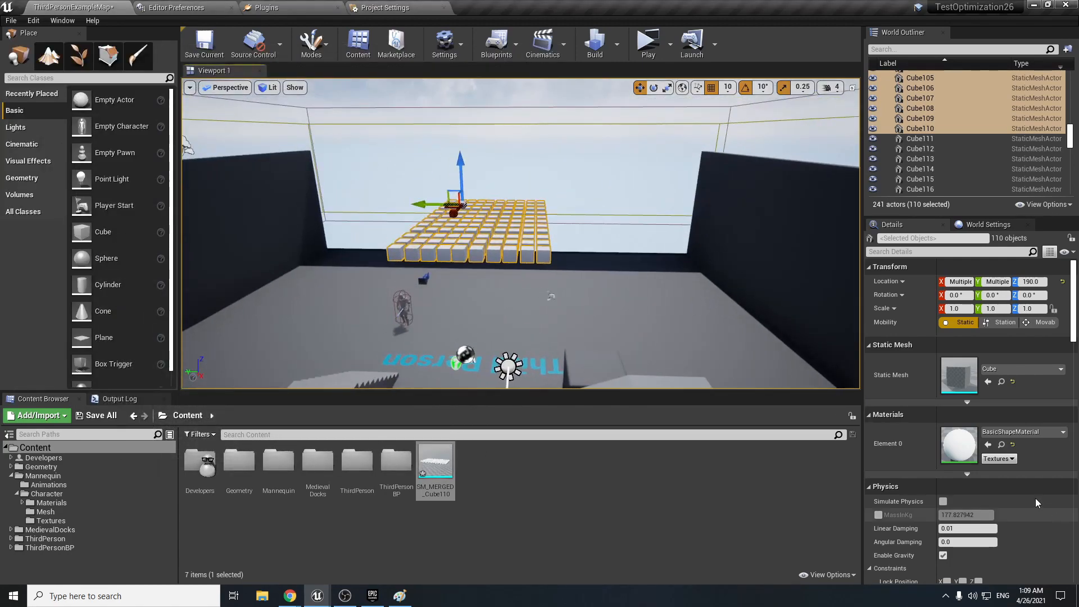
{"action": "right_click_drag", "start_coordinate": [703, 253], "coordinate": [649, 277]}
{"action": "key", "text": "d"}
{"action": "right_click_drag", "start_coordinate": [703, 253], "coordinate": [706, 234]}
{"action": "key", "text": "d"}
{"action": "key", "text": "w"}
{"action": "right_click_drag", "start_coordinate": [744, 332], "coordinate": [740, 333]}
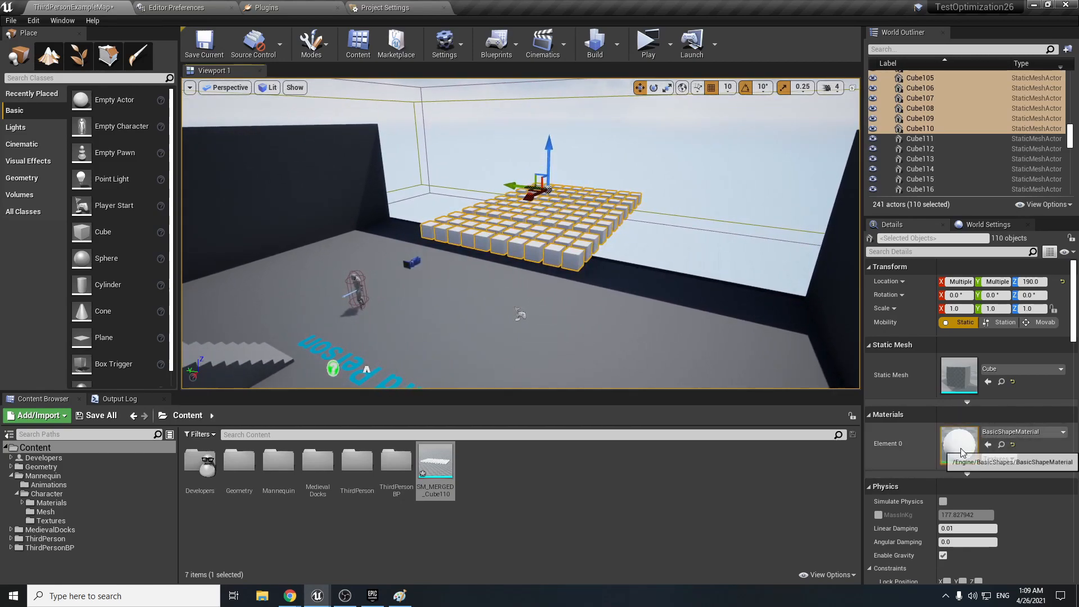
{"action": "right_click_drag", "start_coordinate": [495, 194], "coordinate": [534, 198]}
{"action": "key", "text": "w"}
{"action": "key", "text": "a"}
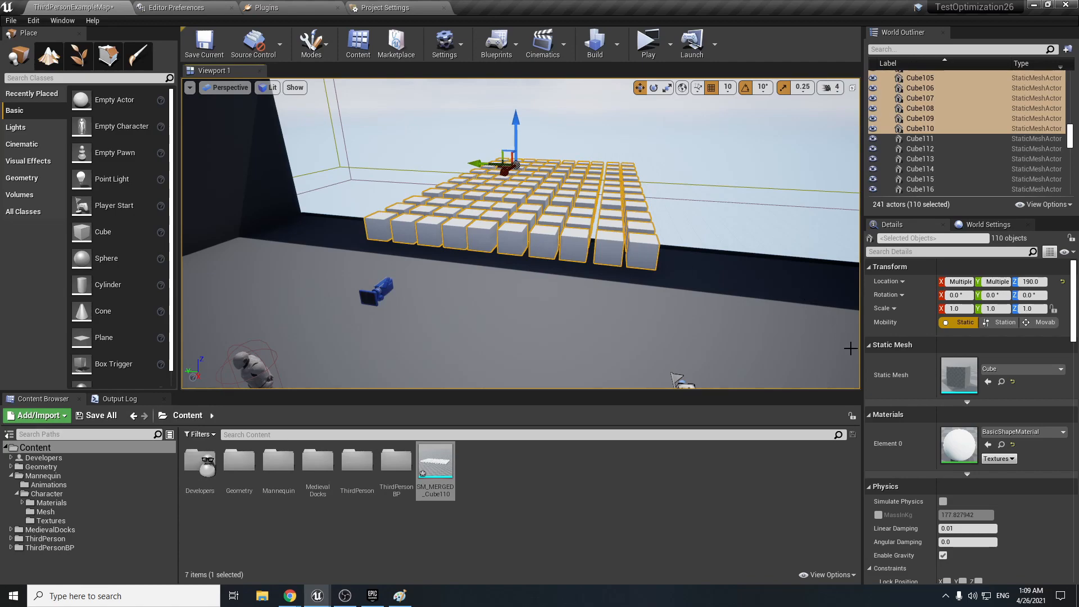
{"action": "right_click_drag", "start_coordinate": [492, 264], "coordinate": [469, 253]}
{"action": "key", "text": "d"}
{"action": "mouse_move", "coordinate": [317, 596]}
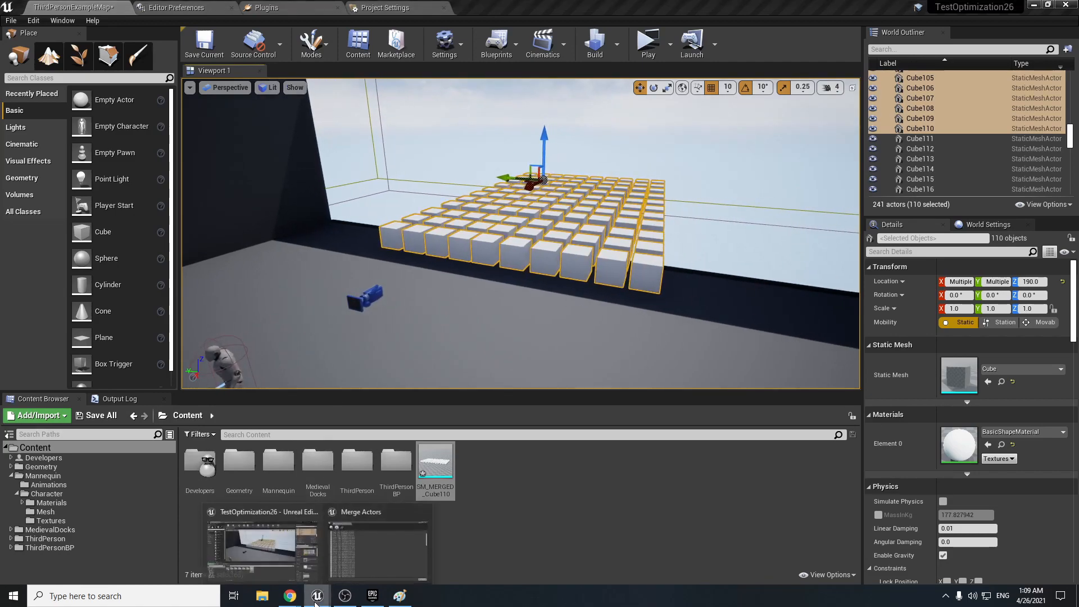
{"action": "left_click", "coordinate": [376, 531]}
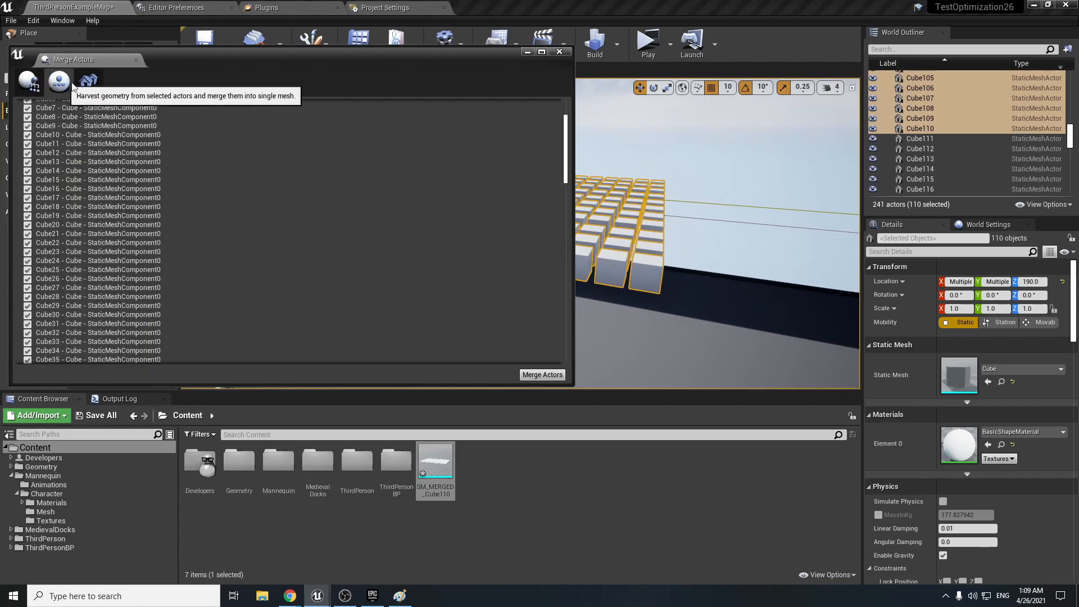
{"action": "left_click", "coordinate": [528, 50]}
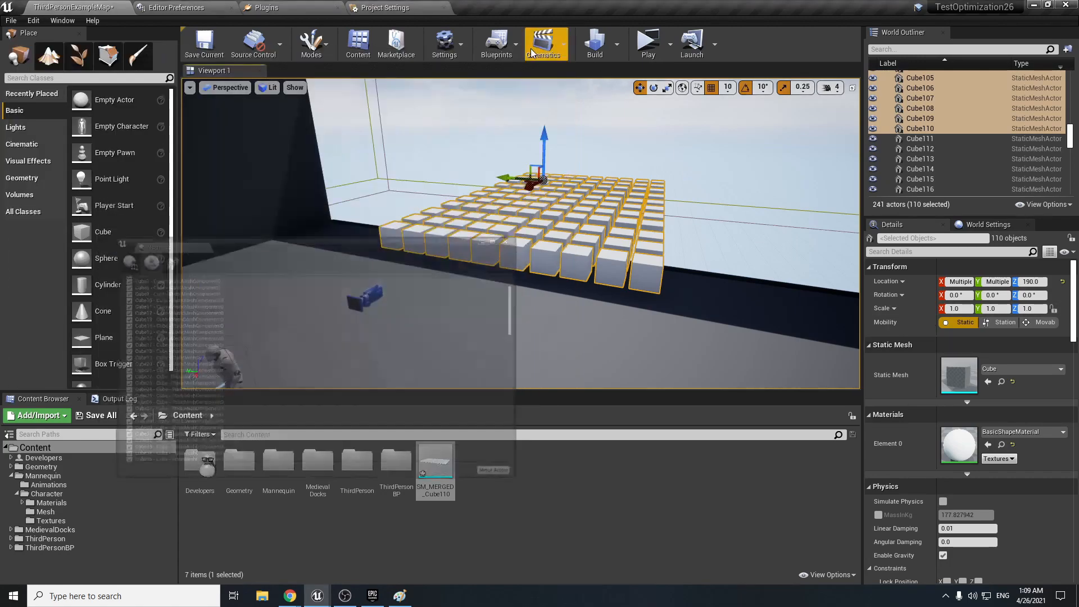
{"action": "key", "text": "d"}
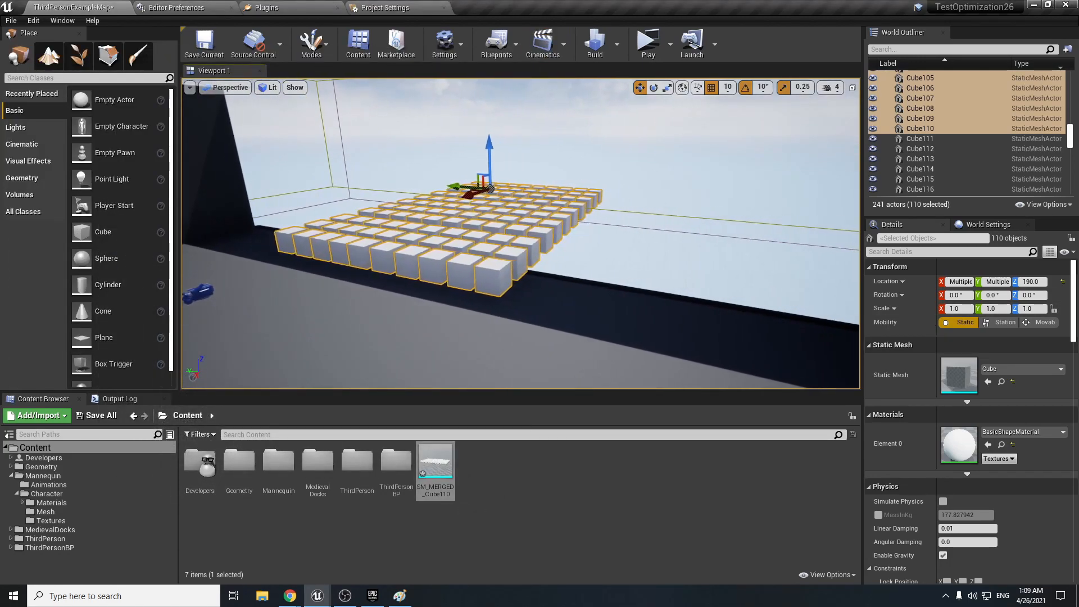
{"action": "key", "text": "s"}
{"action": "key", "text": "a"}
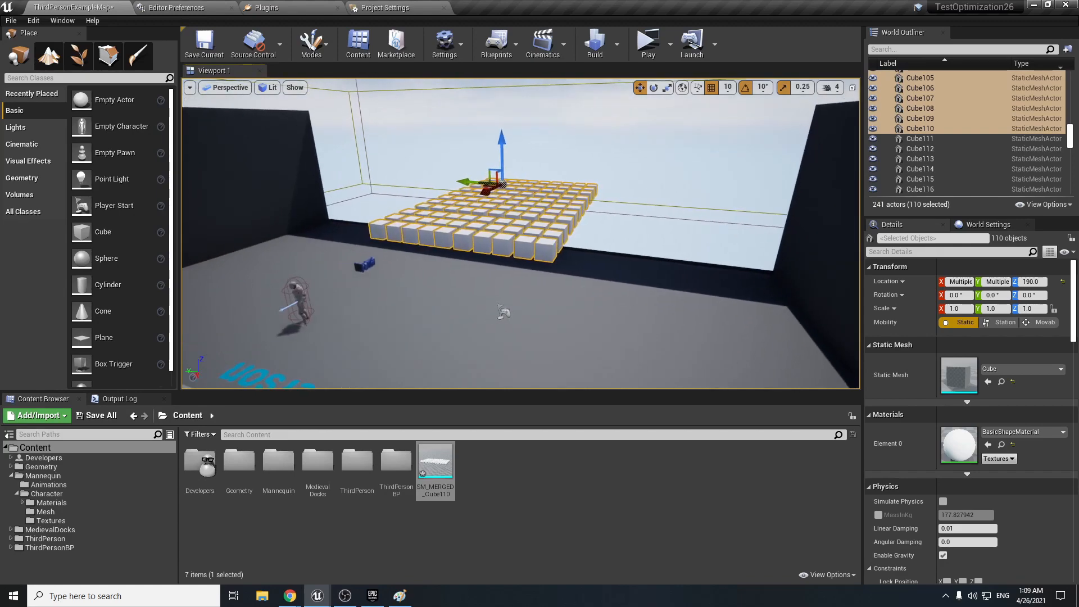
Merge the 110 selected cubes with the proxy mesh method, saving the result as PROXY_Cube in the Content folder.
{"action": "mouse_move", "coordinate": [332, 600]}
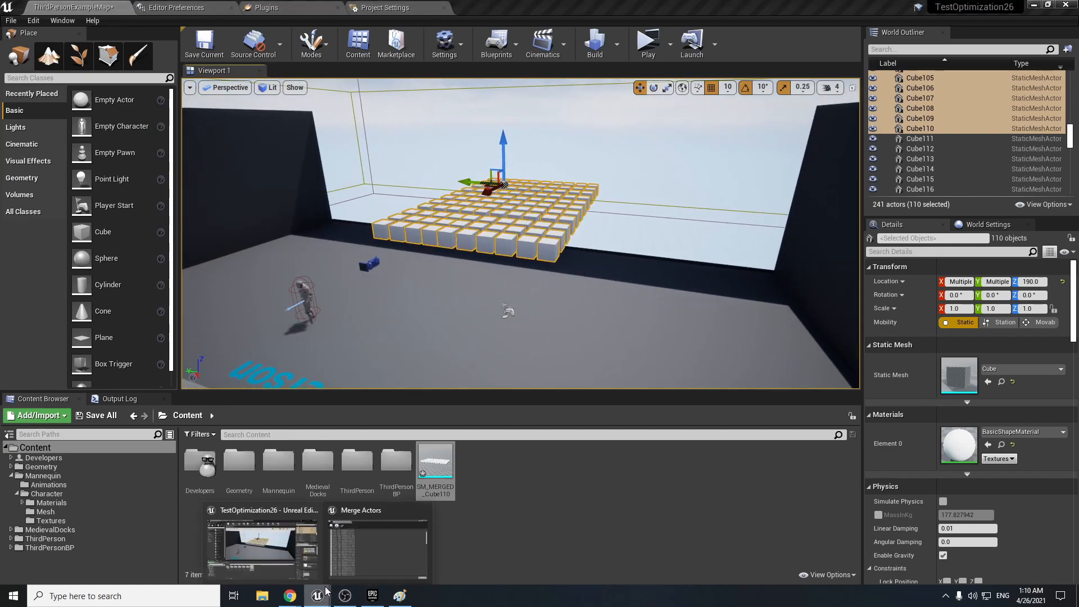
{"action": "left_click", "coordinate": [390, 538]}
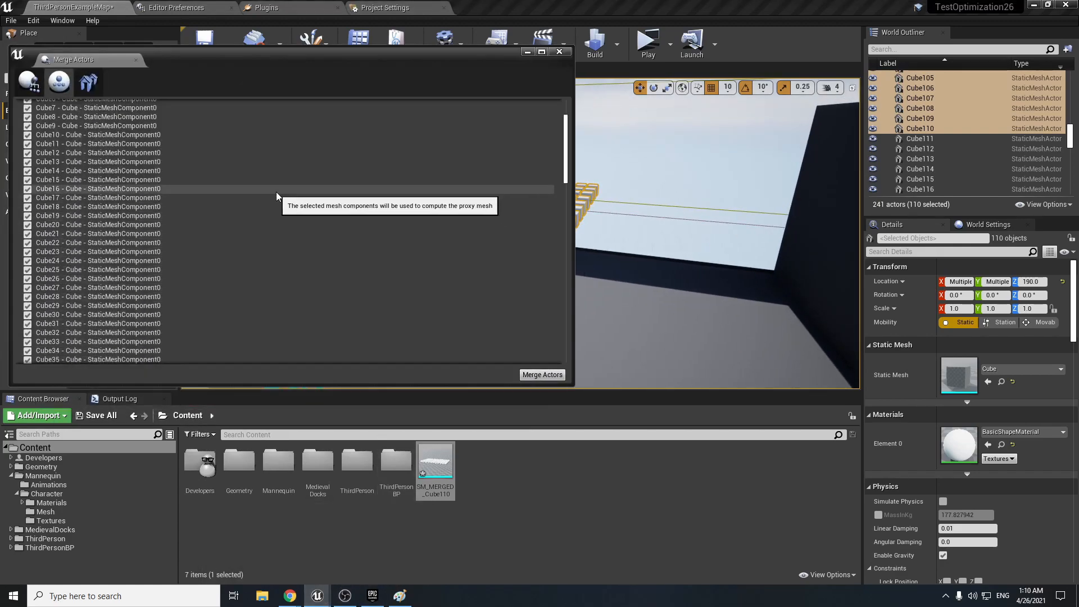
{"action": "left_click", "coordinate": [537, 375]}
{"action": "left_click", "coordinate": [249, 140]}
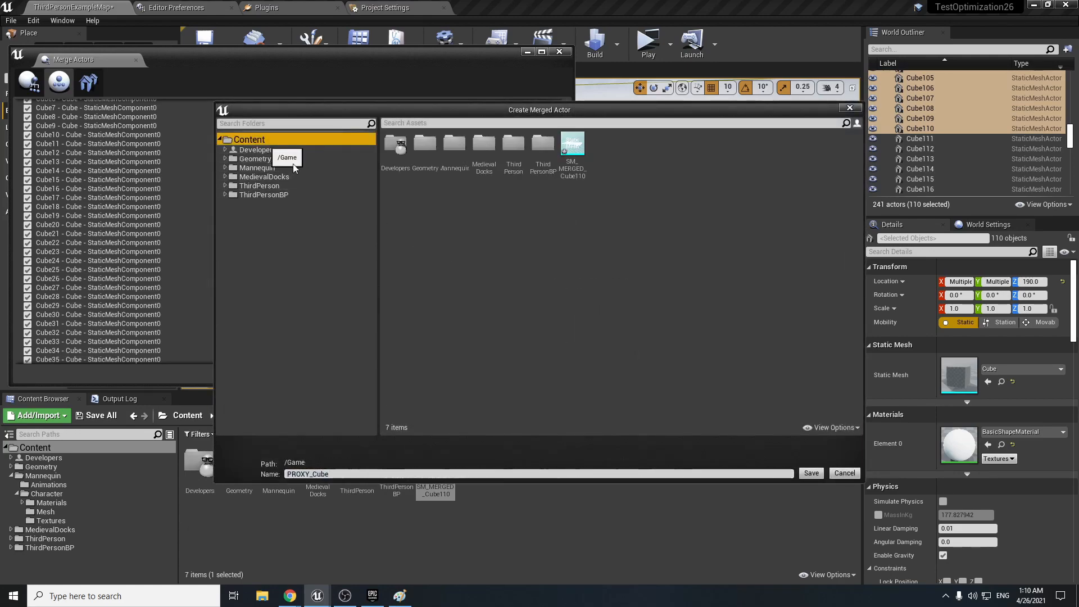
{"action": "left_click", "coordinate": [811, 473]}
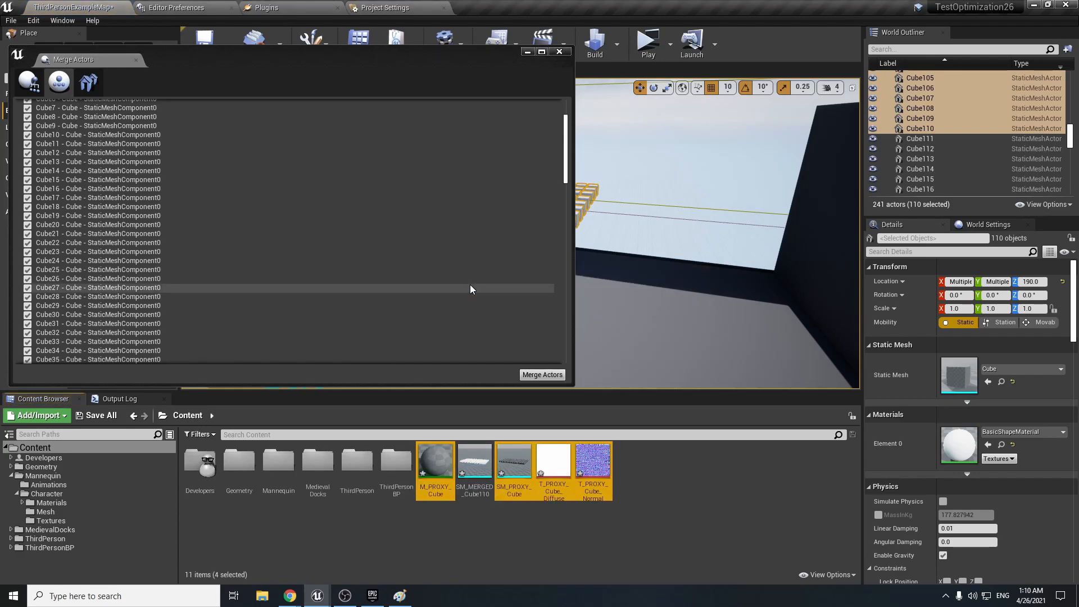
{"action": "left_click", "coordinate": [516, 514]}
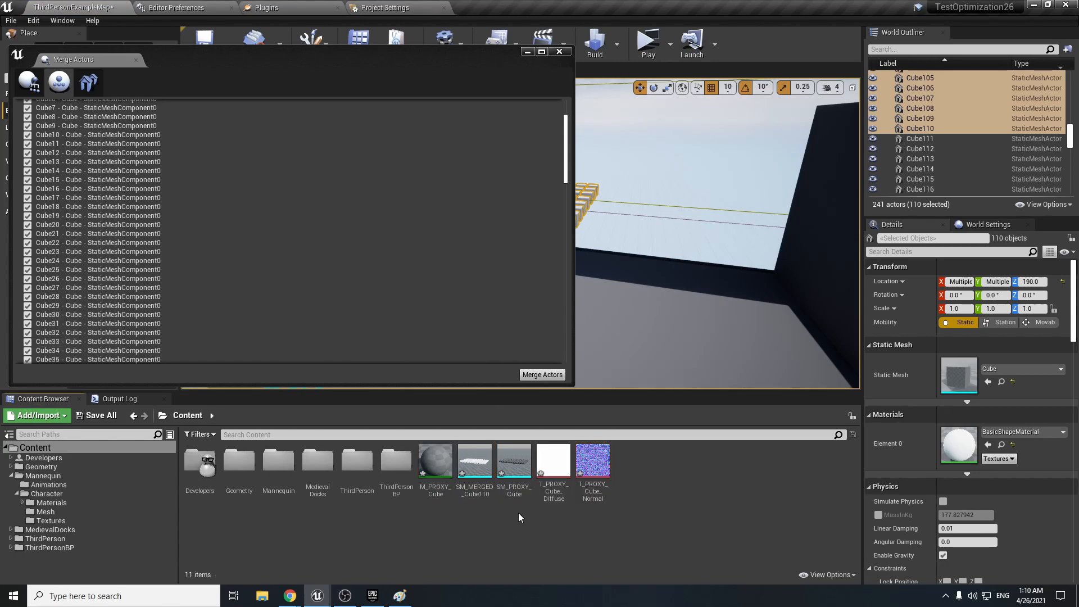
{"action": "left_click", "coordinate": [528, 52]}
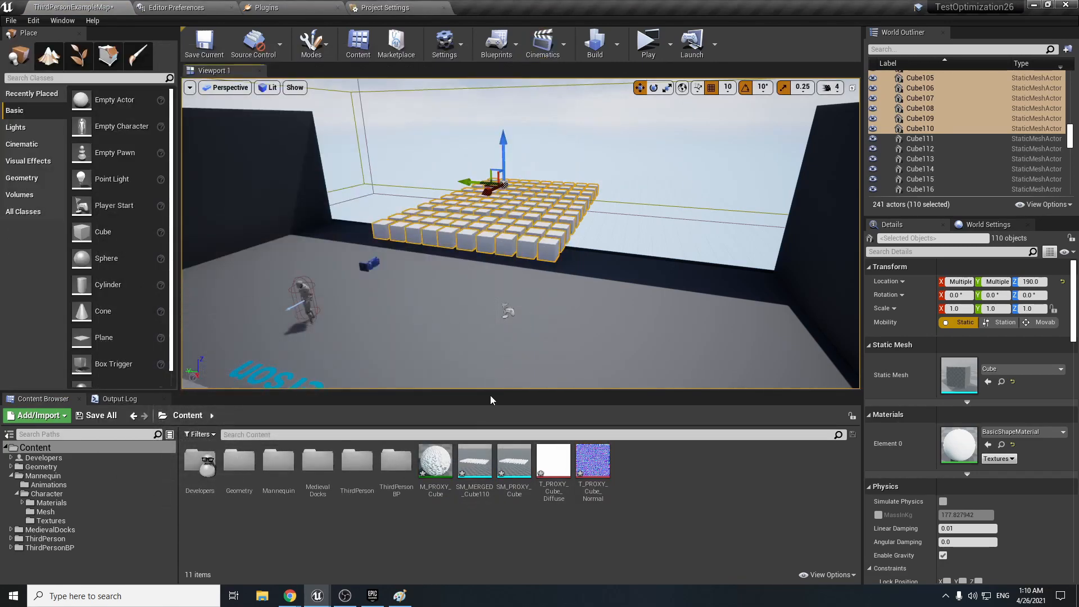
Open the T_PROXY_Cube_Normal texture, inspect its image and properties, and close it.
{"action": "left_click", "coordinate": [604, 475]}
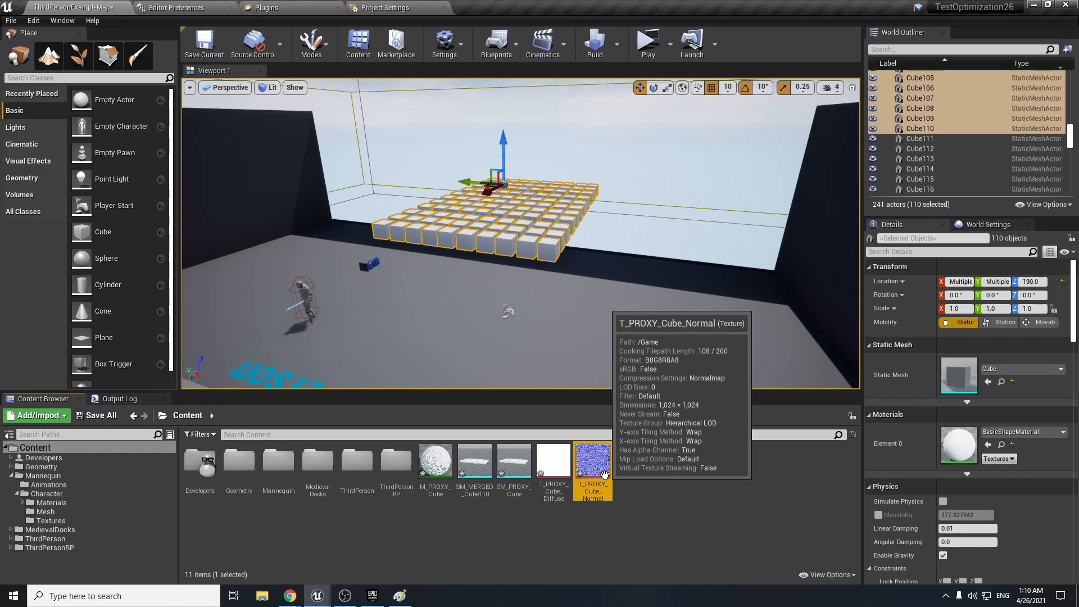
{"action": "double_click", "coordinate": [604, 475]}
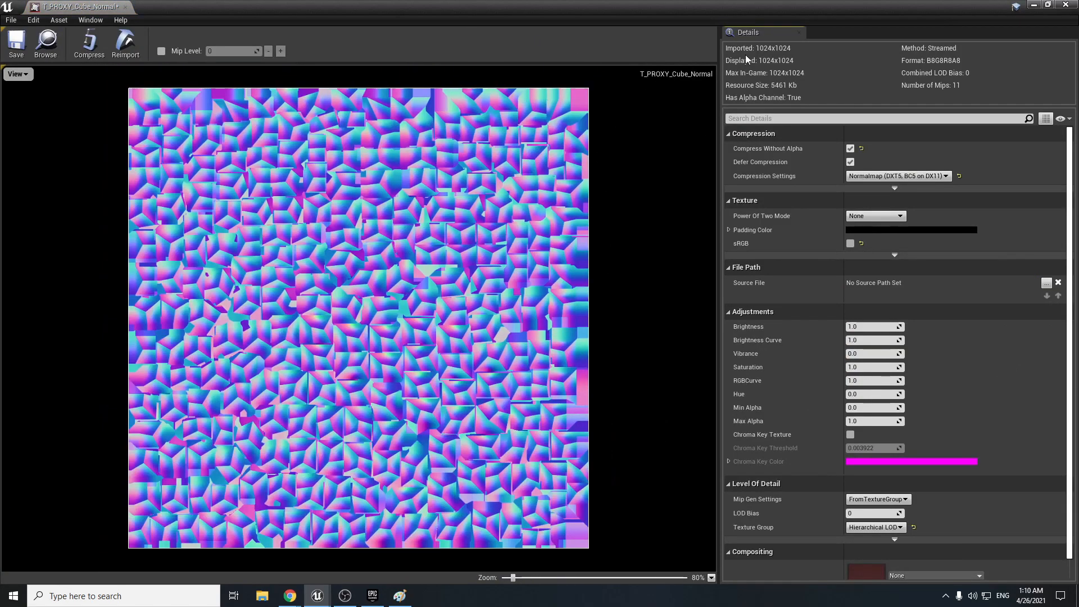
{"action": "scroll", "coordinate": [529, 225], "scroll_direction": "down", "scroll_amount": 4}
{"action": "scroll", "coordinate": [432, 213], "scroll_direction": "up", "scroll_amount": 4}
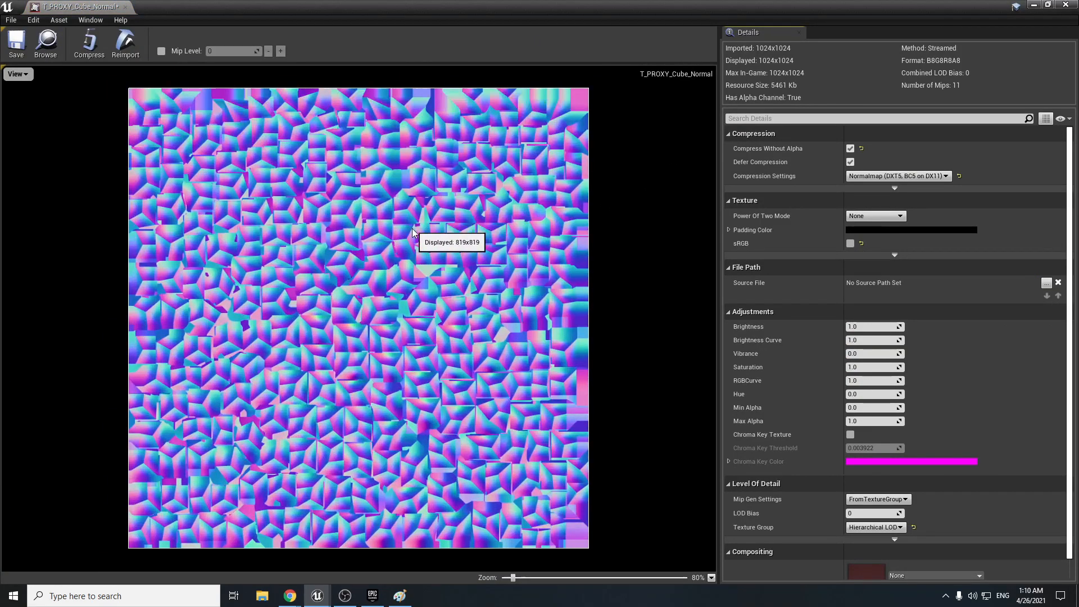
{"action": "left_click", "coordinate": [125, 7]}
Open the M_PROXY_Cube material and examine its preview sphere, parameter values, and diffuse and normal textures.
{"action": "double_click", "coordinate": [434, 461]}
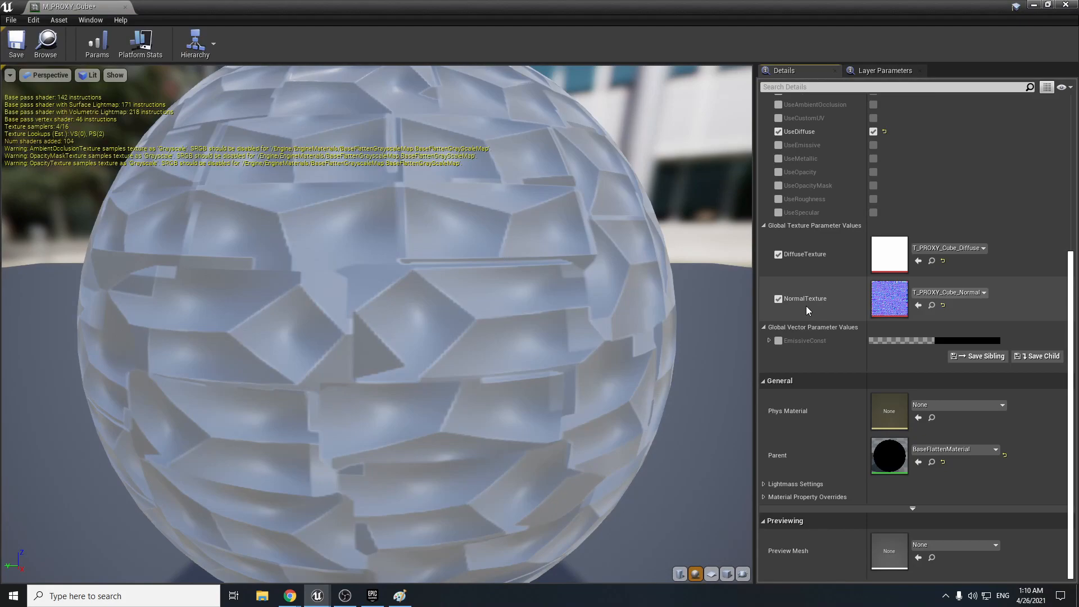
{"action": "scroll", "coordinate": [806, 306], "scroll_direction": "down", "scroll_amount": 1}
{"action": "left_click_drag", "start_coordinate": [440, 337], "coordinate": [618, 444]}
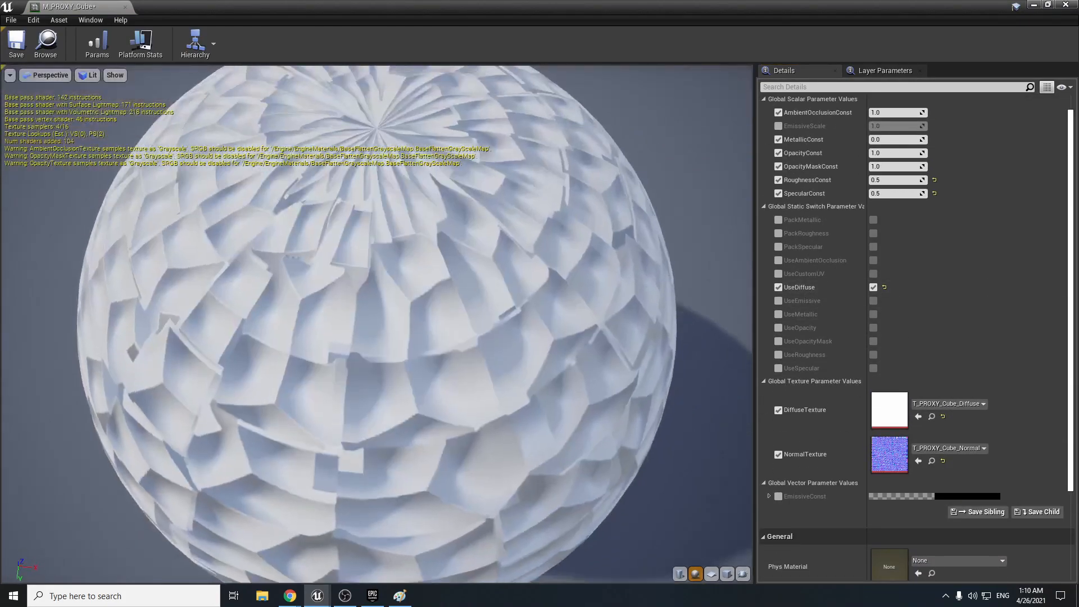
{"action": "left_click_drag", "start_coordinate": [225, 199], "coordinate": [566, 414]}
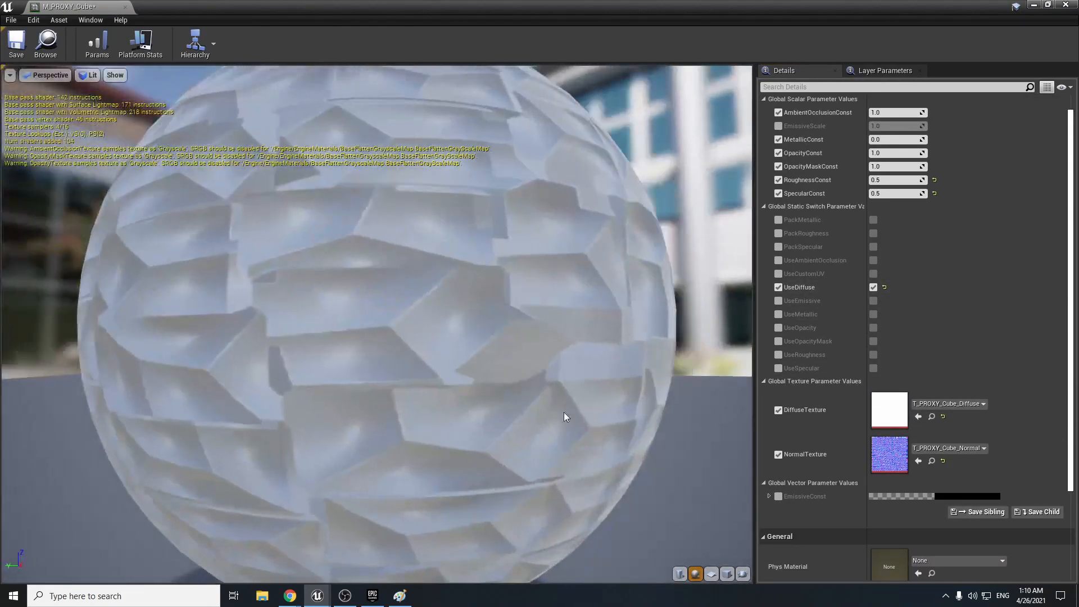
{"action": "scroll", "coordinate": [827, 479], "scroll_direction": "down", "scroll_amount": 1}
{"action": "double_click", "coordinate": [887, 409]}
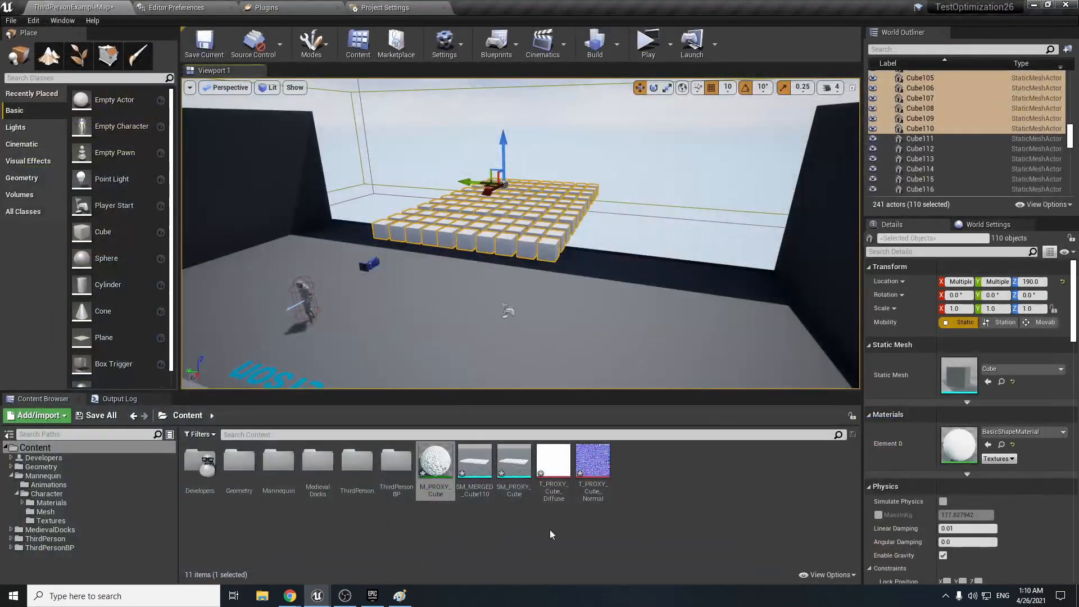
Check whether the grid's cubes are still separate actors by selecting individual ones, including Cube5 and Cube15.
{"action": "mouse_move", "coordinate": [488, 293]}
{"action": "right_mouse_down"}
{"action": "mouse_move", "coordinate": [501, 292]}
{"action": "mouse_move", "coordinate": [484, 293]}
{"action": "right_mouse_up"}
{"action": "key", "text": "w"}
{"action": "left_click", "coordinate": [618, 263]}
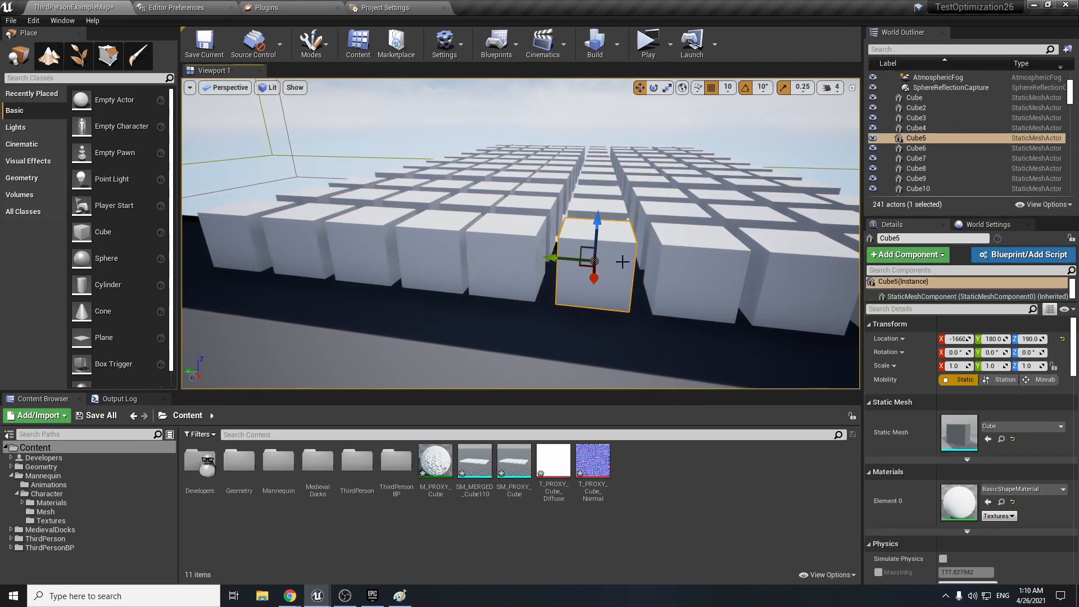
{"action": "left_click", "coordinate": [719, 299]}
{"action": "left_click", "coordinate": [605, 201]}
{"action": "scroll", "coordinate": [605, 201], "scroll_direction": "down", "scroll_amount": 10}
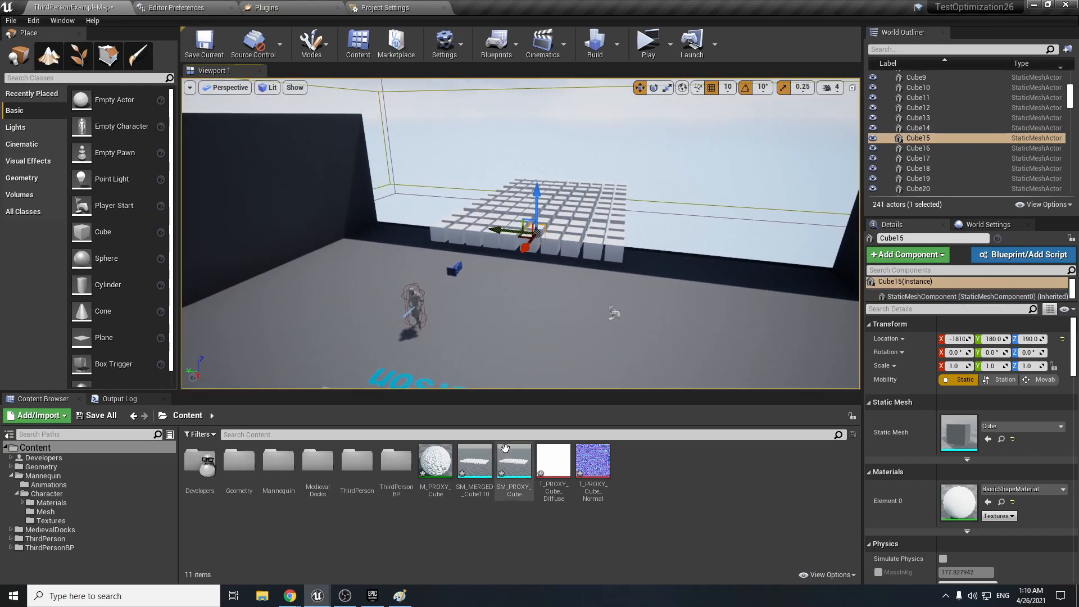
Place the SM_PROXY_Cube mesh in the level to compare it with the source cube grid, and delete it again.
{"action": "mouse_move", "coordinate": [494, 467]}
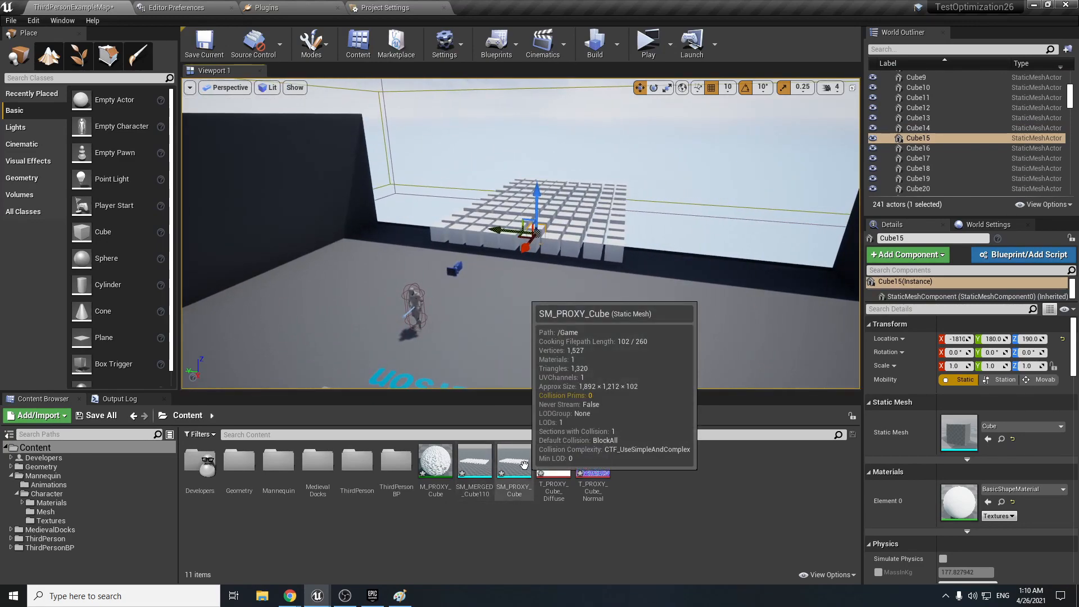
{"action": "left_click_drag", "start_coordinate": [515, 462], "coordinate": [462, 308]}
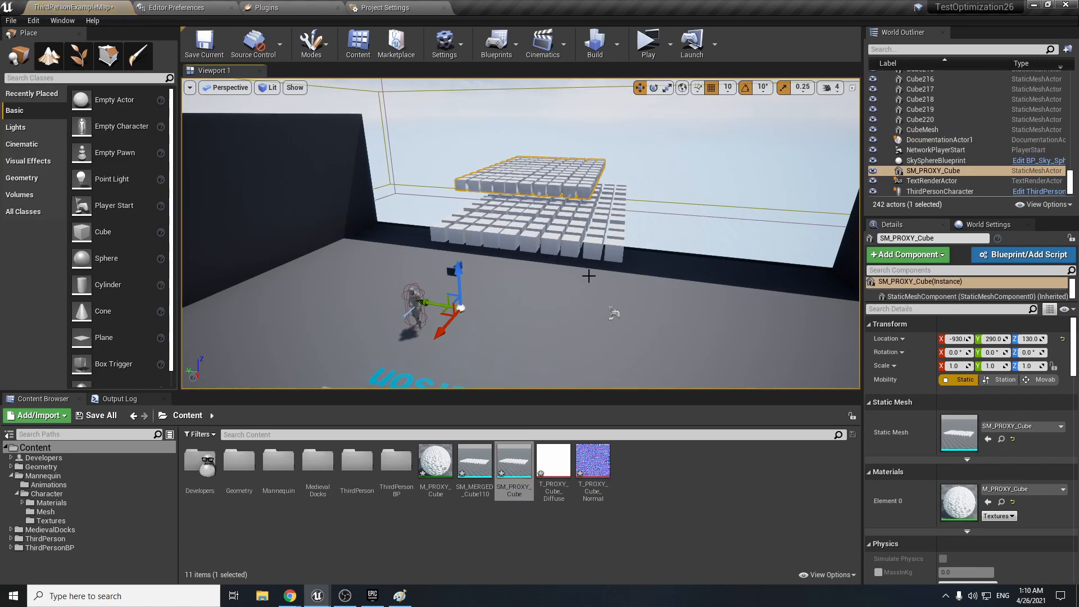
{"action": "key", "text": "w"}
{"action": "right_click_drag", "start_coordinate": [588, 276], "coordinate": [532, 232]}
{"action": "key", "text": "Delete"}
{"action": "left_click", "coordinate": [453, 475]}
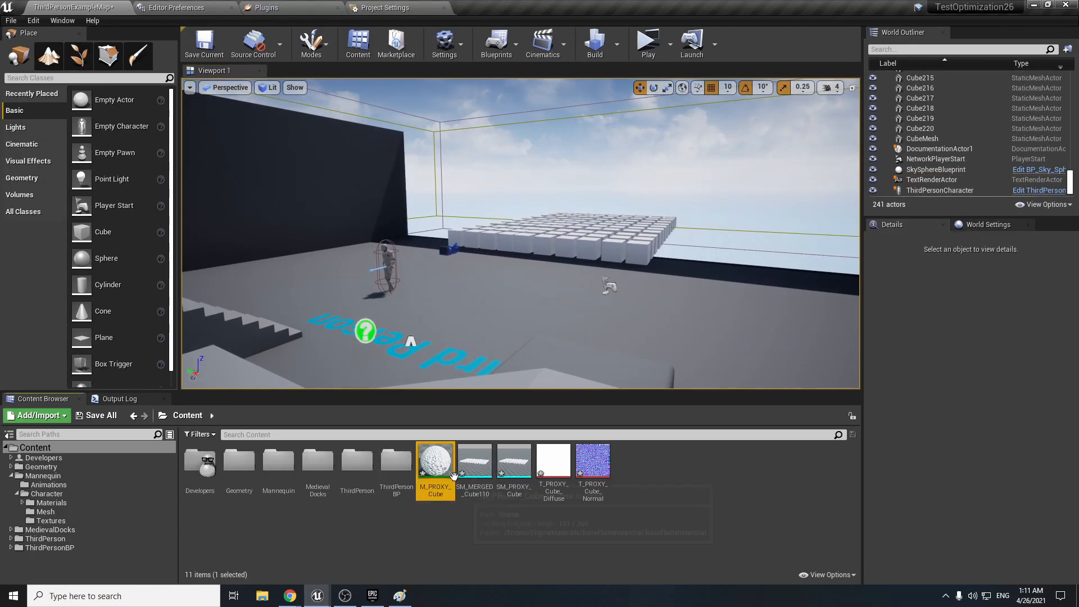
Review the material-grouped and instanced static mesh merge methods in Merge Actors, and close the window.
{"action": "mouse_move", "coordinate": [318, 596]}
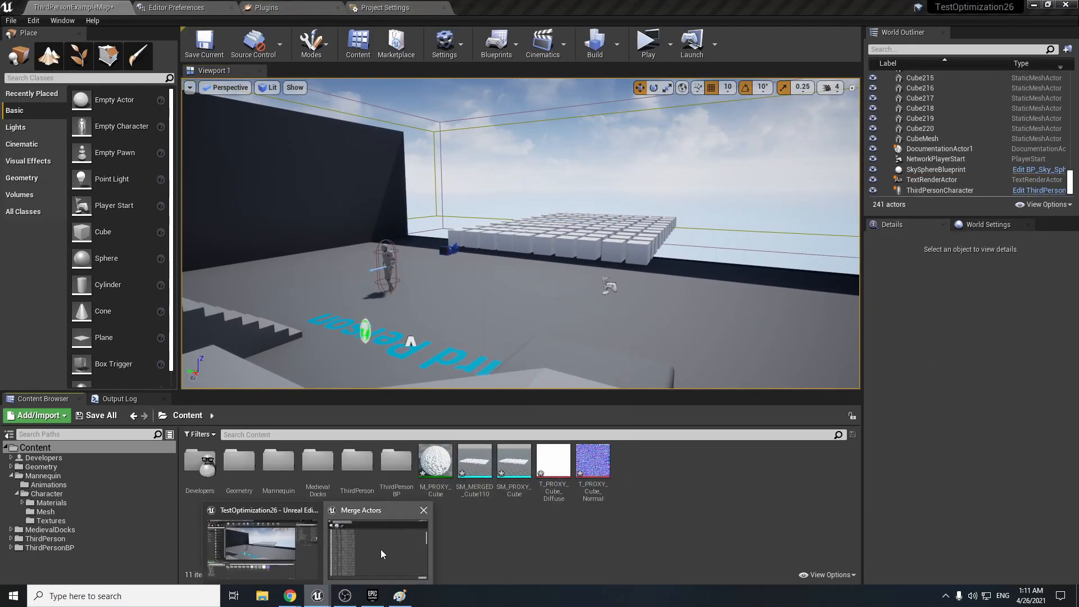
{"action": "left_click", "coordinate": [380, 549]}
{"action": "left_click_drag", "start_coordinate": [188, 60], "coordinate": [281, 69]}
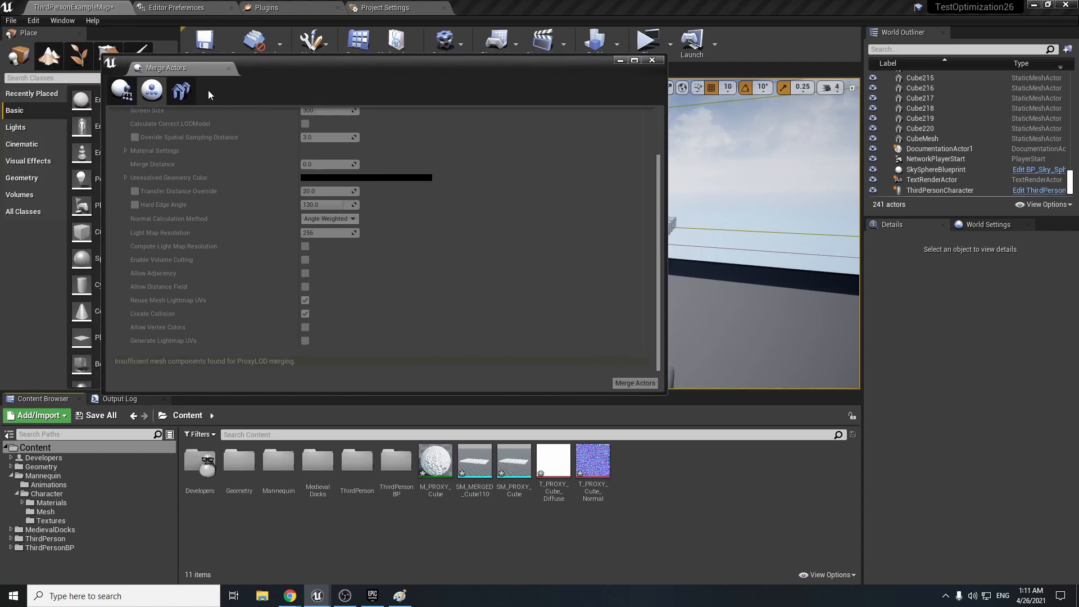
{"action": "left_click", "coordinate": [122, 90]}
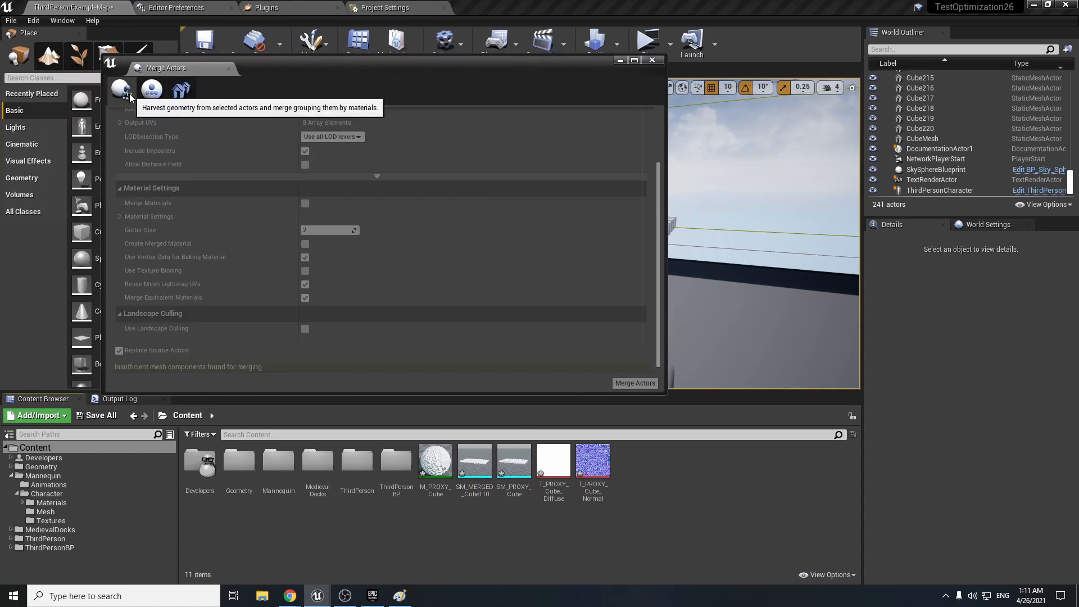
{"action": "left_click", "coordinate": [181, 91]}
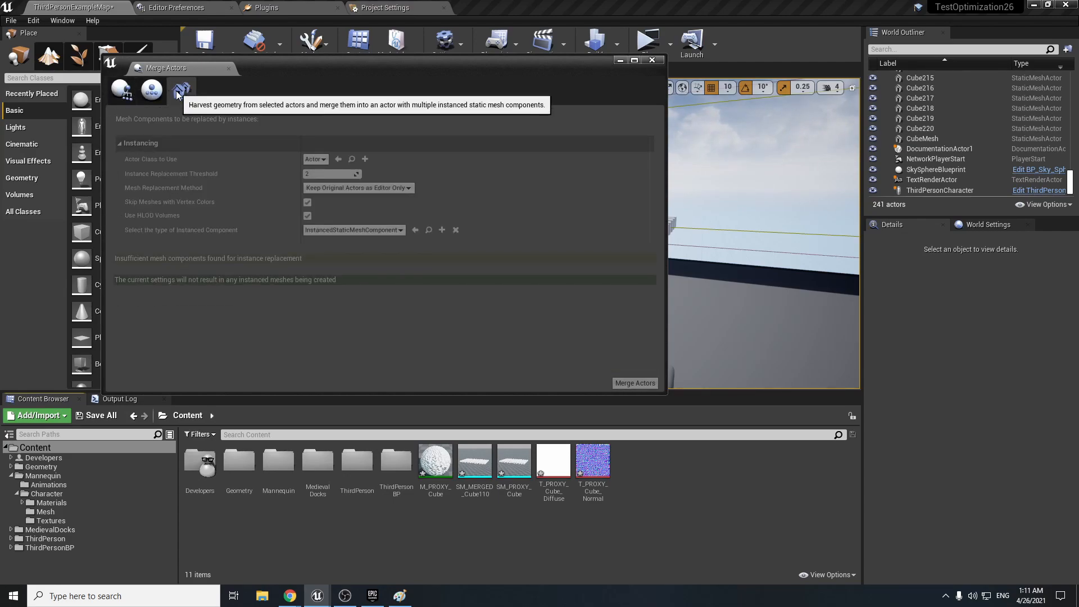
{"action": "left_click", "coordinate": [652, 60]}
Select the 110 grid cubes from Cube through Cube110 in the level.
{"action": "key", "text": "w"}
{"action": "right_click_drag", "start_coordinate": [579, 186], "coordinate": [568, 237]}
{"action": "left_click", "coordinate": [550, 191]}
{"action": "left_click", "coordinate": [916, 107]}
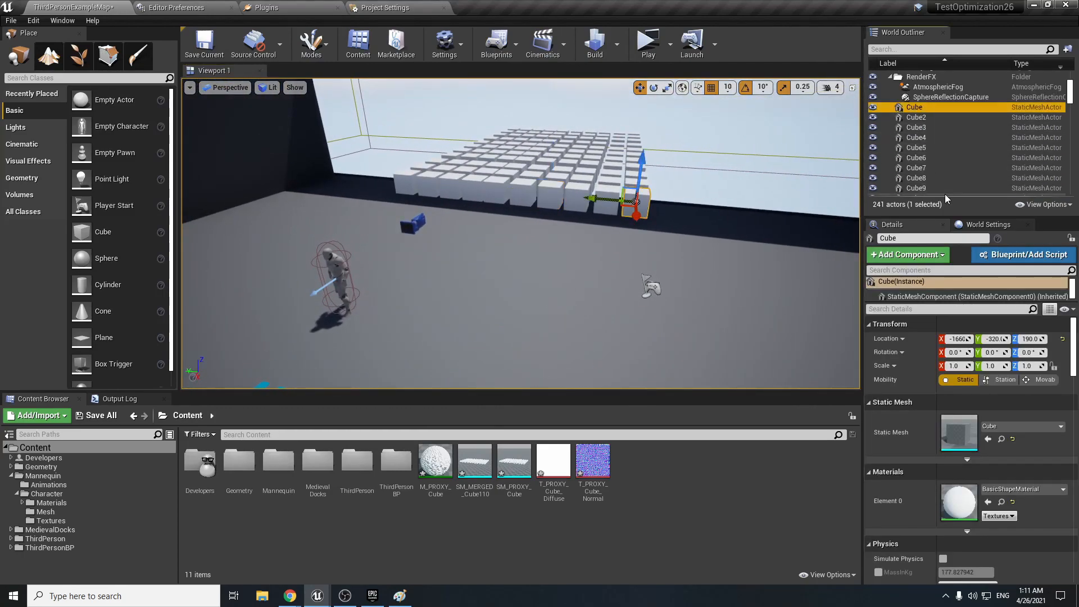
{"action": "scroll", "coordinate": [948, 163], "scroll_direction": "down", "scroll_amount": 15}
{"action": "scroll", "coordinate": [944, 156], "scroll_direction": "up", "scroll_amount": 1}
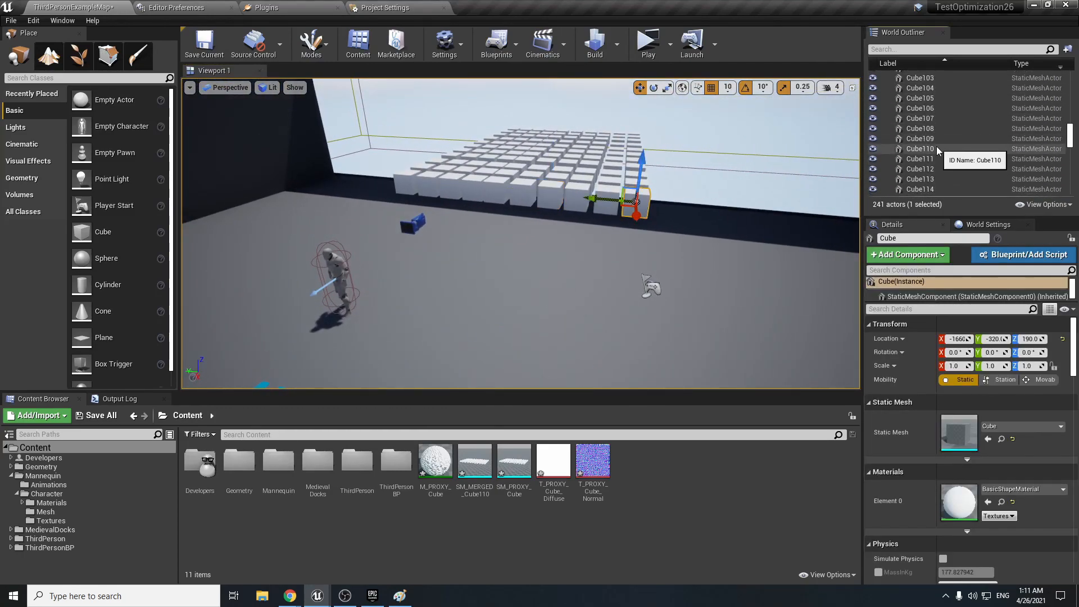
{"action": "left_click", "coordinate": [936, 149], "text": "shift"}
{"action": "right_click_drag", "start_coordinate": [725, 208], "coordinate": [565, 214]}
{"action": "key", "text": "w"}
{"action": "key", "text": "w"}
{"action": "key", "text": "s"}
{"action": "key", "text": "w"}
{"action": "key", "text": "a"}
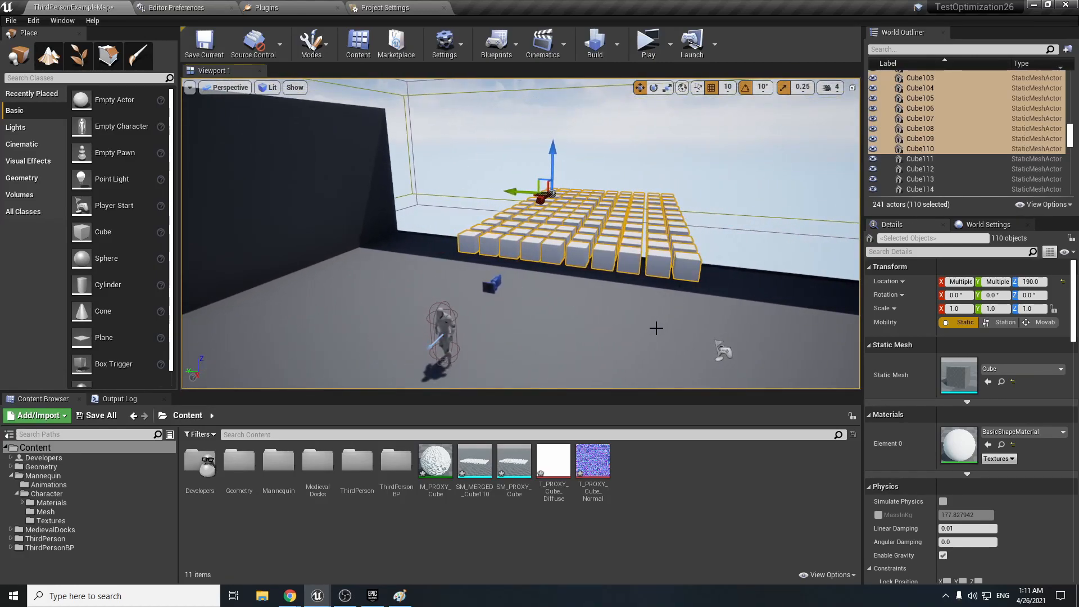
Return to Merge Actors and compare the selected cubes' component lists and settings in the mesh merge and instanced static mesh methods.
{"action": "mouse_move", "coordinate": [317, 596]}
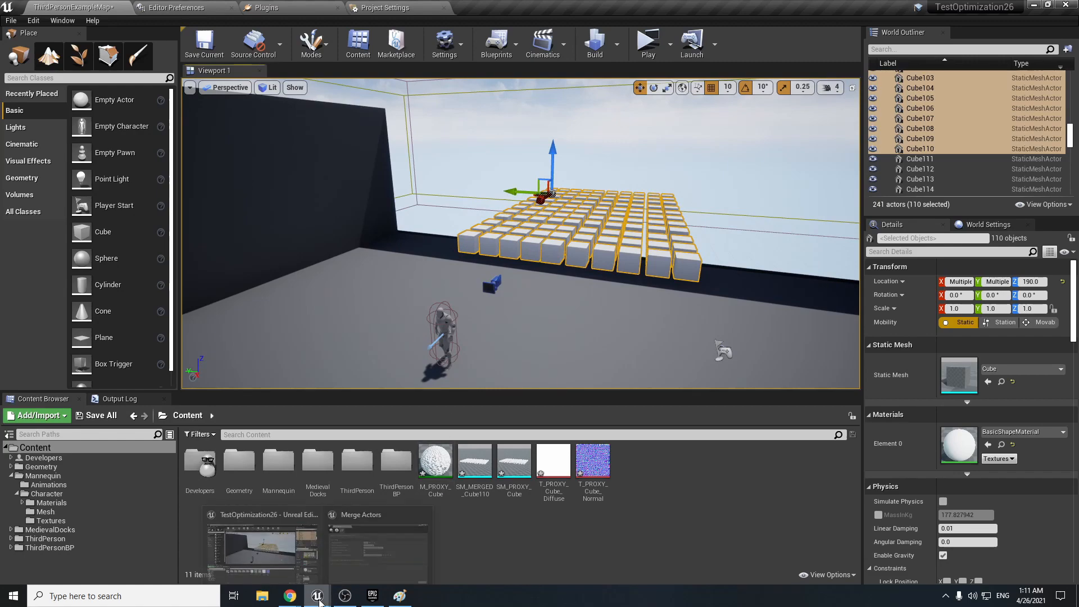
{"action": "left_click", "coordinate": [350, 561]}
{"action": "scroll", "coordinate": [325, 209], "scroll_direction": "down", "scroll_amount": 15}
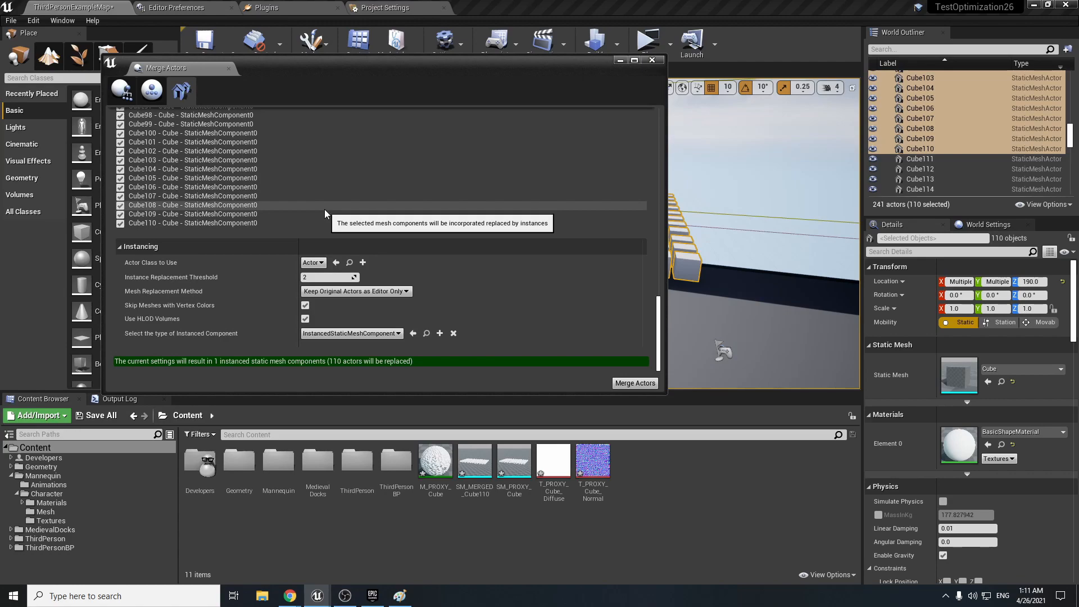
{"action": "left_click", "coordinate": [121, 90]}
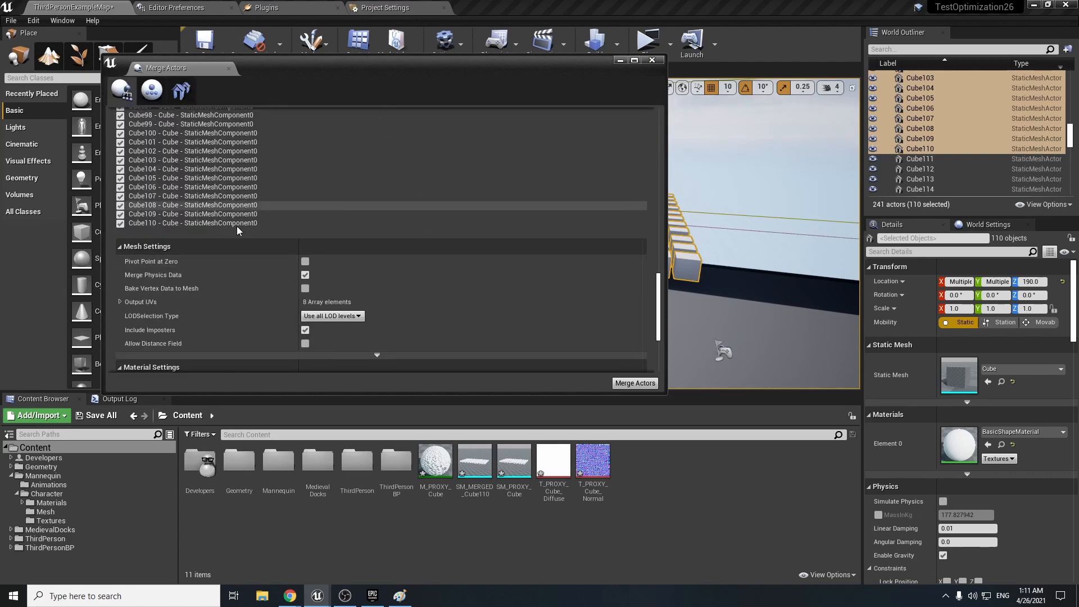
{"action": "scroll", "coordinate": [242, 231], "scroll_direction": "up", "scroll_amount": 15}
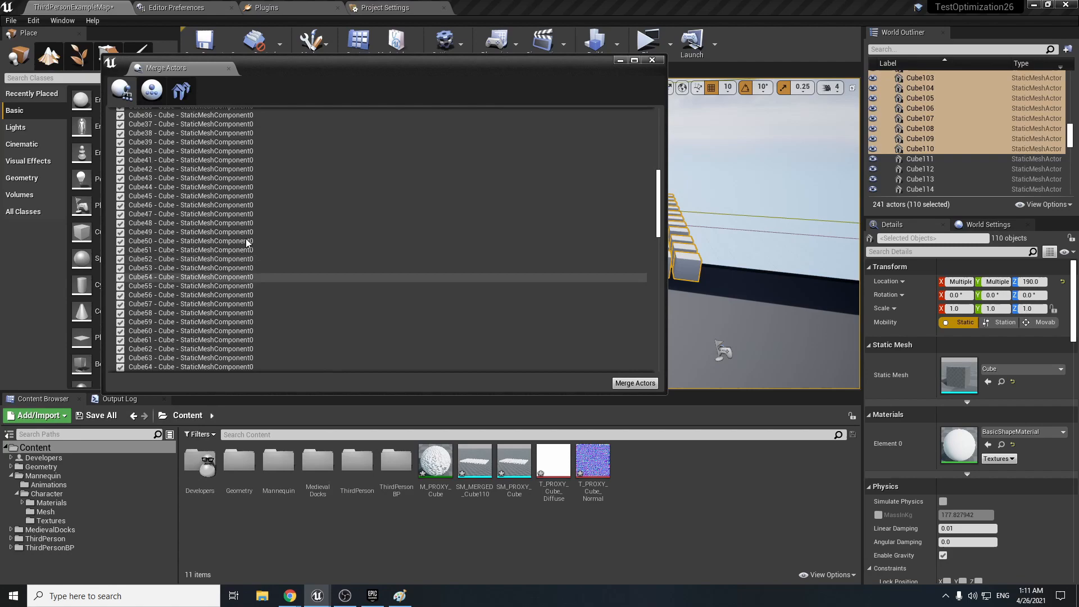
{"action": "left_click", "coordinate": [184, 93]}
{"action": "scroll", "coordinate": [242, 223], "scroll_direction": "down", "scroll_amount": 15}
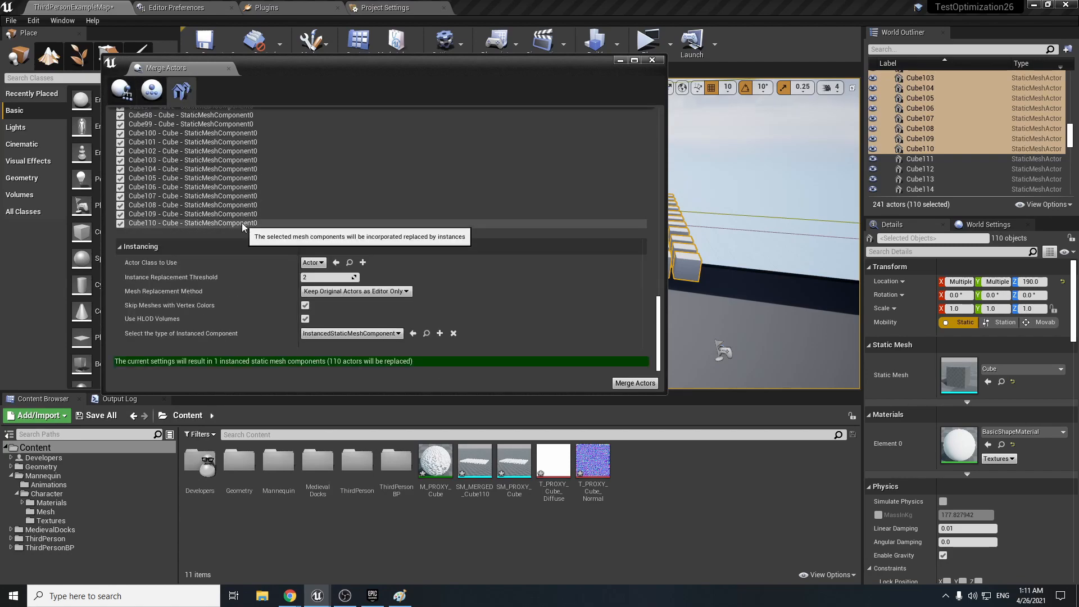
{"action": "scroll", "coordinate": [238, 253], "scroll_direction": "up", "scroll_amount": 15}
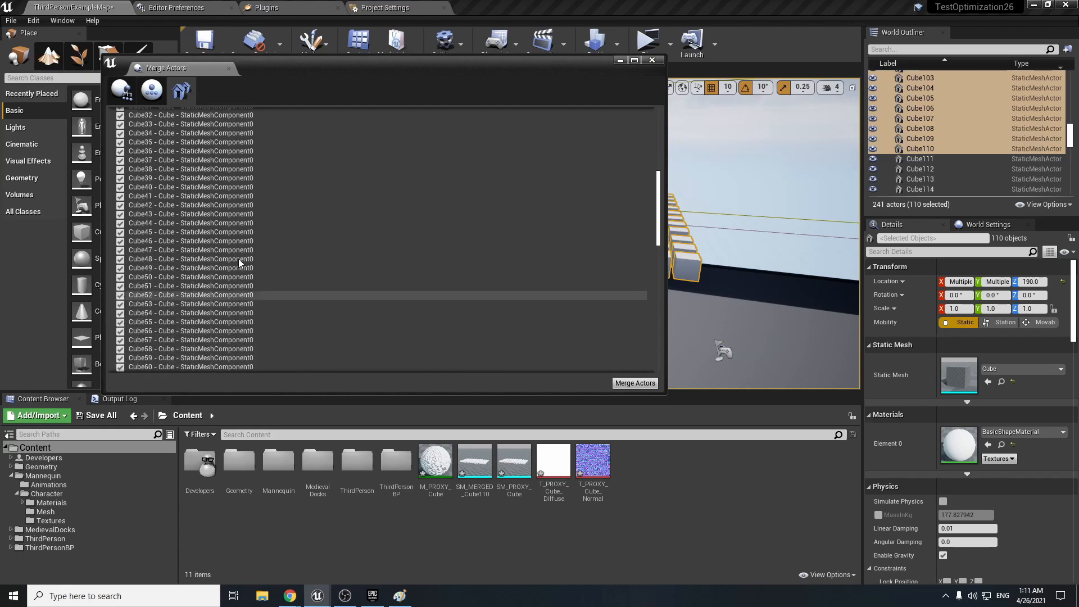
{"action": "scroll", "coordinate": [239, 259], "scroll_direction": "down", "scroll_amount": 15}
{"action": "scroll", "coordinate": [239, 259], "scroll_direction": "up", "scroll_amount": 15}
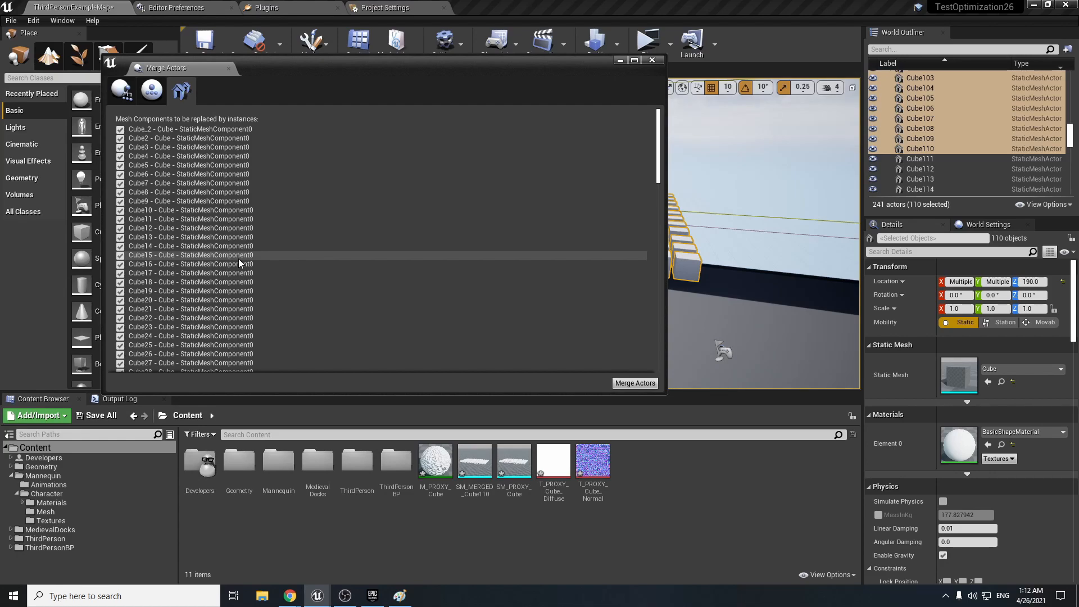
{"action": "scroll", "coordinate": [239, 259], "scroll_direction": "down", "scroll_amount": 15}
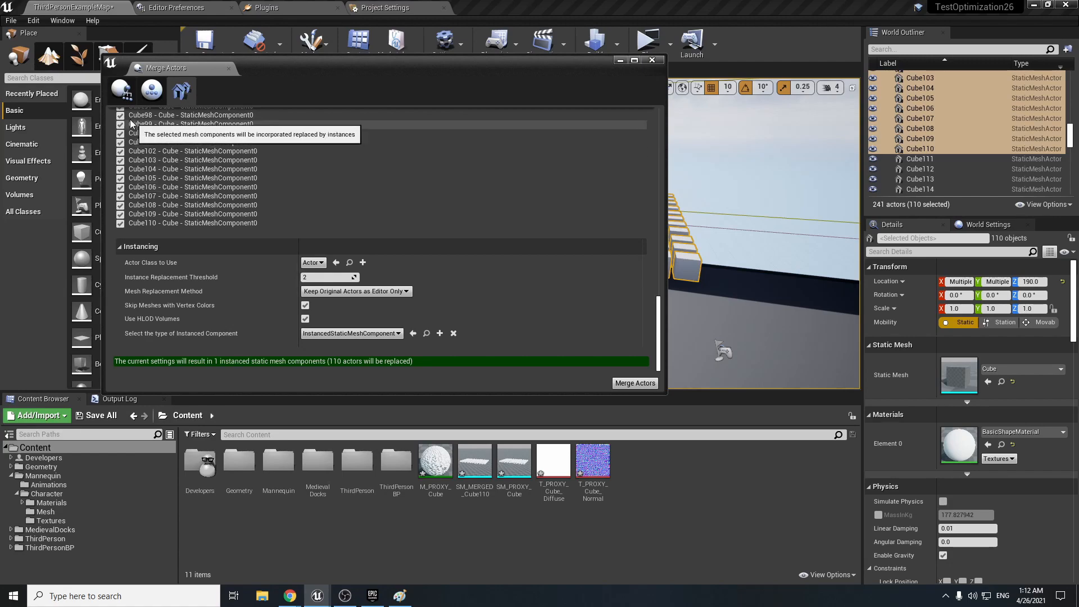
{"action": "left_click", "coordinate": [121, 90]}
{"action": "scroll", "coordinate": [204, 231], "scroll_direction": "up", "scroll_amount": 10}
{"action": "scroll", "coordinate": [203, 231], "scroll_direction": "up", "scroll_amount": 5}
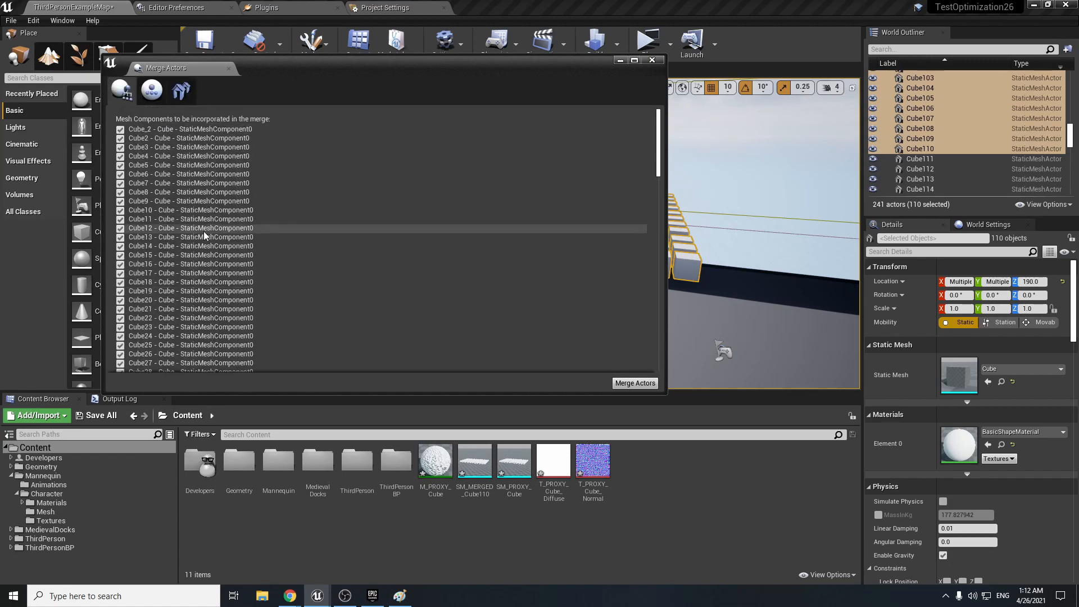
Merge the 110 selected cubes into an Actor using the InstancedStaticMeshComponent type, and close Merge Actors.
{"action": "left_click", "coordinate": [189, 89]}
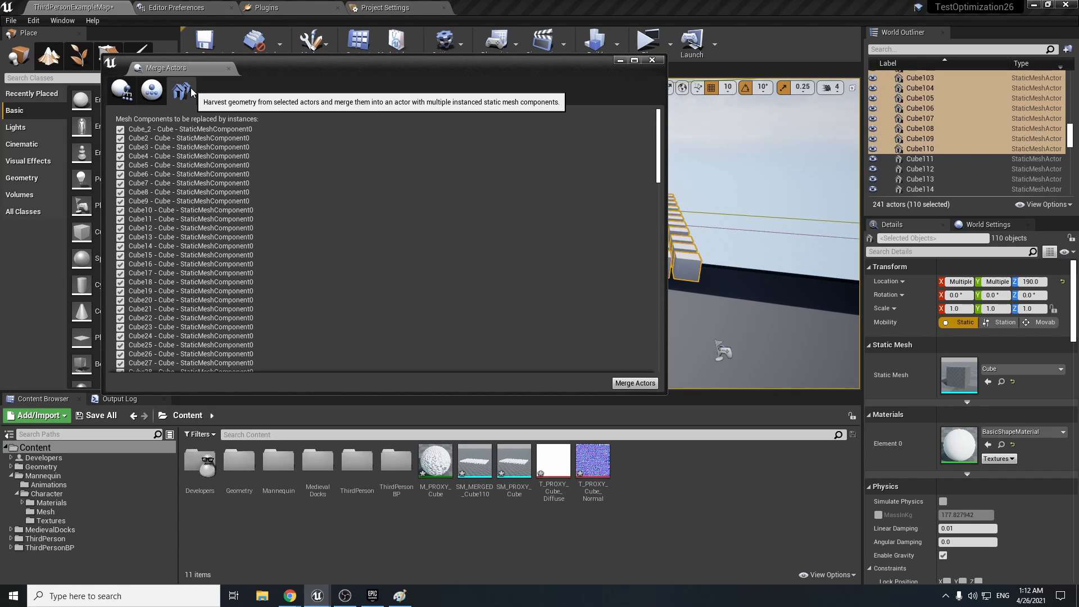
{"action": "scroll", "coordinate": [223, 230], "scroll_direction": "down", "scroll_amount": 15}
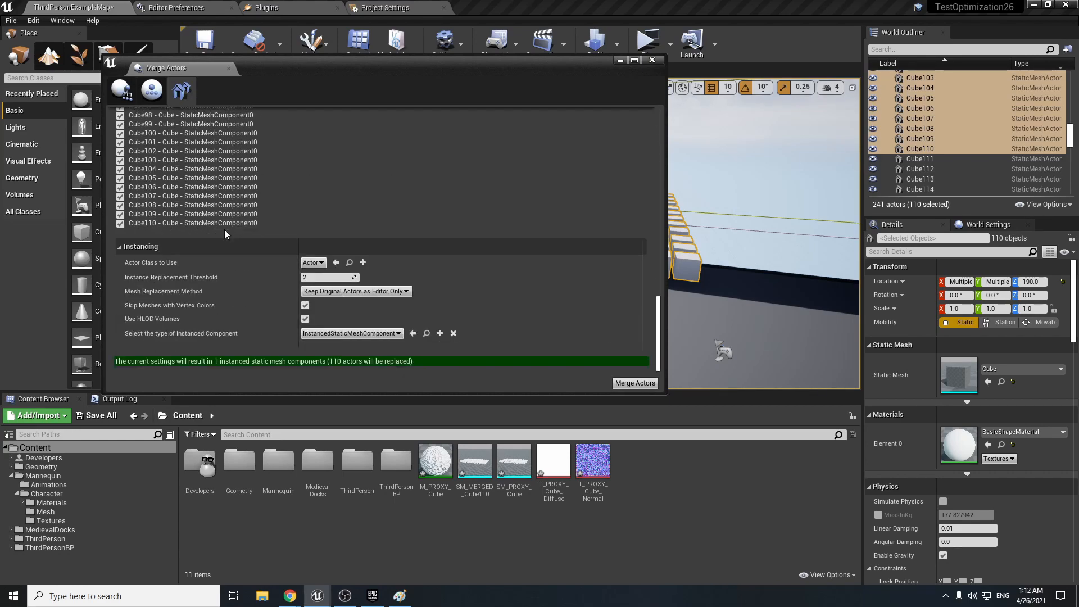
{"action": "left_click", "coordinate": [313, 262]}
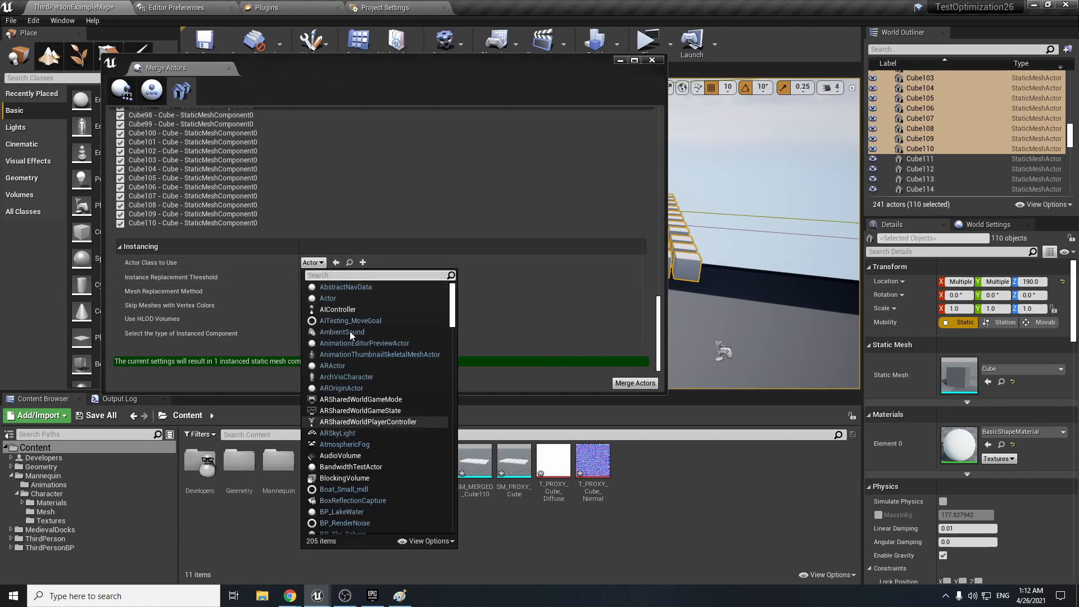
{"action": "left_click", "coordinate": [310, 263]}
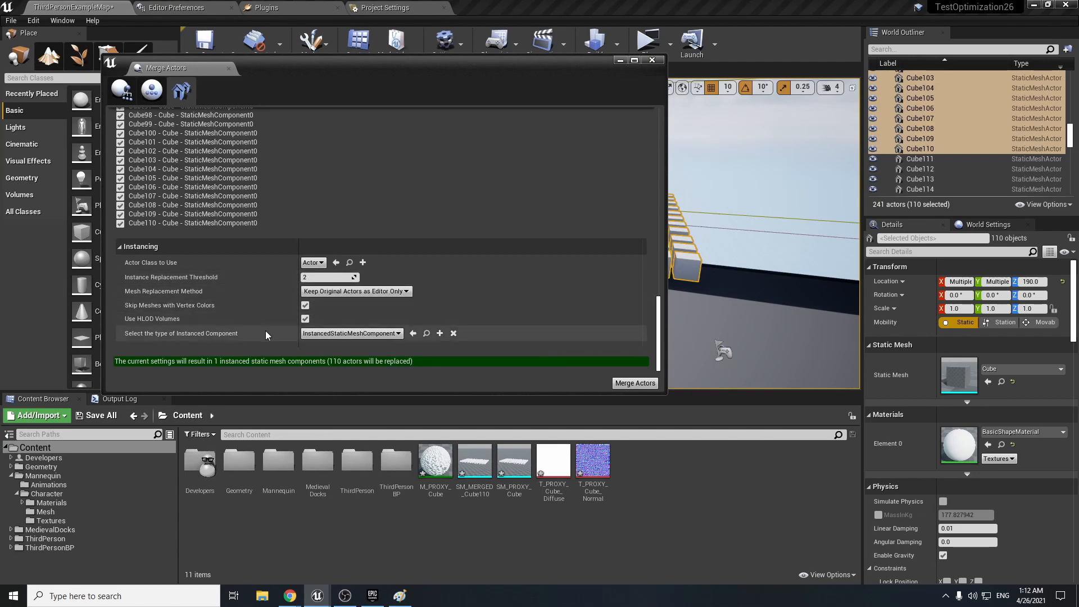
{"action": "left_click", "coordinate": [383, 335]}
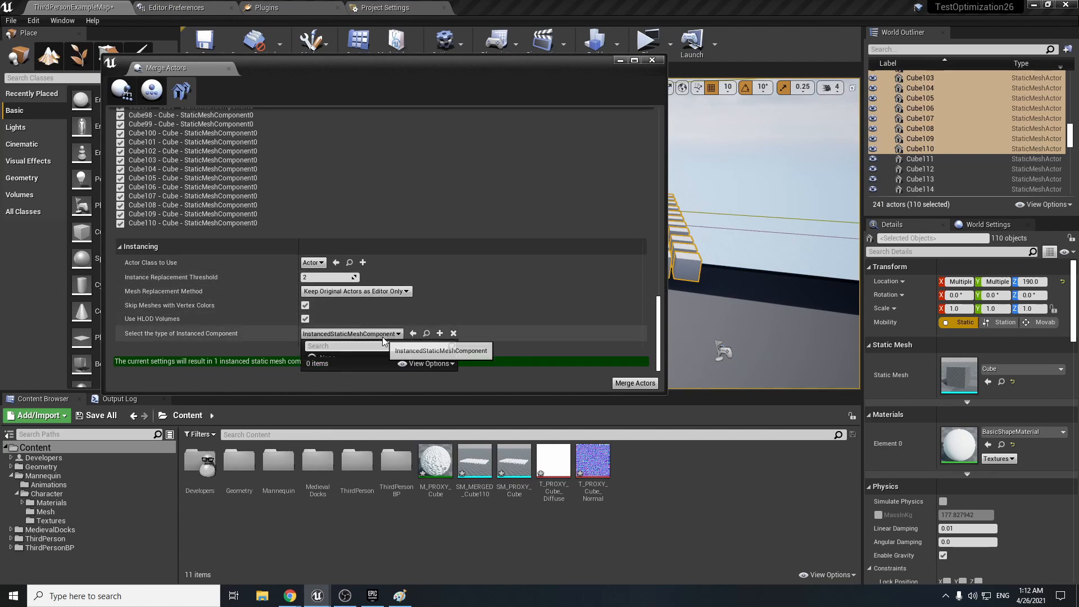
{"action": "left_click", "coordinate": [239, 333]}
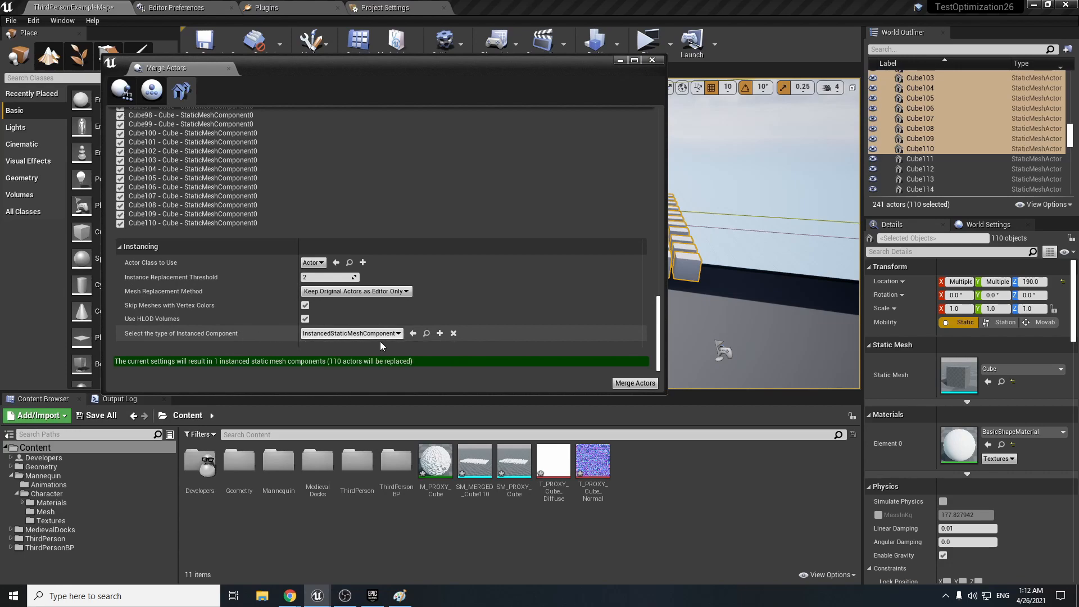
{"action": "left_click", "coordinate": [620, 383]}
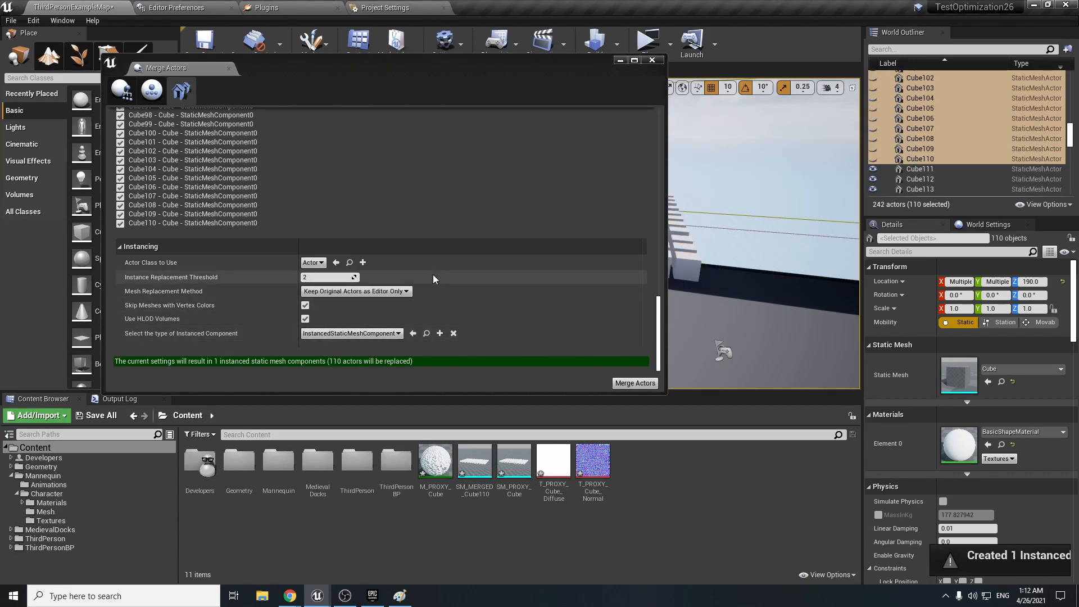
{"action": "left_click", "coordinate": [652, 61]}
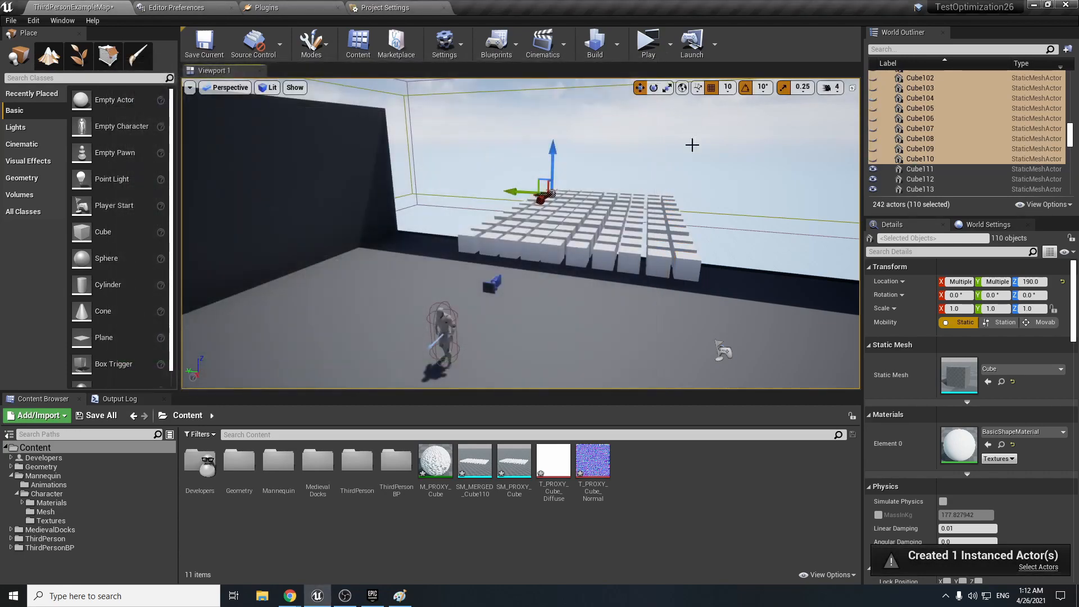
Select the new instanced Actor, listed above the hidden source cubes, and inspect it in the level.
{"action": "right_click_drag", "start_coordinate": [691, 143], "coordinate": [714, 147]}
{"action": "scroll", "coordinate": [957, 143], "scroll_direction": "up", "scroll_amount": 4}
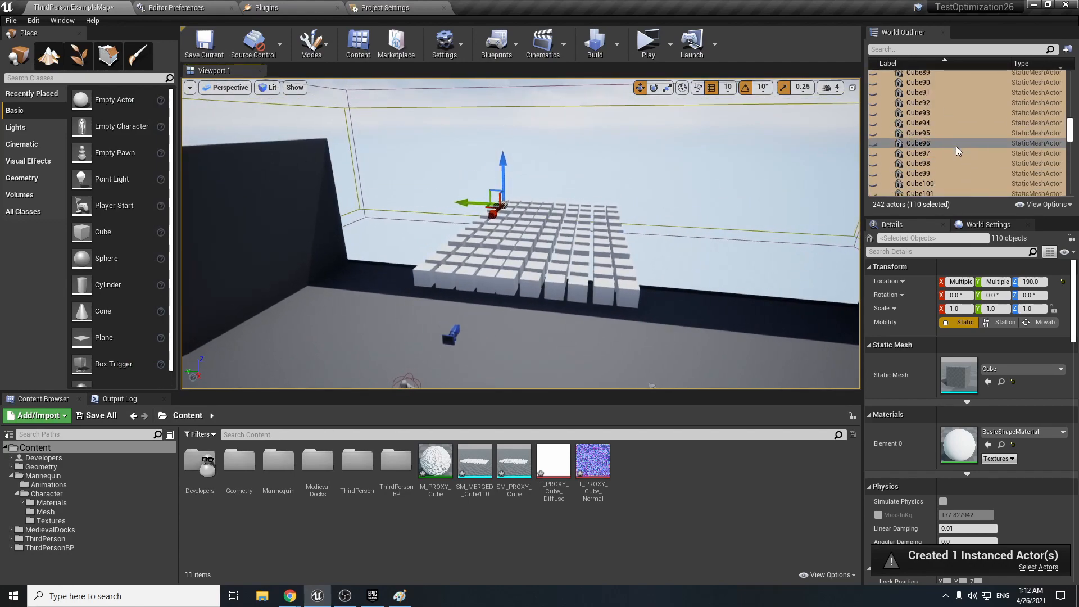
{"action": "left_click", "coordinate": [956, 145]}
{"action": "scroll", "coordinate": [950, 150], "scroll_direction": "up", "scroll_amount": 20}
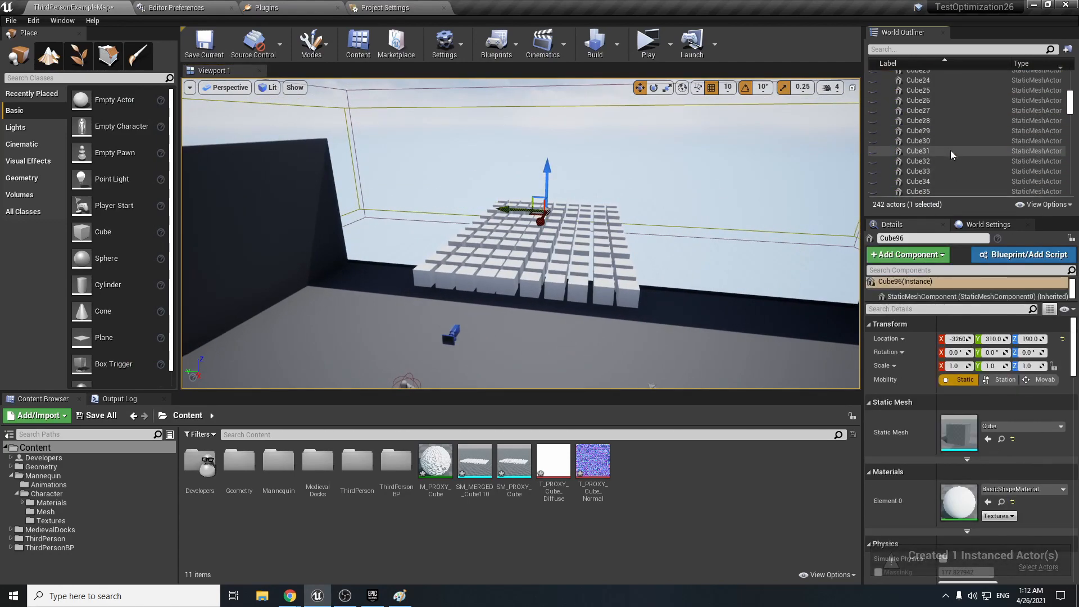
{"action": "left_click", "coordinate": [939, 144]}
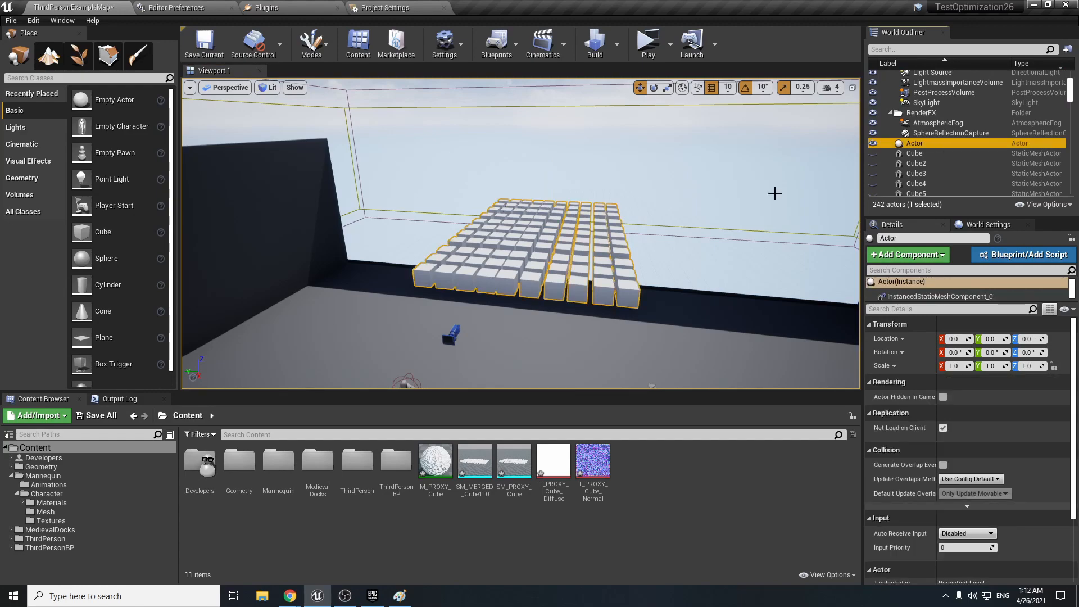
{"action": "right_click_drag", "start_coordinate": [771, 193], "coordinate": [792, 206]}
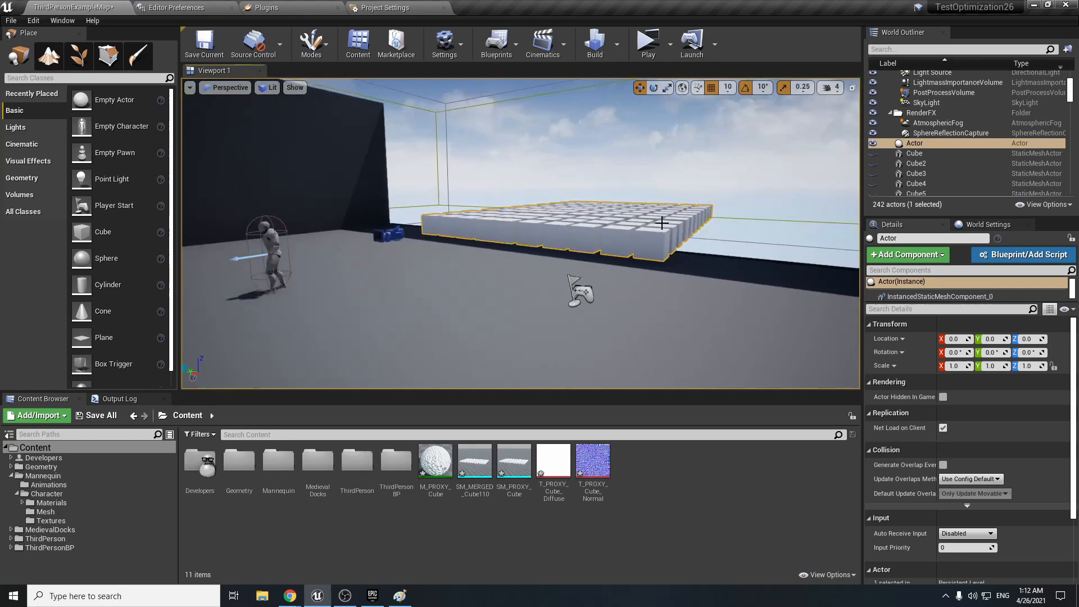
Select the Actor's InstancedStaticMeshComponent_0 and expand its Instances array.
{"action": "left_click", "coordinate": [946, 297]}
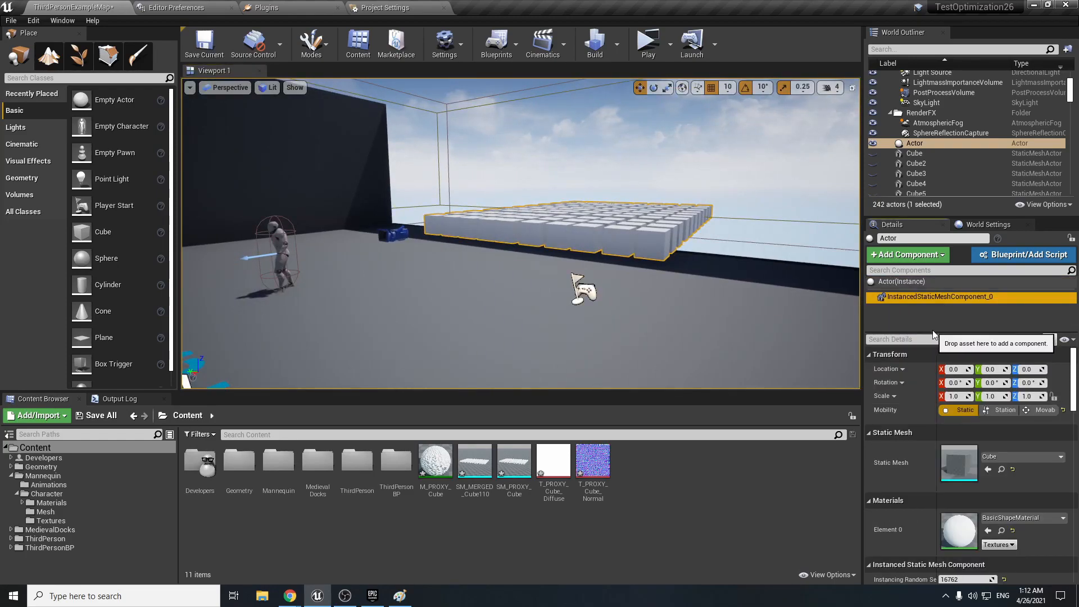
{"action": "left_click_drag", "start_coordinate": [932, 332], "coordinate": [931, 320]}
{"action": "right_click_drag", "start_coordinate": [754, 264], "coordinate": [702, 337]}
{"action": "left_click", "coordinate": [975, 299]}
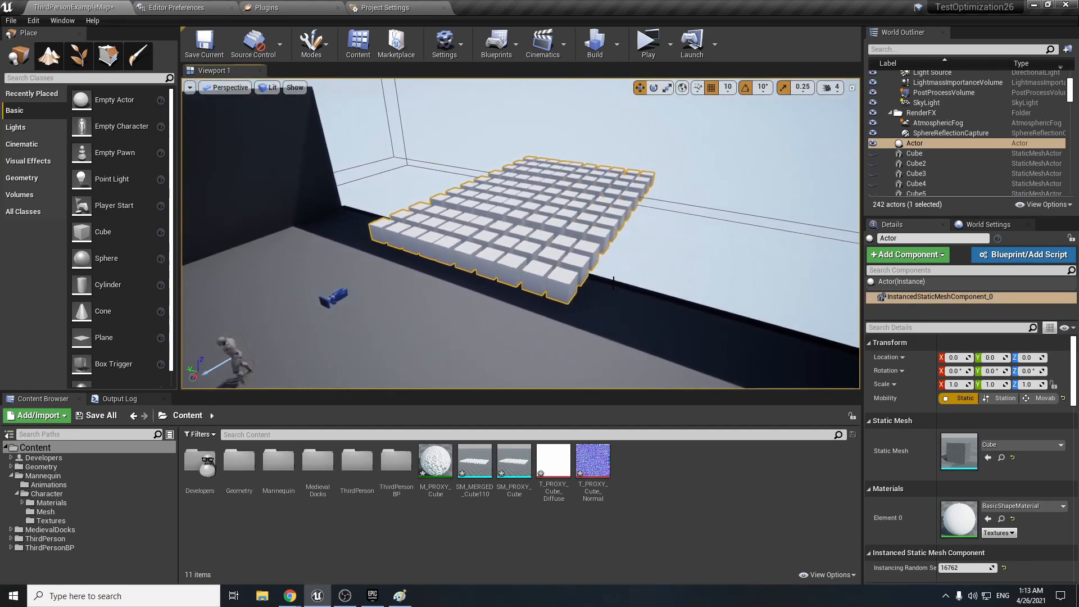
{"action": "left_click", "coordinate": [912, 301]}
{"action": "scroll", "coordinate": [929, 434], "scroll_direction": "down", "scroll_amount": 5}
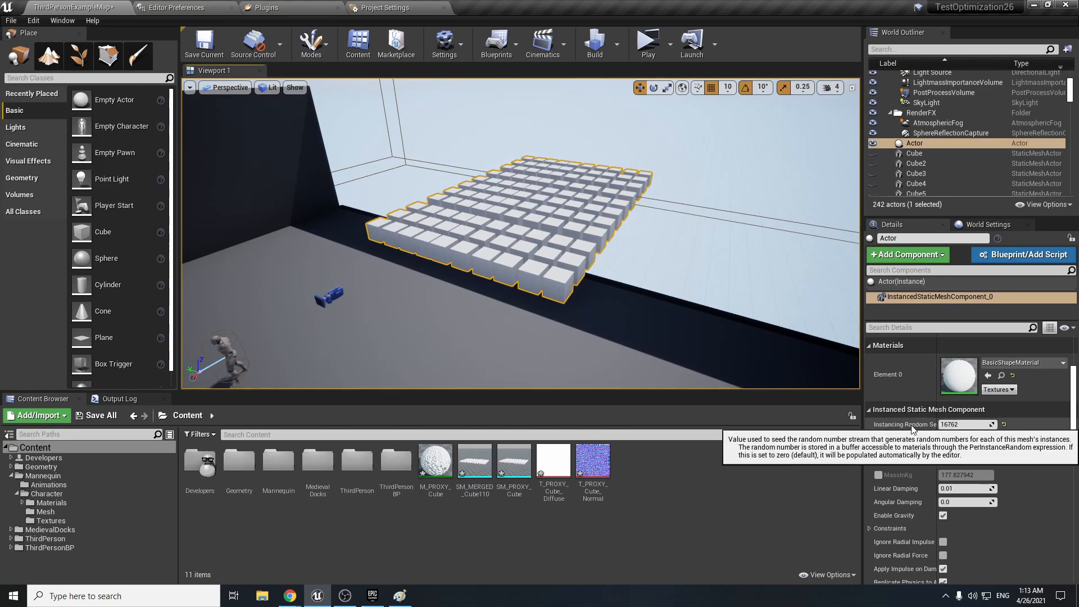
{"action": "scroll", "coordinate": [909, 425], "scroll_direction": "down", "scroll_amount": 5}
{"action": "scroll", "coordinate": [910, 427], "scroll_direction": "down", "scroll_amount": 10}
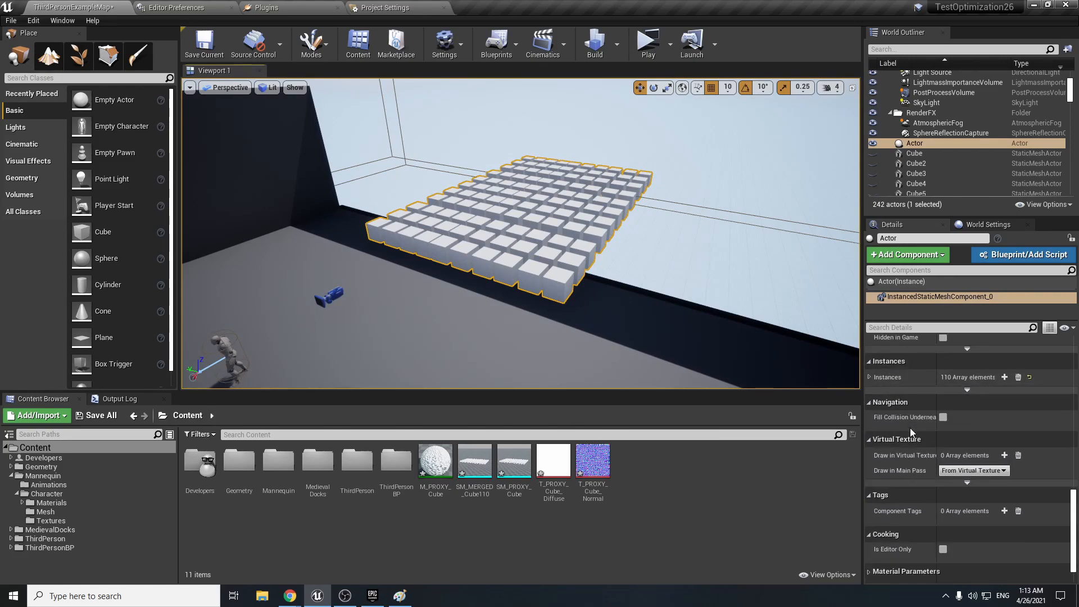
{"action": "left_click", "coordinate": [869, 378]}
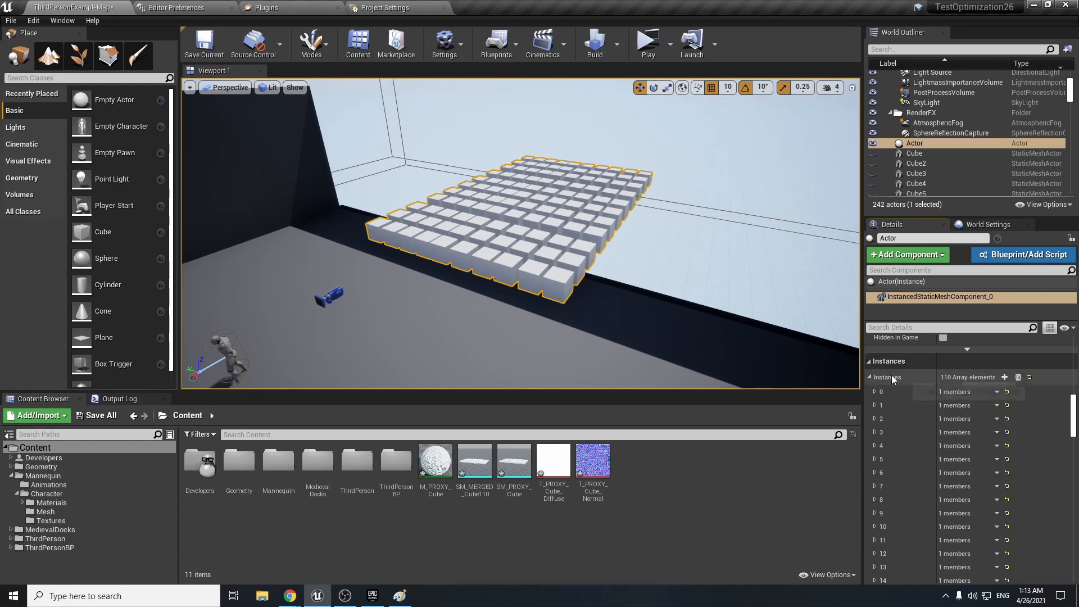
Expand the transform of instance 90 and set its Z location to about 198.348 and its Z scale to about 1.38869.
{"action": "scroll", "coordinate": [897, 390], "scroll_direction": "down", "scroll_amount": 8}
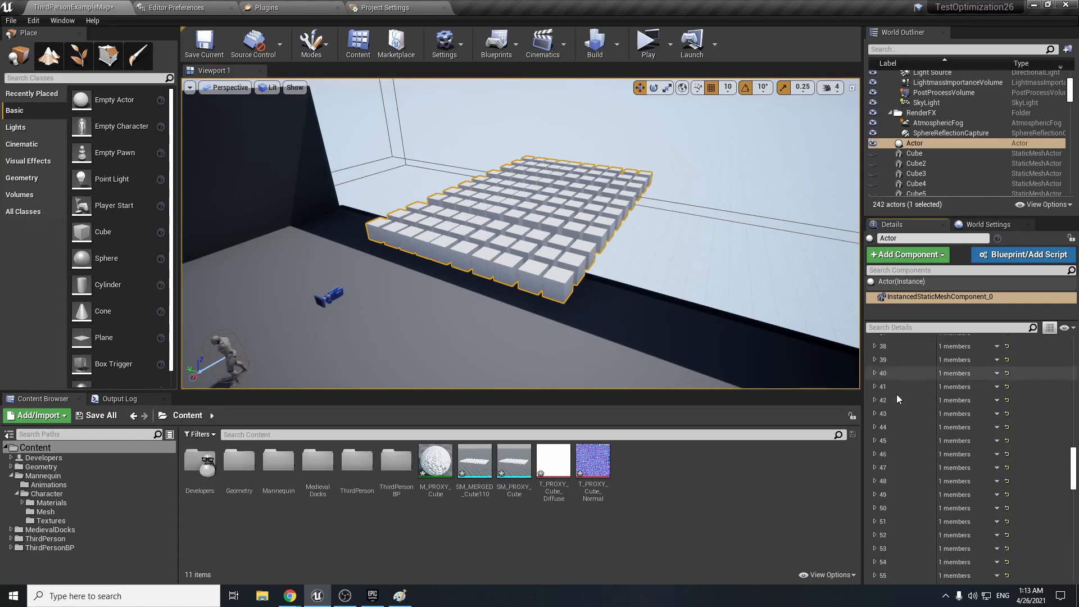
{"action": "scroll", "coordinate": [896, 399], "scroll_direction": "down", "scroll_amount": 10}
{"action": "left_click", "coordinate": [875, 400]}
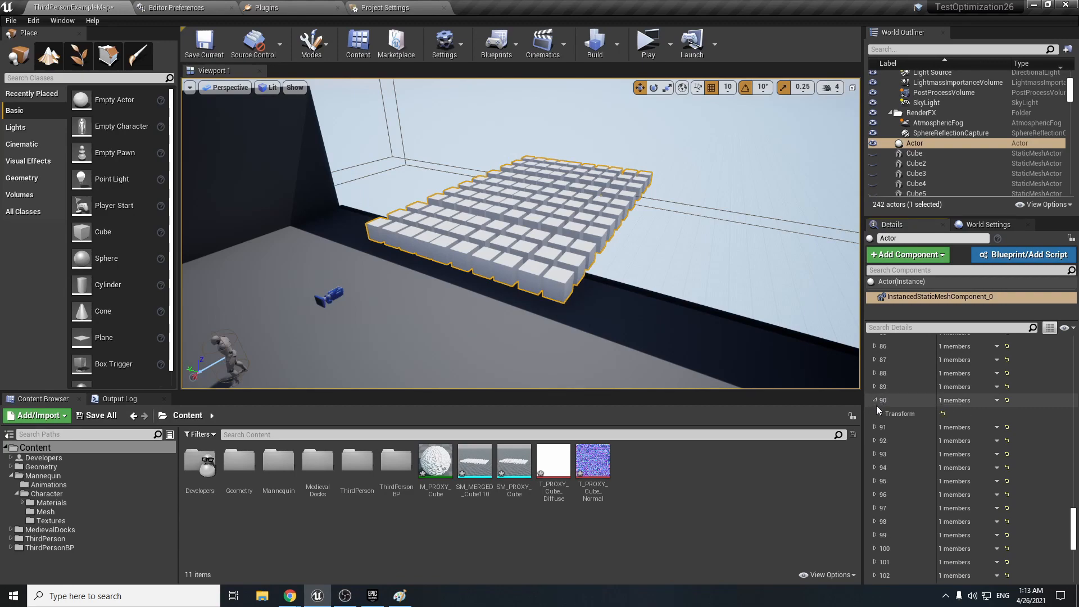
{"action": "left_click", "coordinate": [879, 413]}
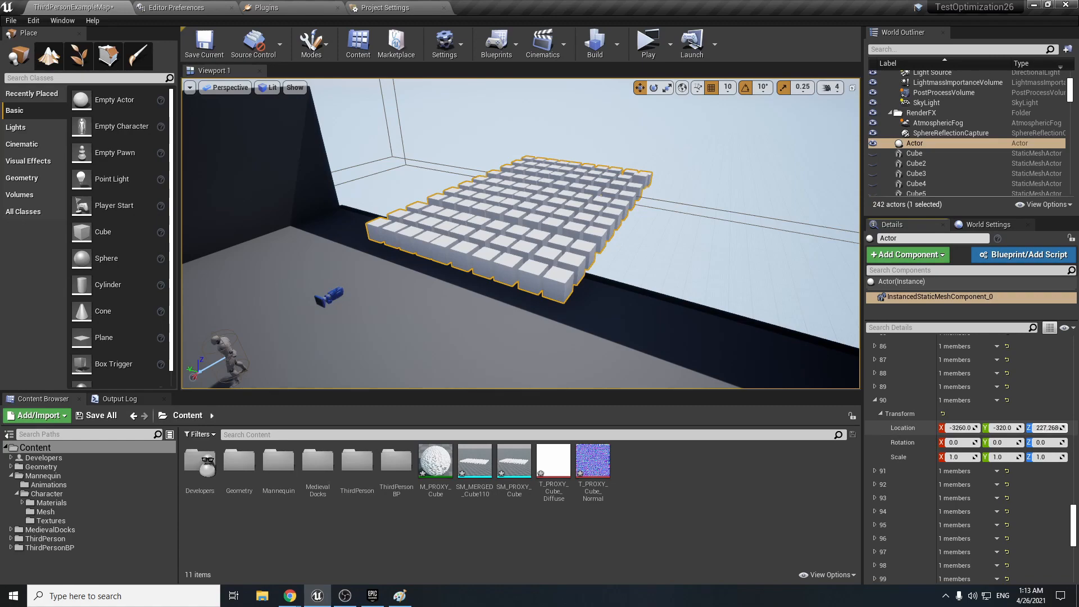
{"action": "left_click_drag", "start_coordinate": [1046, 428], "coordinate": [1057, 428]}
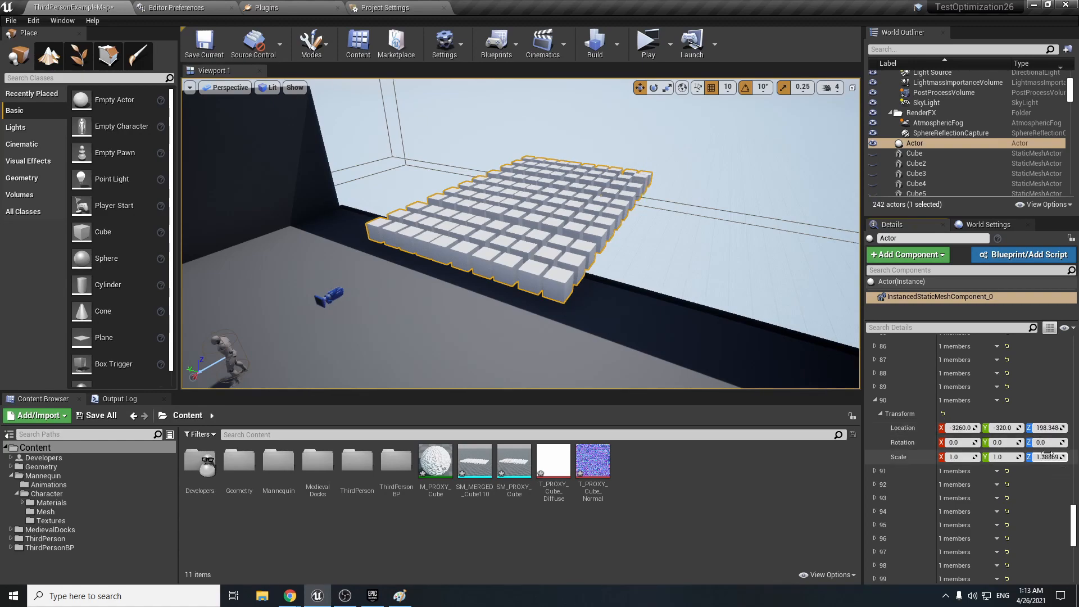
{"action": "left_click_drag", "start_coordinate": [1047, 443], "coordinate": [1051, 443]}
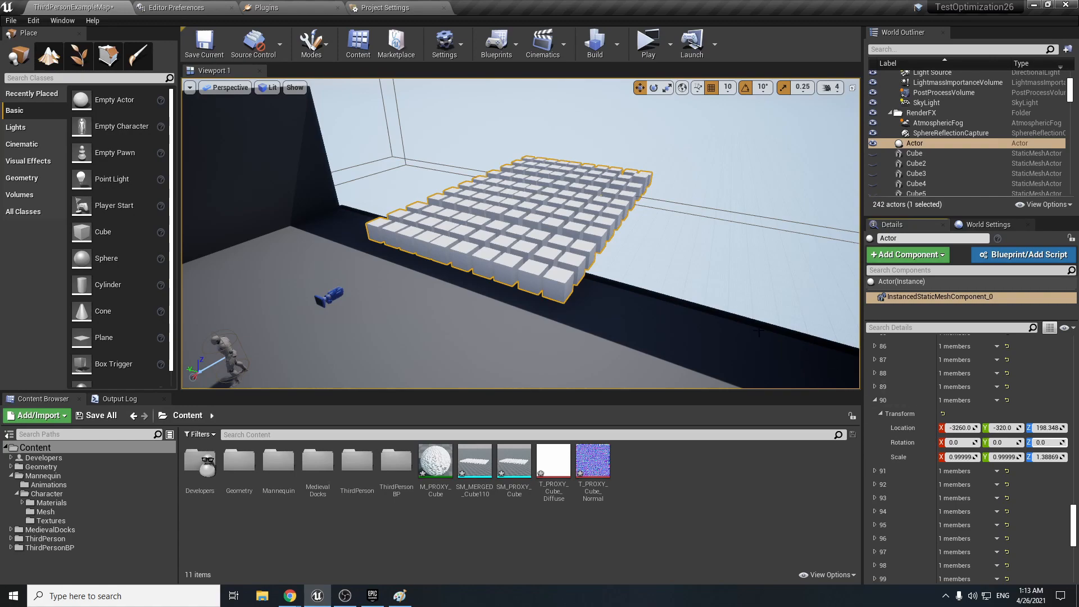
Play the level in a new window to test the instanced cube grid, and run the character forward.
{"action": "key", "text": "w"}
{"action": "right_click_drag", "start_coordinate": [759, 332], "coordinate": [624, 322]}
{"action": "key", "text": "a"}
{"action": "key", "text": "w"}
{"action": "key", "text": "s"}
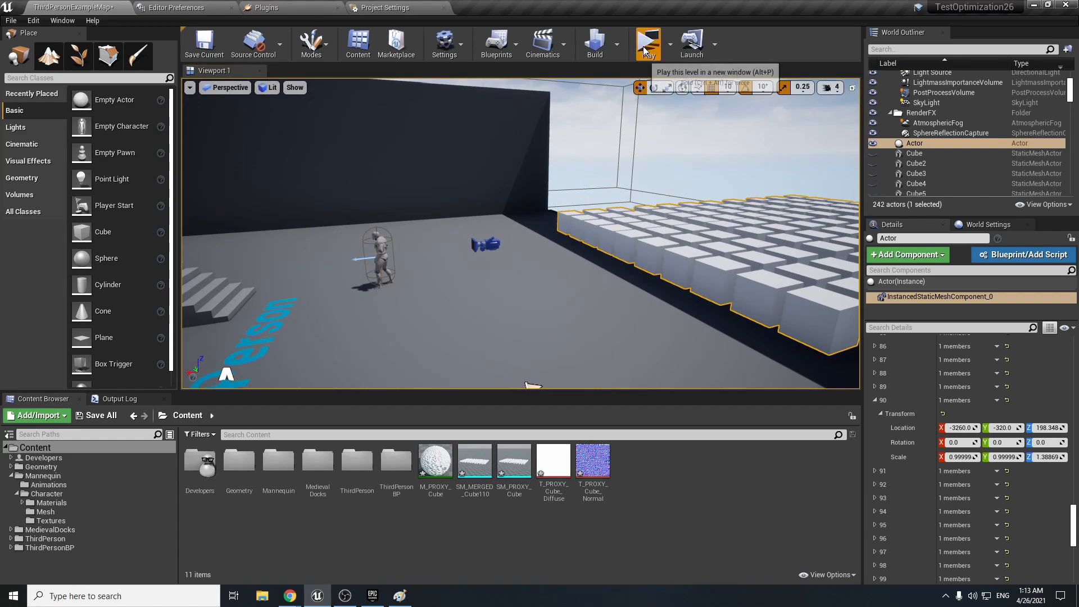
{"action": "left_click", "coordinate": [647, 44]}
{"action": "key", "text": "w"}
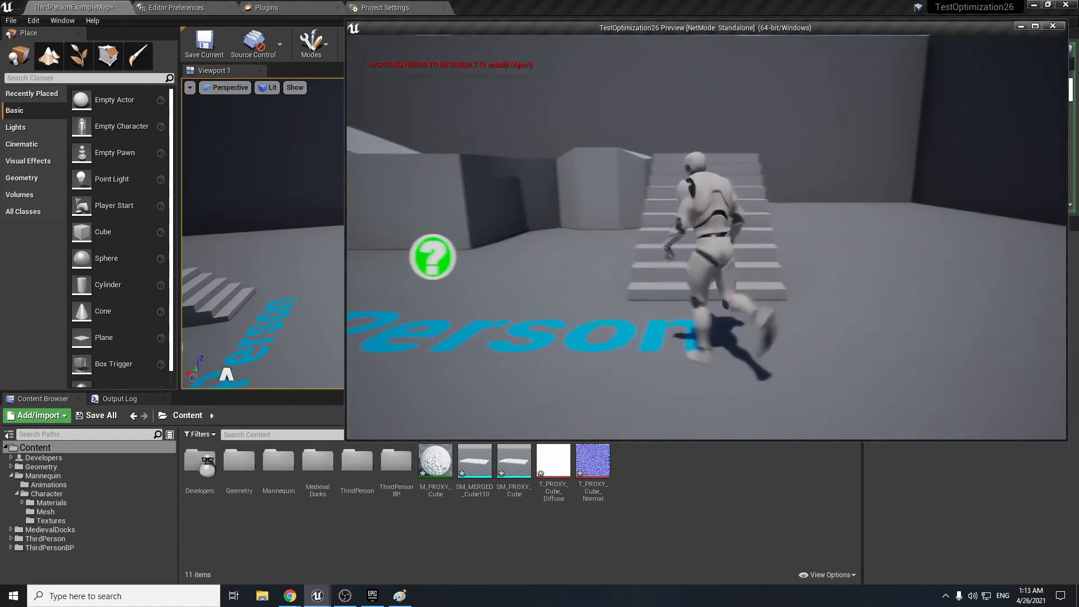
Show the scene rendering statistics in the running preview with the Stat SceneRendering console command.
{"action": "key", "text": "grave"}
{"action": "type", "text": "stat sce"}
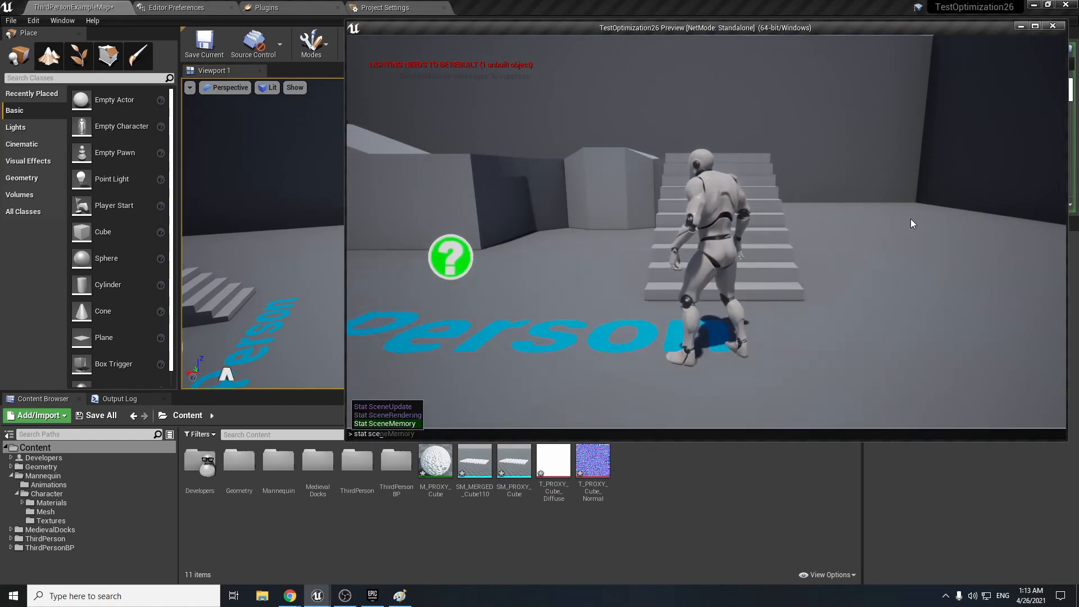
{"action": "key", "text": "Up"}
{"action": "key", "text": "Return"}
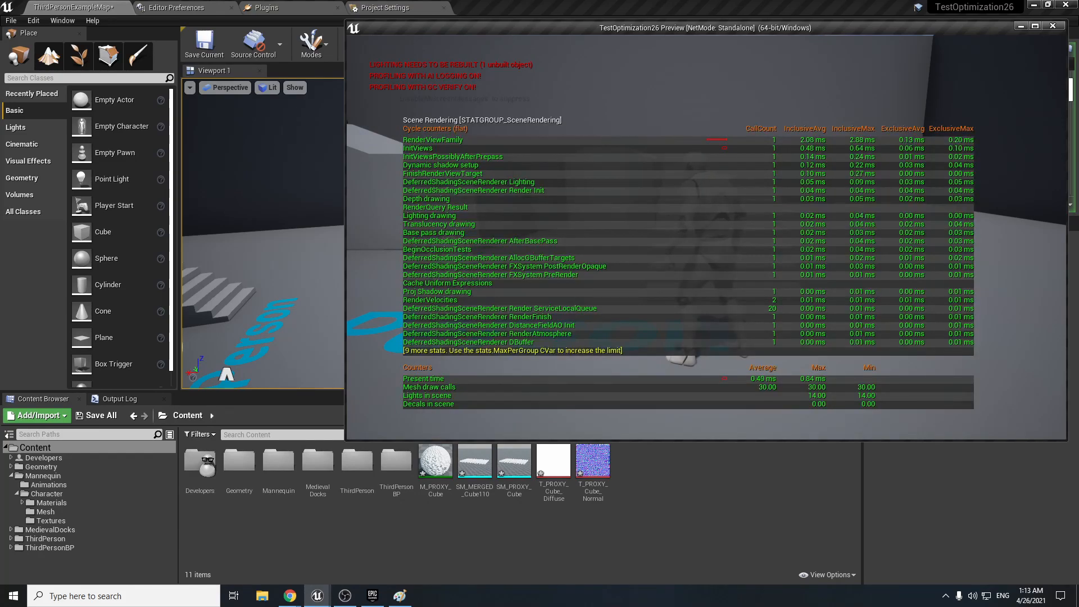
Run the character across the level and onto the instanced cube grid to examine the mesh draw calls counter.
{"action": "key", "text": "s"}
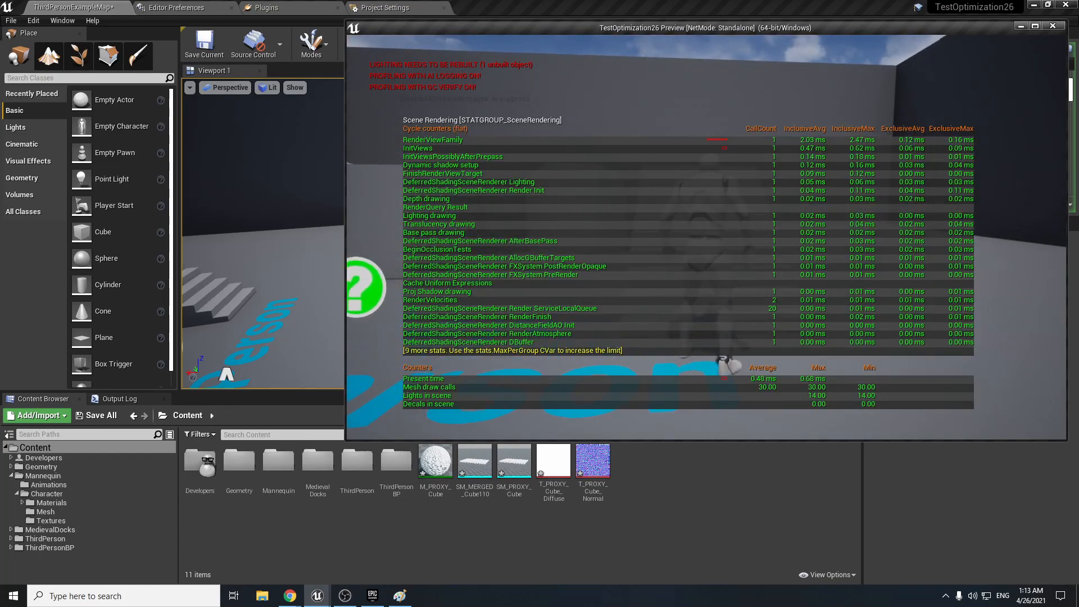
{"action": "key", "text": "w"}
{"action": "key", "text": "w"}
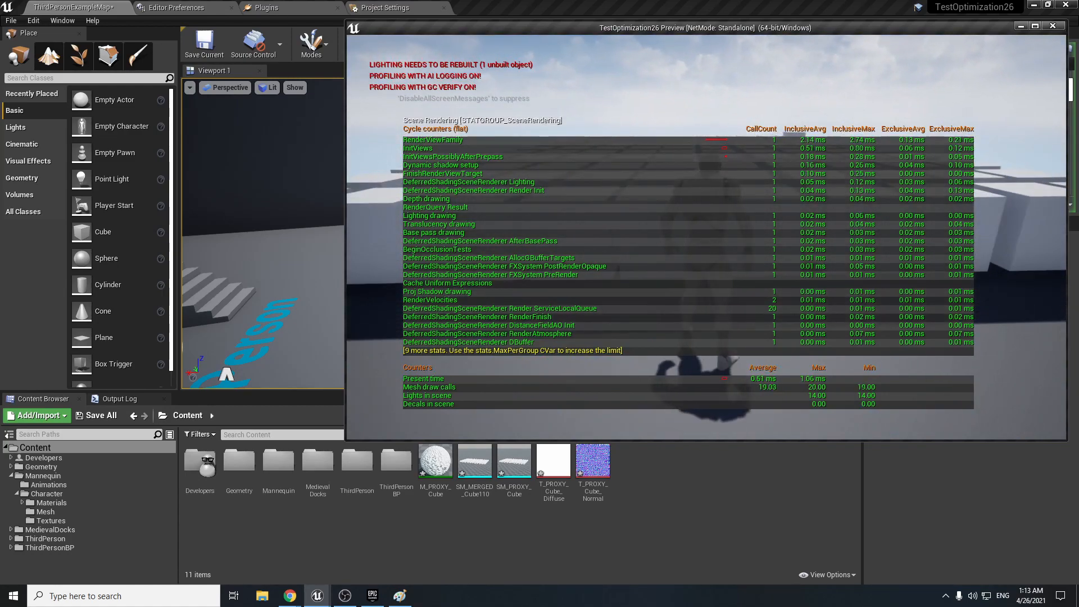
{"action": "key", "text": "w"}
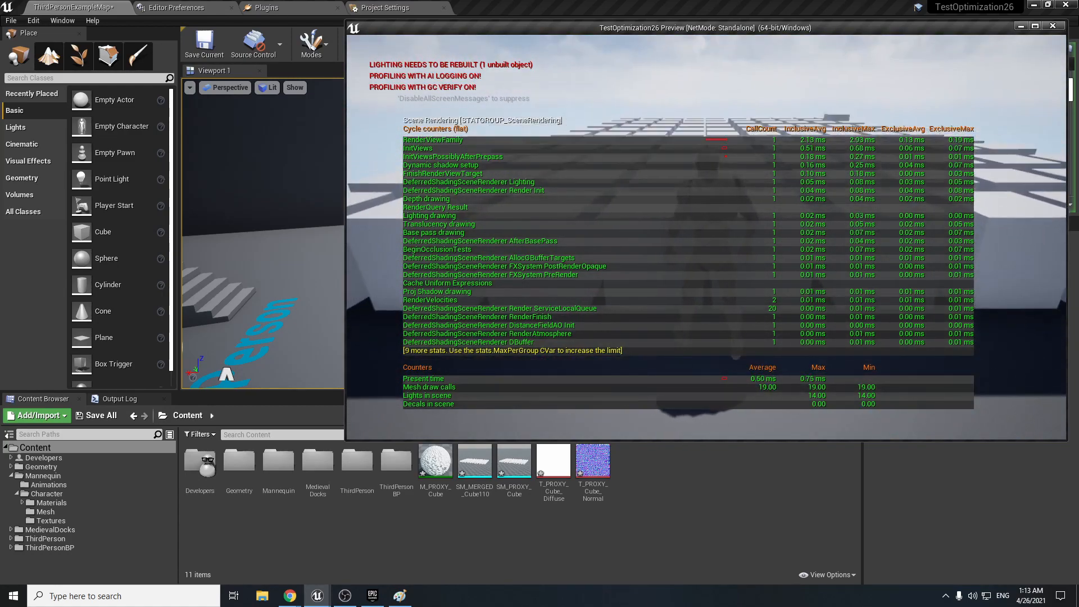
{"action": "key", "text": "s"}
{"action": "key", "text": "w"}
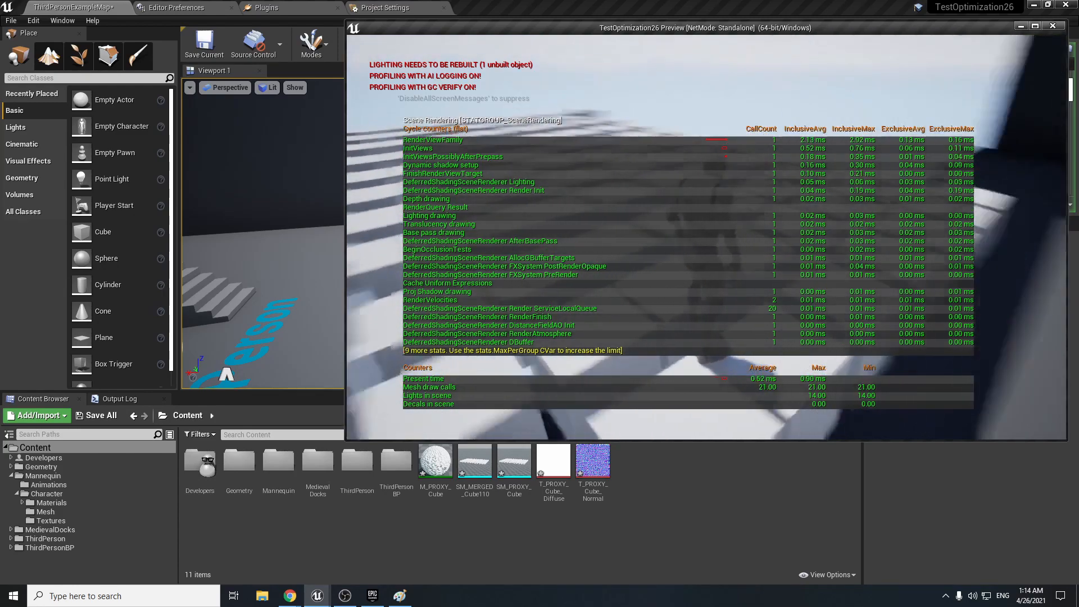
Turn off the on-screen statistics with the stat none console command, end the preview, and view the cube grid in the level.
{"action": "key", "text": "grave"}
{"action": "type", "text": "stat "}
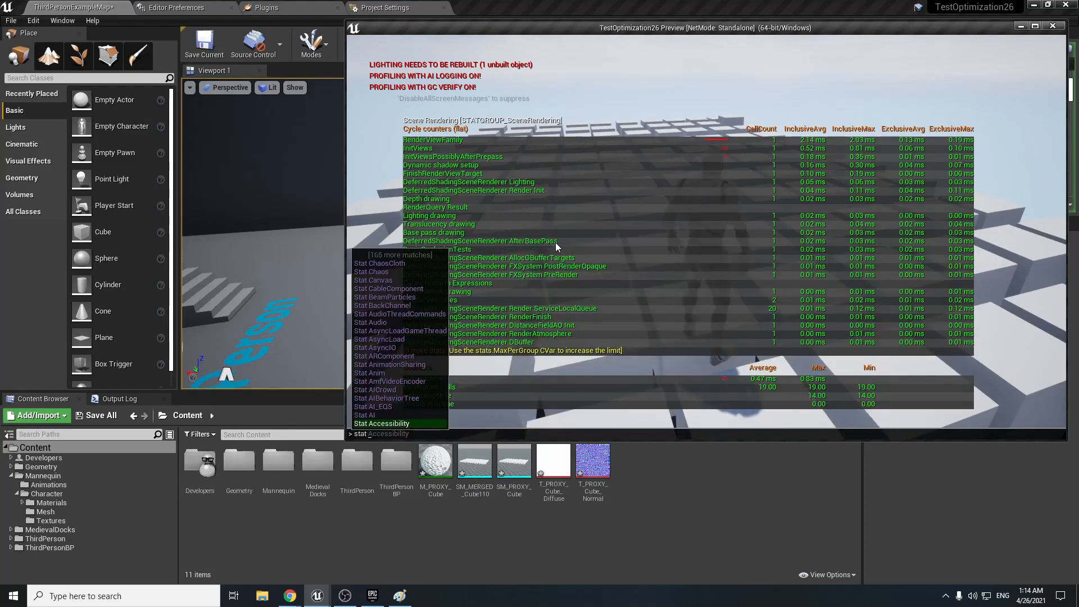
{"action": "type", "text": "none"}
{"action": "key", "text": "Return"}
{"action": "key", "text": "Escape"}
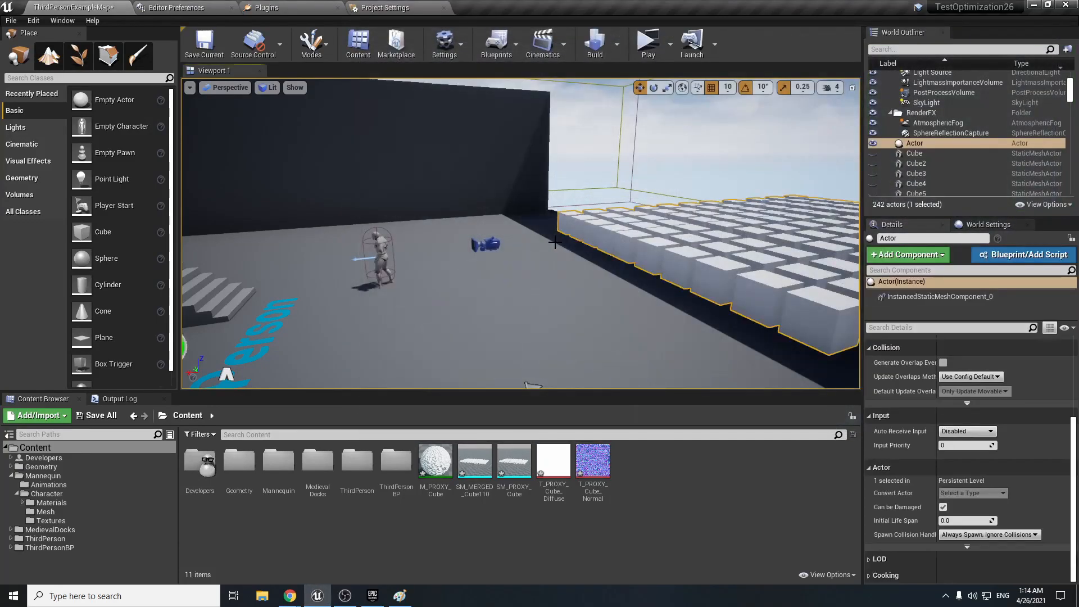
{"action": "right_click_drag", "start_coordinate": [599, 240], "coordinate": [483, 256]}
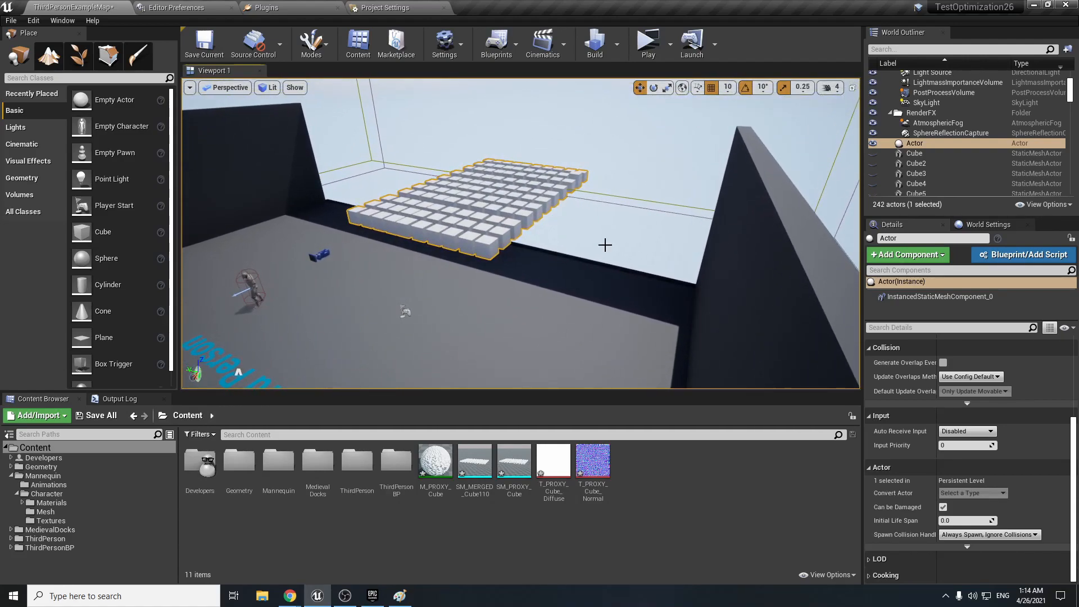